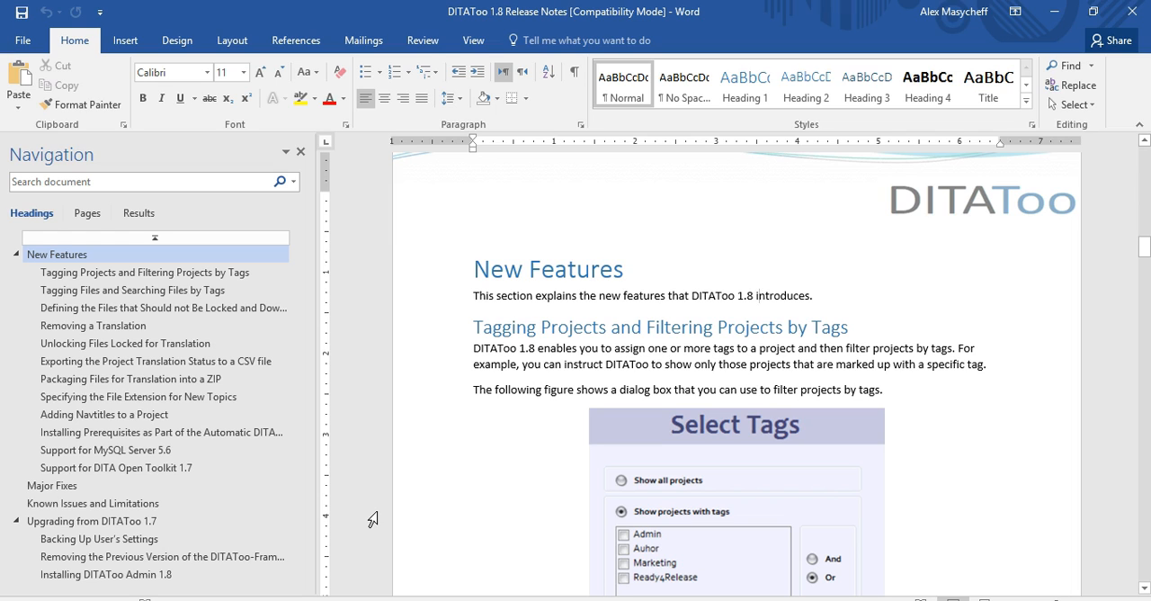
Review the release notes' New Features sections, from tagging projects to the table of installers and their prerequisites
{"action": "left_click", "coordinate": [517, 393]}
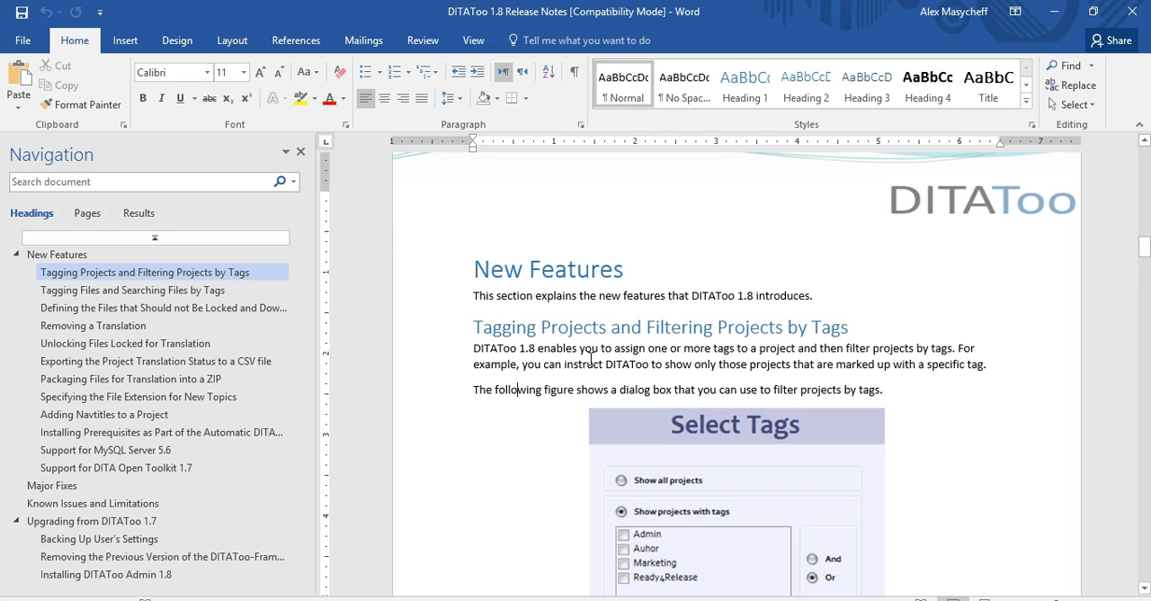
{"action": "left_click_drag", "start_coordinate": [592, 364], "coordinate": [685, 365]}
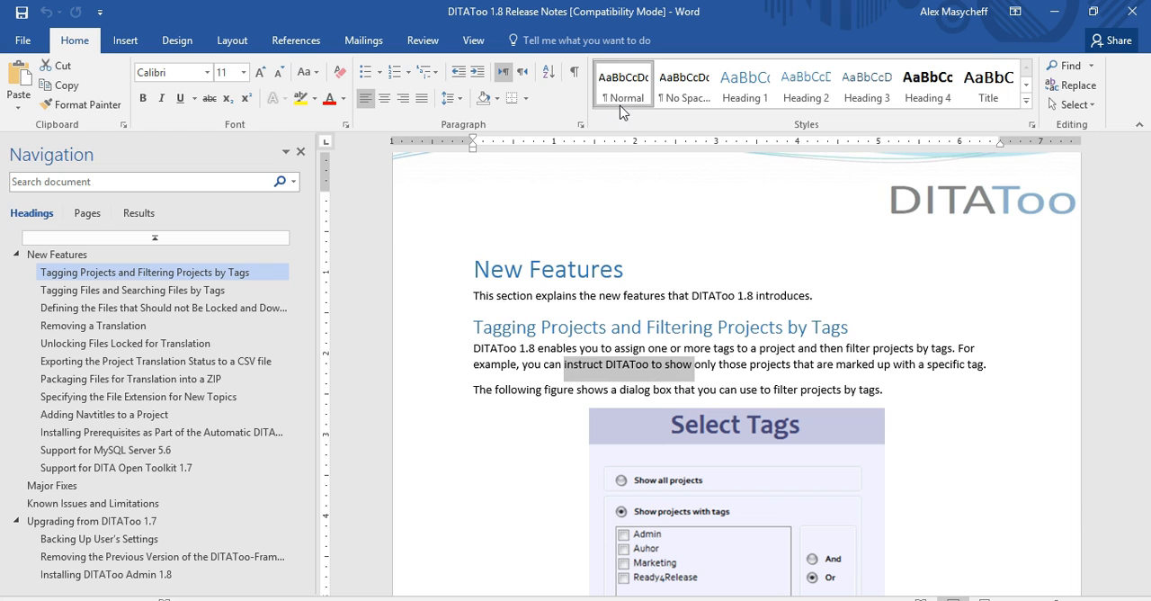
{"action": "scroll", "coordinate": [555, 454], "scroll_direction": "down", "scroll_amount": 10}
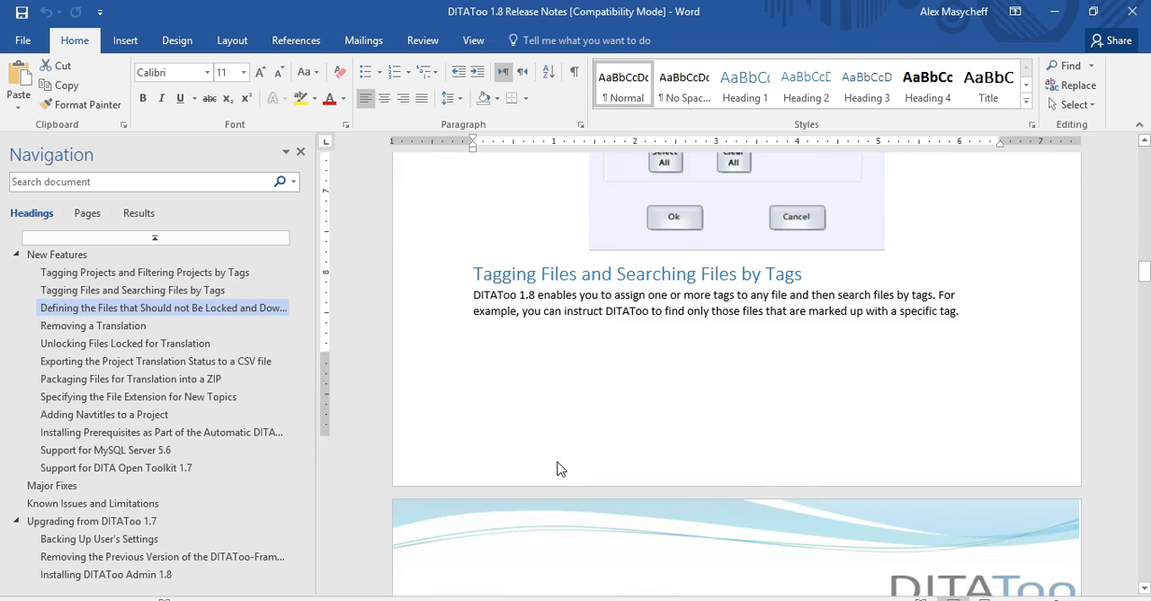
{"action": "scroll", "coordinate": [559, 463], "scroll_direction": "up", "scroll_amount": 2}
{"action": "left_click", "coordinate": [532, 363]}
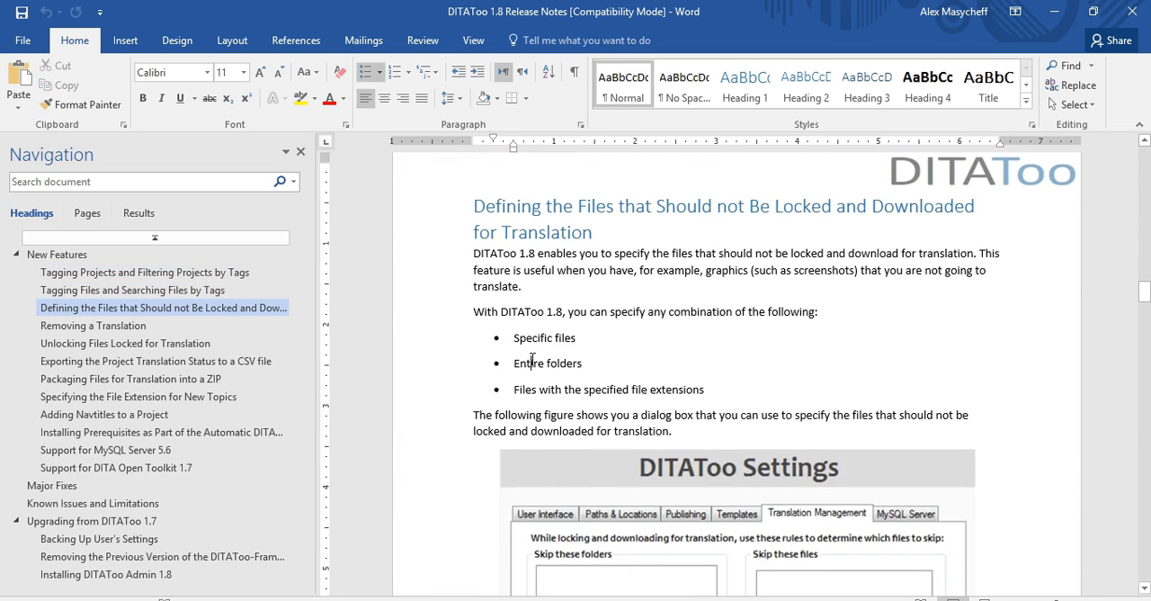
{"action": "scroll", "coordinate": [470, 495], "scroll_direction": "down", "scroll_amount": 10}
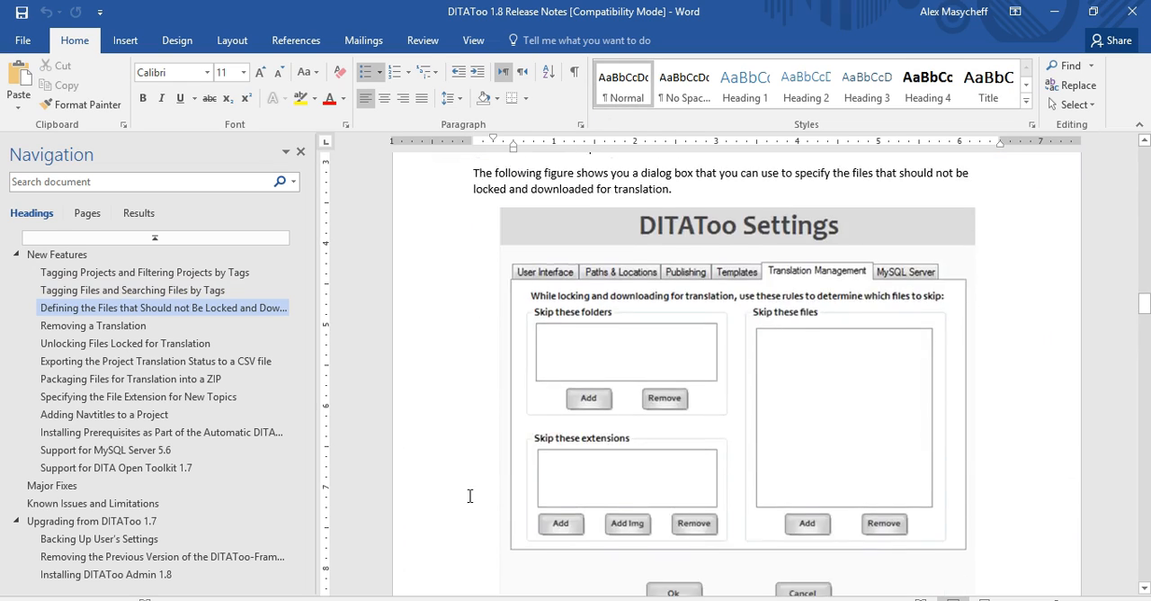
{"action": "scroll", "coordinate": [475, 510], "scroll_direction": "down", "scroll_amount": 15}
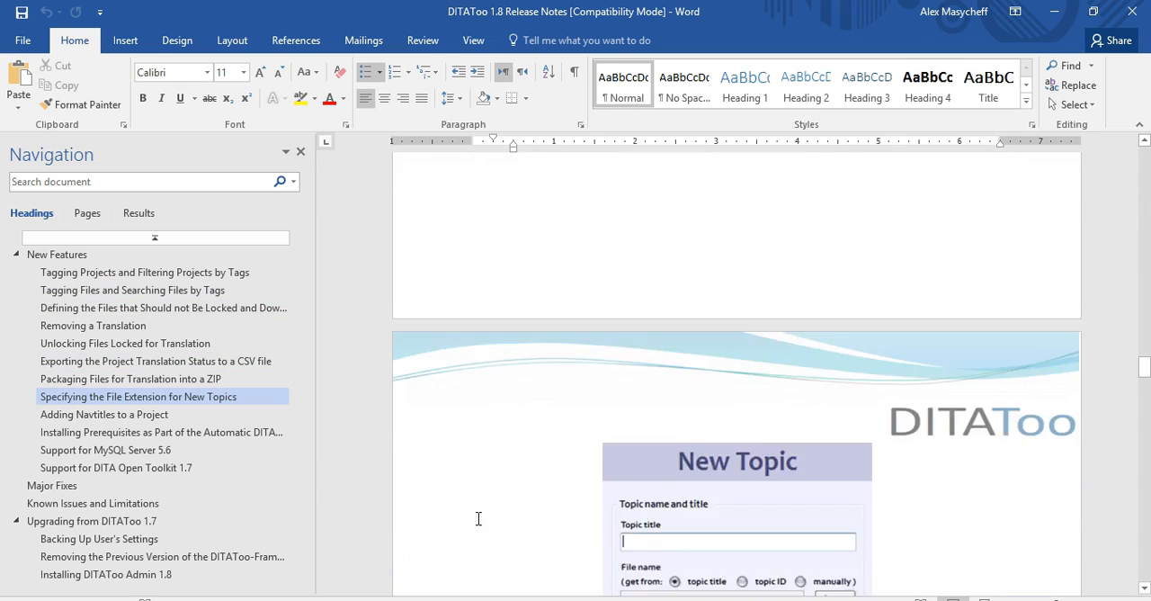
{"action": "scroll", "coordinate": [481, 529], "scroll_direction": "down", "scroll_amount": 3}
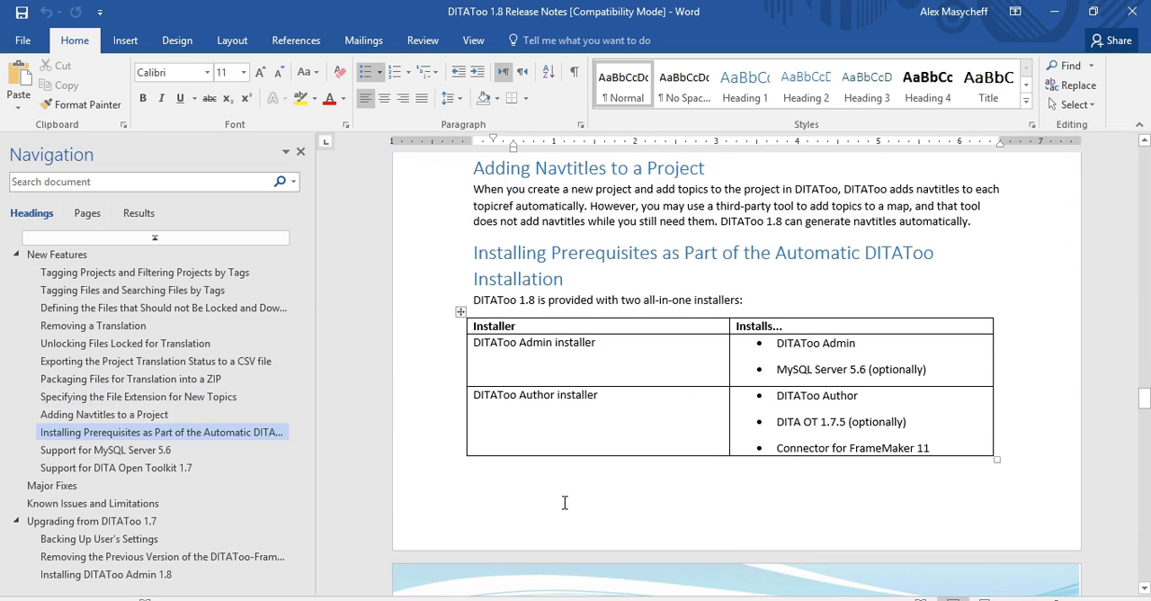
{"action": "left_click", "coordinate": [798, 449]}
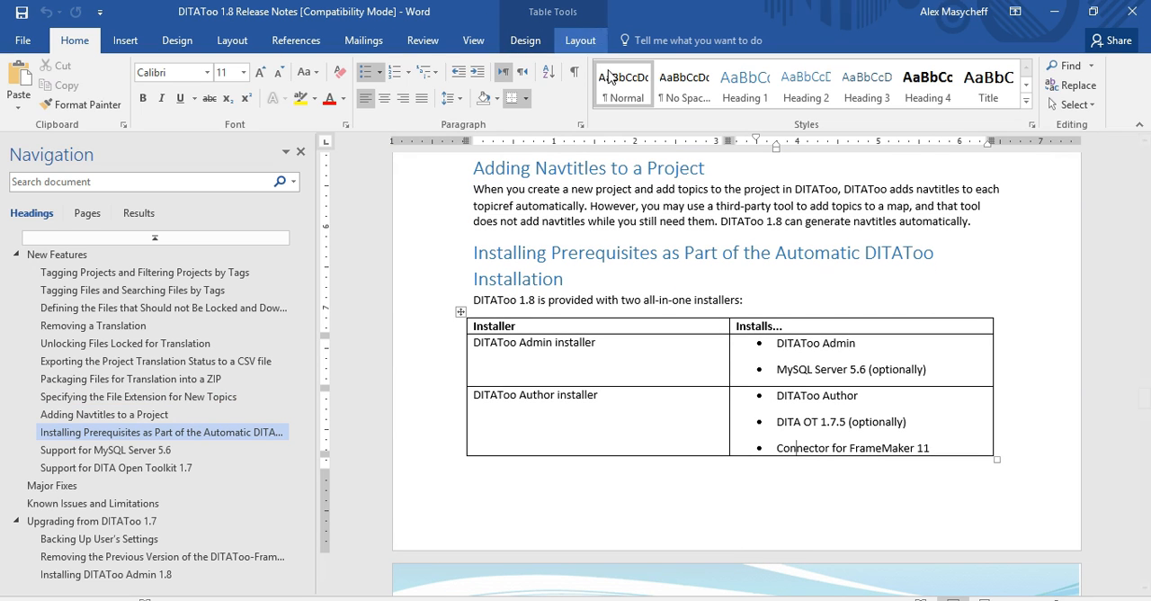
{"action": "scroll", "coordinate": [769, 497], "scroll_direction": "down", "scroll_amount": 12}
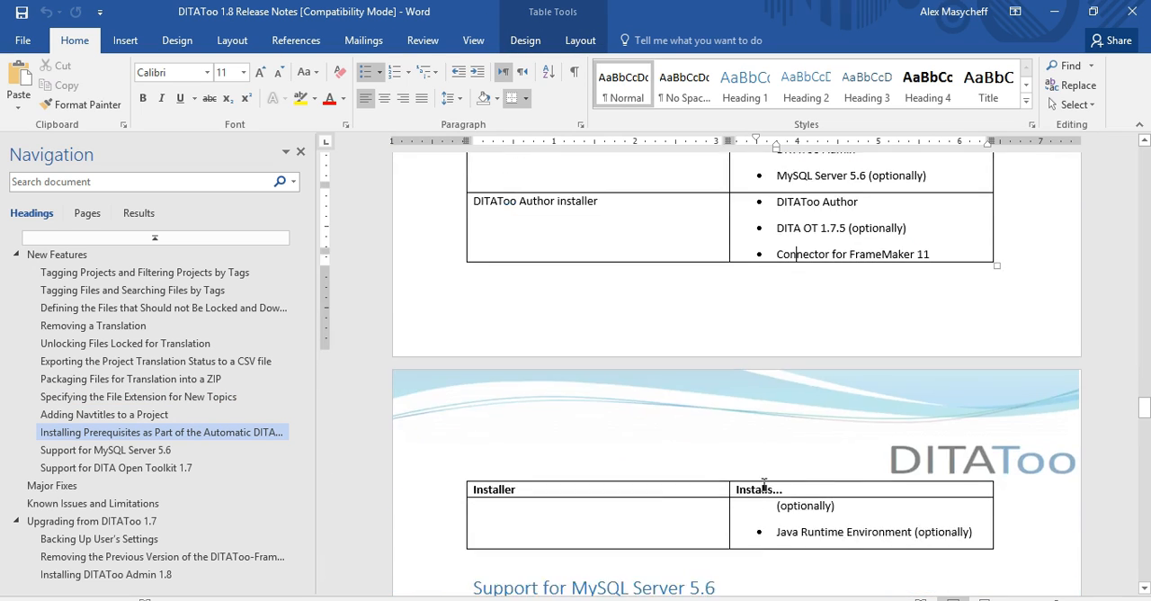
{"action": "scroll", "coordinate": [765, 501], "scroll_direction": "down", "scroll_amount": 12}
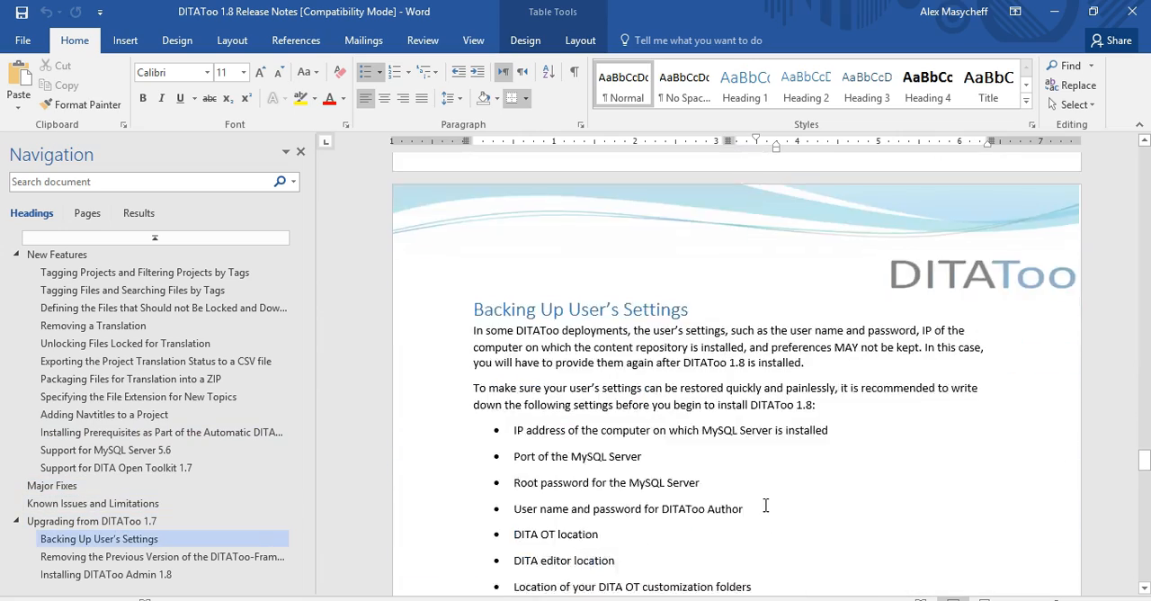
Examine the procedure for removing the previous DITAToo-FrameMaker Connector, including its numbered steps and nested file list
{"action": "left_click", "coordinate": [608, 337]}
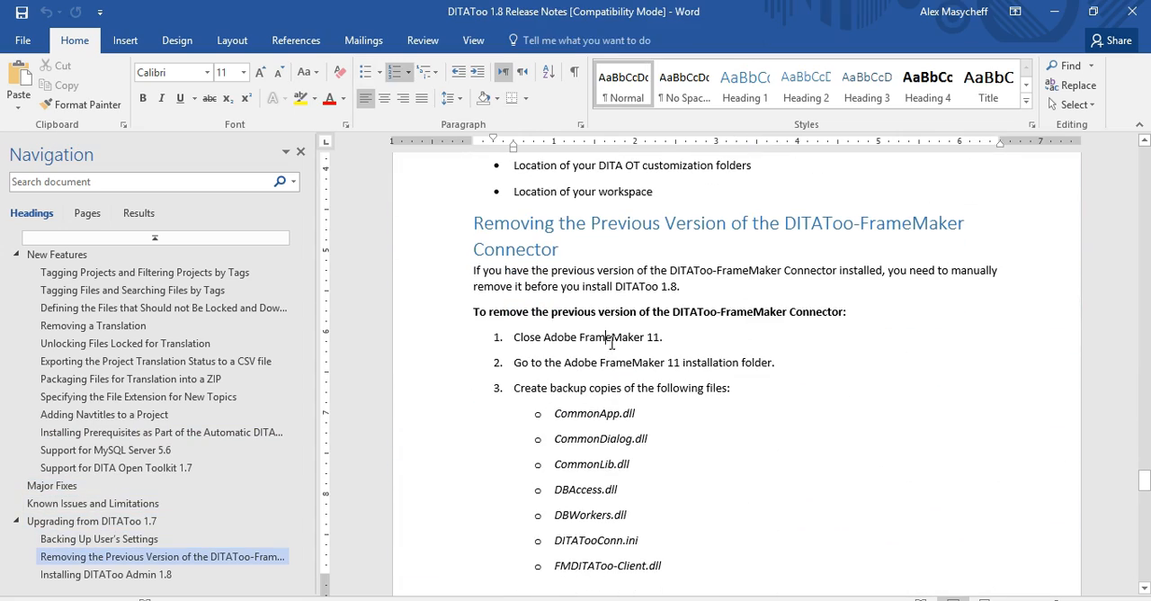
{"action": "double_click", "coordinate": [582, 414]}
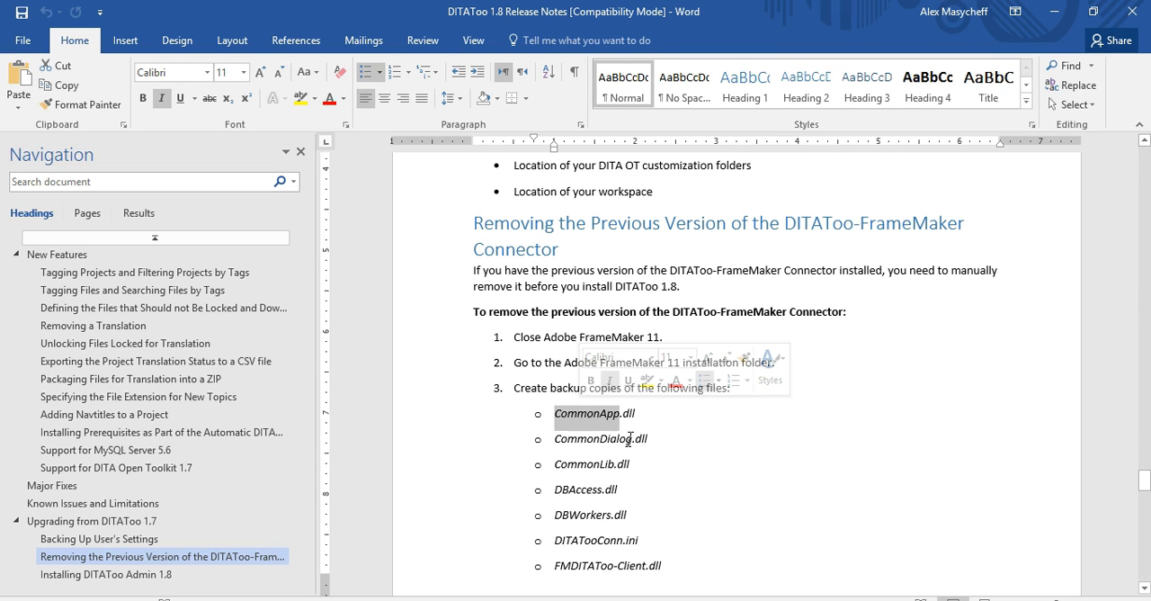
{"action": "double_click", "coordinate": [508, 312]}
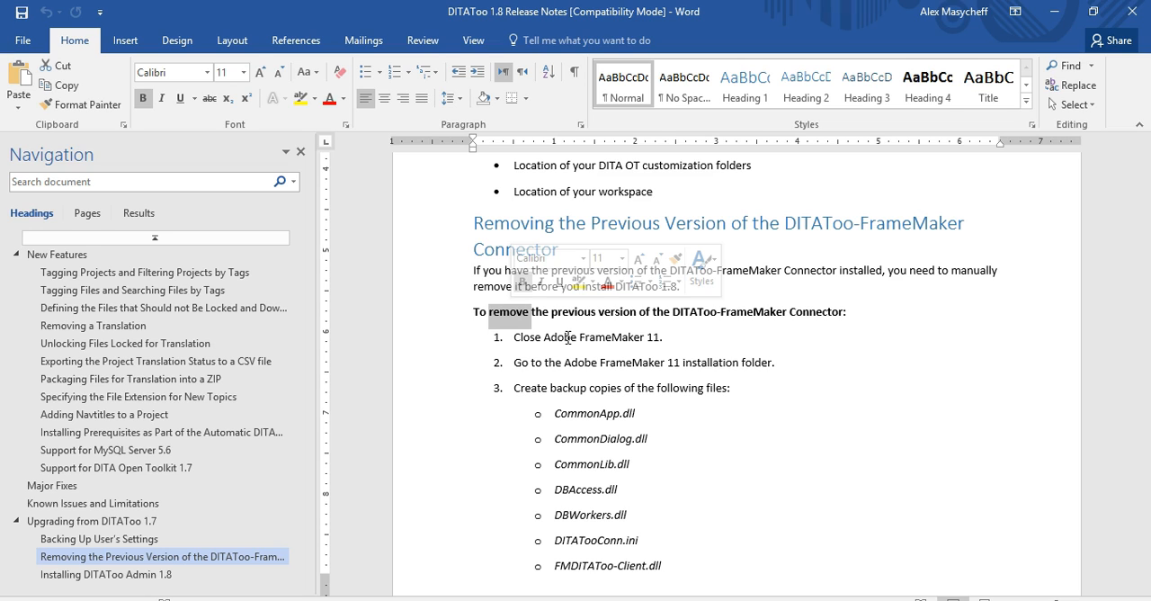
{"action": "left_click", "coordinate": [764, 280]}
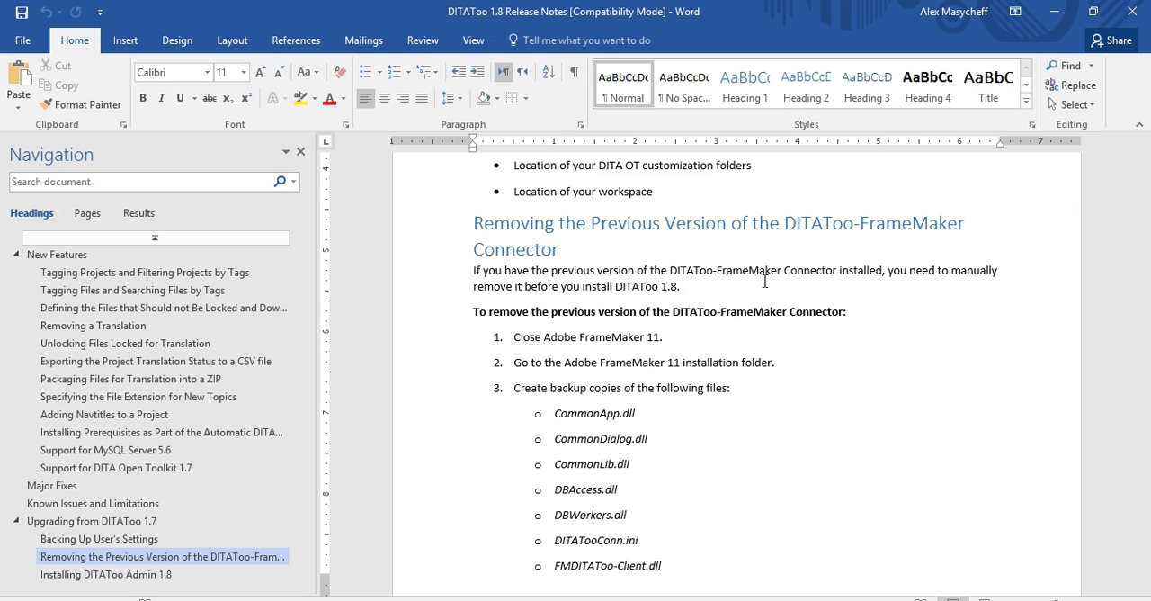
{"action": "scroll", "coordinate": [764, 281], "scroll_direction": "down", "scroll_amount": 2}
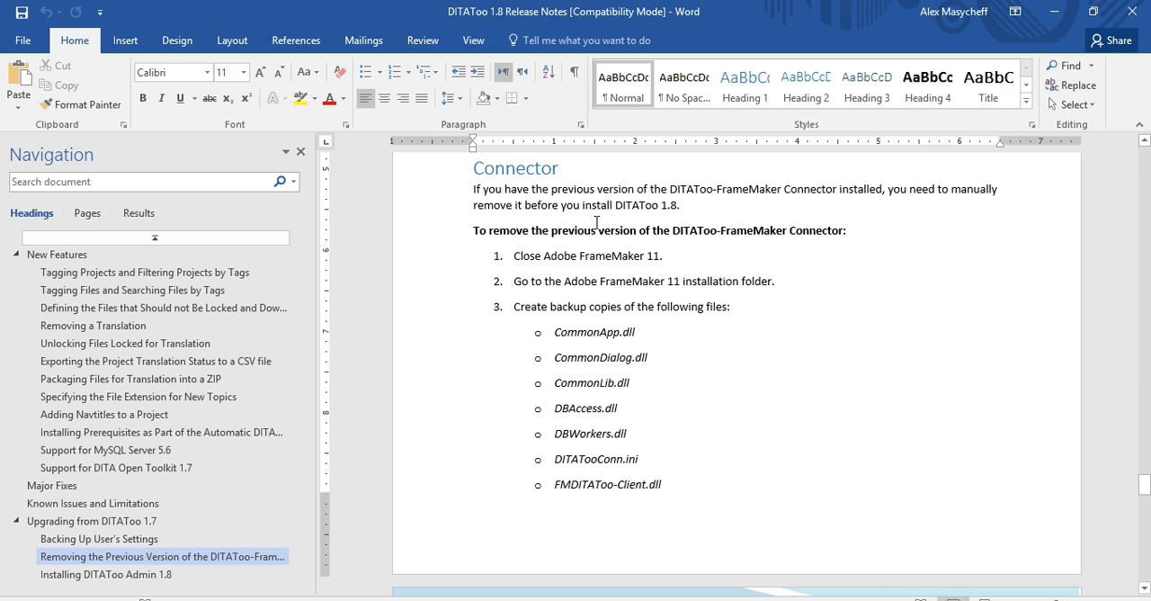
{"action": "left_click_drag", "start_coordinate": [474, 191], "coordinate": [674, 393]}
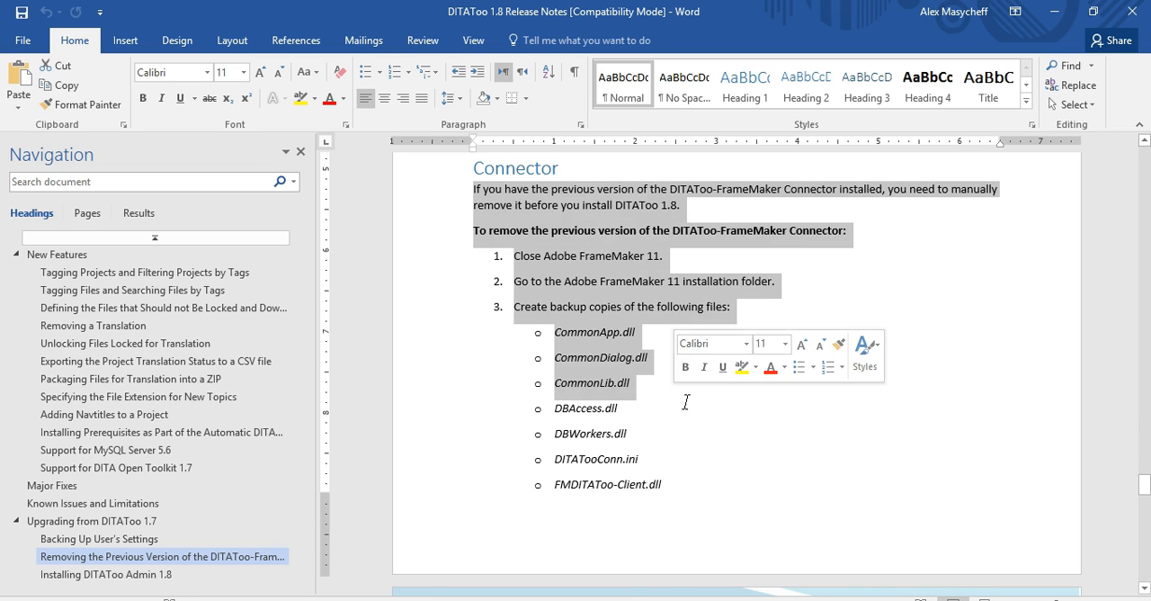
{"action": "scroll", "coordinate": [690, 426], "scroll_direction": "up", "scroll_amount": 5}
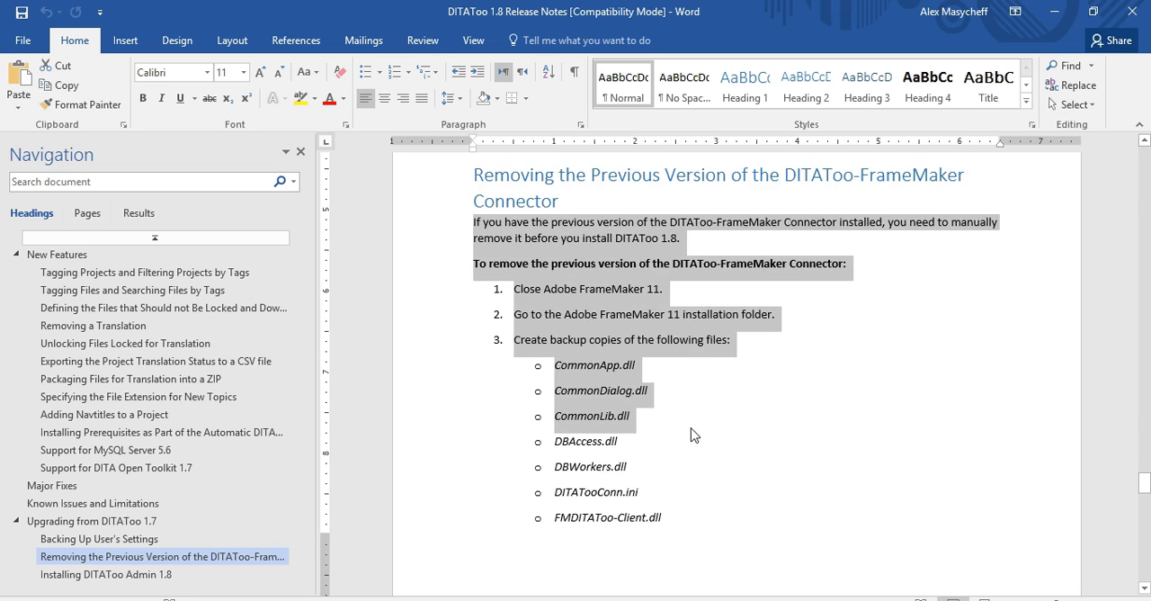
{"action": "scroll", "coordinate": [632, 409], "scroll_direction": "down", "scroll_amount": 3}
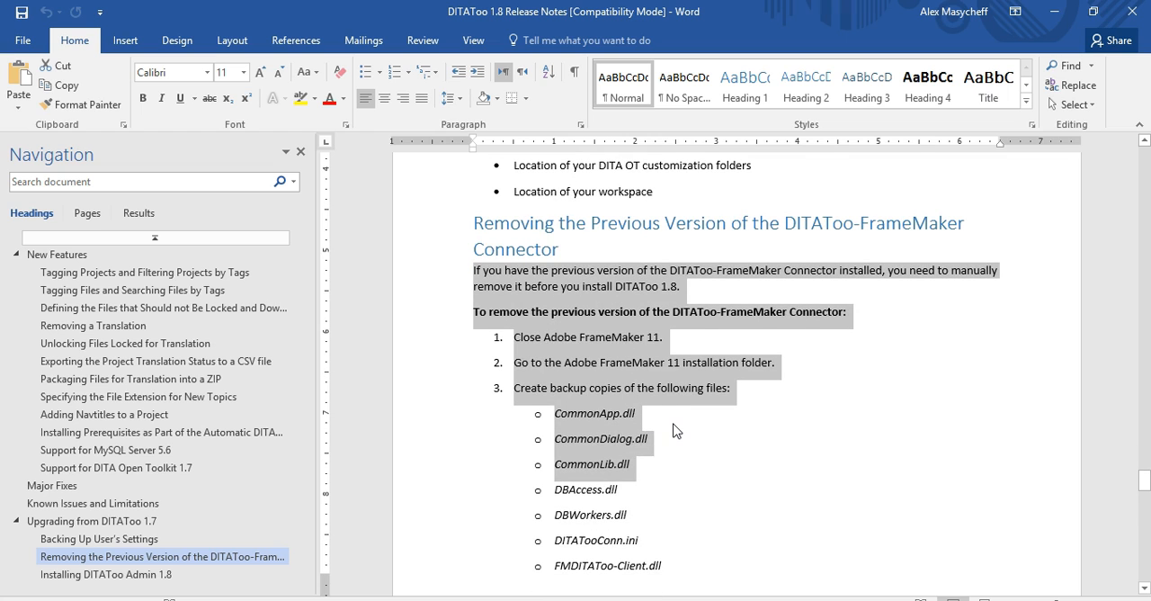
{"action": "scroll", "coordinate": [674, 426], "scroll_direction": "up", "scroll_amount": 7}
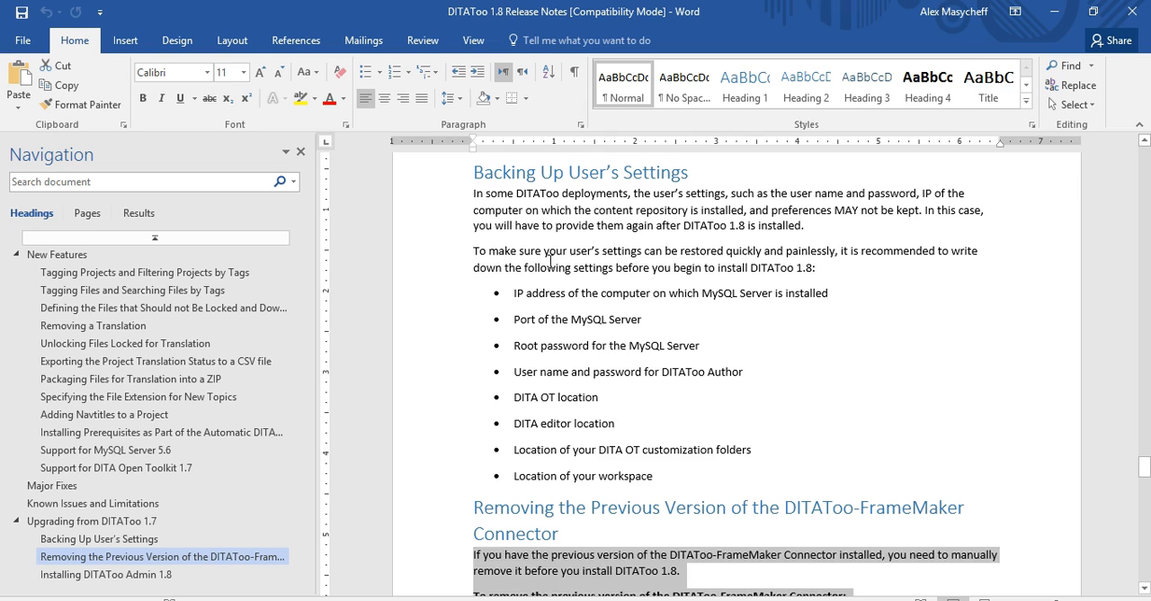
Examine the Backing Up User's Settings text and bullets, the New Topic figure and the Adding Navtitles section
{"action": "left_click_drag", "start_coordinate": [520, 235], "coordinate": [620, 426]}
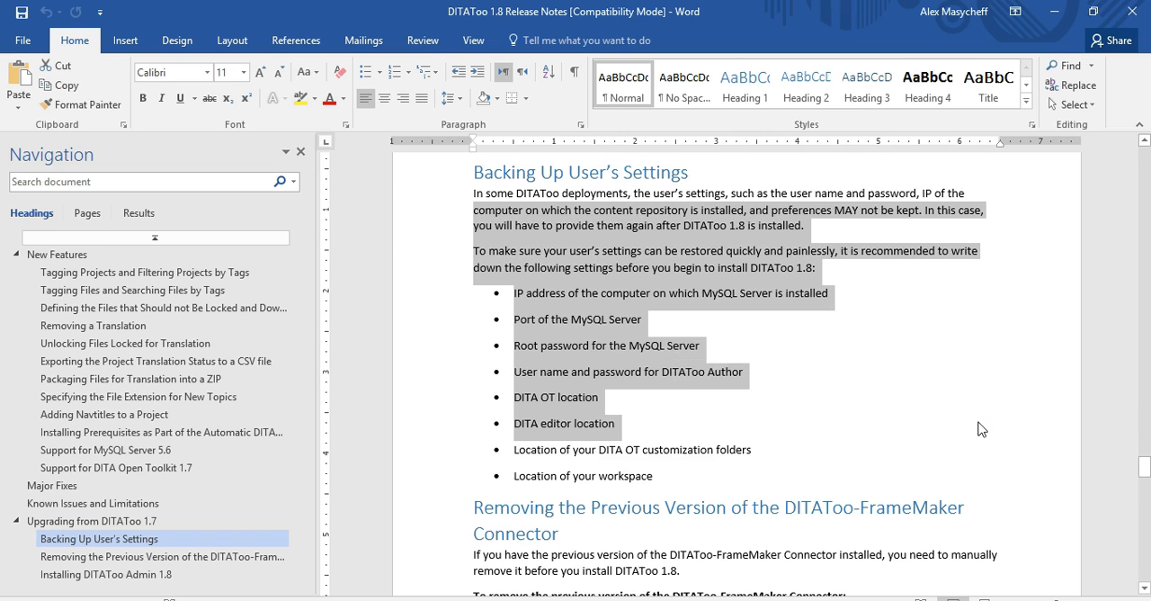
{"action": "scroll", "coordinate": [973, 425], "scroll_direction": "up", "scroll_amount": 20}
{"action": "scroll", "coordinate": [993, 428], "scroll_direction": "up", "scroll_amount": 5}
{"action": "scroll", "coordinate": [992, 426], "scroll_direction": "down", "scroll_amount": 2}
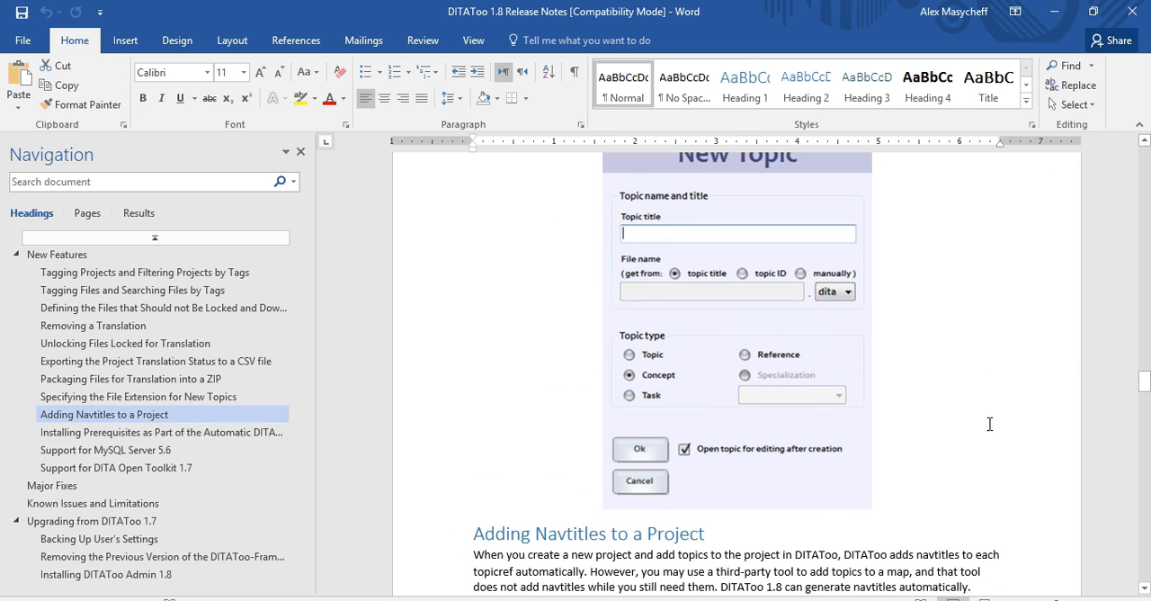
{"action": "left_click", "coordinate": [760, 321]}
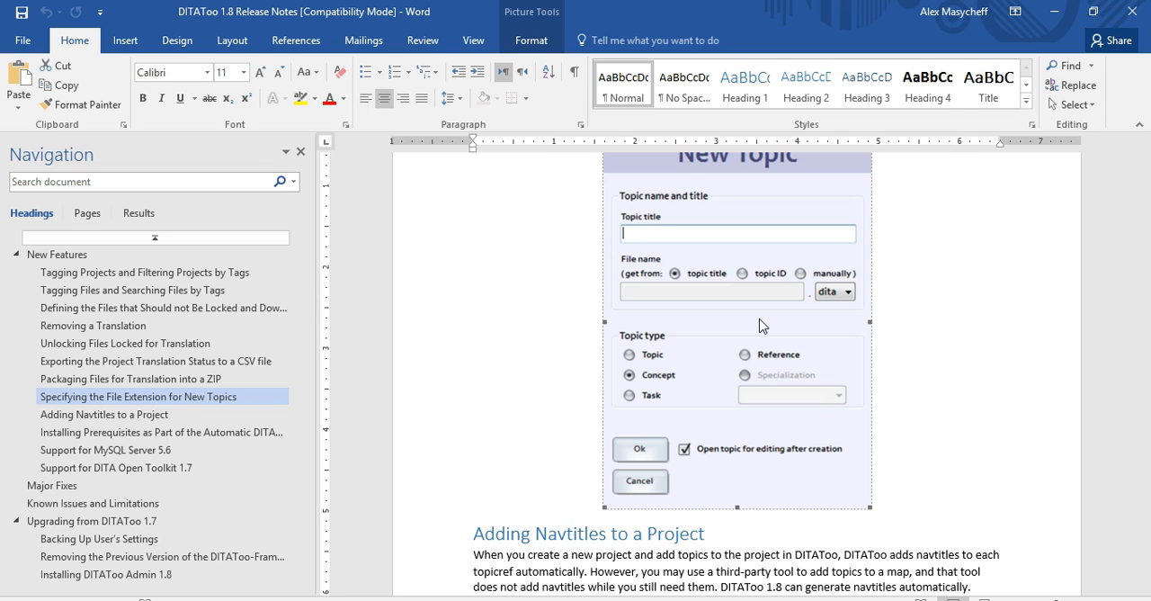
{"action": "scroll", "coordinate": [758, 324], "scroll_direction": "down", "scroll_amount": 3}
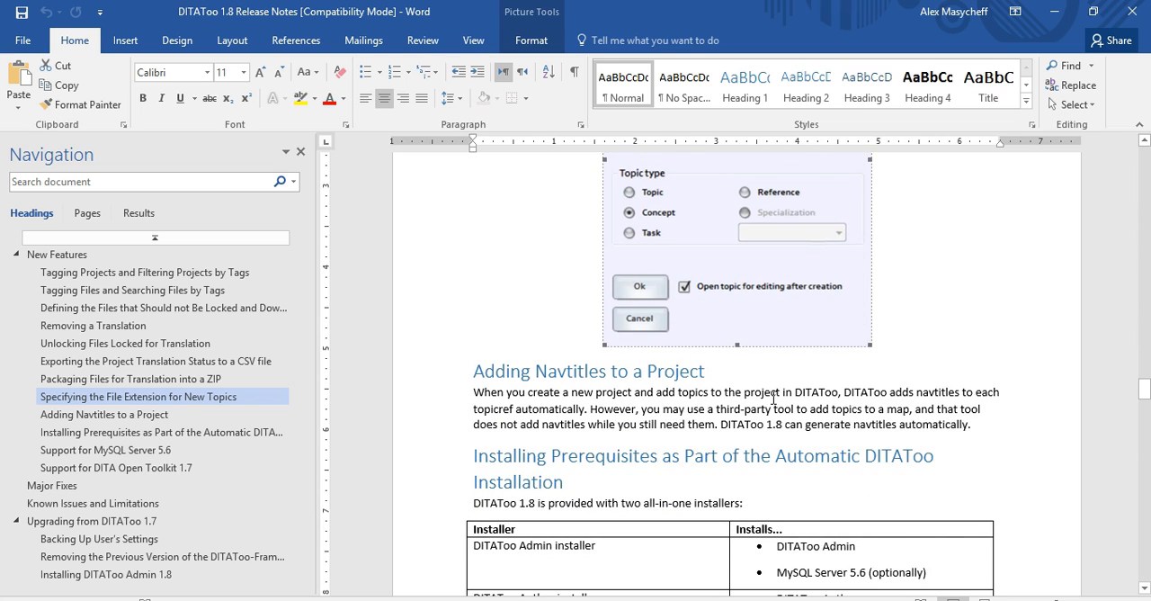
{"action": "left_click", "coordinate": [772, 398]}
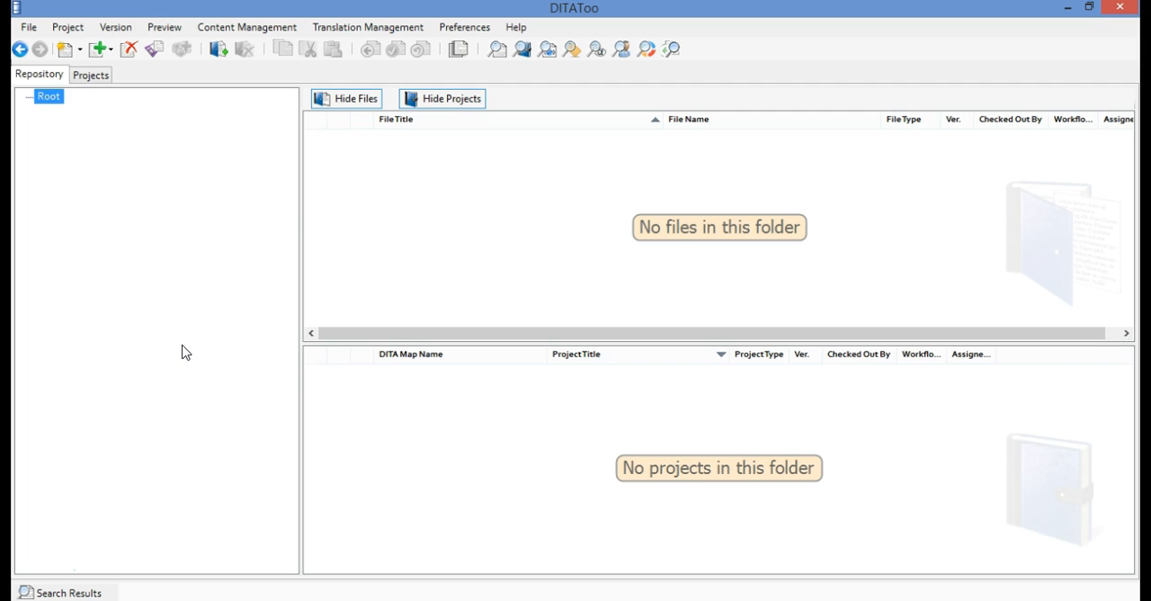
Switch to DITAToo and create a folder named Release Notes under the repository's Root
{"action": "right_click", "coordinate": [52, 98]}
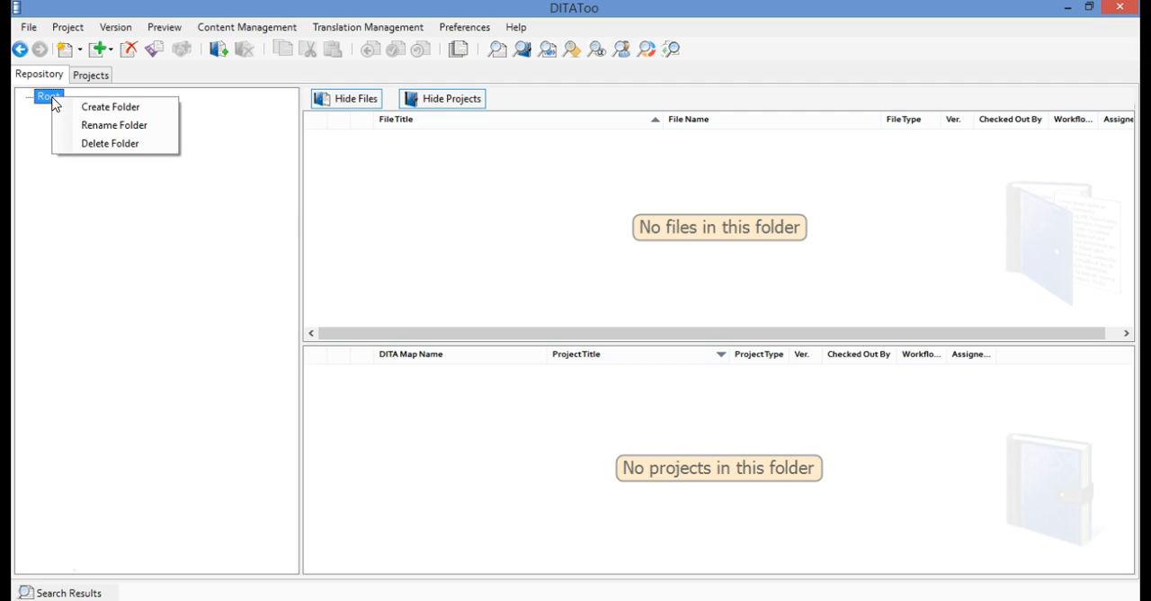
{"action": "left_click", "coordinate": [62, 107]}
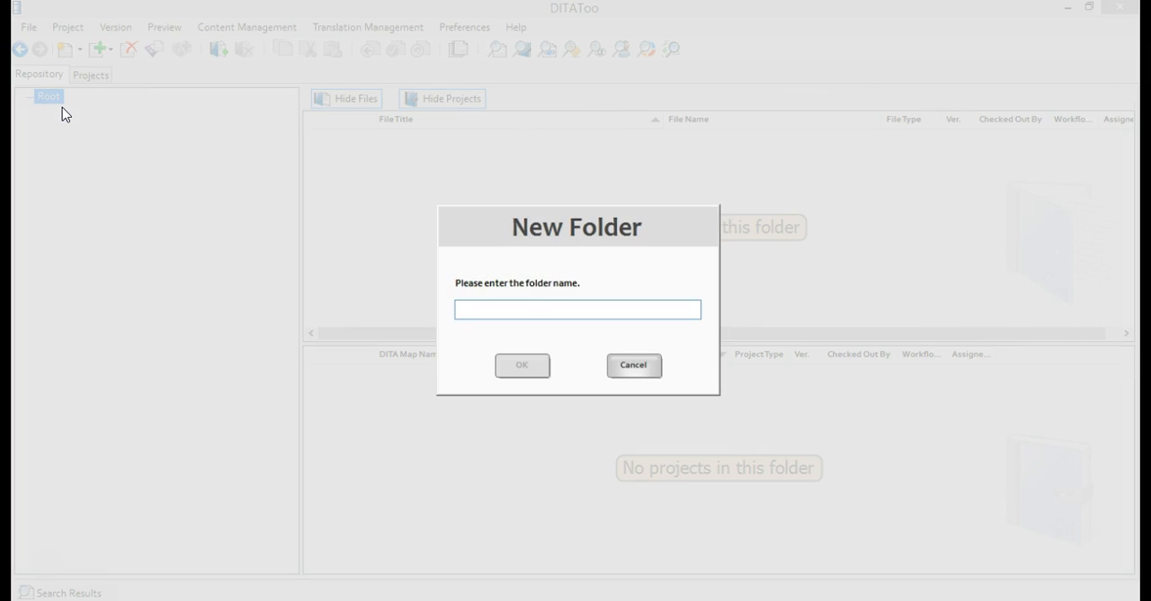
{"action": "type", "text": "W"}
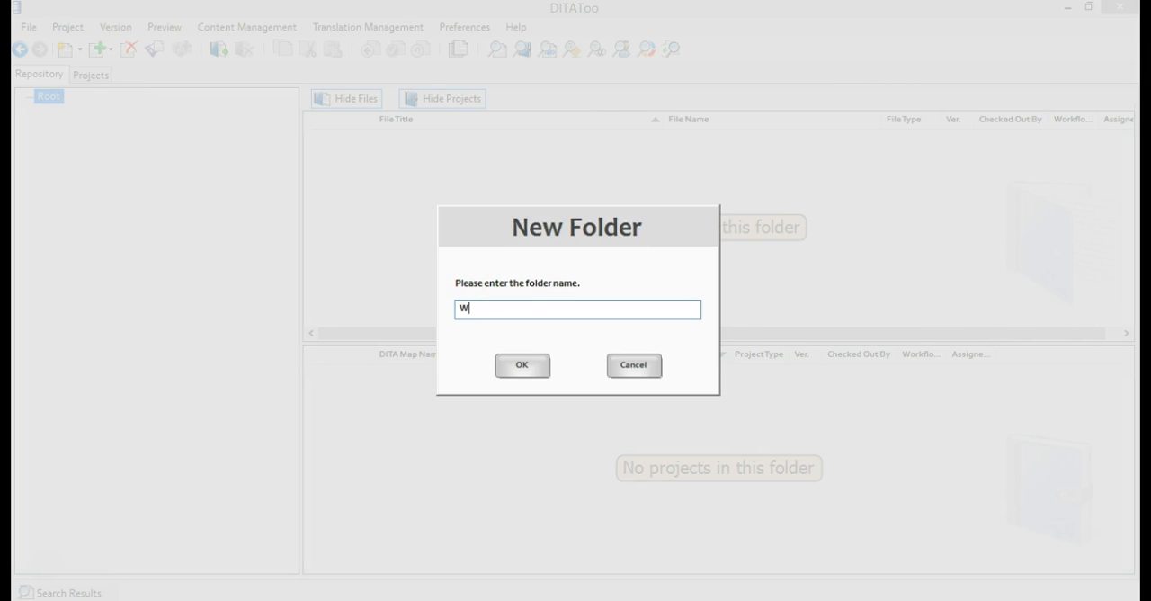
{"action": "key", "text": "BackSpace"}
{"action": "type", "text": "REe"}
{"action": "key", "text": "BackSpace"}
{"action": "key", "text": "BackSpace"}
{"action": "type", "text": "elease Notes"}
{"action": "left_click", "coordinate": [534, 368]}
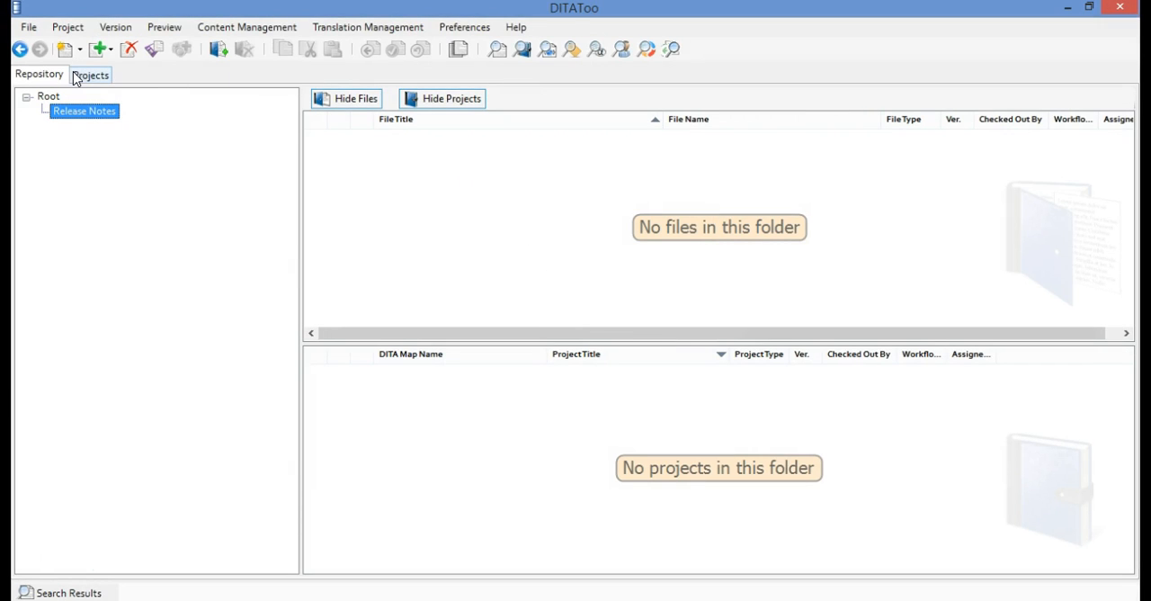
Import the DITAToo 1.8 Release Notes Word document into the Release Notes folder
{"action": "left_click", "coordinate": [32, 28]}
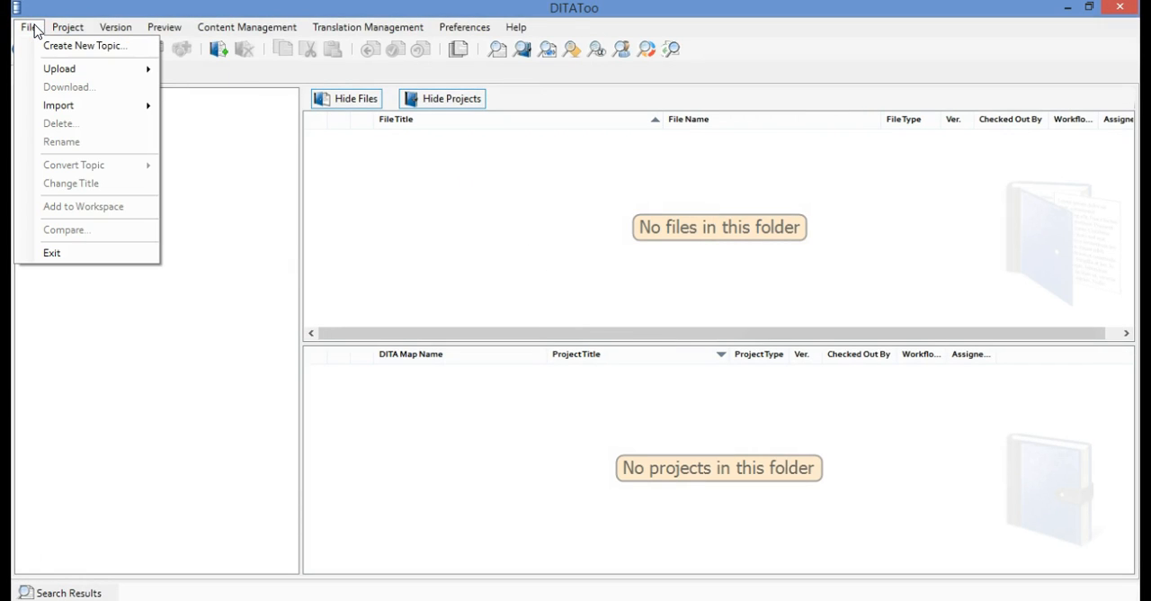
{"action": "mouse_move", "coordinate": [79, 111]}
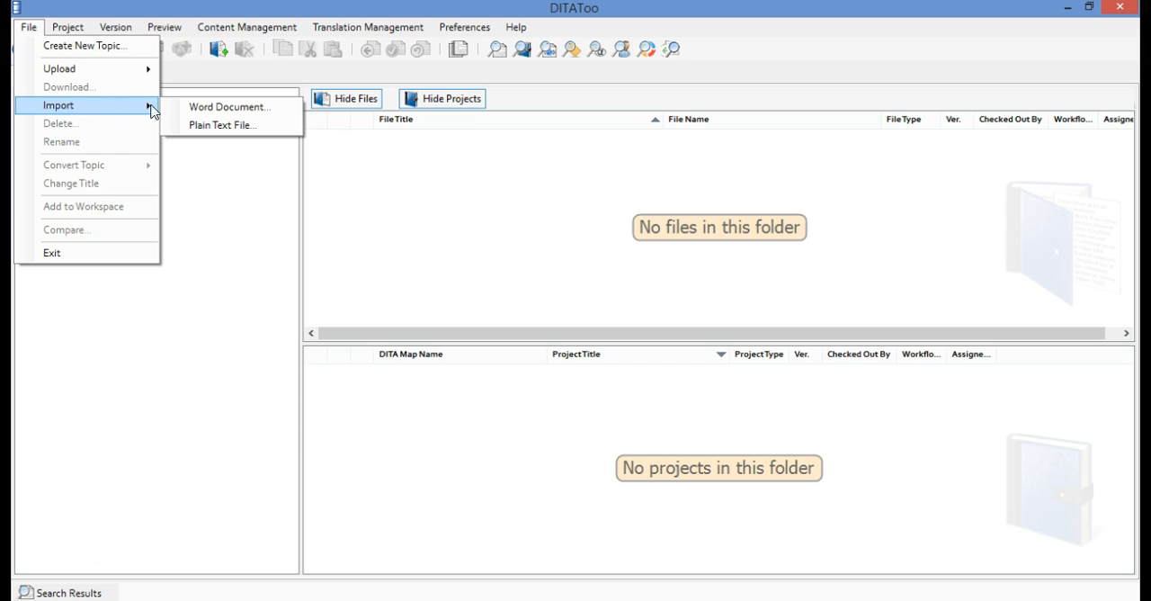
{"action": "left_click", "coordinate": [277, 111]}
{"action": "left_click", "coordinate": [289, 133]}
{"action": "left_click", "coordinate": [452, 387]}
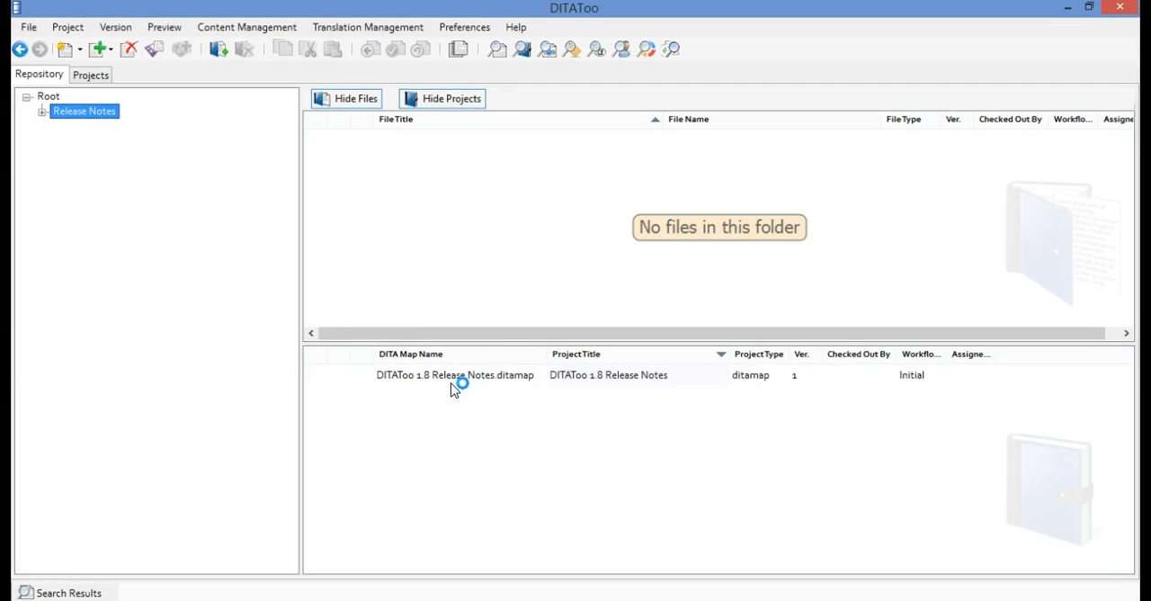
Expand the Release Notes folder and inspect the imported files in its concepts, tasks and graphics subfolders
{"action": "left_click", "coordinate": [42, 111]}
{"action": "left_click", "coordinate": [98, 130]}
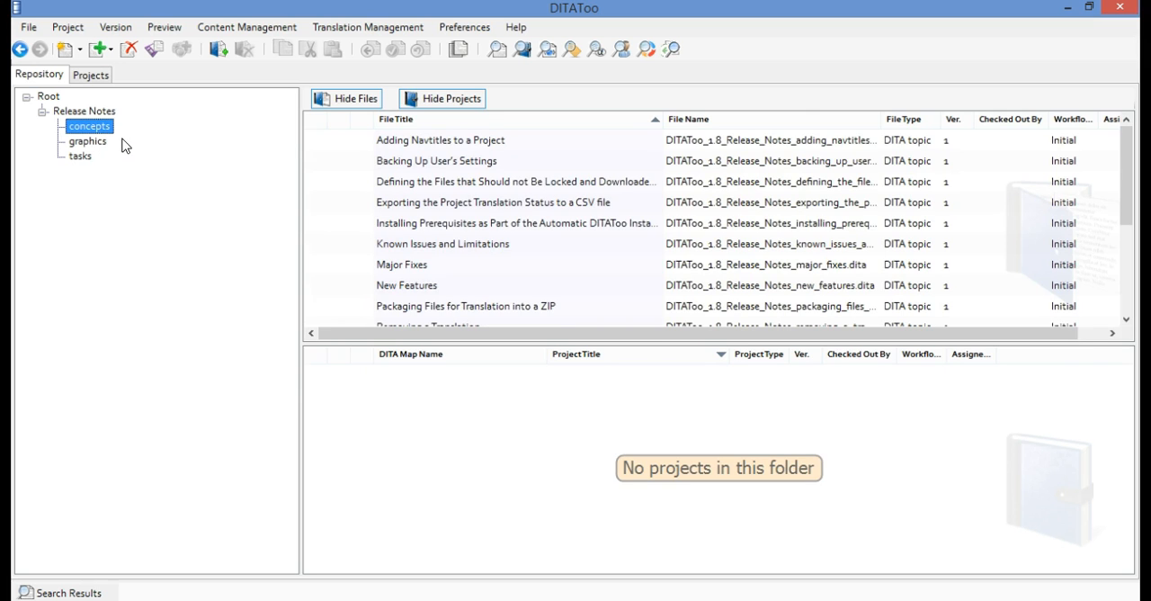
{"action": "left_click", "coordinate": [89, 159]}
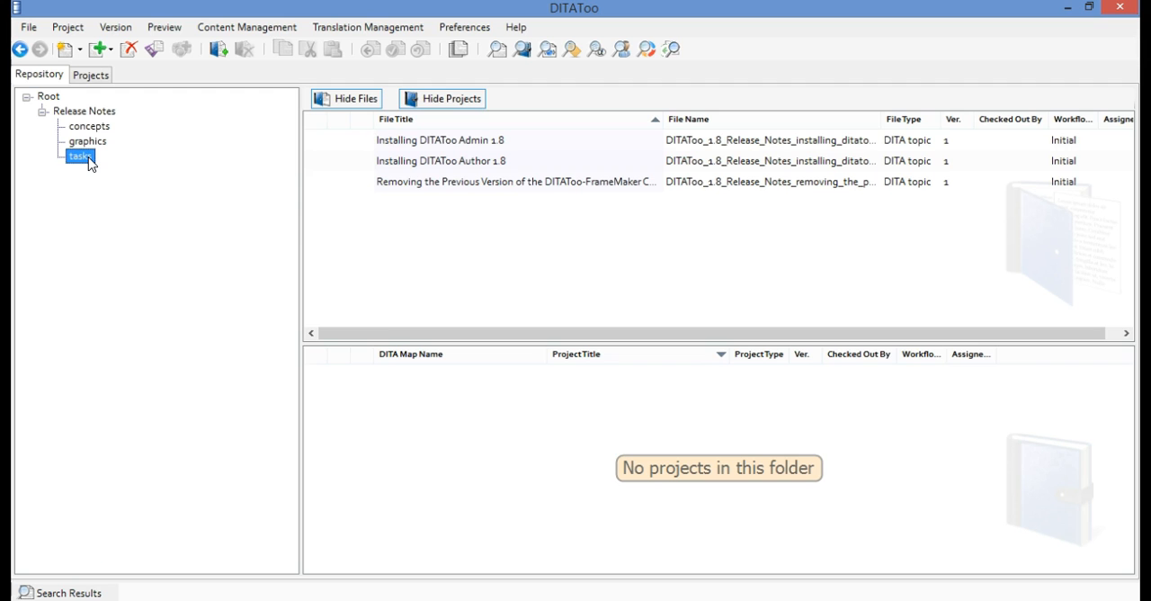
{"action": "left_click", "coordinate": [92, 145]}
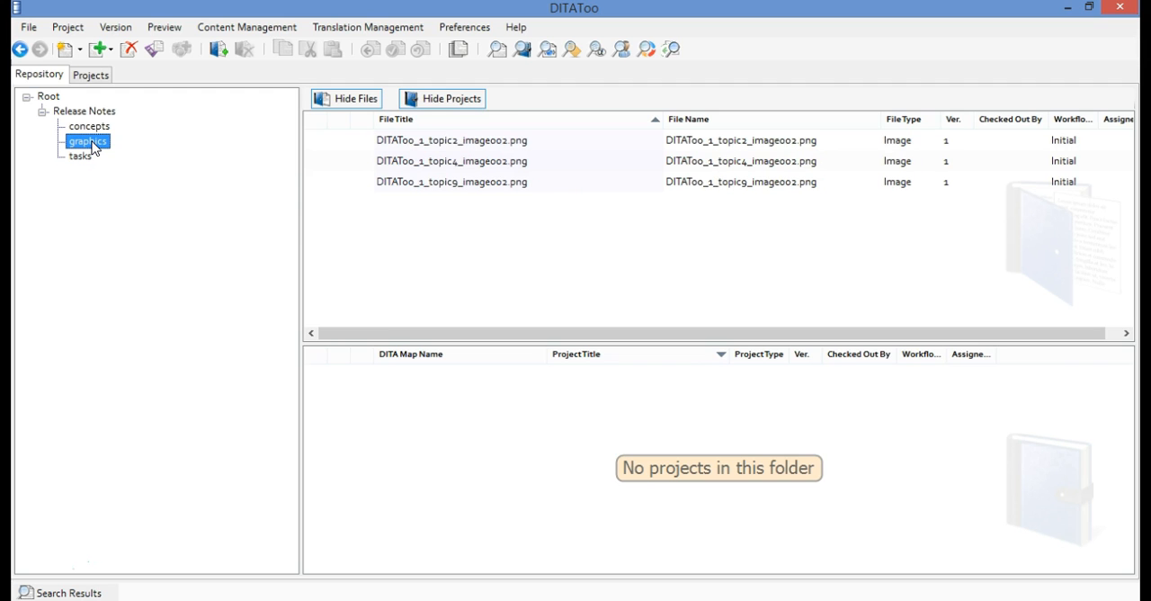
{"action": "left_click", "coordinate": [93, 131]}
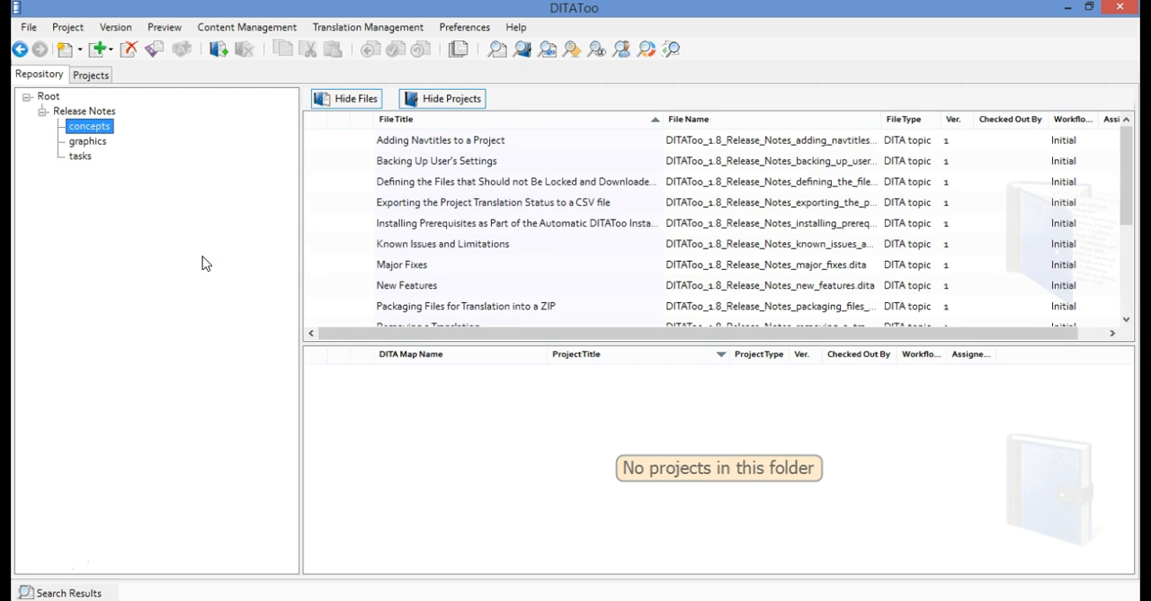
Preview the Major Fixes topic in the concepts folder and view its XML source
{"action": "right_click", "coordinate": [436, 268]}
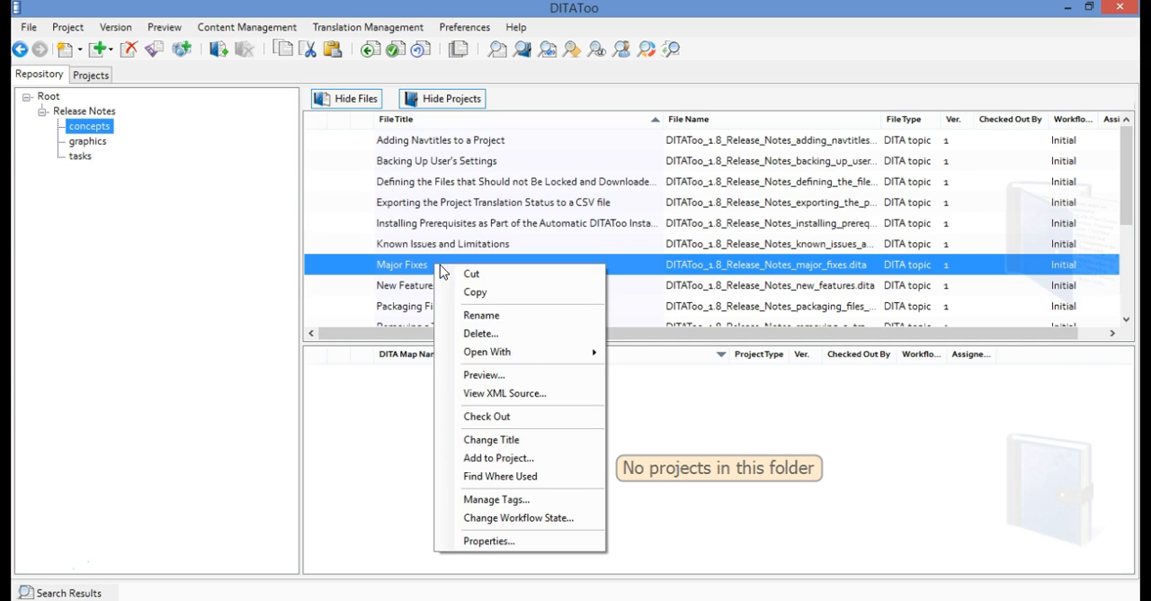
{"action": "left_click", "coordinate": [530, 376]}
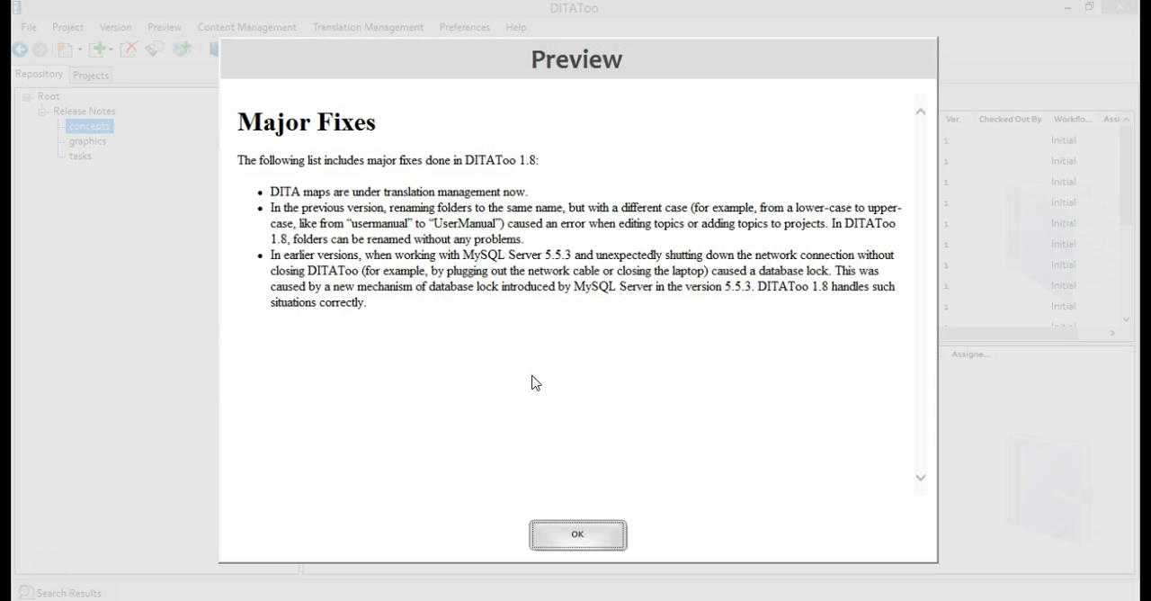
{"action": "left_click", "coordinate": [583, 533]}
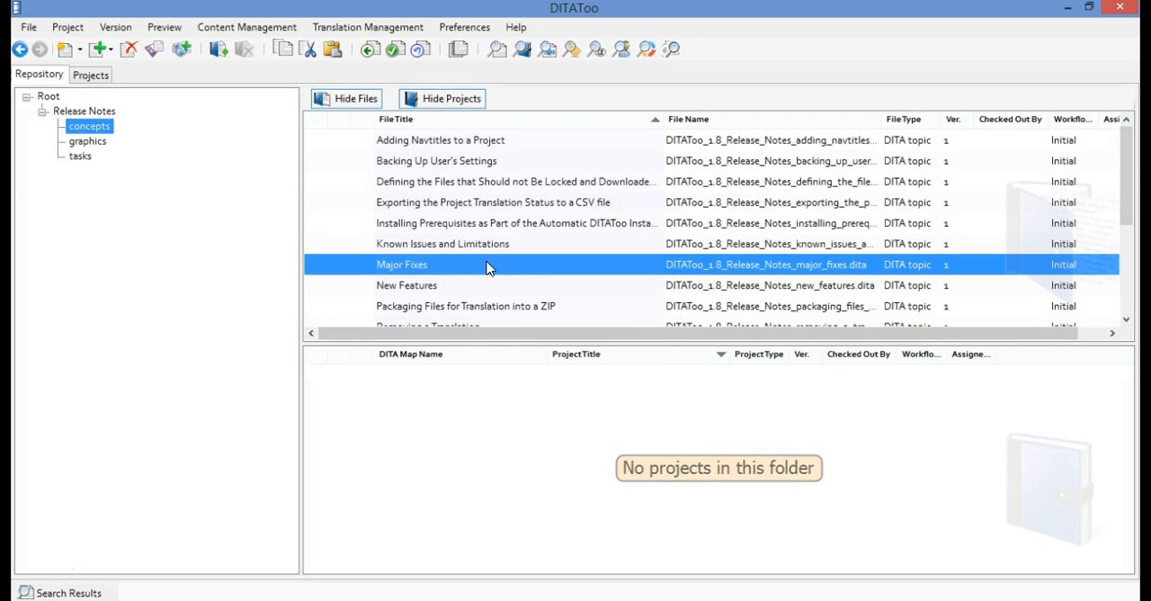
{"action": "right_click", "coordinate": [488, 264]}
{"action": "left_click", "coordinate": [609, 391]}
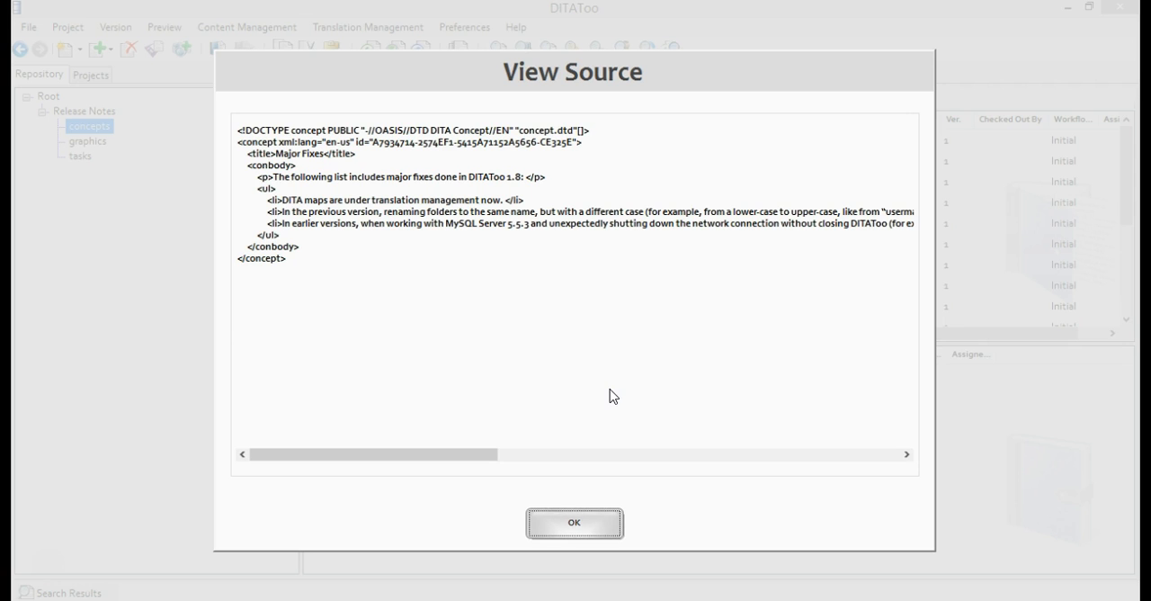
{"action": "left_click", "coordinate": [611, 532]}
View the XML source of the tasks folder's topic on removing the previous version of the DITAToo-FrameMaker Connector
{"action": "left_click", "coordinate": [81, 156]}
{"action": "right_click", "coordinate": [401, 192]}
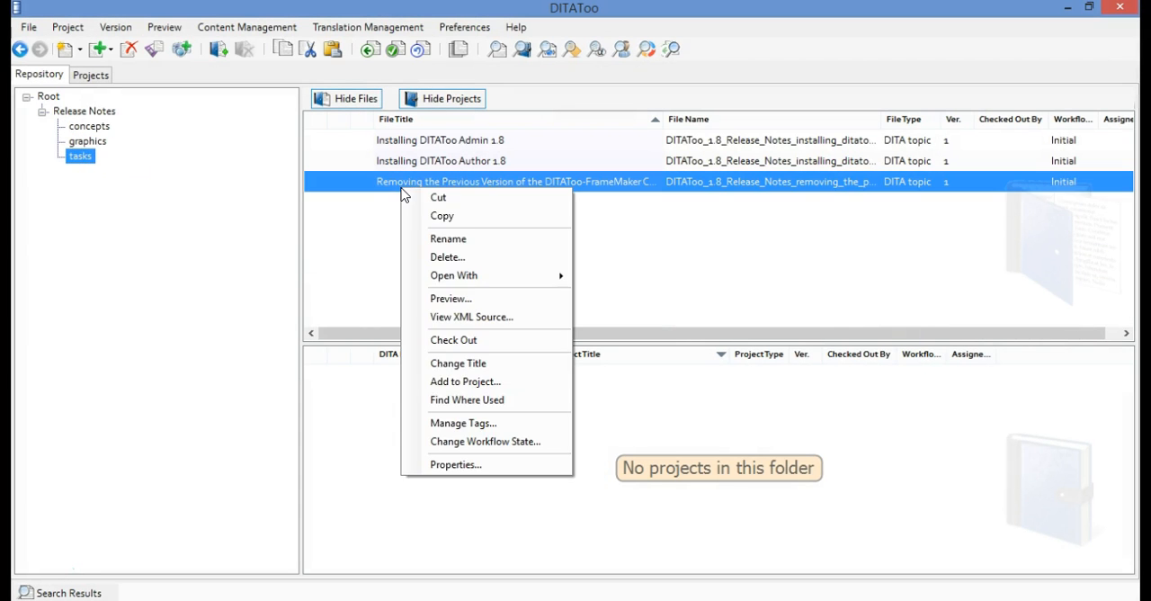
{"action": "left_click", "coordinate": [517, 319]}
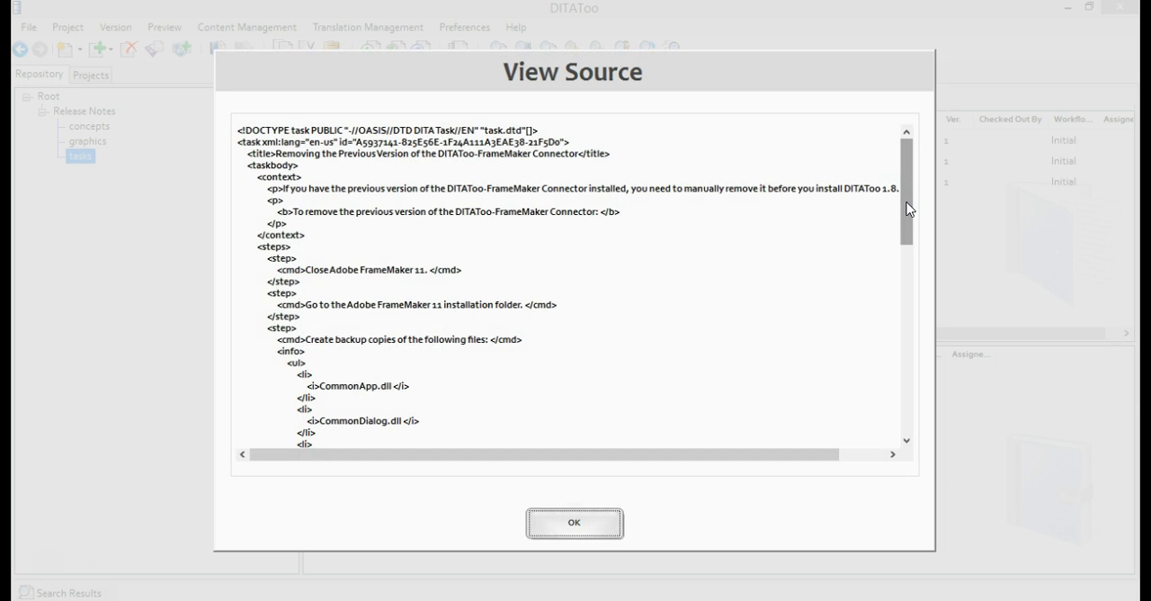
{"action": "mouse_move", "coordinate": [909, 209]}
{"action": "left_mouse_down"}
{"action": "mouse_move", "coordinate": [970, 404]}
{"action": "mouse_move", "coordinate": [919, 210]}
{"action": "left_mouse_up"}
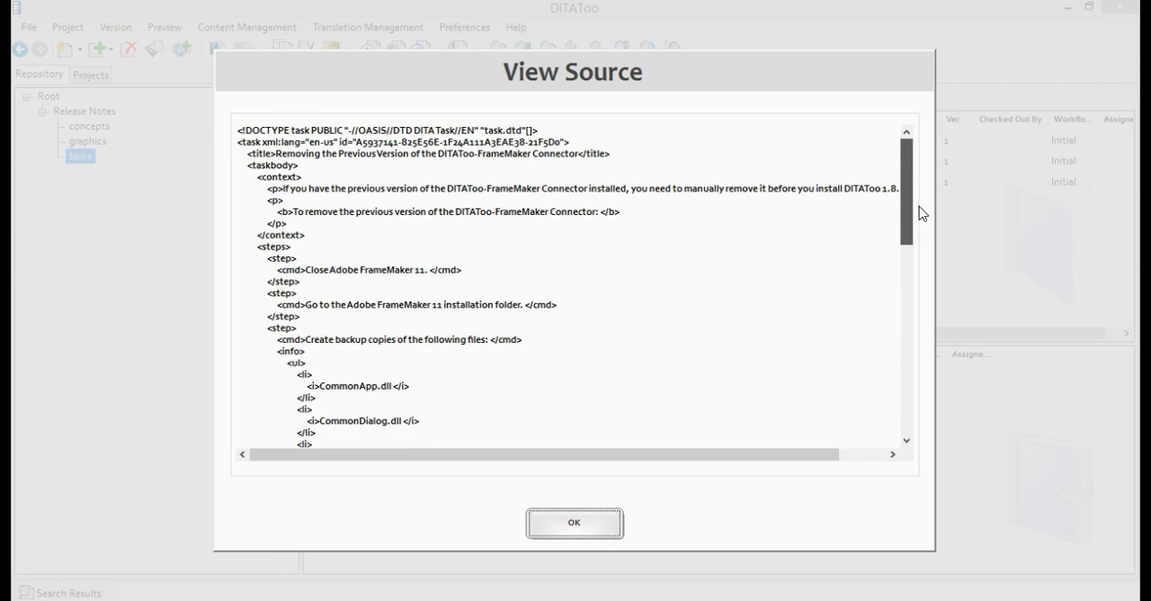
{"action": "left_click", "coordinate": [597, 525]}
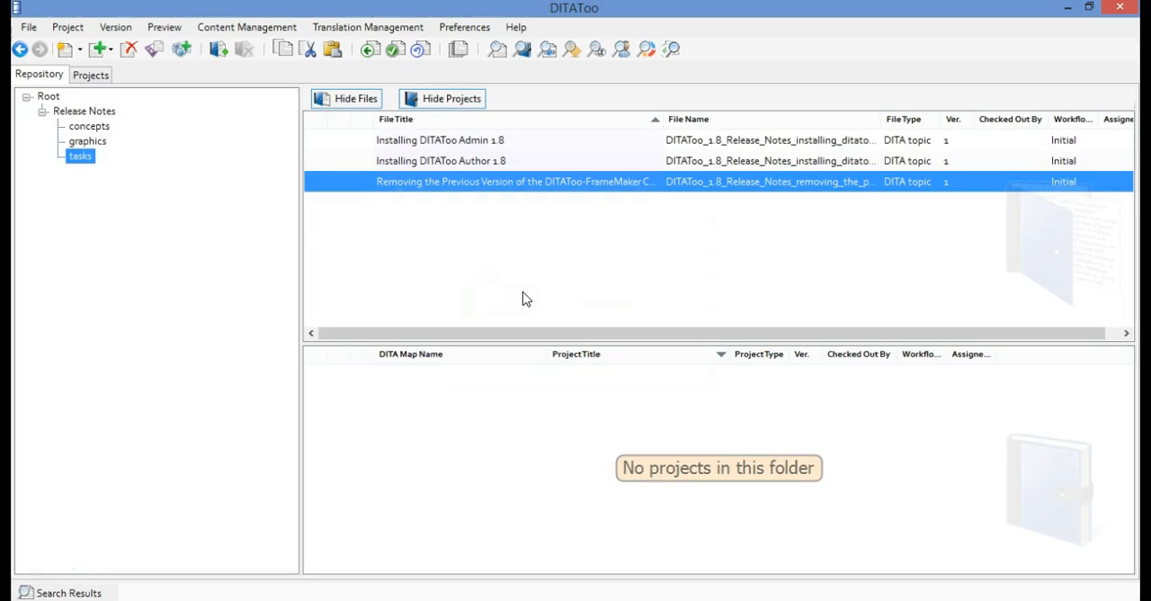
Examine the bookmap structure of the DITAToo 1.8 Release Notes project, and return to the repository's Root folder
{"action": "left_click", "coordinate": [82, 76]}
{"action": "left_click", "coordinate": [113, 142]}
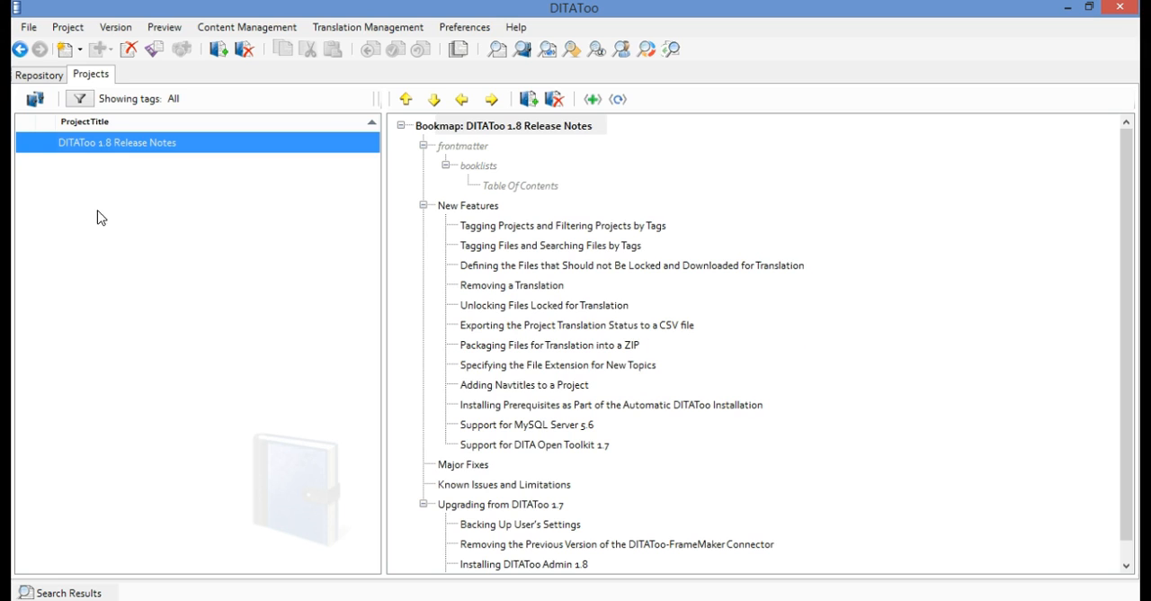
{"action": "left_click", "coordinate": [39, 75]}
{"action": "left_click", "coordinate": [47, 97]}
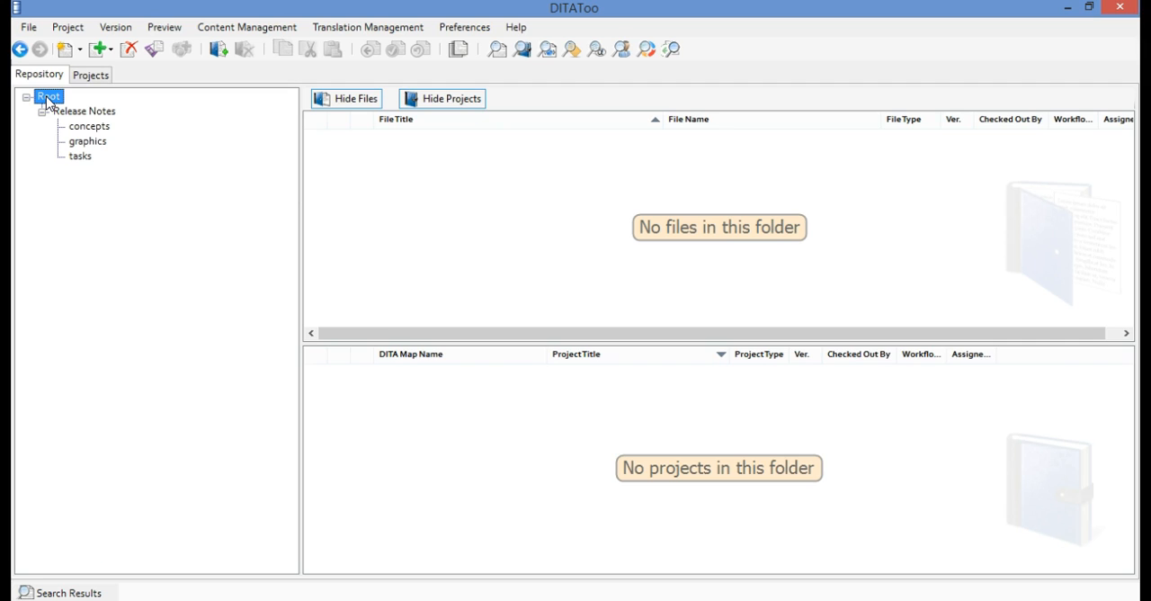
Switch to oXygen XML Author and examine the printer figures, their Platform conditions and the Legend table in overview.dita
{"action": "left_click", "coordinate": [818, 598]}
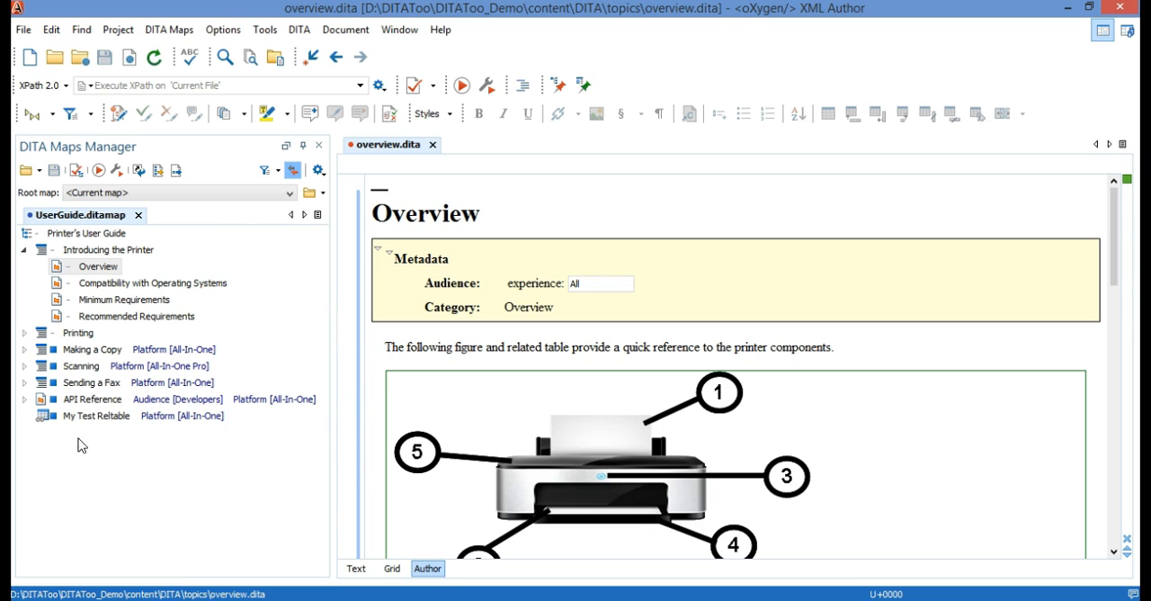
{"action": "left_click", "coordinate": [437, 346]}
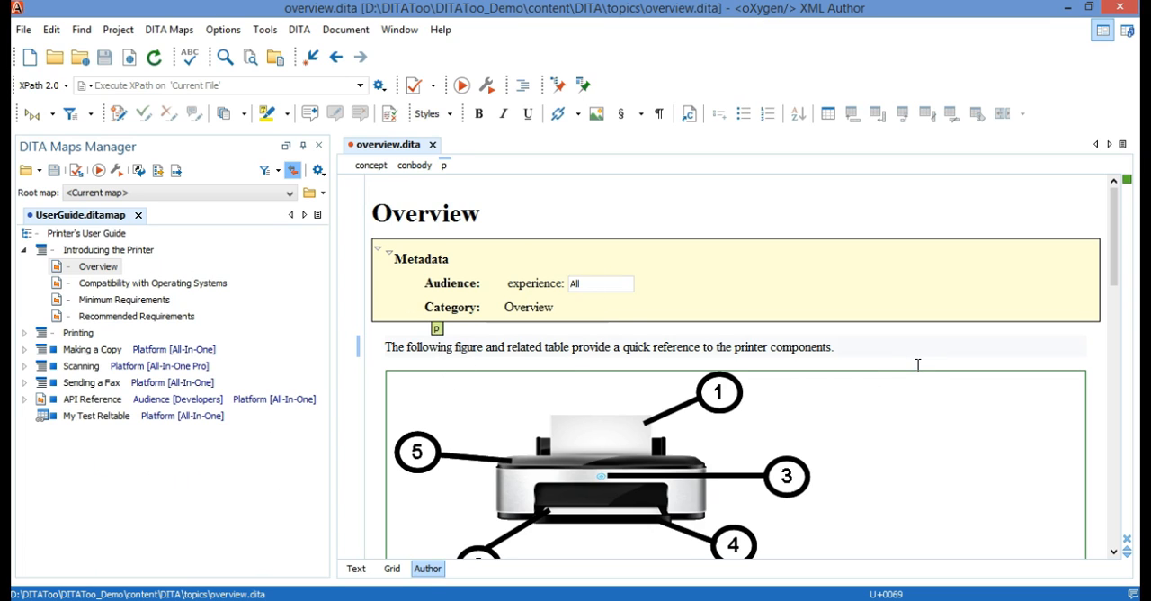
{"action": "scroll", "coordinate": [917, 363], "scroll_direction": "down", "scroll_amount": 3}
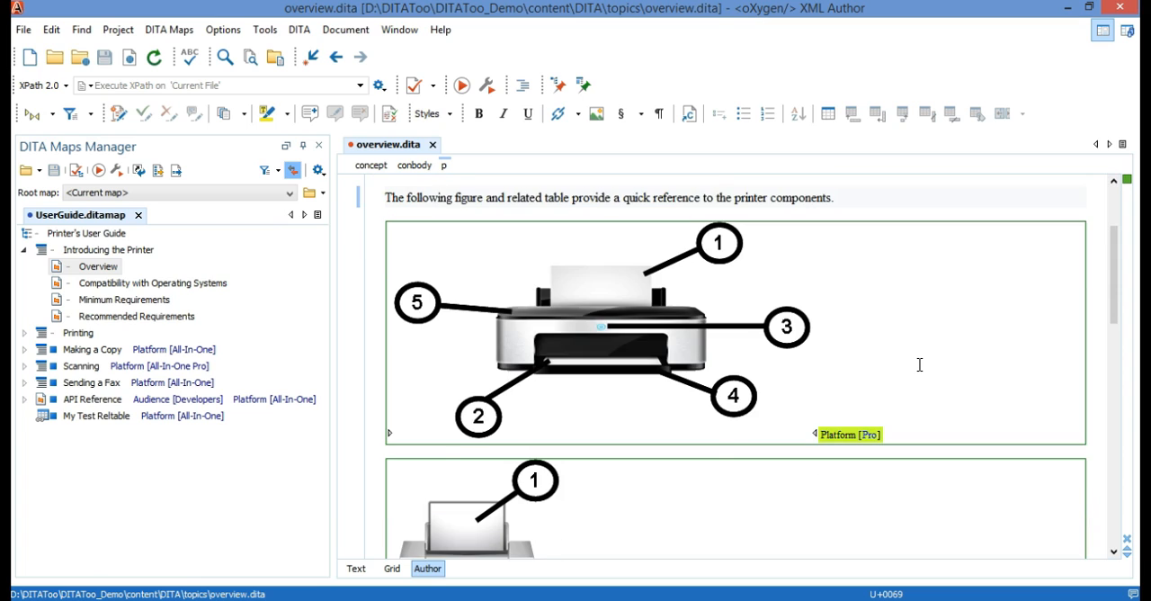
{"action": "scroll", "coordinate": [919, 364], "scroll_direction": "up", "scroll_amount": 1}
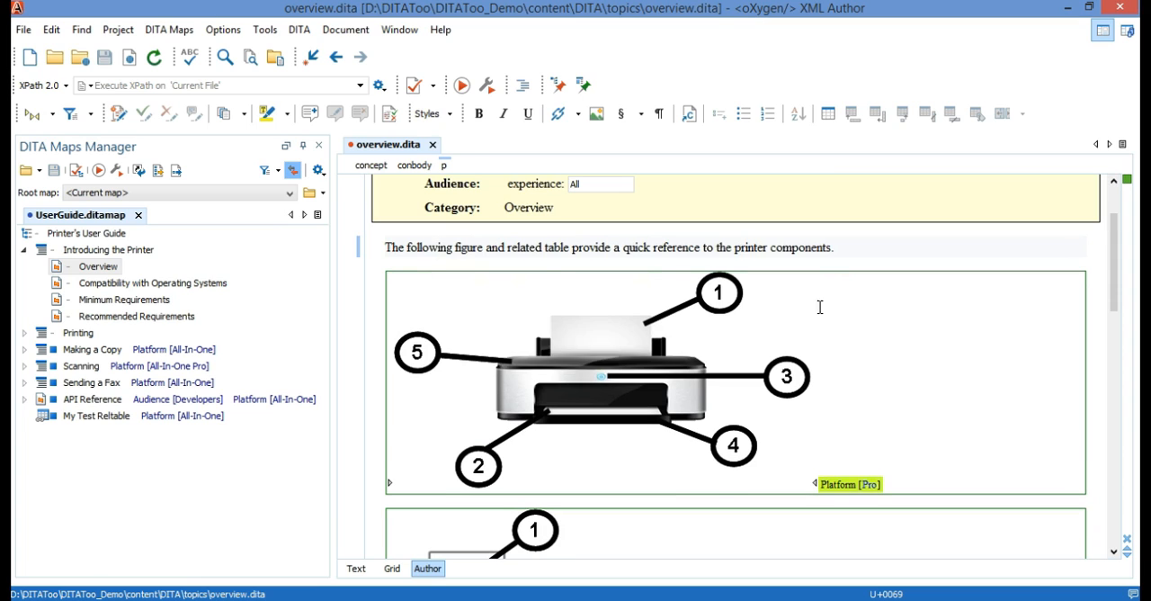
{"action": "scroll", "coordinate": [922, 359], "scroll_direction": "down", "scroll_amount": 5}
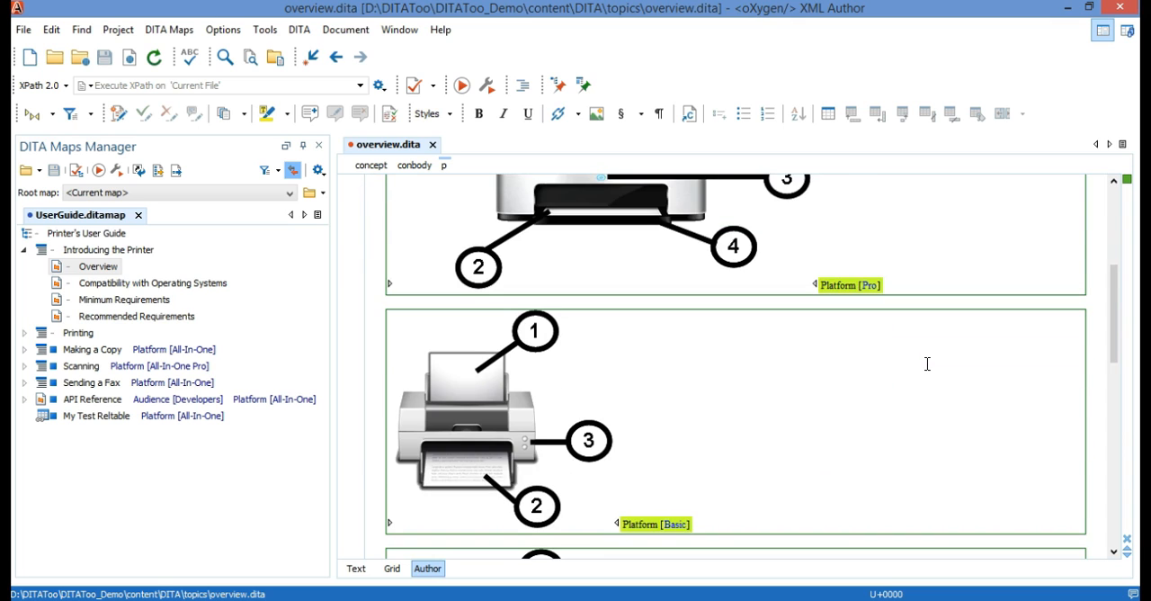
{"action": "scroll", "coordinate": [927, 364], "scroll_direction": "down", "scroll_amount": 4}
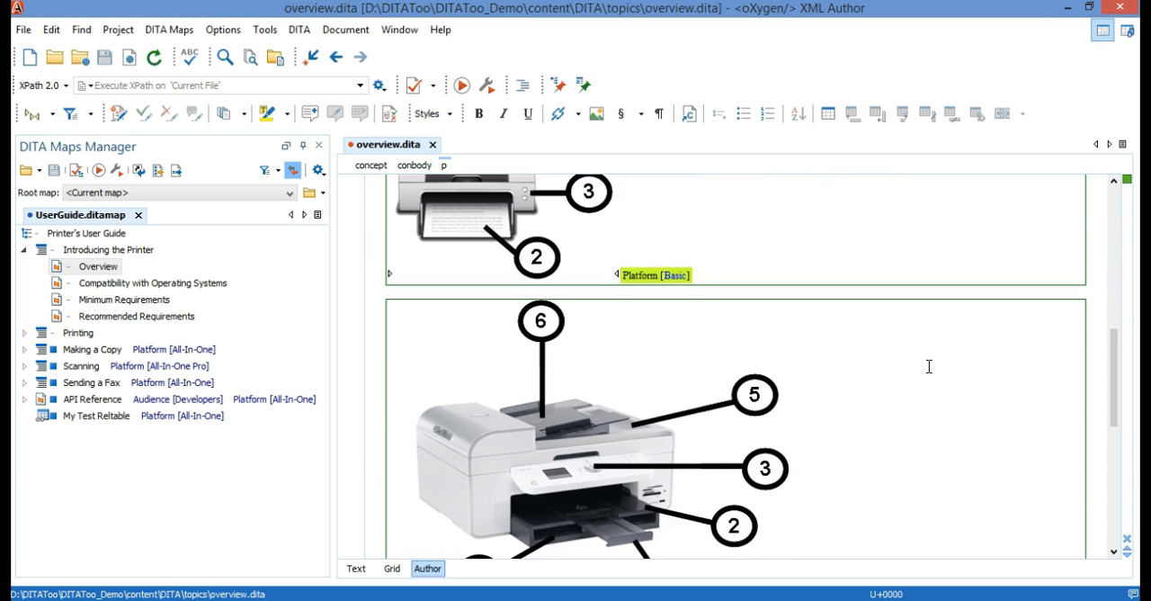
{"action": "scroll", "coordinate": [929, 366], "scroll_direction": "down", "scroll_amount": 8}
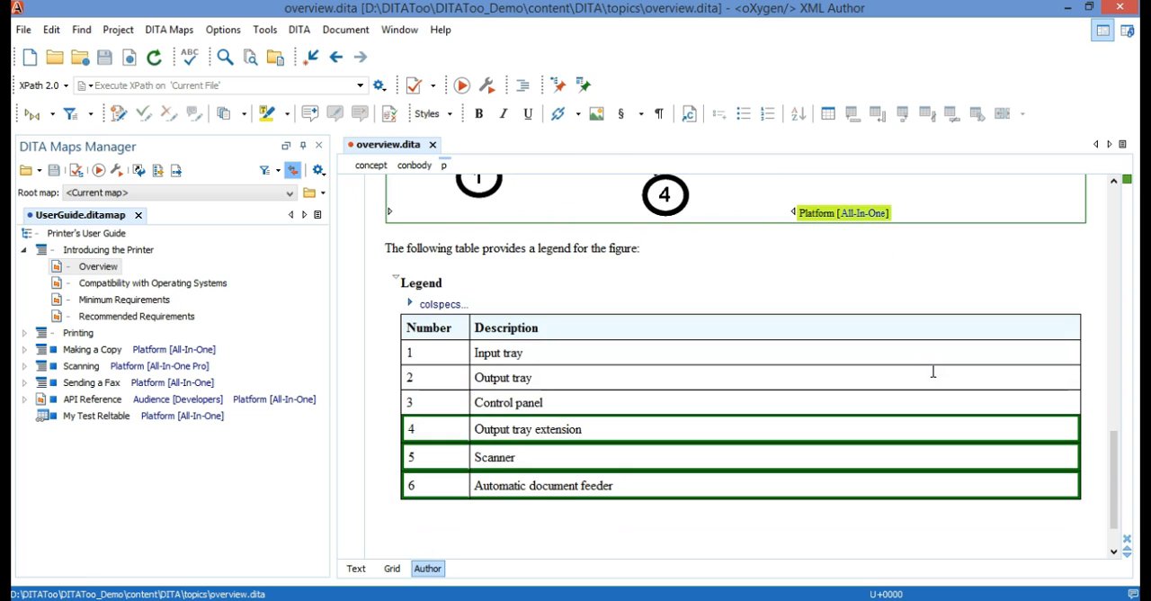
{"action": "scroll", "coordinate": [933, 371], "scroll_direction": "up", "scroll_amount": 6}
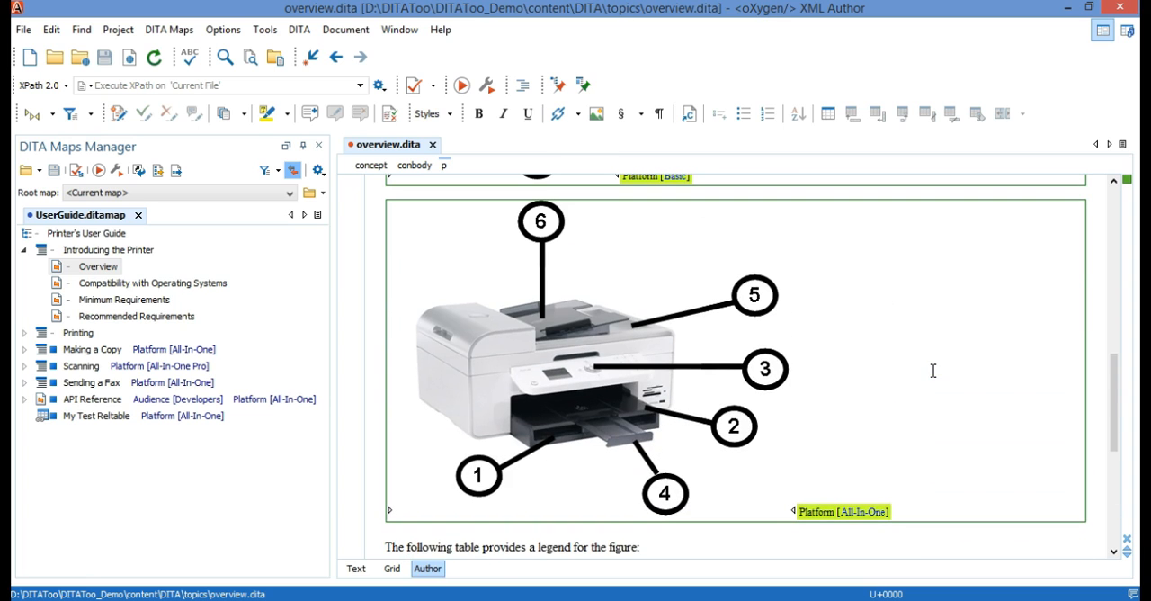
{"action": "scroll", "coordinate": [932, 369], "scroll_direction": "up", "scroll_amount": 10}
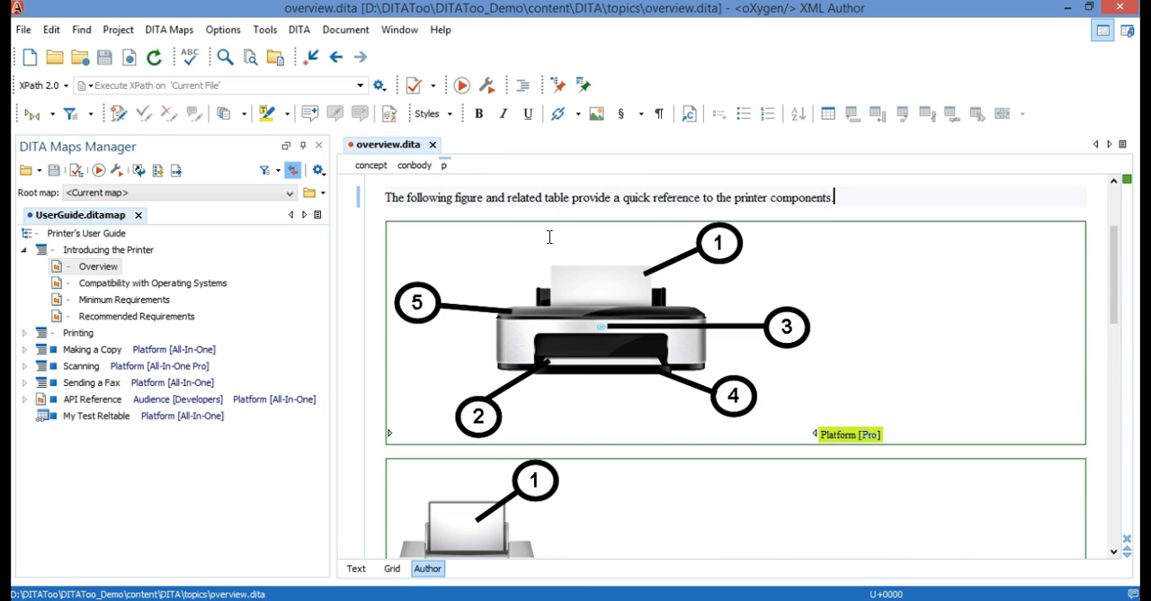
Close the overview.dita topic and the UserGuide.ditamap map
{"action": "left_click", "coordinate": [431, 144]}
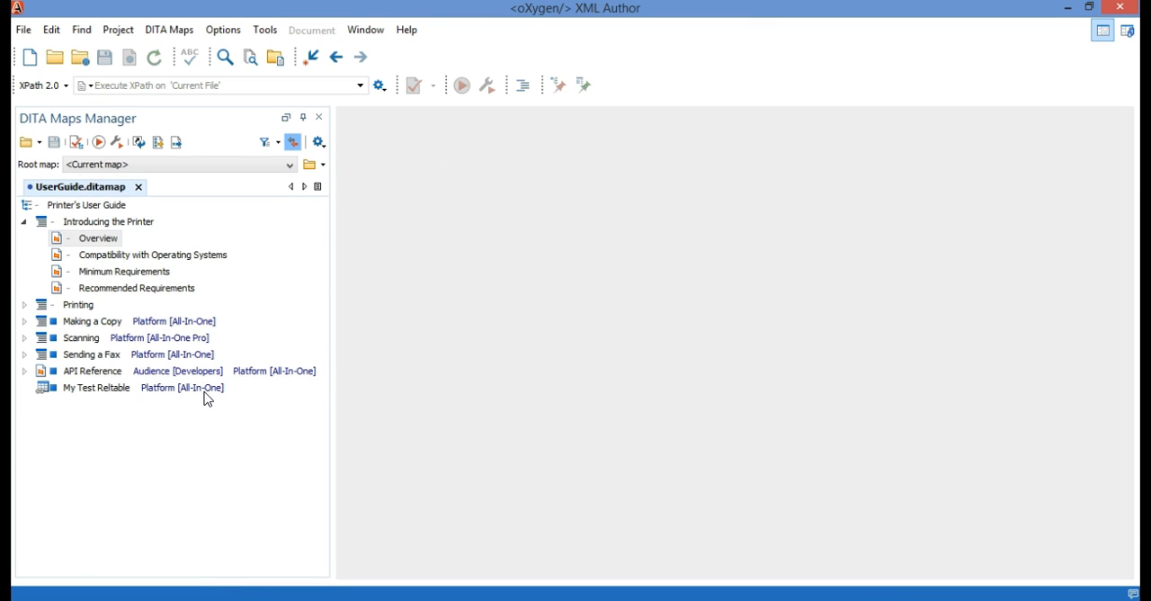
{"action": "left_click", "coordinate": [123, 390]}
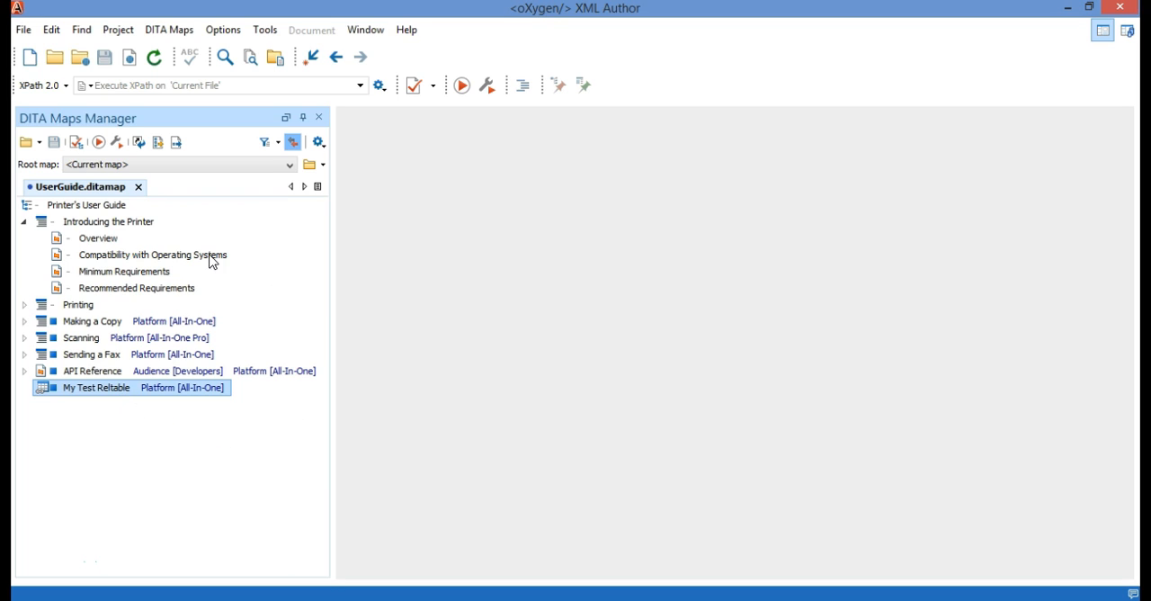
{"action": "left_click", "coordinate": [138, 187]}
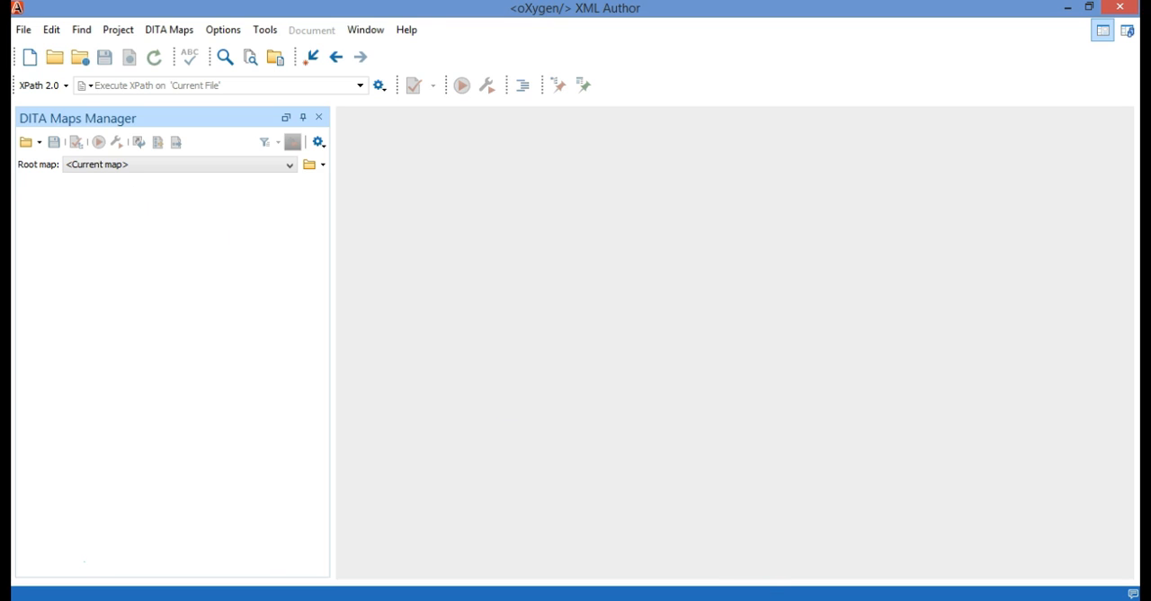
Switch to DITAToo and create a folder named User Guide under the repository's Root
{"action": "left_click", "coordinate": [781, 599]}
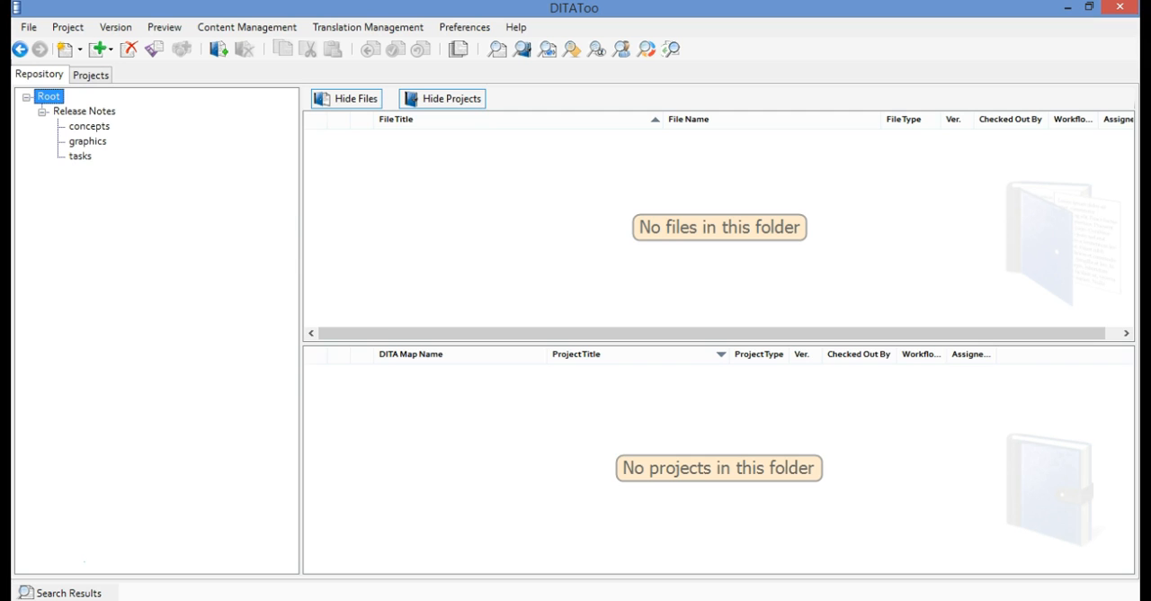
{"action": "right_click", "coordinate": [54, 95]}
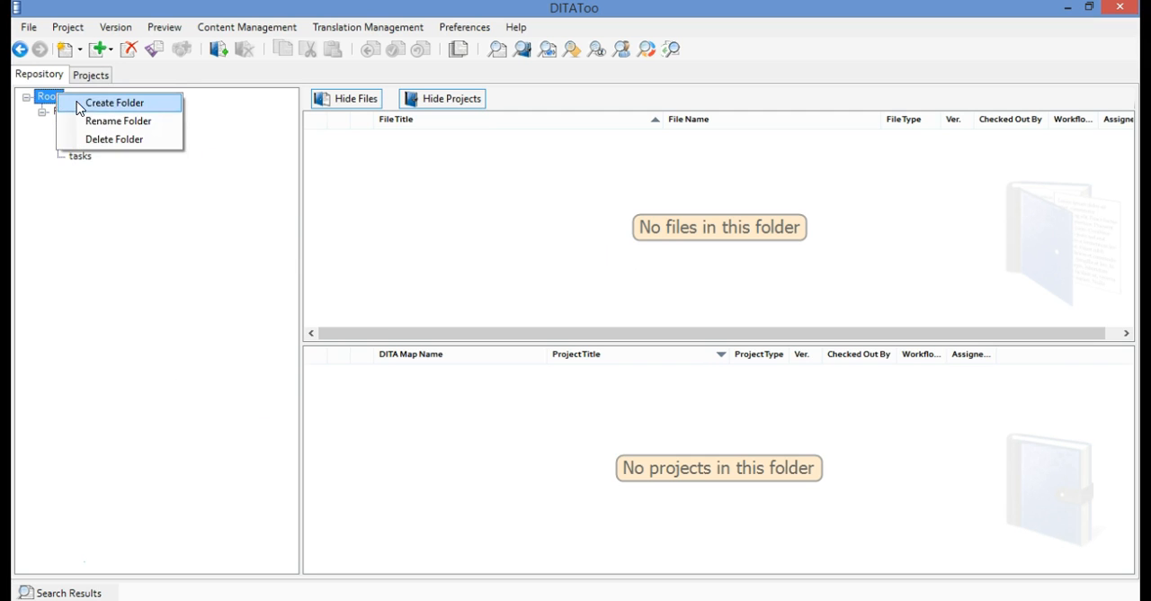
{"action": "left_click", "coordinate": [98, 103]}
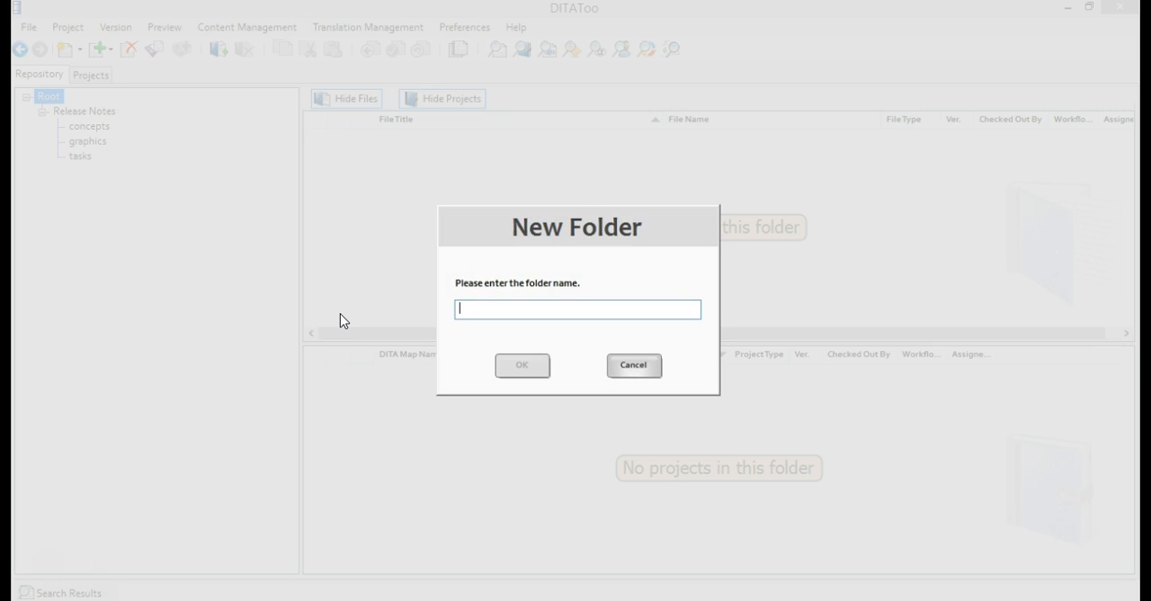
{"action": "type", "text": "User"}
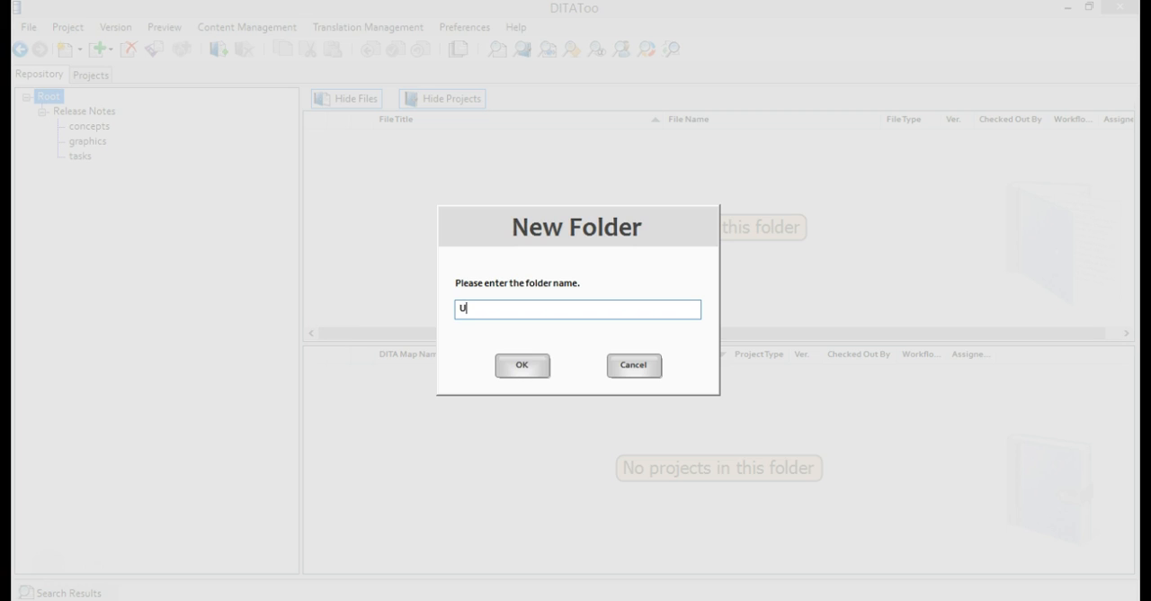
{"action": "type", "text": " Guide"}
{"action": "left_click", "coordinate": [509, 365]}
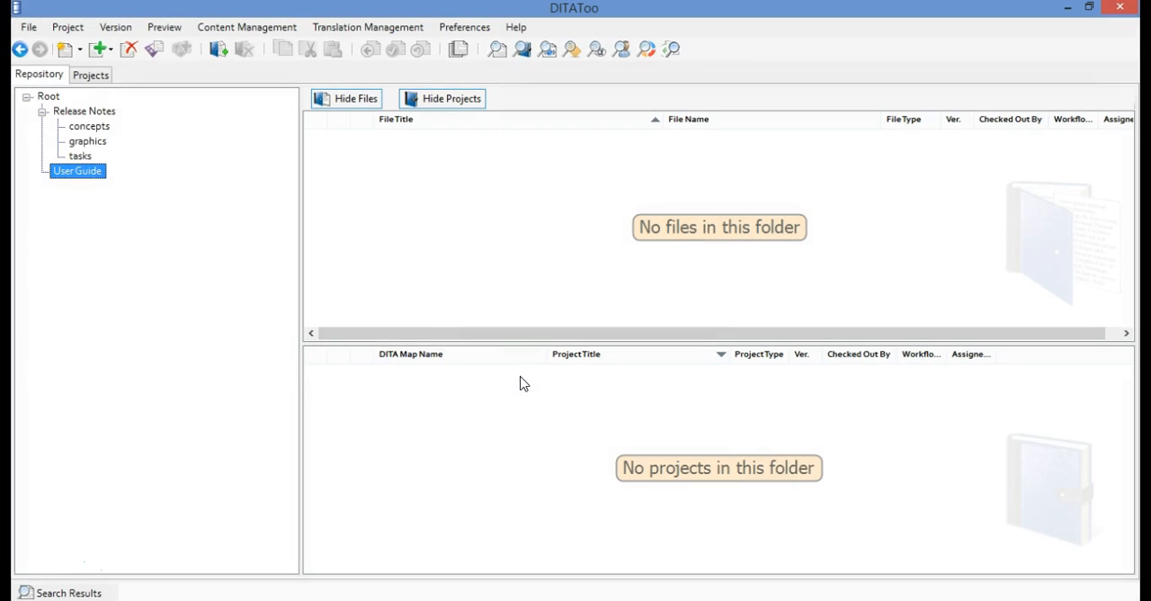
Upload the UserGuide DITA map from the content\DITA folder as a project into the User Guide folder
{"action": "left_click", "coordinate": [29, 28]}
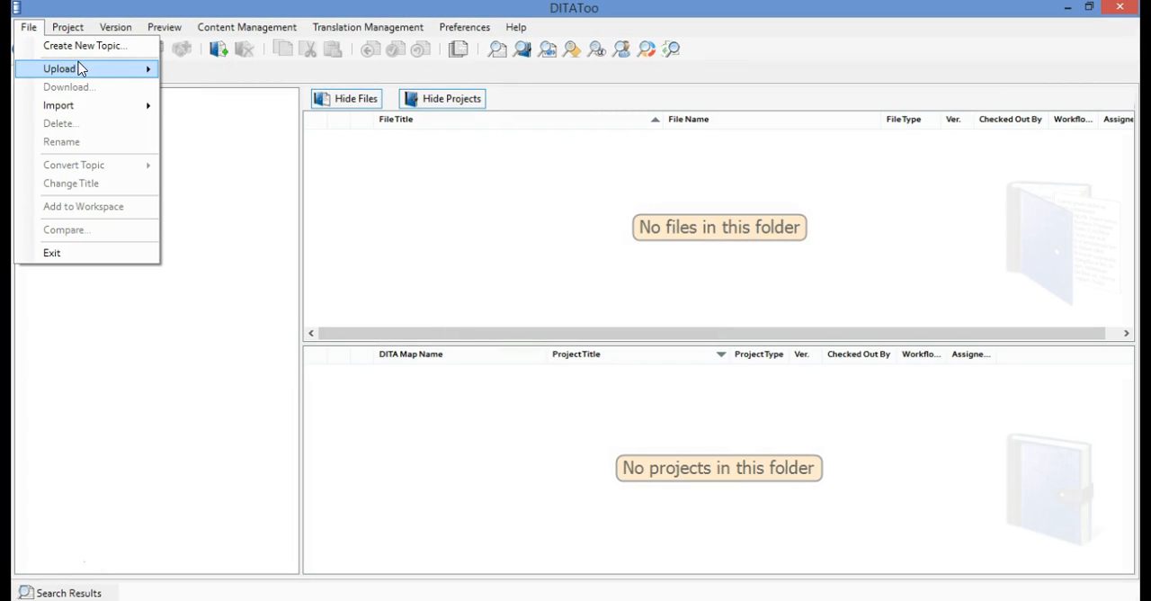
{"action": "mouse_move", "coordinate": [79, 71]}
{"action": "left_click", "coordinate": [241, 88]}
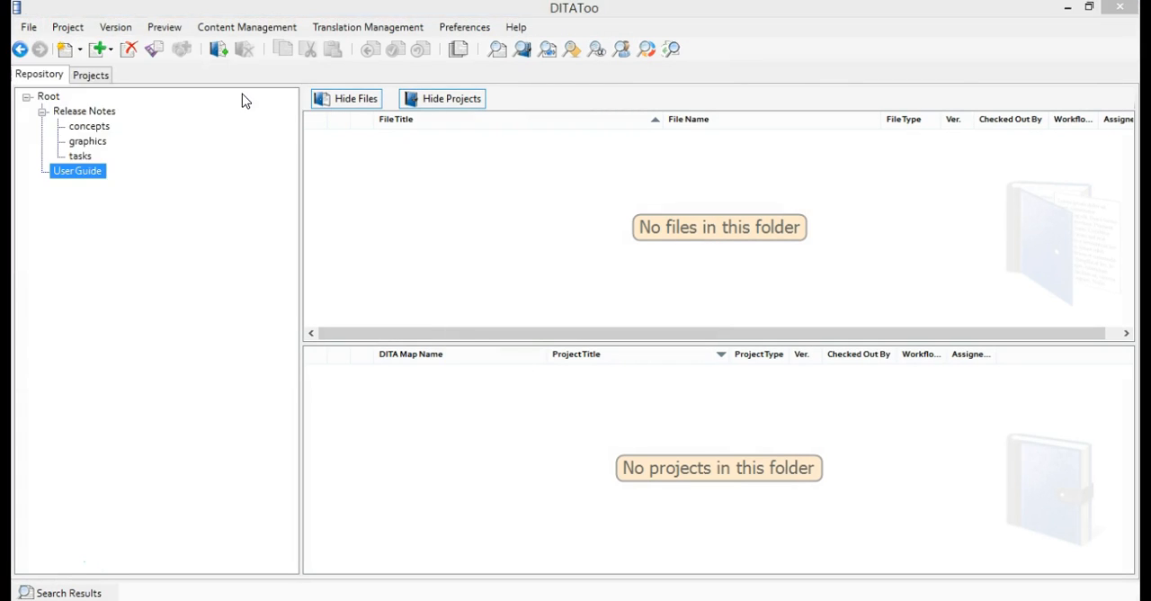
{"action": "left_click", "coordinate": [243, 58]}
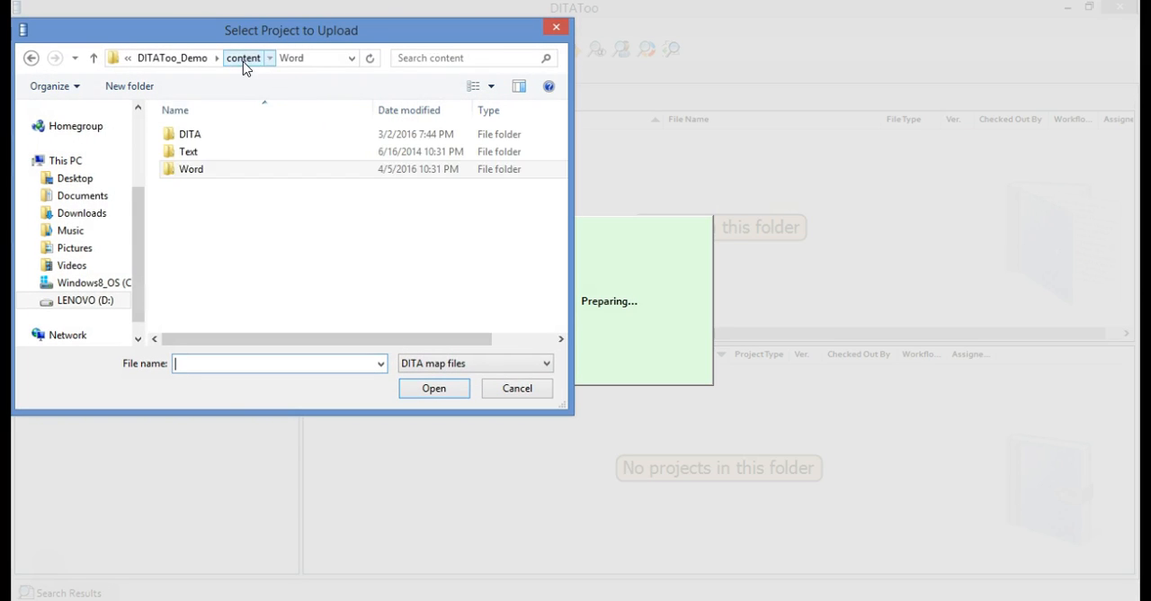
{"action": "double_click", "coordinate": [208, 136]}
{"action": "left_click", "coordinate": [243, 221]}
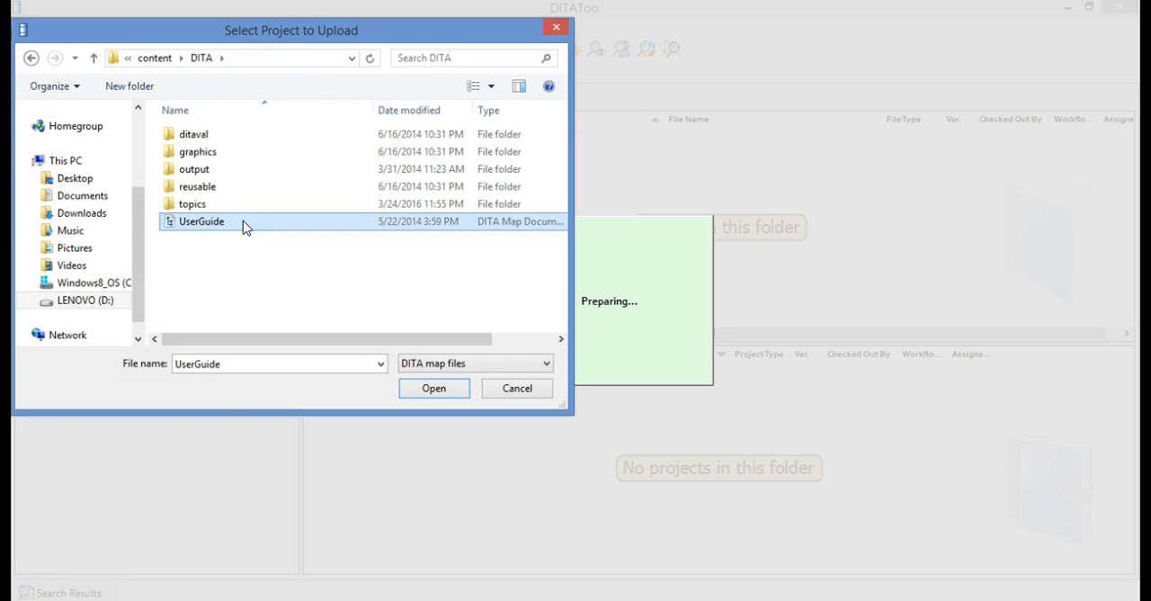
{"action": "left_click", "coordinate": [436, 390]}
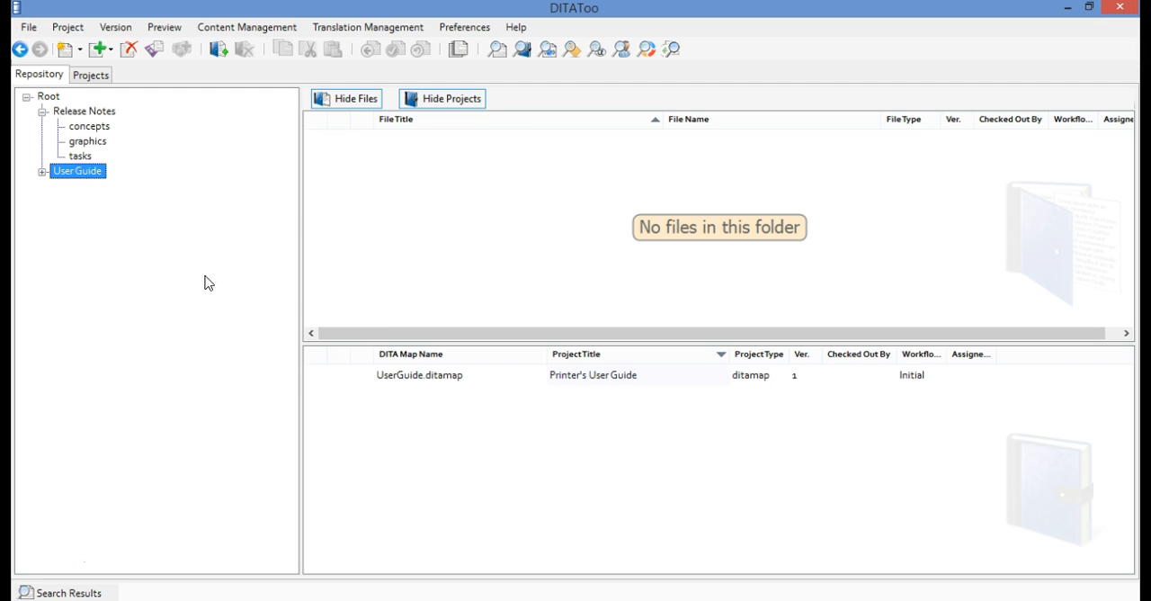
Expand the User Guide folder and inspect the uploaded files in its topics, reusable and graphics subfolders
{"action": "left_click", "coordinate": [42, 171]}
{"action": "left_click", "coordinate": [82, 216]}
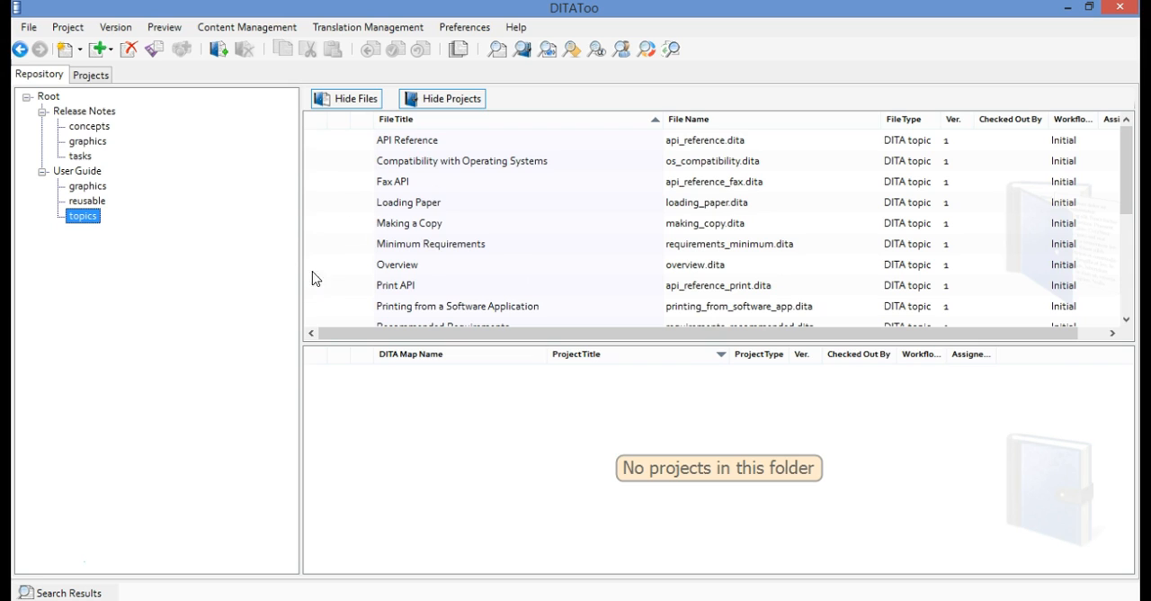
{"action": "left_click", "coordinate": [99, 200]}
{"action": "left_click", "coordinate": [95, 187]}
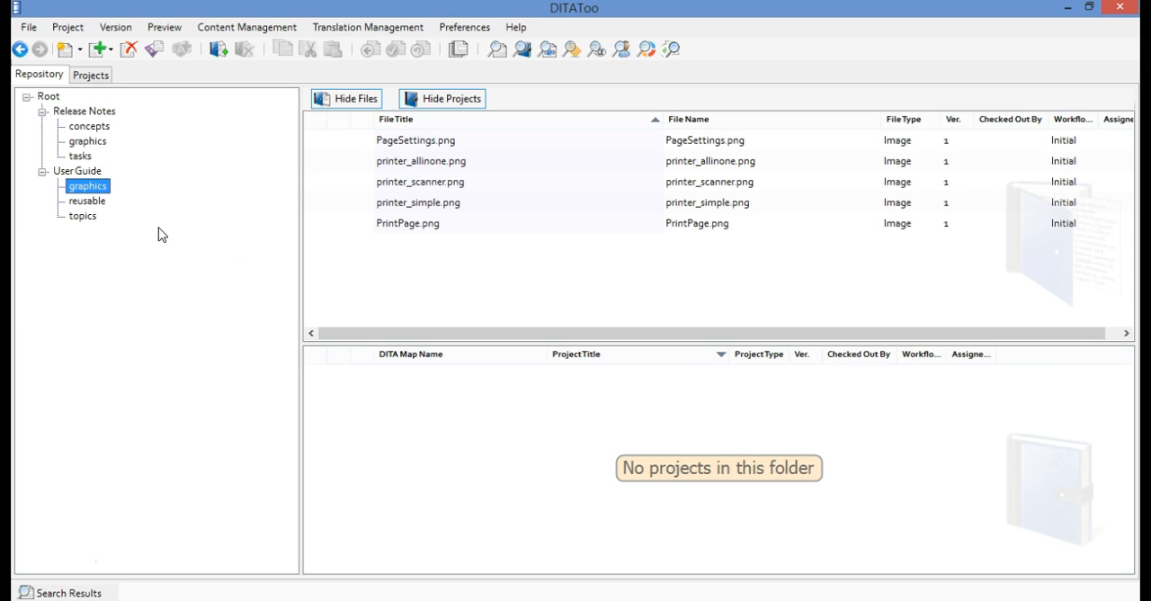
{"action": "left_click", "coordinate": [90, 222]}
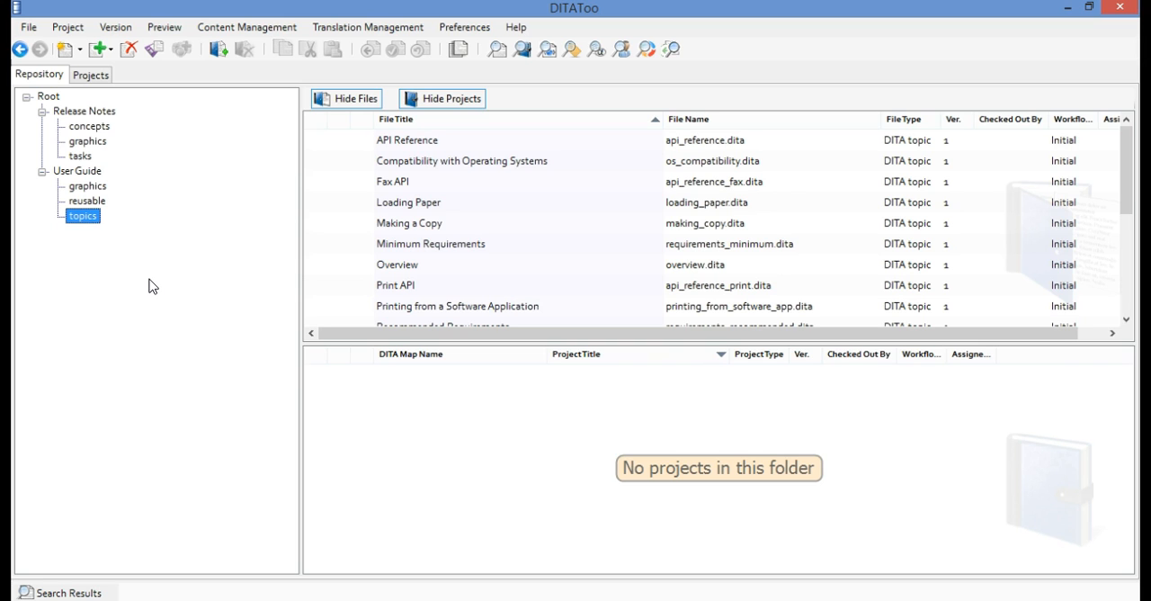
Open the Printer's User Guide project and inspect its topic structure and relationship table without making changes
{"action": "left_click", "coordinate": [99, 78]}
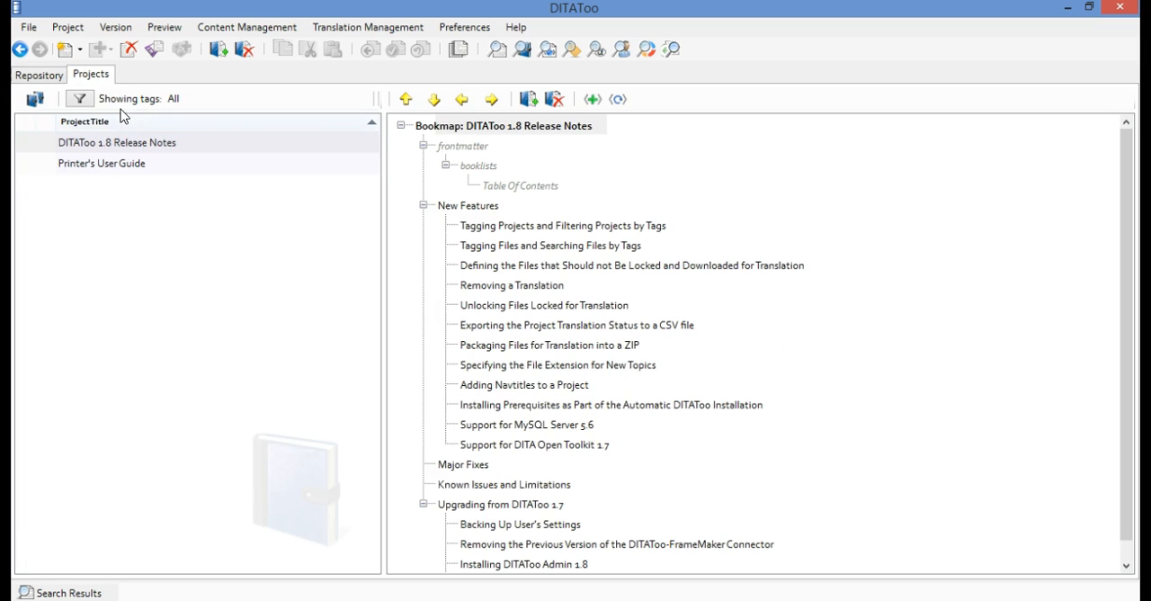
{"action": "left_click", "coordinate": [149, 164]}
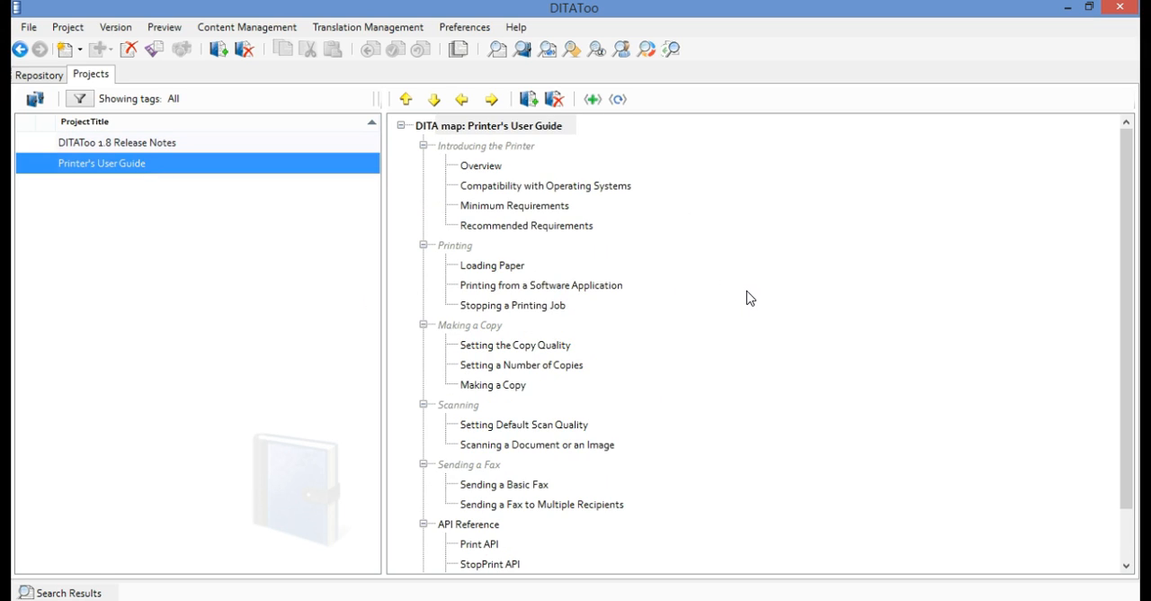
{"action": "left_click_drag", "start_coordinate": [1128, 300], "coordinate": [1080, 396]}
{"action": "double_click", "coordinate": [563, 565]}
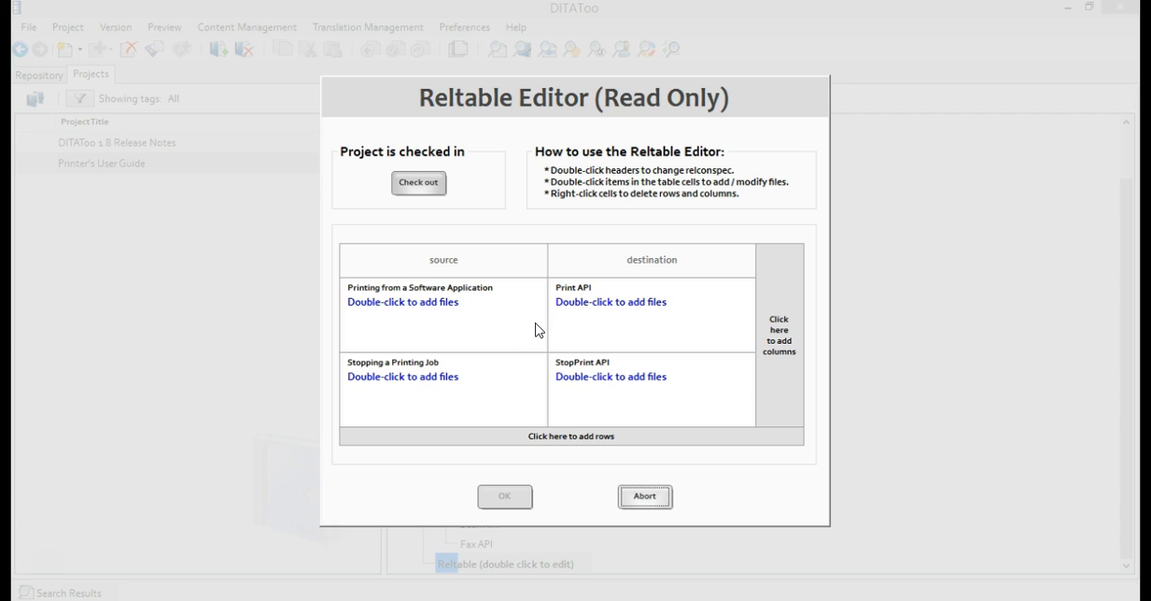
{"action": "left_click", "coordinate": [645, 495]}
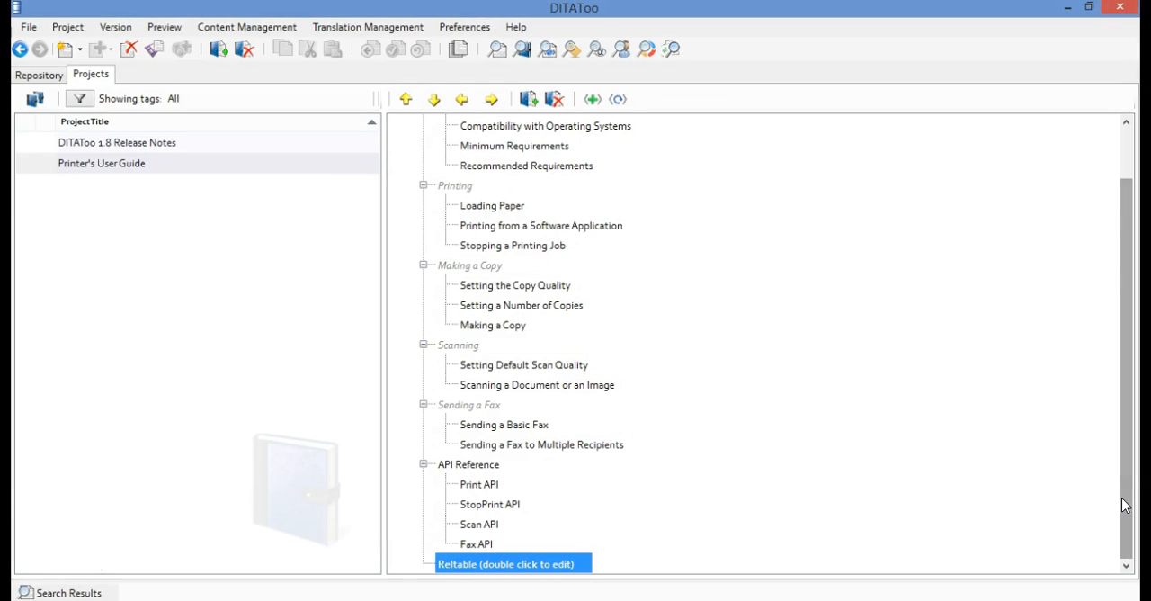
{"action": "left_click_drag", "start_coordinate": [1123, 501], "coordinate": [1110, 429]}
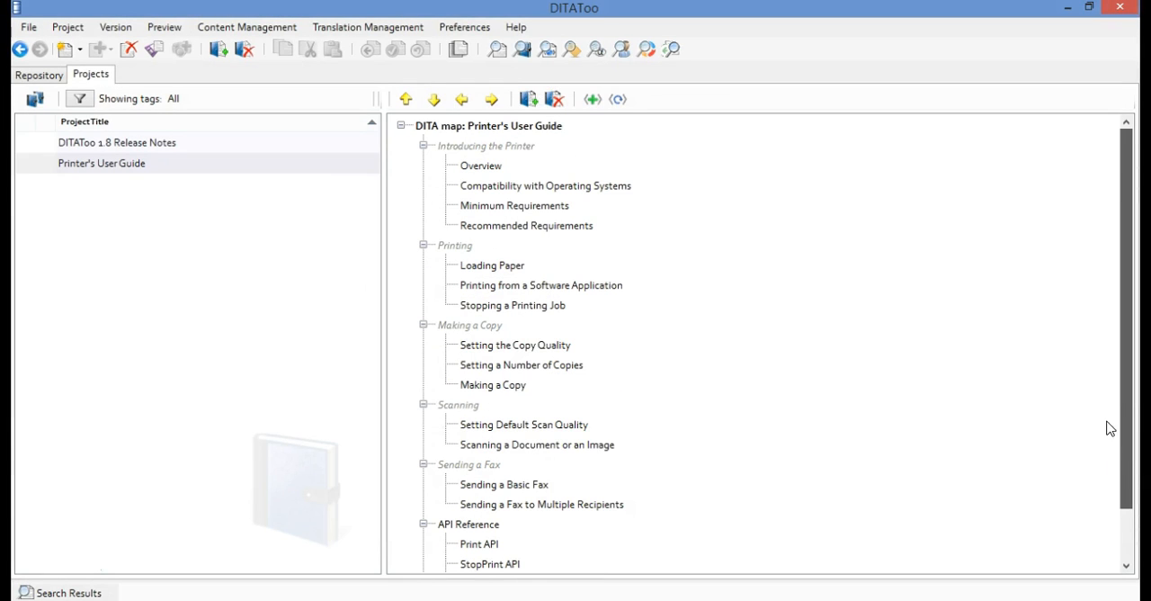
Preview the Overview topic from the repository's User Guide topics folder and look through its rendered content
{"action": "left_click", "coordinate": [47, 76]}
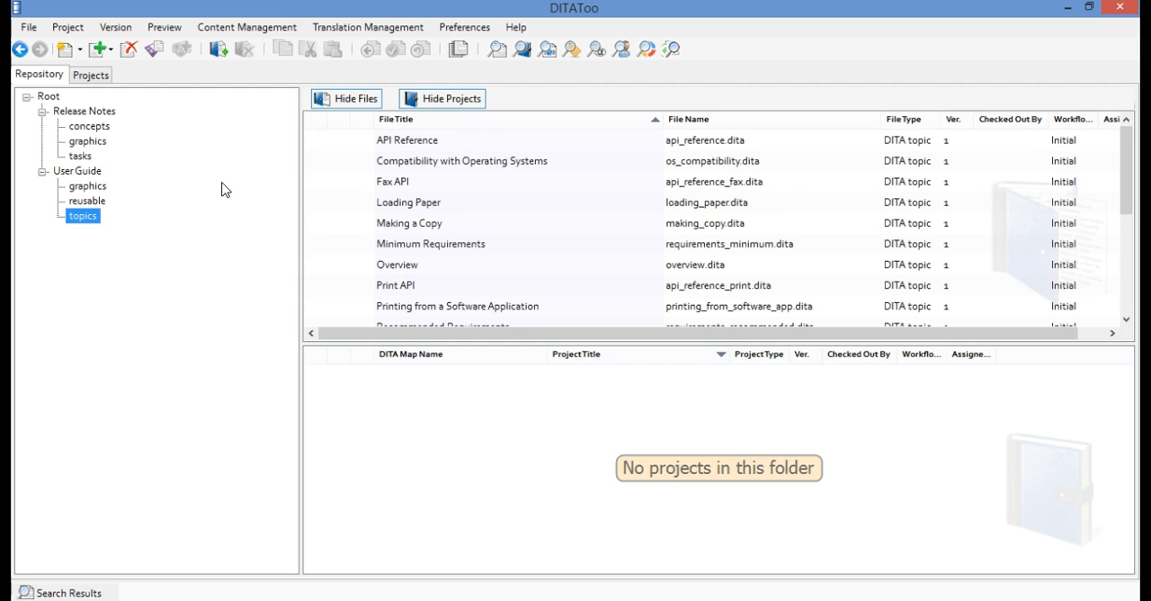
{"action": "left_click", "coordinate": [414, 268]}
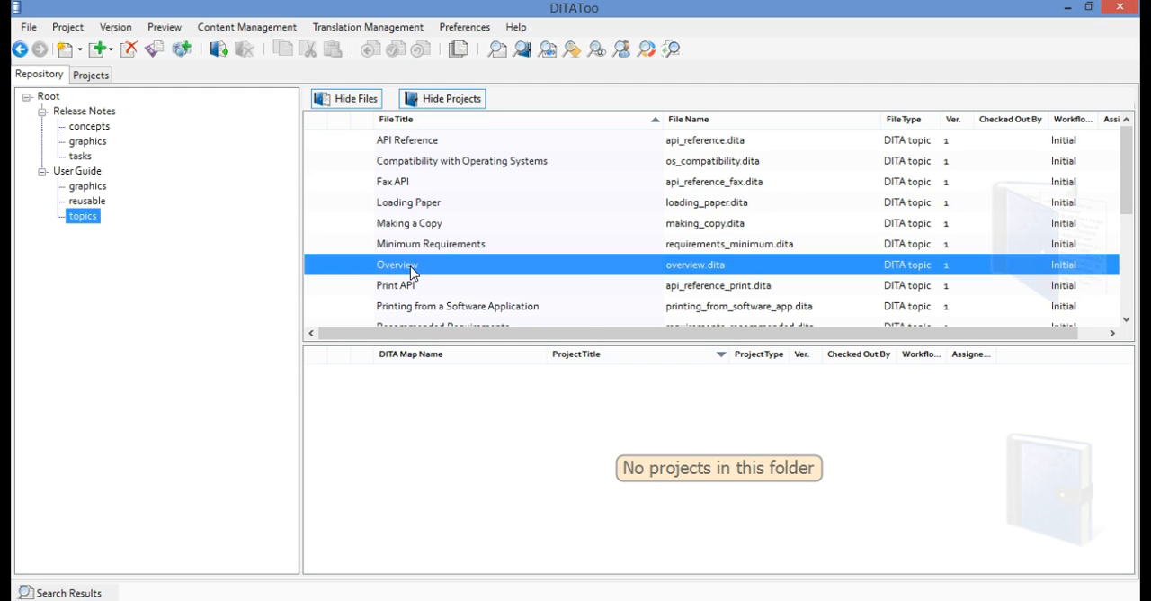
{"action": "right_click", "coordinate": [417, 270]}
{"action": "left_click", "coordinate": [488, 376]}
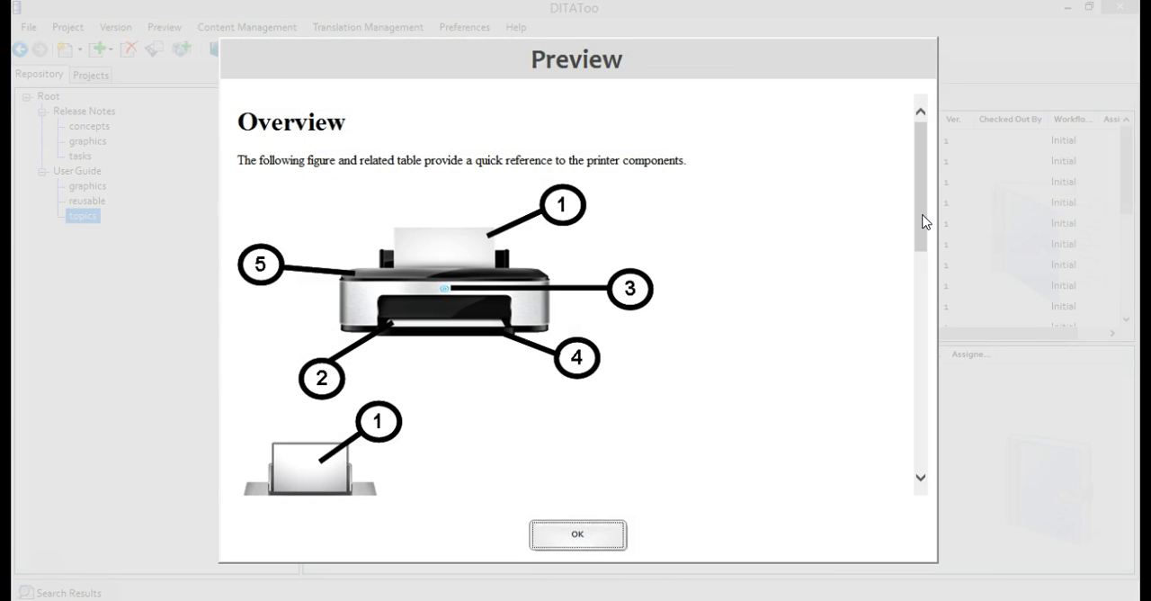
{"action": "left_click_drag", "start_coordinate": [926, 247], "coordinate": [914, 217]}
{"action": "scroll", "coordinate": [916, 223], "scroll_direction": "down", "scroll_amount": 3}
{"action": "left_click", "coordinate": [577, 540]}
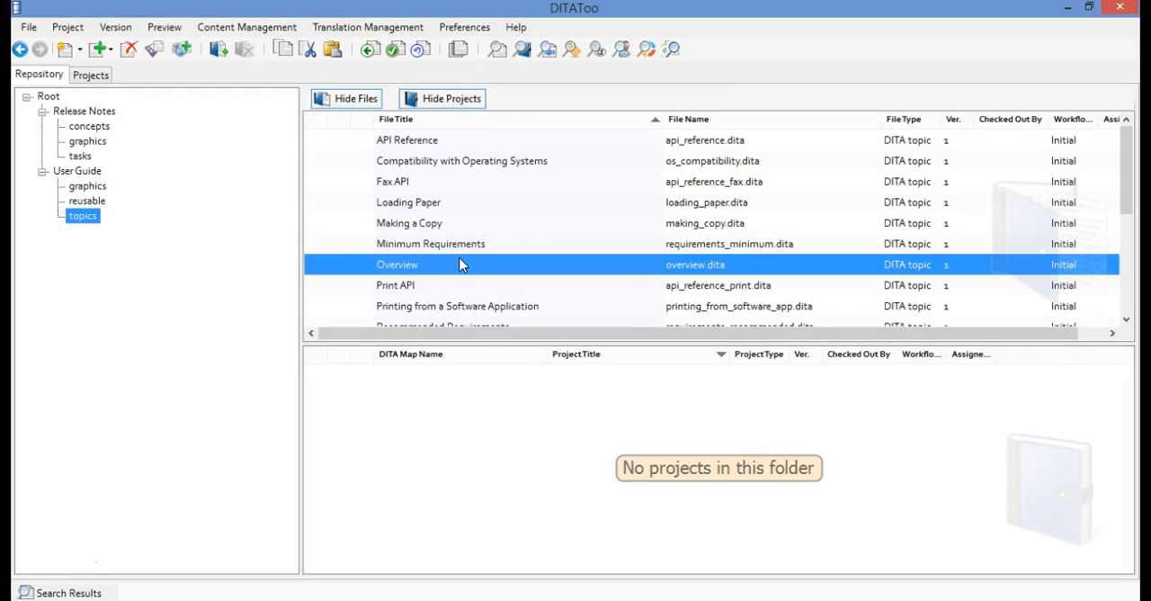
View the XML source of the Overview topic to check its image reference paths
{"action": "right_click", "coordinate": [462, 262]}
{"action": "left_click", "coordinate": [531, 387]}
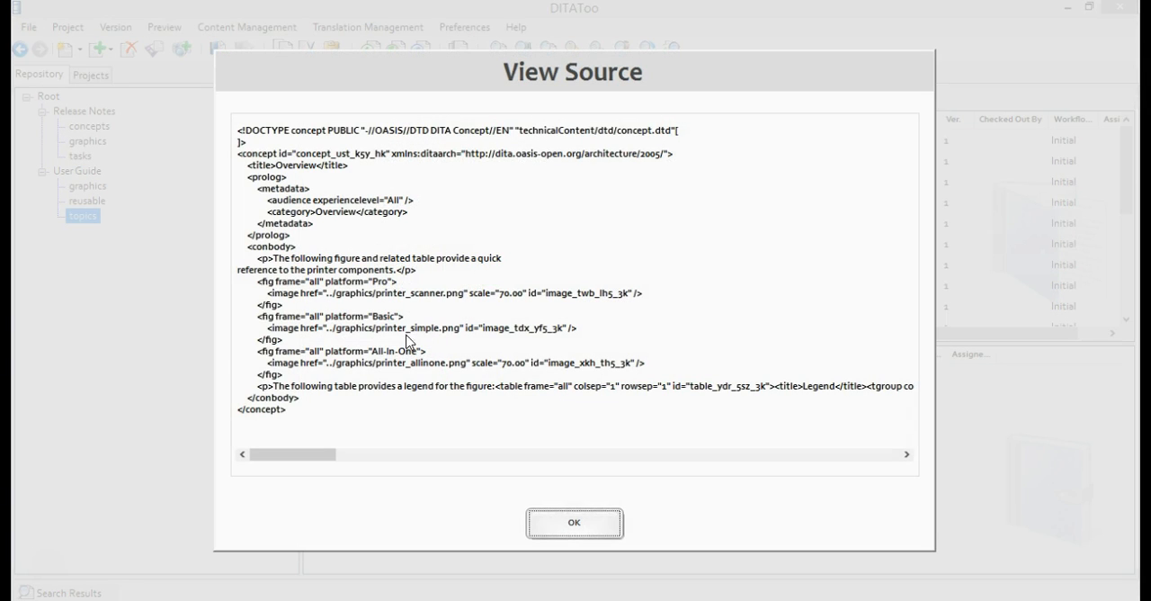
{"action": "left_click", "coordinate": [574, 522]}
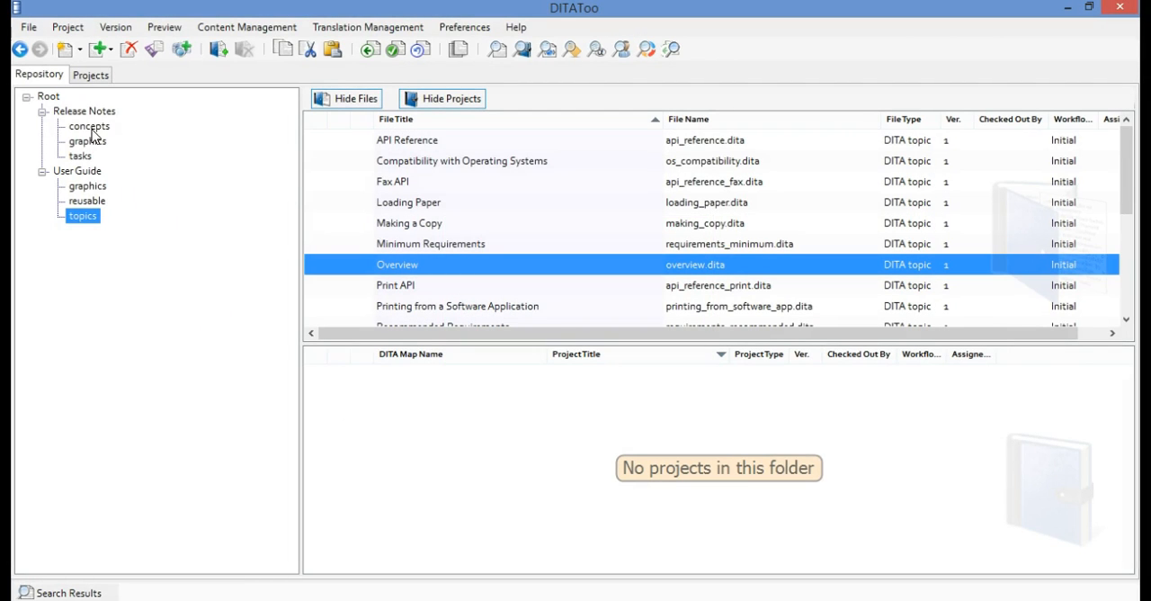
Create a folder named Common Content under the repository's Root
{"action": "left_click", "coordinate": [47, 96]}
{"action": "right_click", "coordinate": [46, 97]}
{"action": "left_click", "coordinate": [64, 108]}
{"action": "type", "text": "common"}
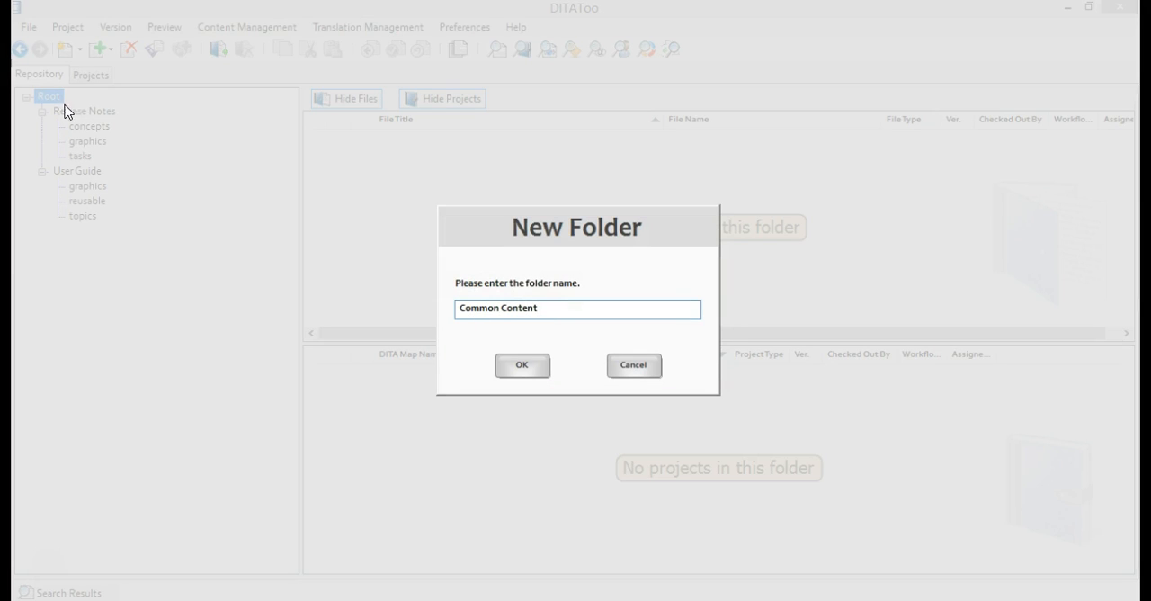
{"action": "left_click", "coordinate": [523, 368]}
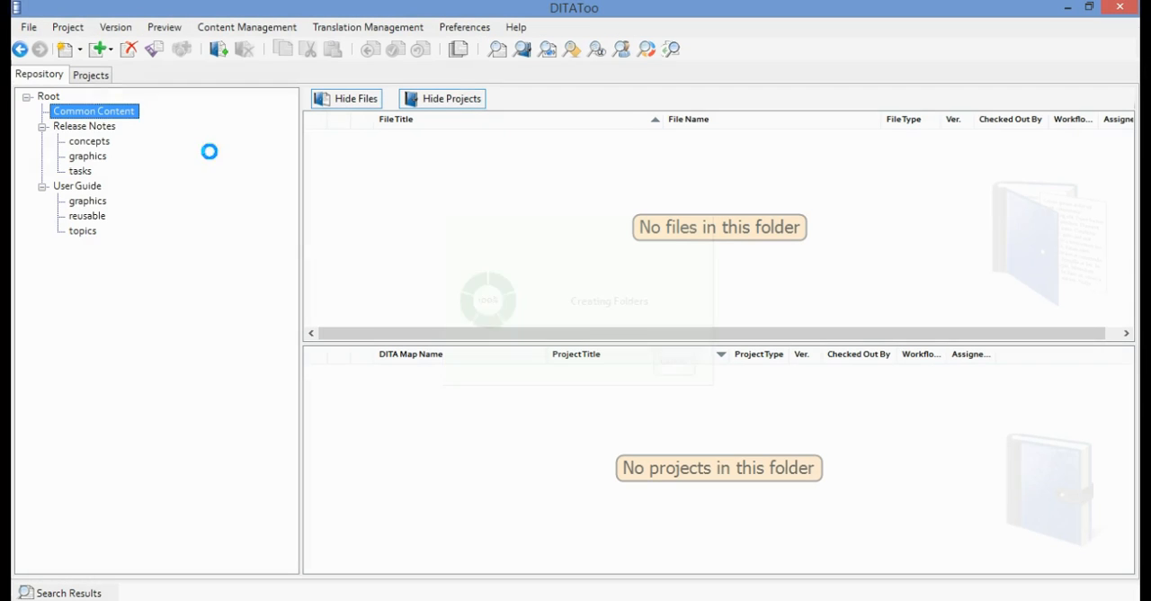
Create a subfolder named Product Images inside the Common Content folder
{"action": "right_click", "coordinate": [120, 112]}
{"action": "left_click", "coordinate": [140, 134]}
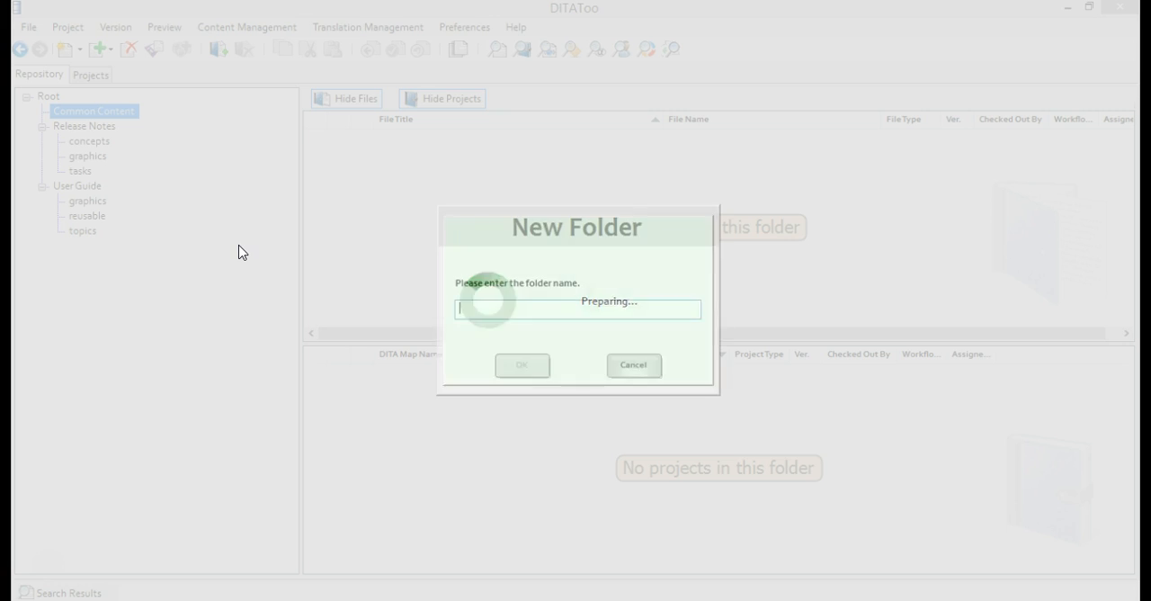
{"action": "type", "text": "P"}
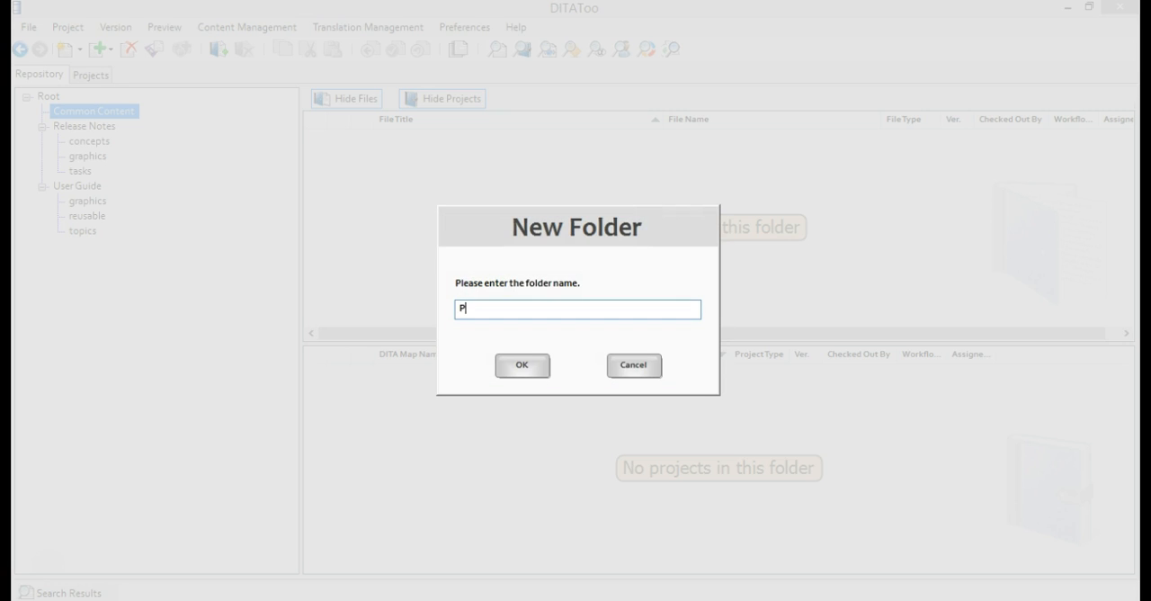
{"action": "type", "text": "roduct Images"}
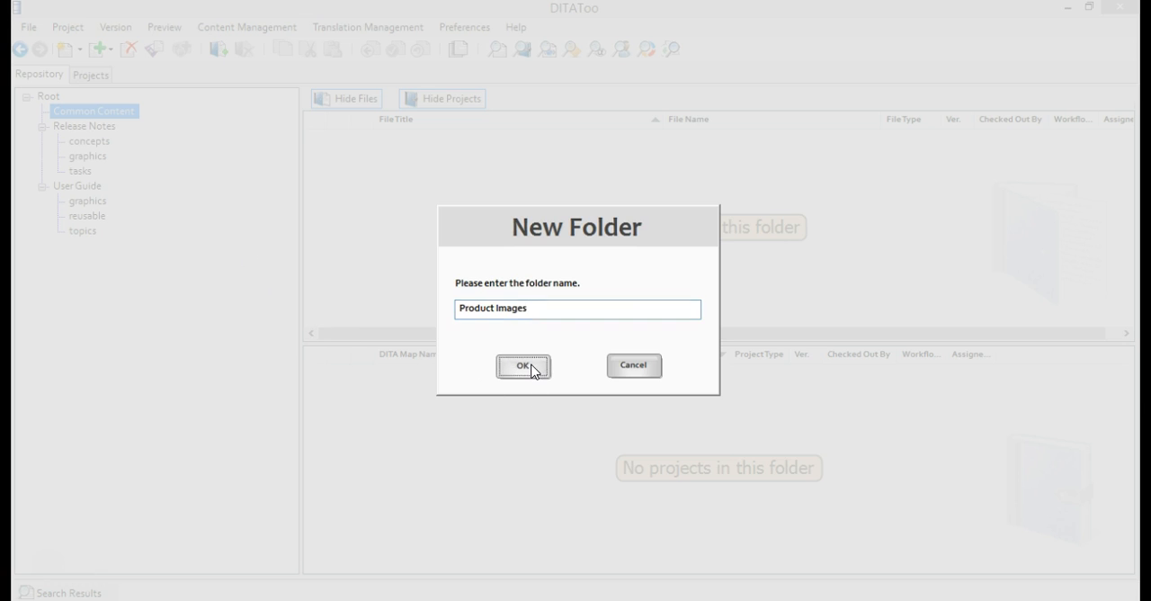
{"action": "left_click", "coordinate": [531, 367]}
Move printer_allinone.png, printer_scanner.png and printer_simple.png from the User Guide graphics folder to the Product Images folder
{"action": "left_click", "coordinate": [99, 218]}
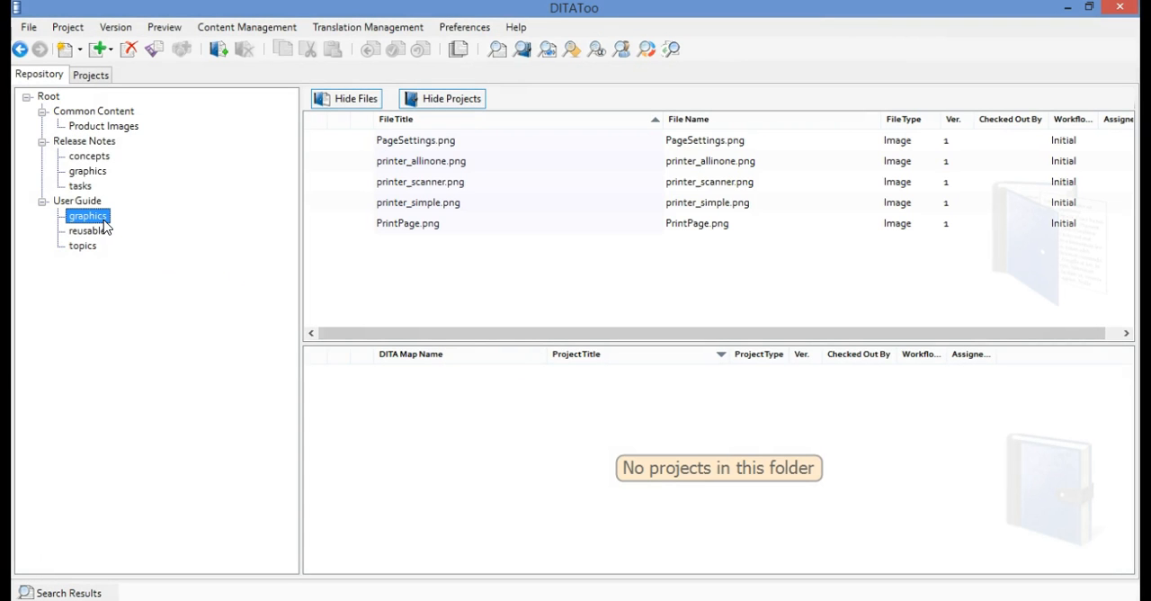
{"action": "left_click", "coordinate": [447, 161]}
{"action": "left_click", "coordinate": [452, 203], "text": "shift"}
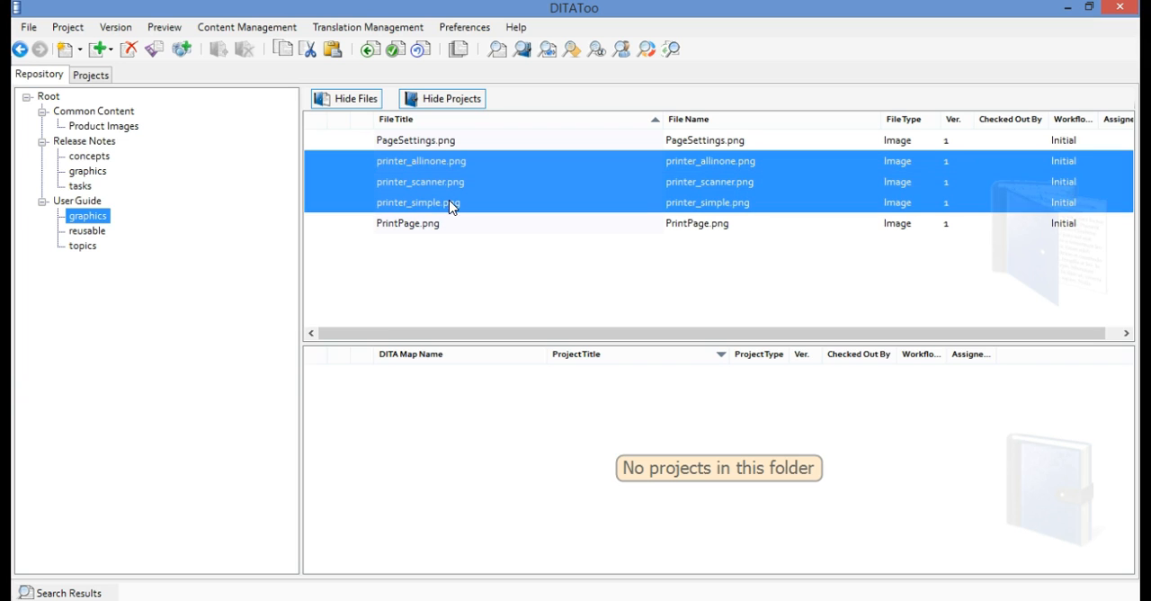
{"action": "left_click_drag", "start_coordinate": [423, 206], "coordinate": [142, 130]}
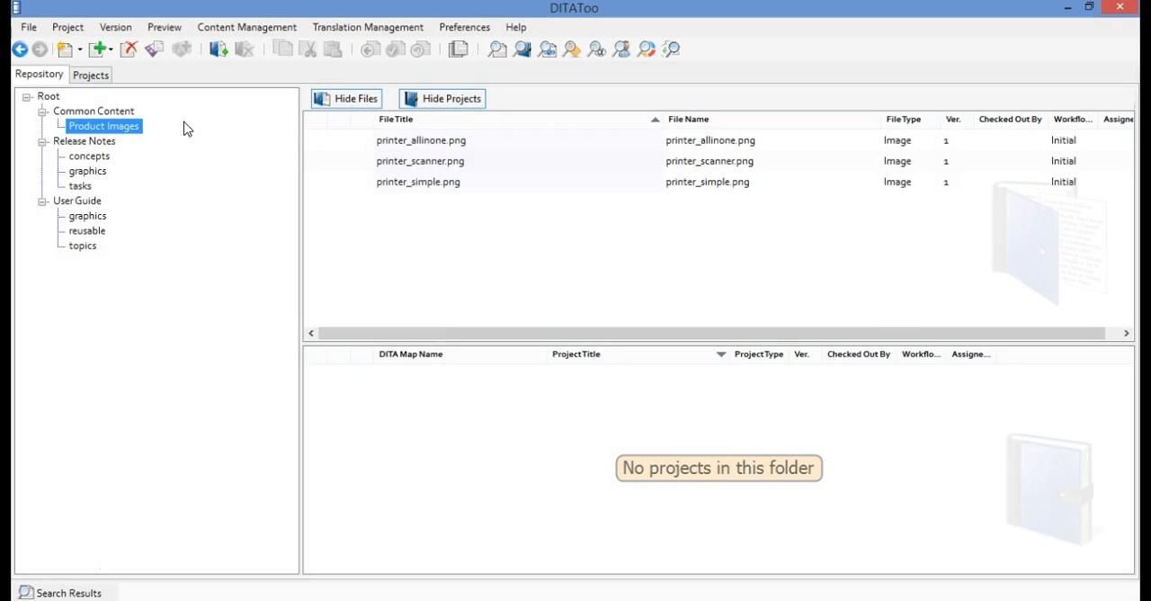
Rename the file printer_allinone.png in the Product Images folder as printer_allinone RENAMED.png
{"action": "right_click", "coordinate": [459, 143]}
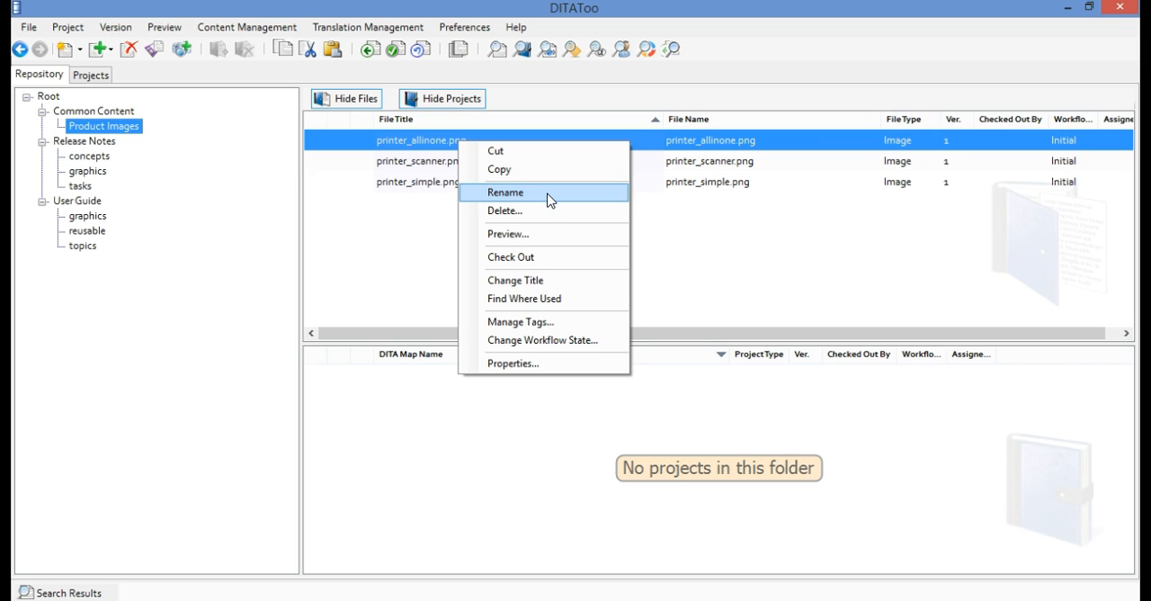
{"action": "left_click", "coordinate": [506, 193]}
{"action": "left_click", "coordinate": [763, 144]}
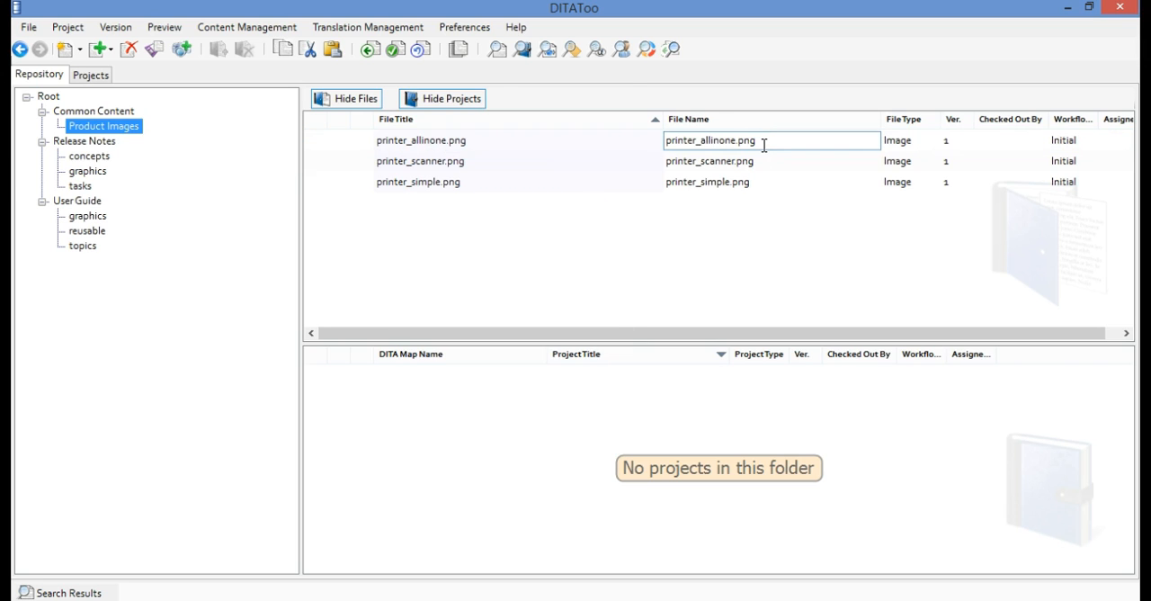
{"action": "type", "text": "RENAMED"}
{"action": "key", "text": "Return"}
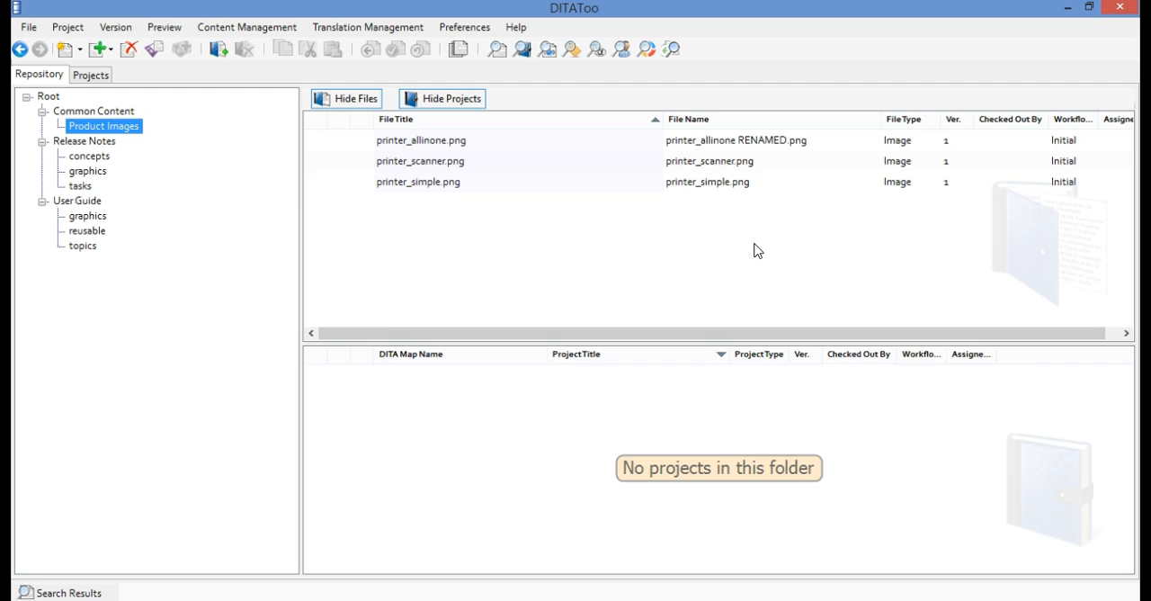
Recheck the image references in the Overview topic's XML source after the images were moved and renamed
{"action": "left_click", "coordinate": [83, 246]}
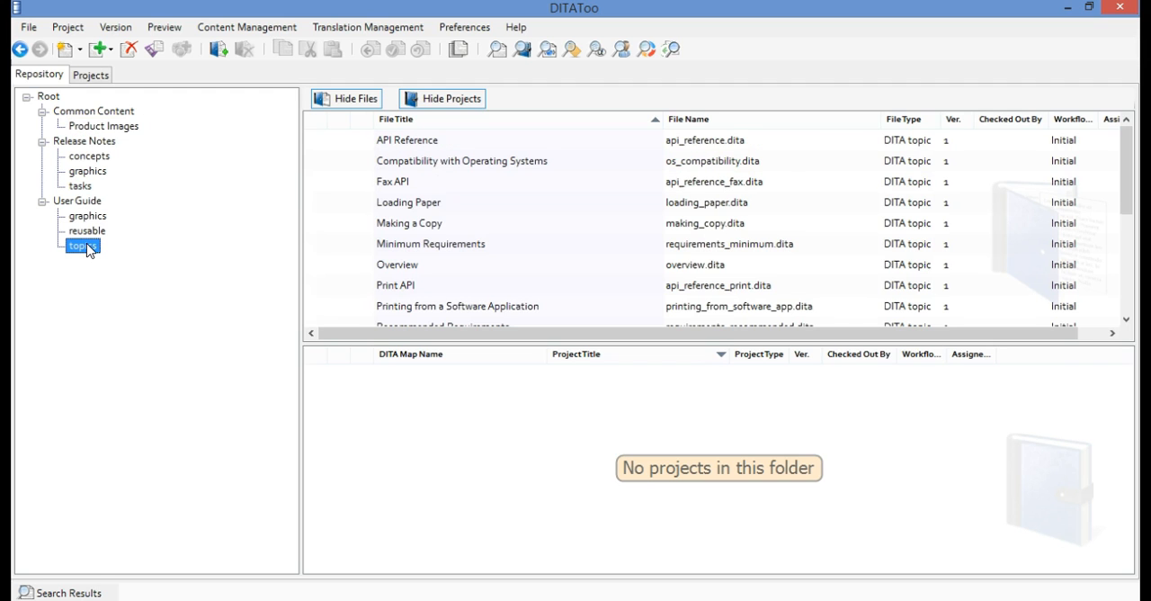
{"action": "left_click", "coordinate": [423, 267]}
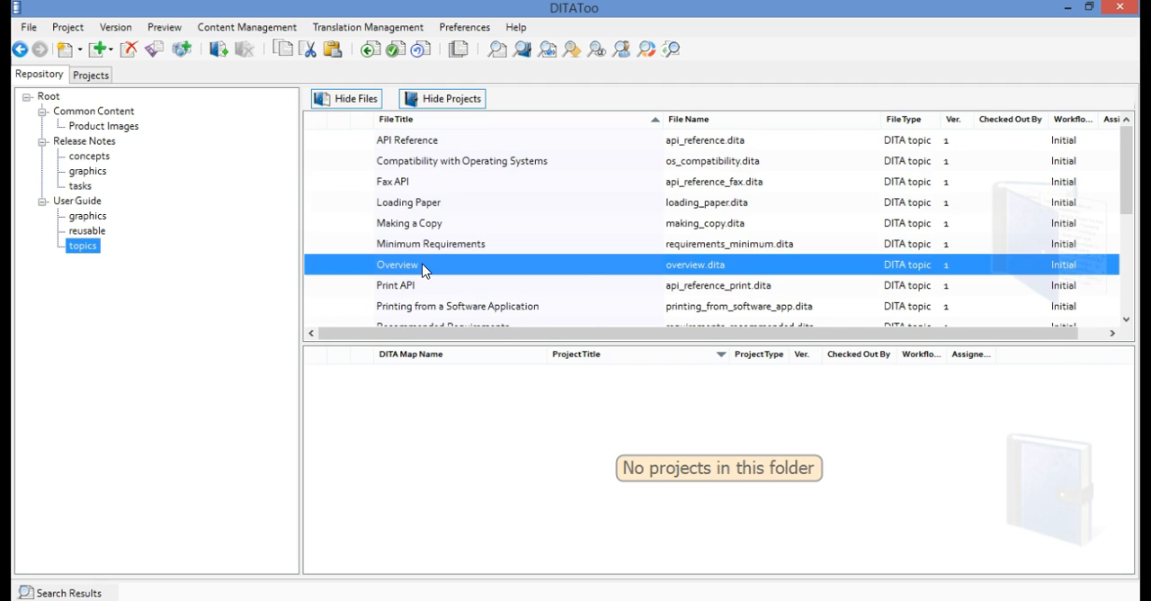
{"action": "right_click", "coordinate": [424, 267]}
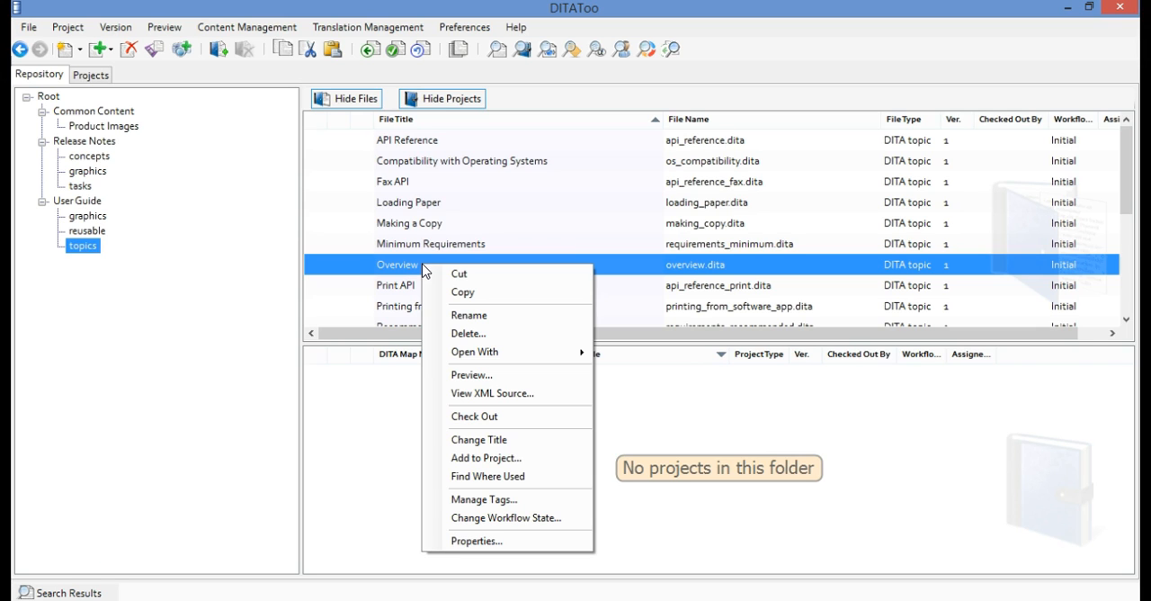
{"action": "left_click", "coordinate": [561, 401]}
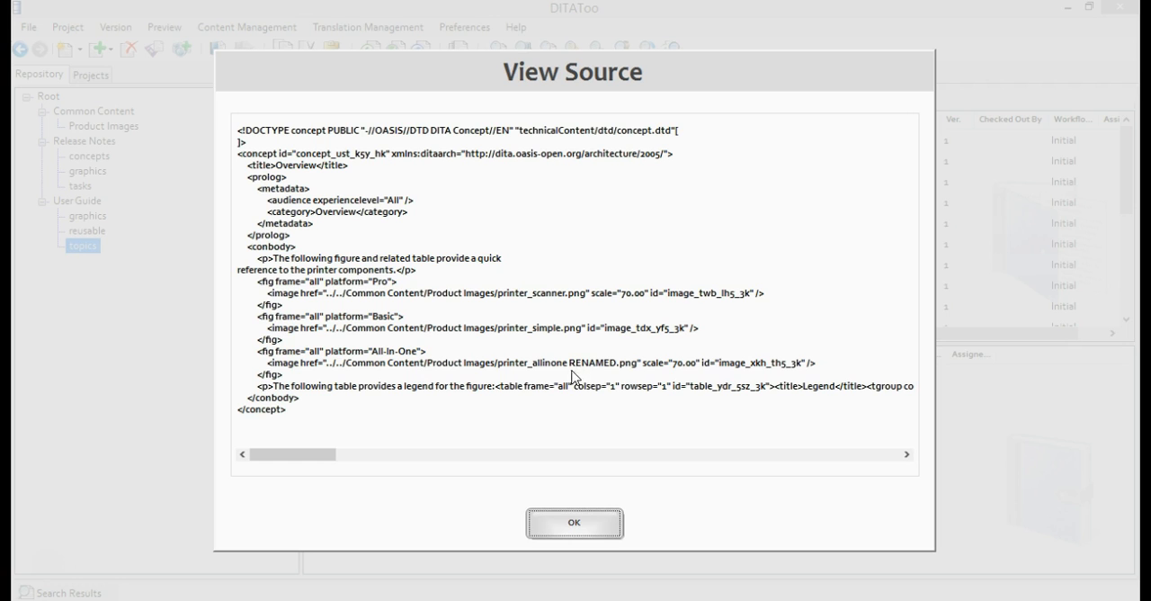
{"action": "left_click", "coordinate": [585, 526]}
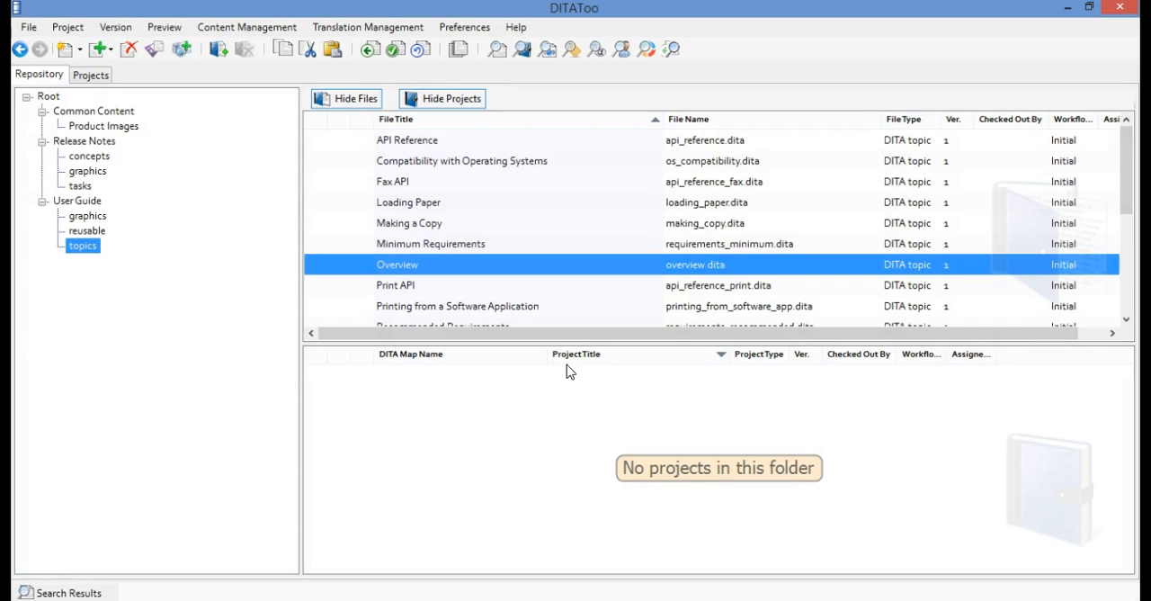
Try to delete printer_allinone RENAMED.png from the Product Images folder, declining the deletion of the referenced file
{"action": "left_click", "coordinate": [81, 127]}
{"action": "left_click", "coordinate": [605, 150]}
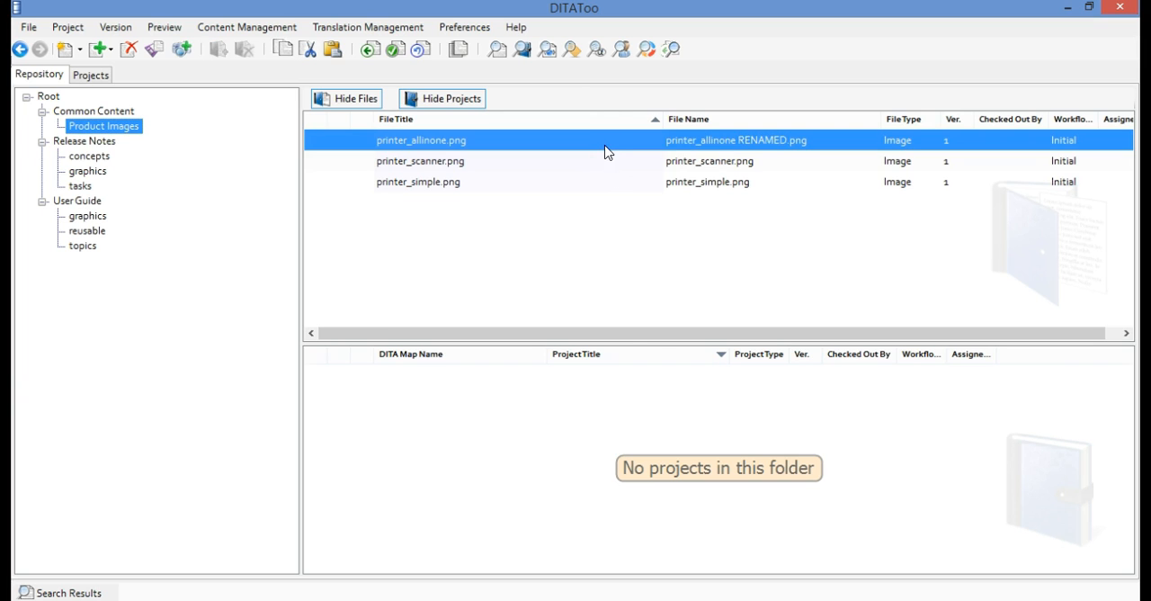
{"action": "right_click", "coordinate": [605, 149]}
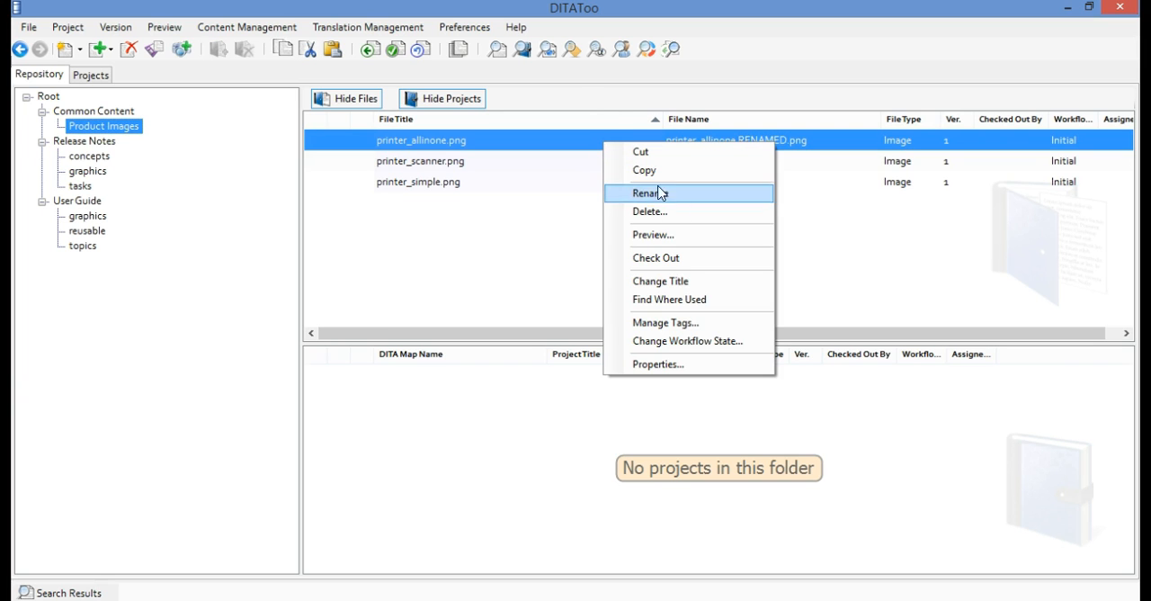
{"action": "left_click", "coordinate": [683, 214]}
{"action": "left_click", "coordinate": [521, 407]}
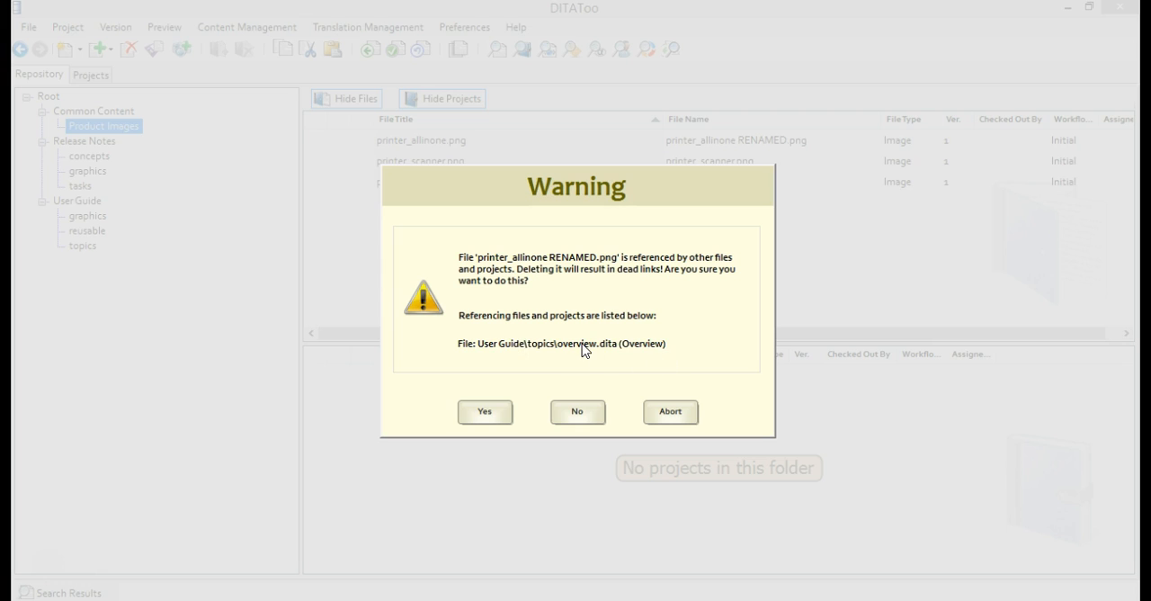
{"action": "left_click", "coordinate": [584, 413]}
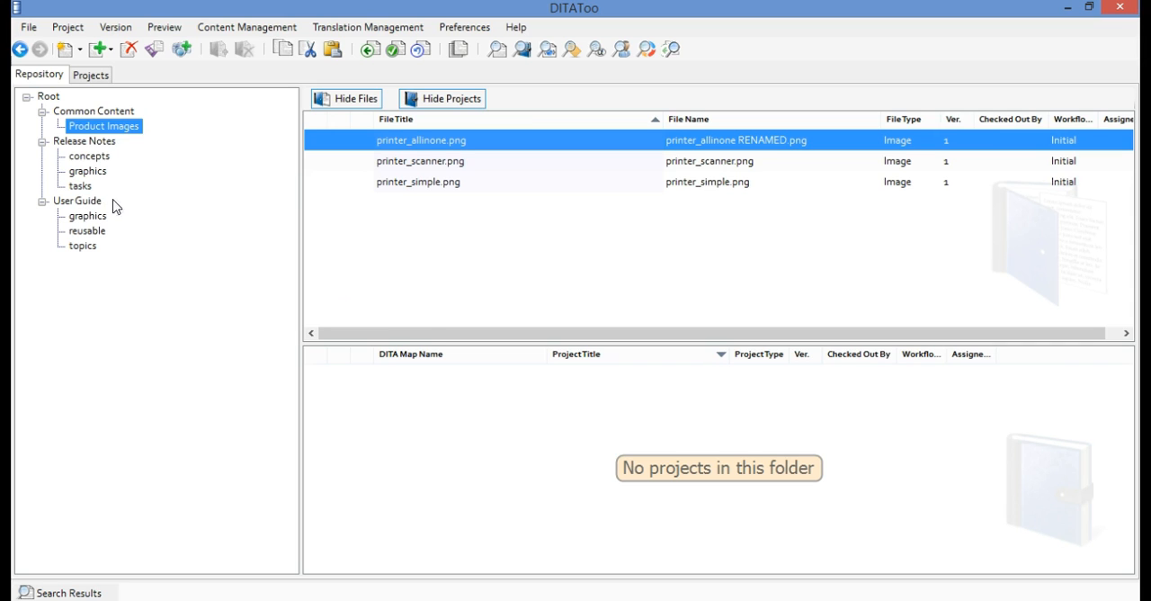
Create a folder named Product Datasheets under the repository's Root
{"action": "right_click", "coordinate": [50, 97]}
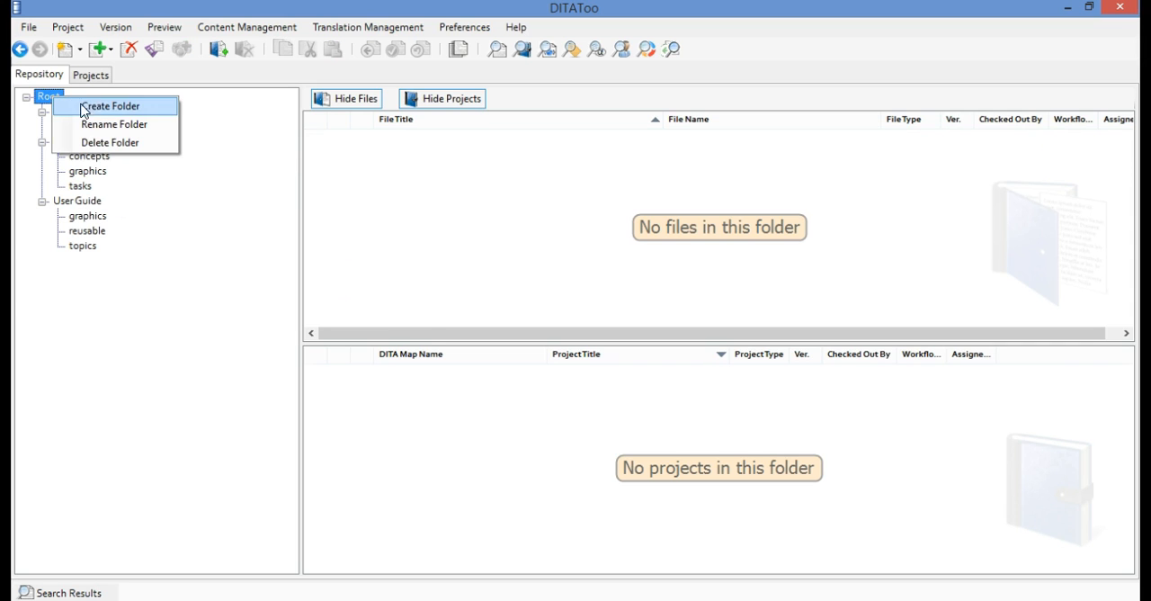
{"action": "left_click", "coordinate": [142, 109]}
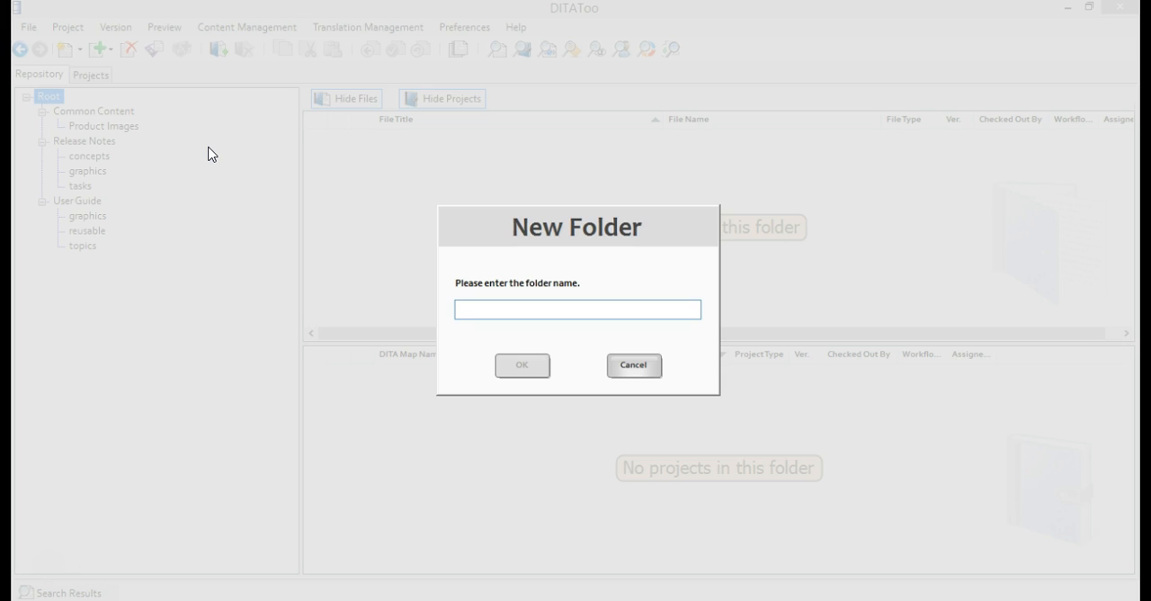
{"action": "type", "text": "P"}
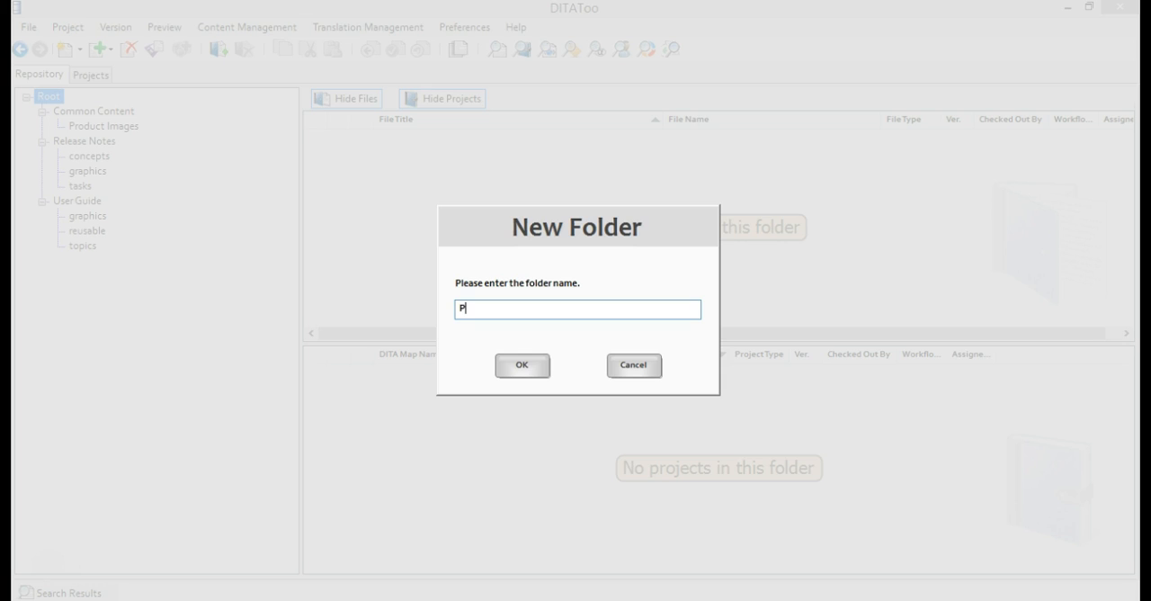
{"action": "type", "text": "roduct Datasheets"}
{"action": "left_click", "coordinate": [521, 366]}
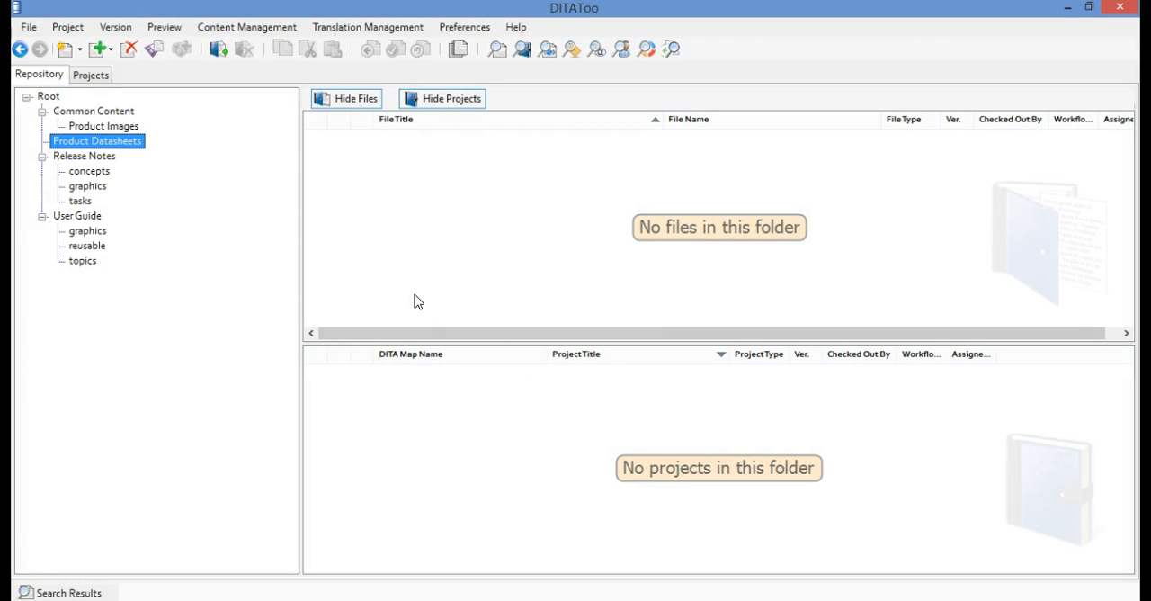
Create a DITA Map project named Datasheet 1 in the Product Datasheets folder and display its map
{"action": "left_click", "coordinate": [72, 27]}
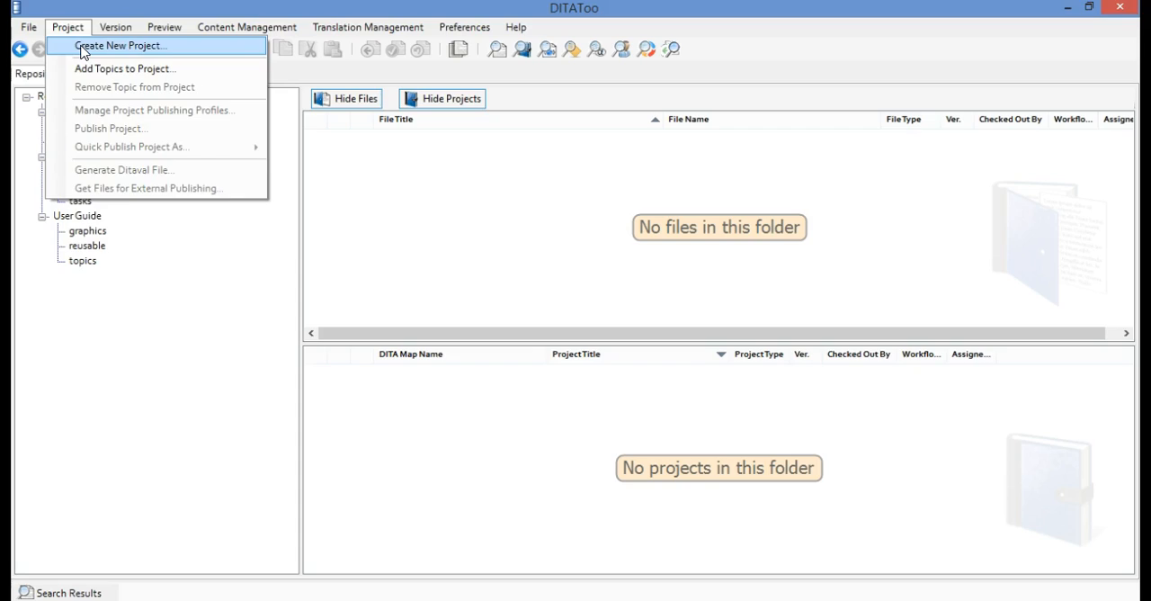
{"action": "left_click", "coordinate": [79, 45]}
{"action": "type", "text": "Datasheet 1"}
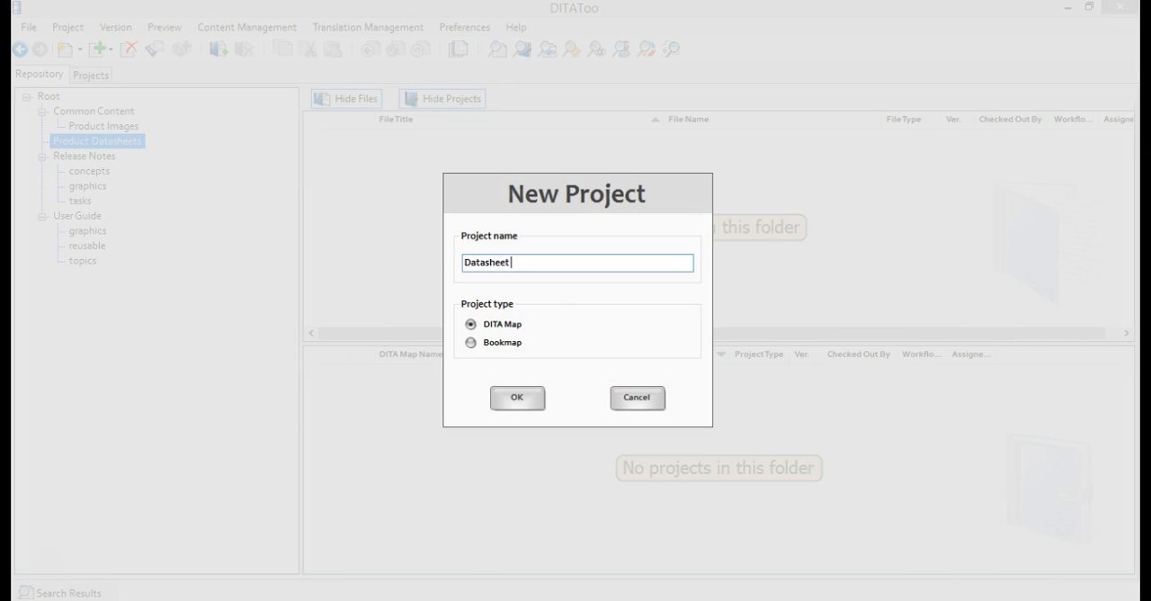
{"action": "left_click", "coordinate": [528, 397]}
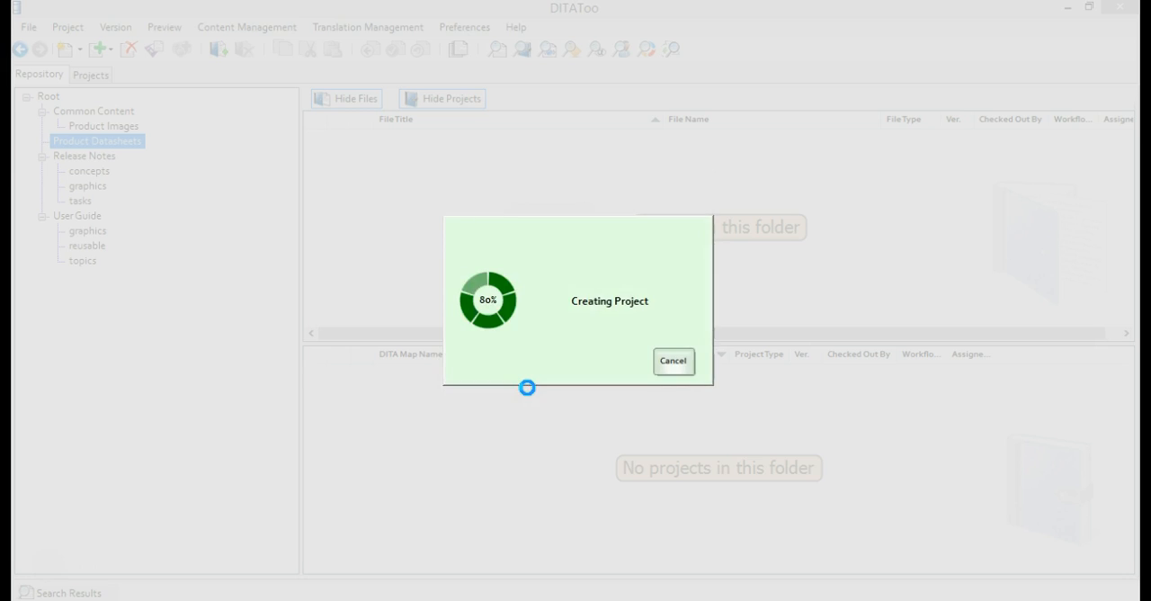
{"action": "left_click", "coordinate": [100, 76]}
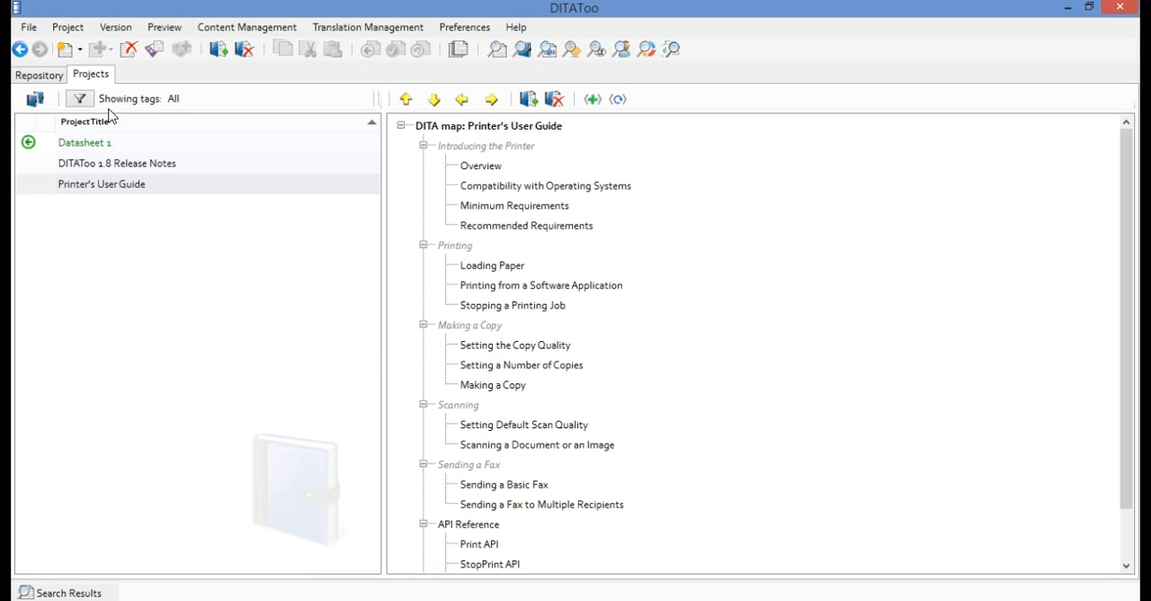
{"action": "left_click", "coordinate": [115, 141]}
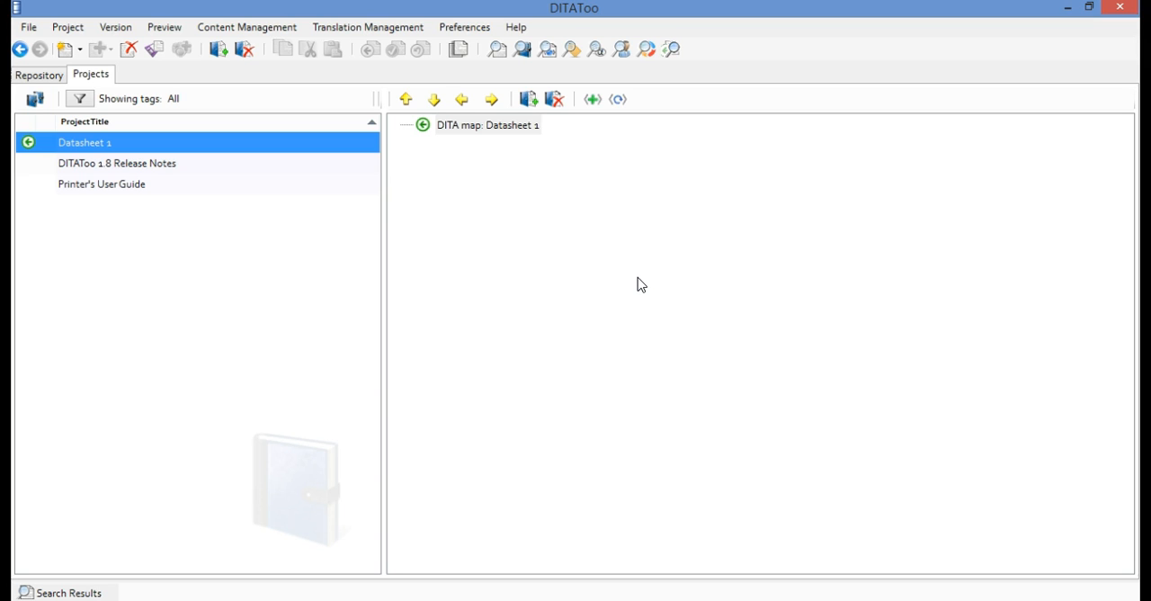
Run a full-text search for "printer" across topics, projects and other files, closing the results after viewing them
{"action": "left_click", "coordinate": [496, 48]}
{"action": "type", "text": "printer"}
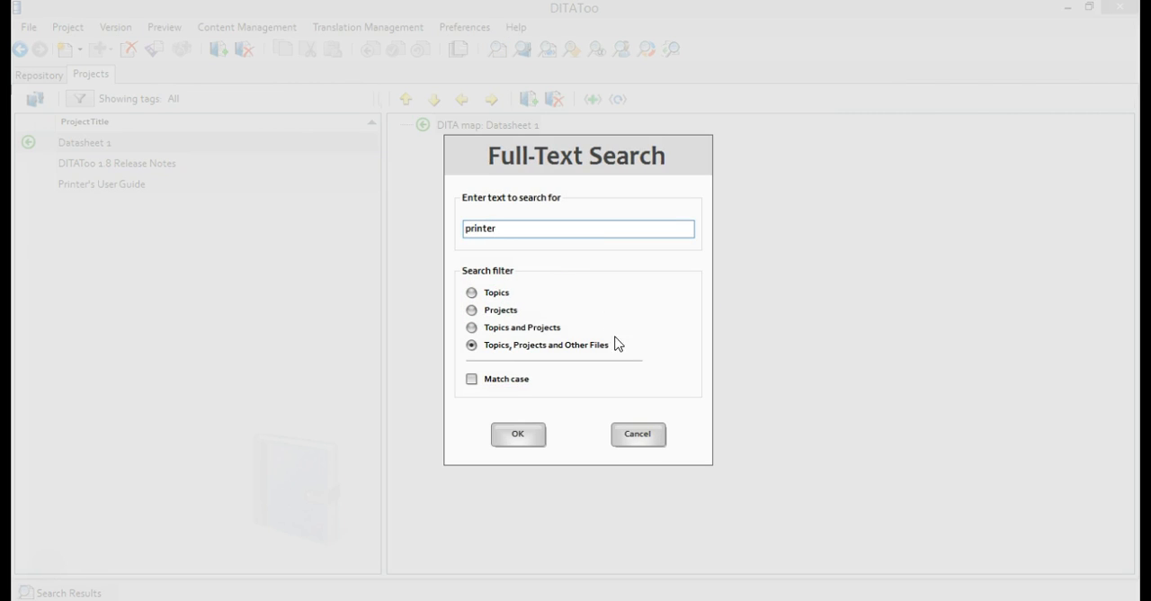
{"action": "left_click", "coordinate": [519, 440]}
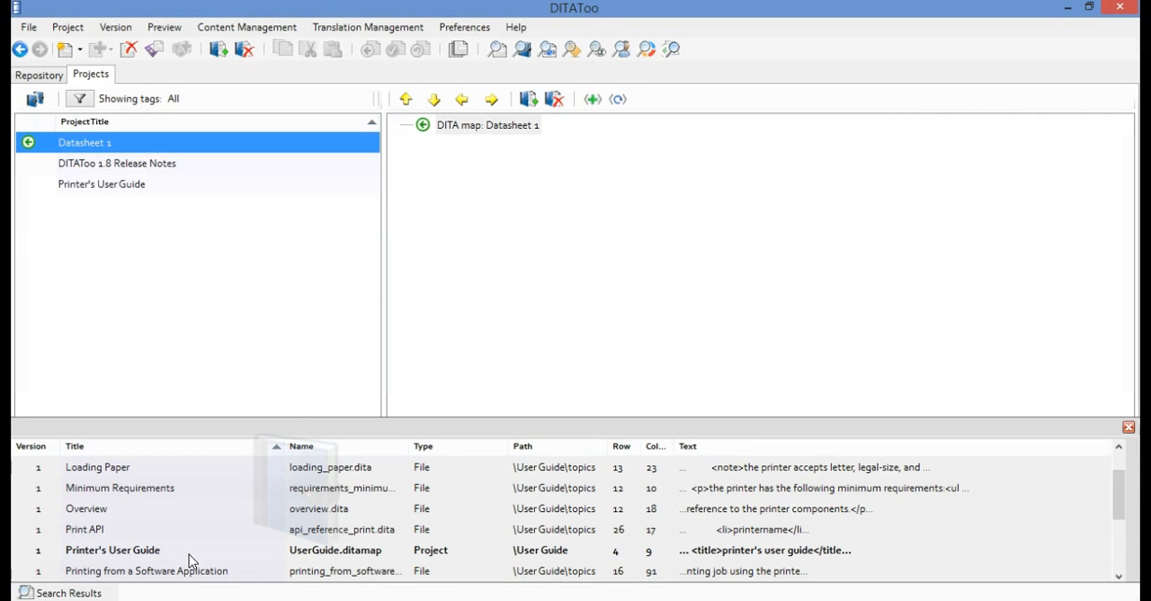
{"action": "left_click", "coordinate": [1128, 428]}
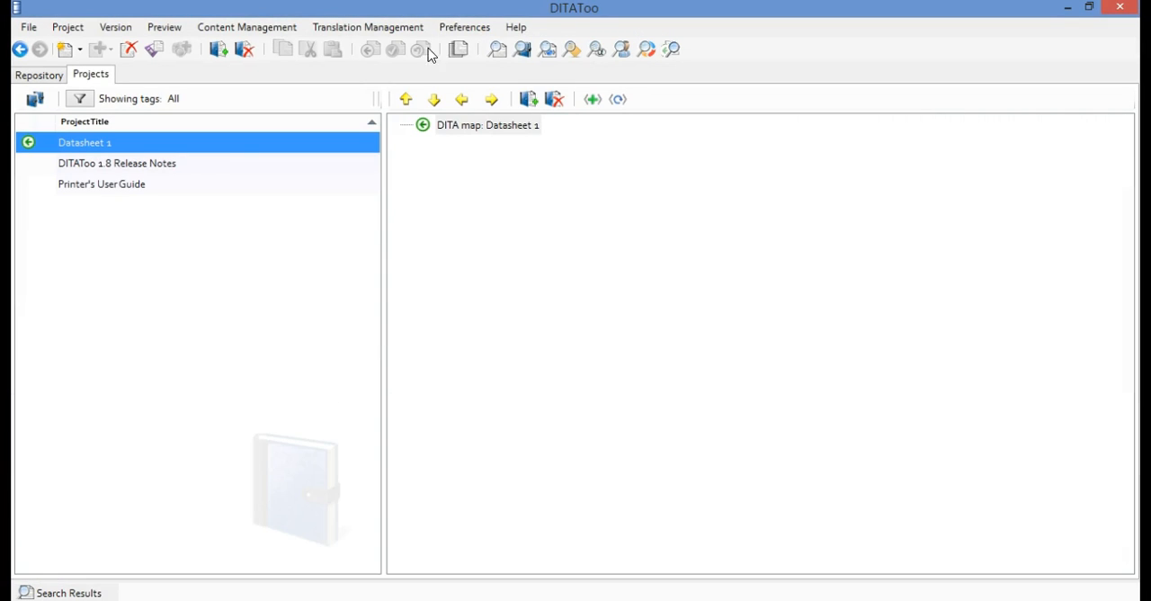
Search the repository metadata for topics with the category overview
{"action": "left_click", "coordinate": [259, 27]}
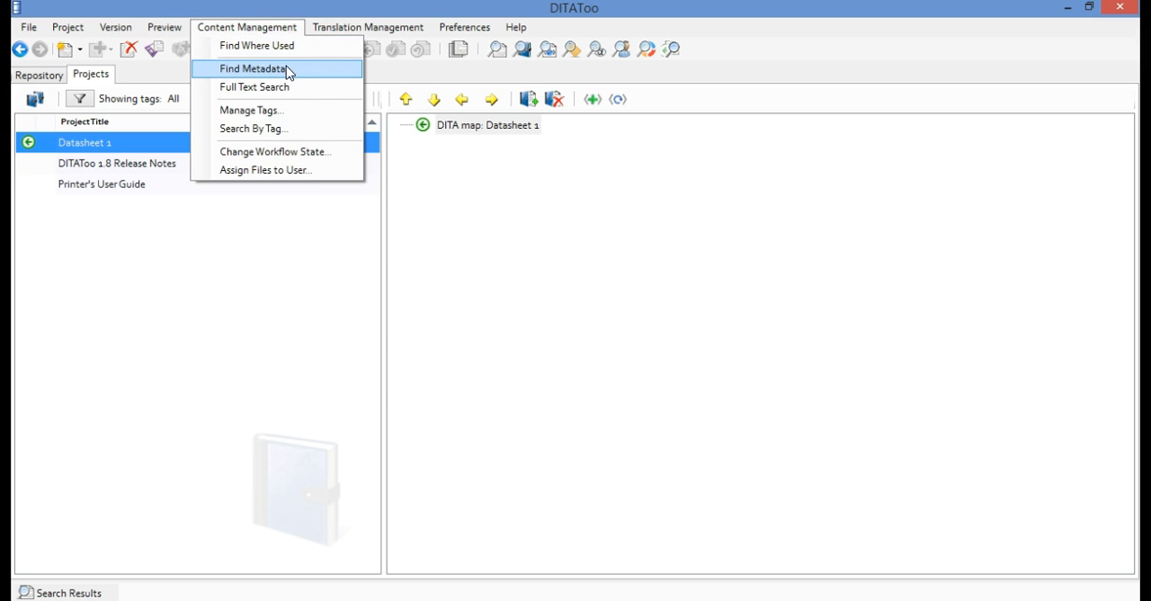
{"action": "left_click", "coordinate": [309, 73]}
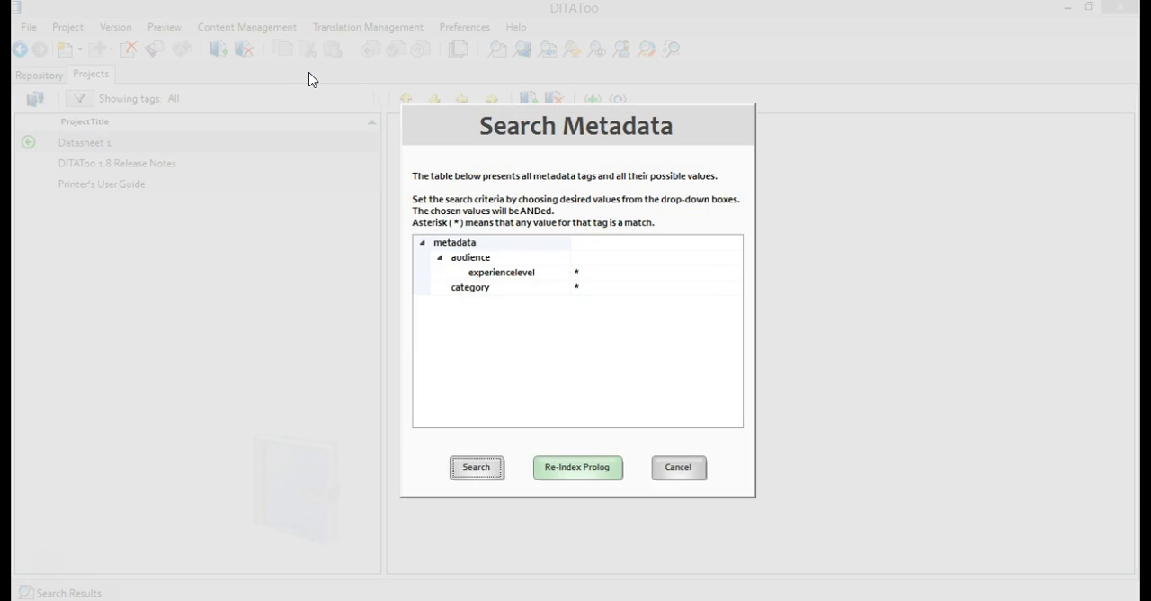
{"action": "left_click", "coordinate": [655, 288]}
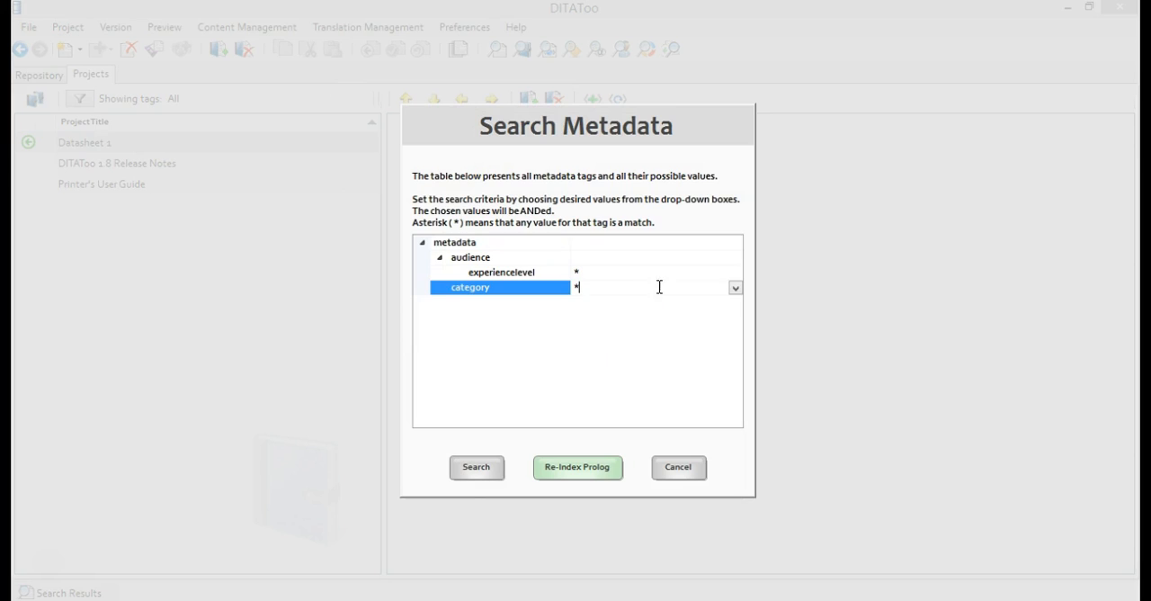
{"action": "left_click", "coordinate": [735, 289]}
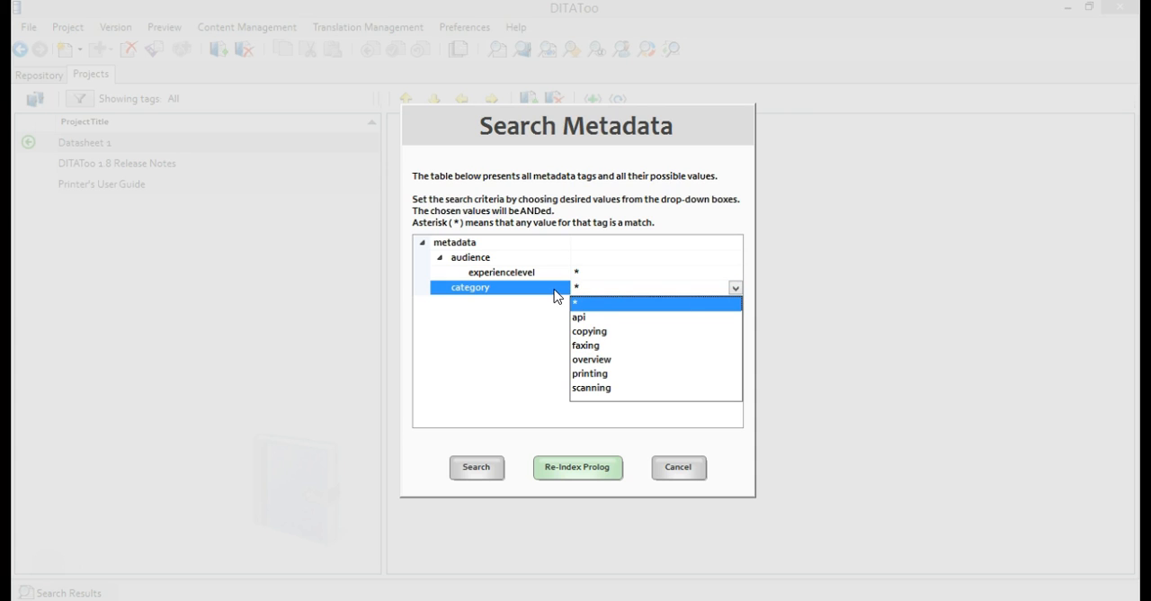
{"action": "left_click", "coordinate": [618, 360]}
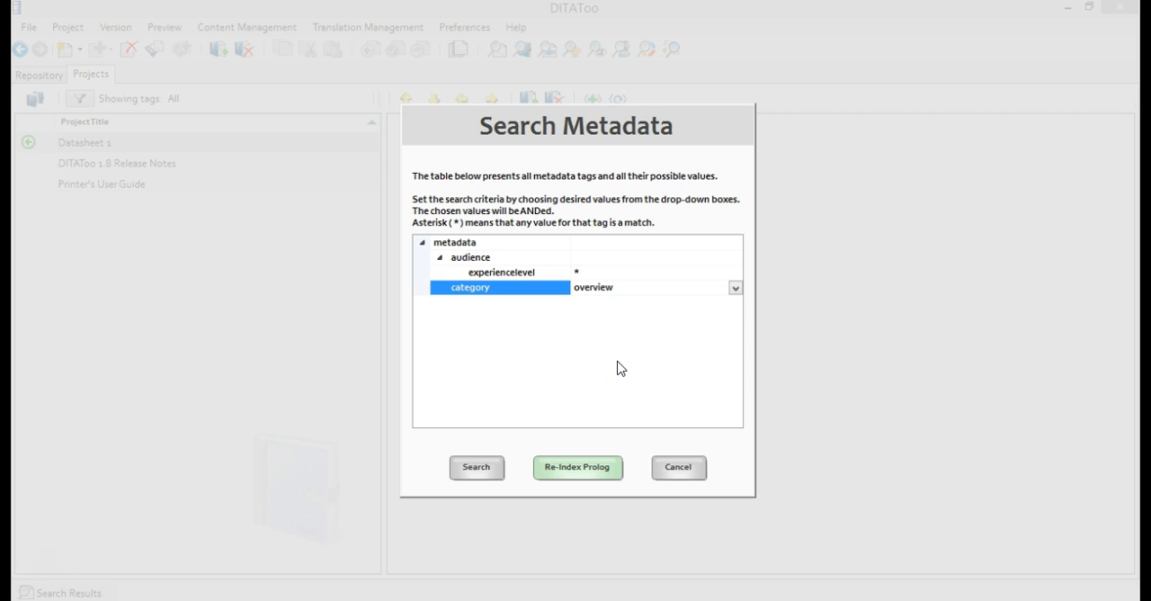
{"action": "left_click", "coordinate": [488, 468]}
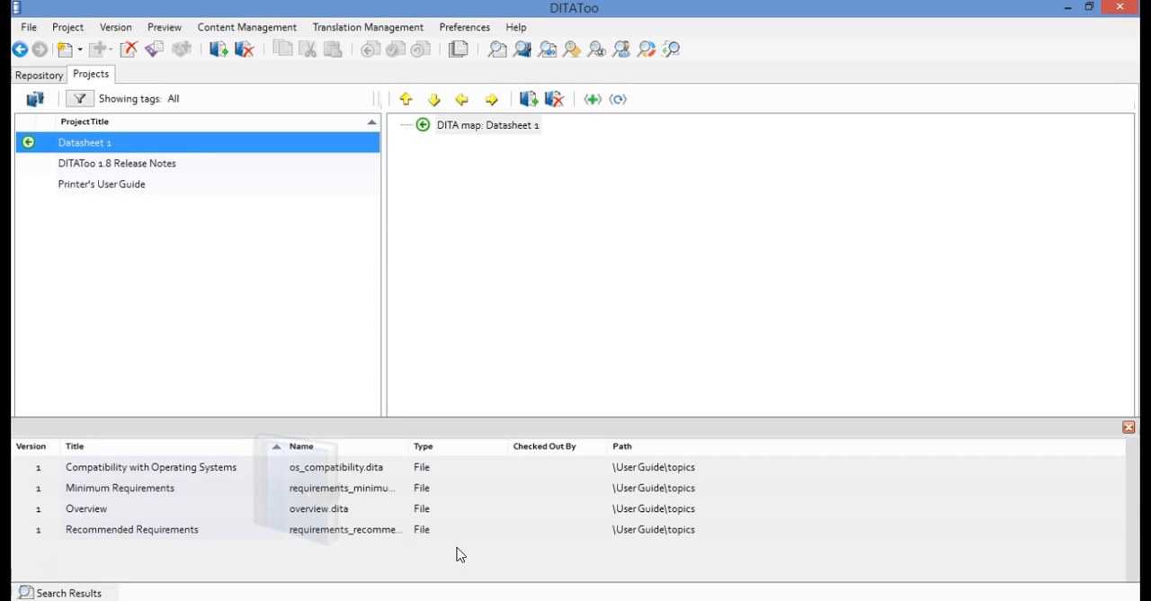
Preview the Compatibility with Operating Systems topic from the search results
{"action": "right_click", "coordinate": [224, 476]}
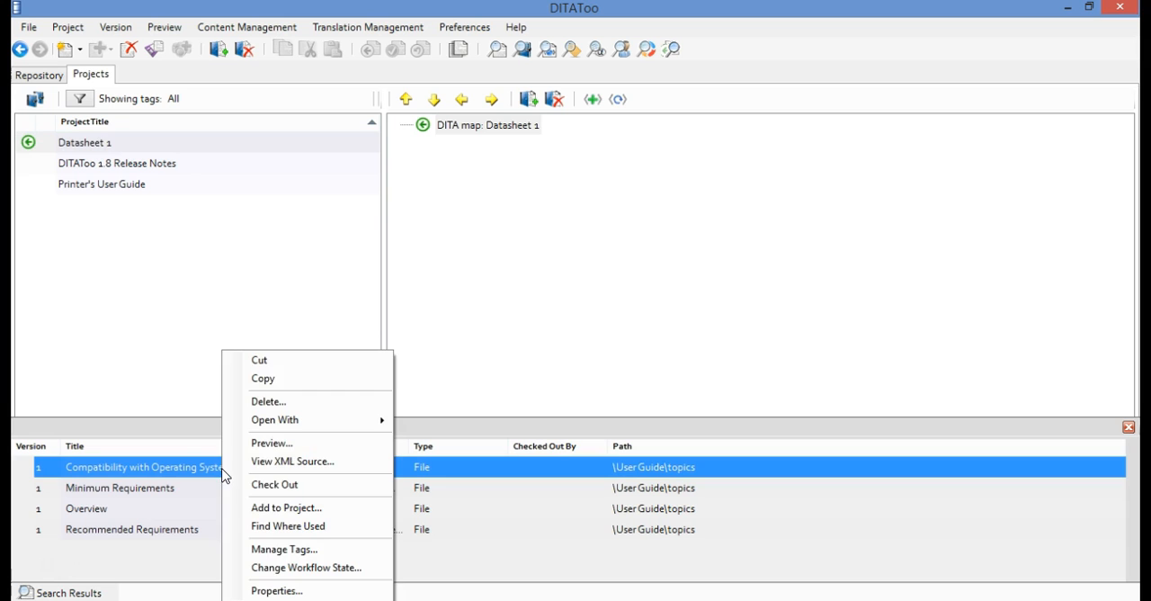
{"action": "left_click", "coordinate": [274, 444]}
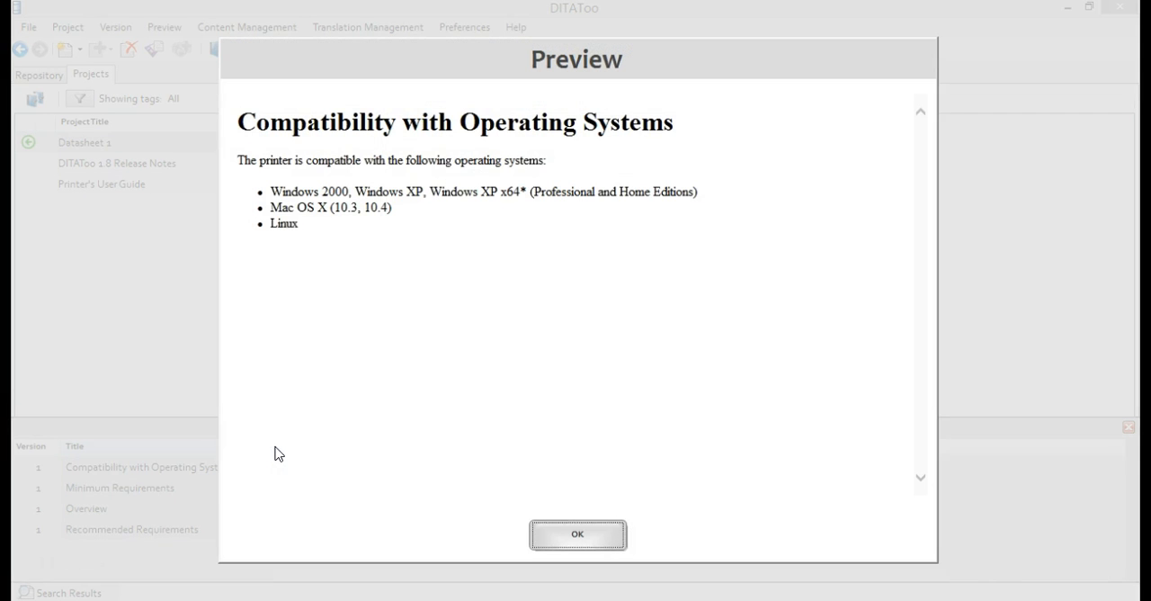
{"action": "left_click", "coordinate": [573, 540]}
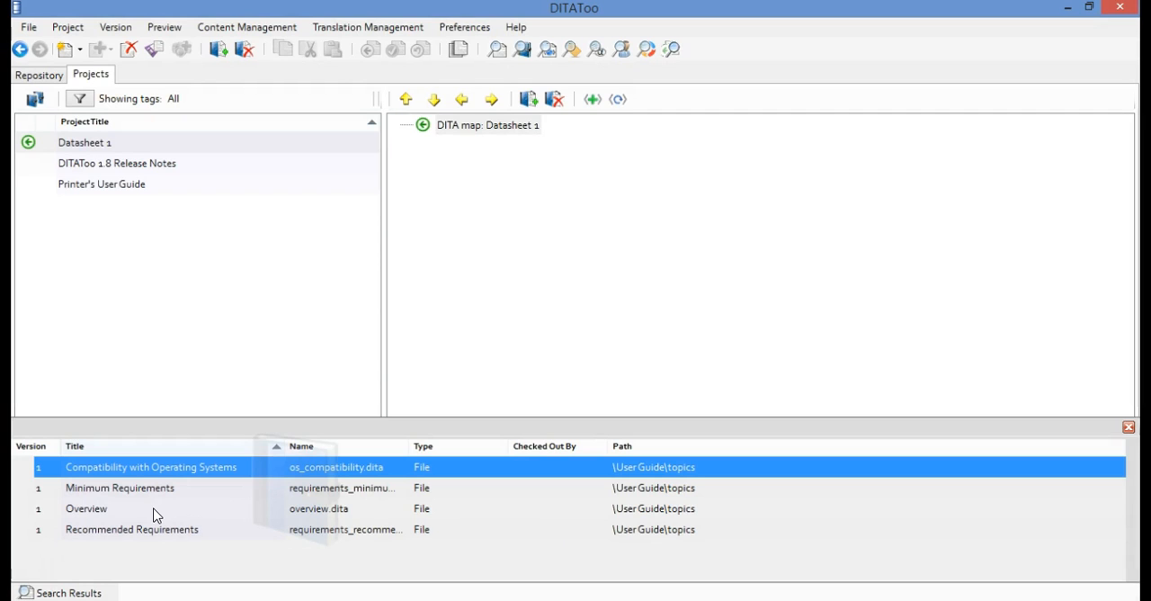
Add all the topics found by the metadata search to the Datasheet 1 project and close the search results
{"action": "left_click", "coordinate": [120, 508], "text": "ctrl"}
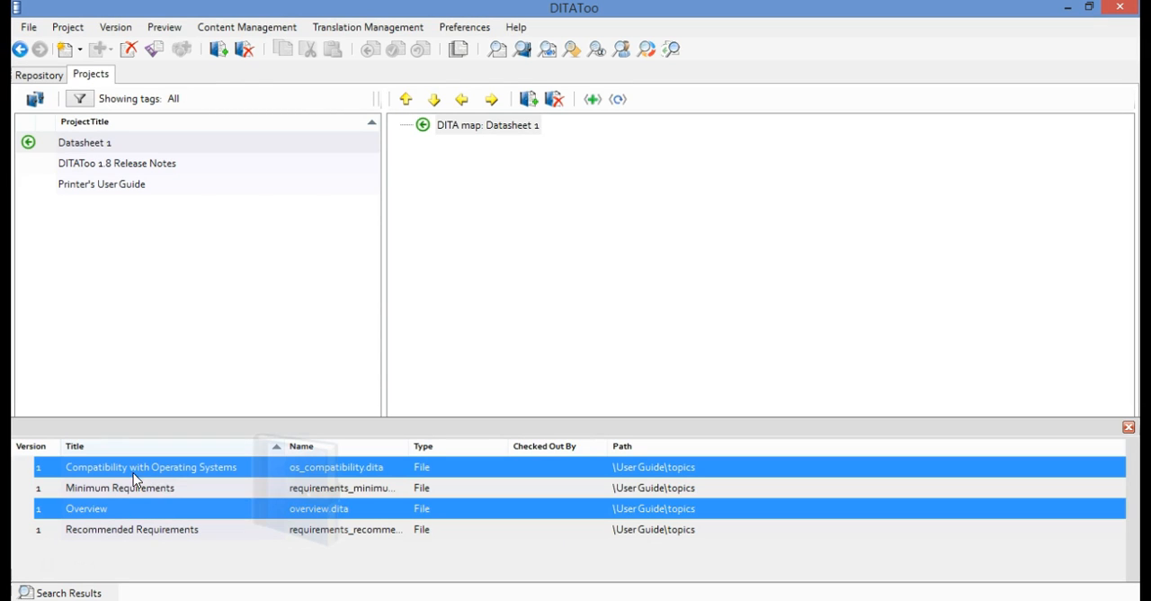
{"action": "left_click", "coordinate": [133, 475]}
{"action": "left_click", "coordinate": [154, 528], "text": "shift"}
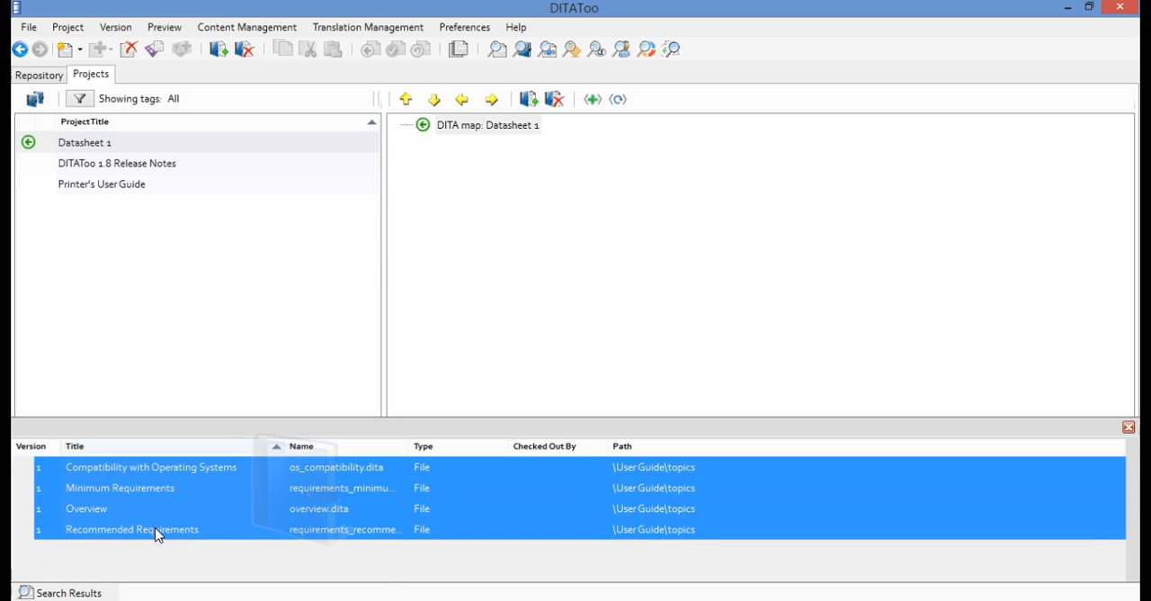
{"action": "right_click", "coordinate": [212, 516]}
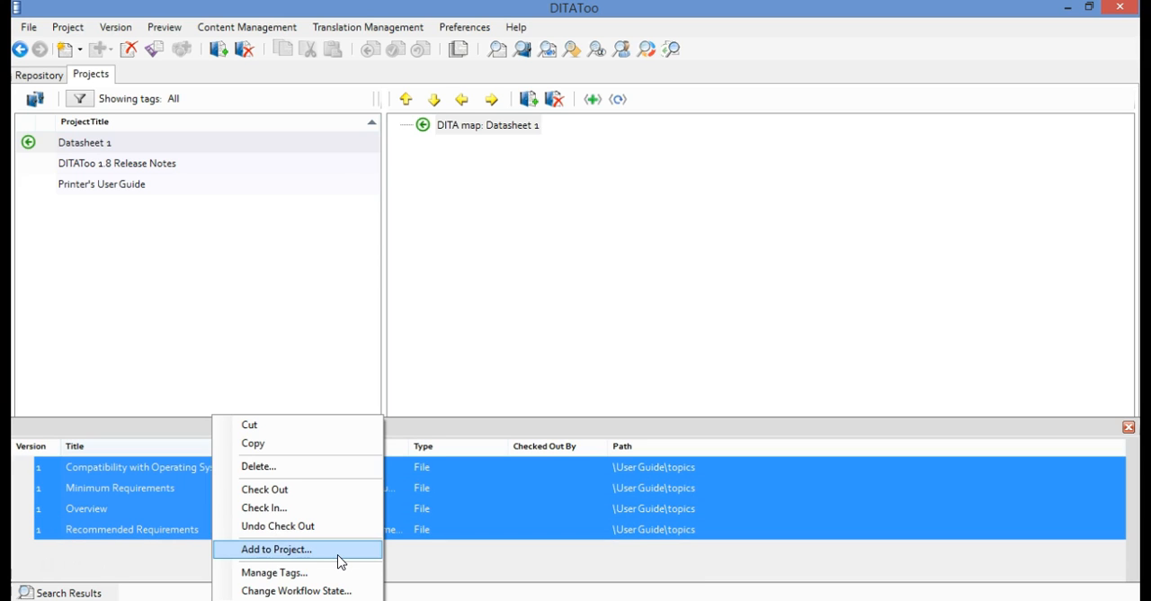
{"action": "left_click", "coordinate": [276, 548]}
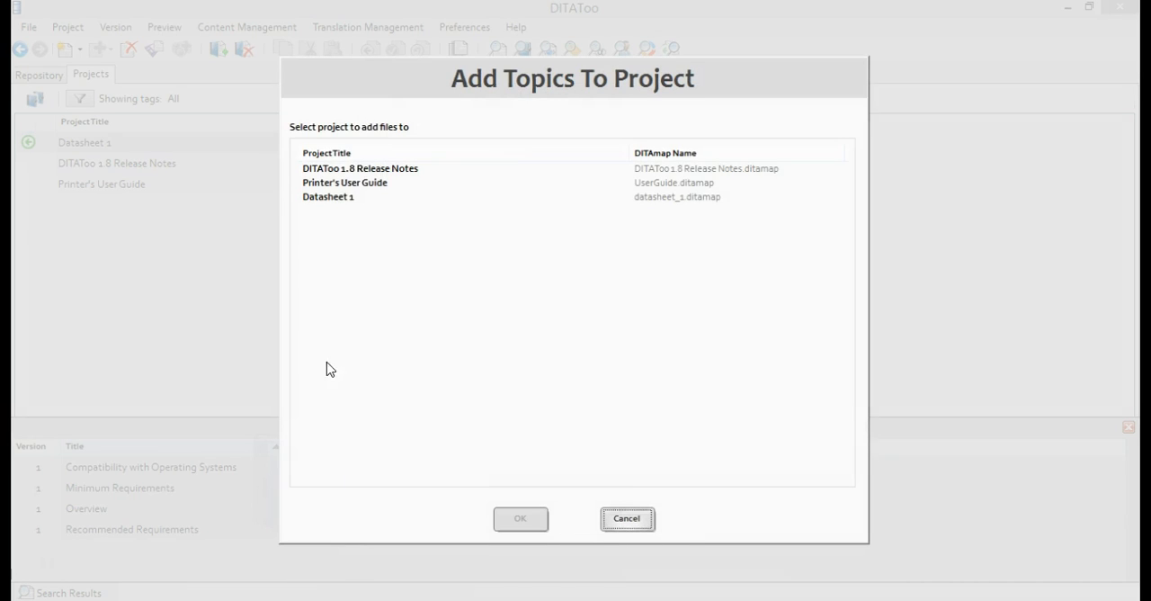
{"action": "left_click", "coordinate": [329, 197]}
{"action": "left_click", "coordinate": [523, 519]}
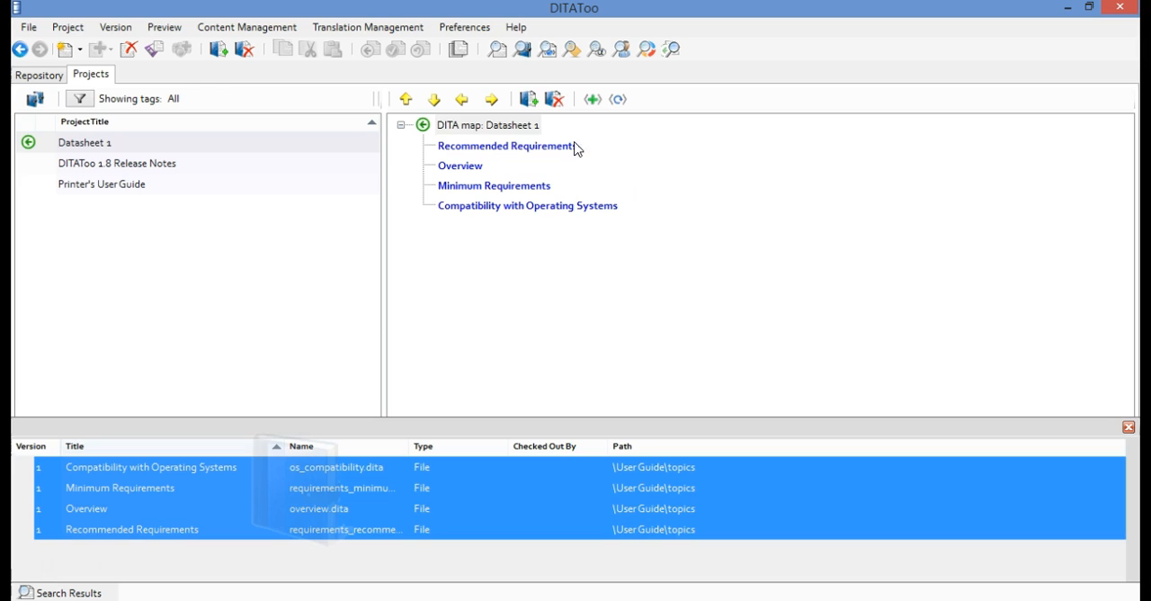
{"action": "left_click", "coordinate": [1128, 426]}
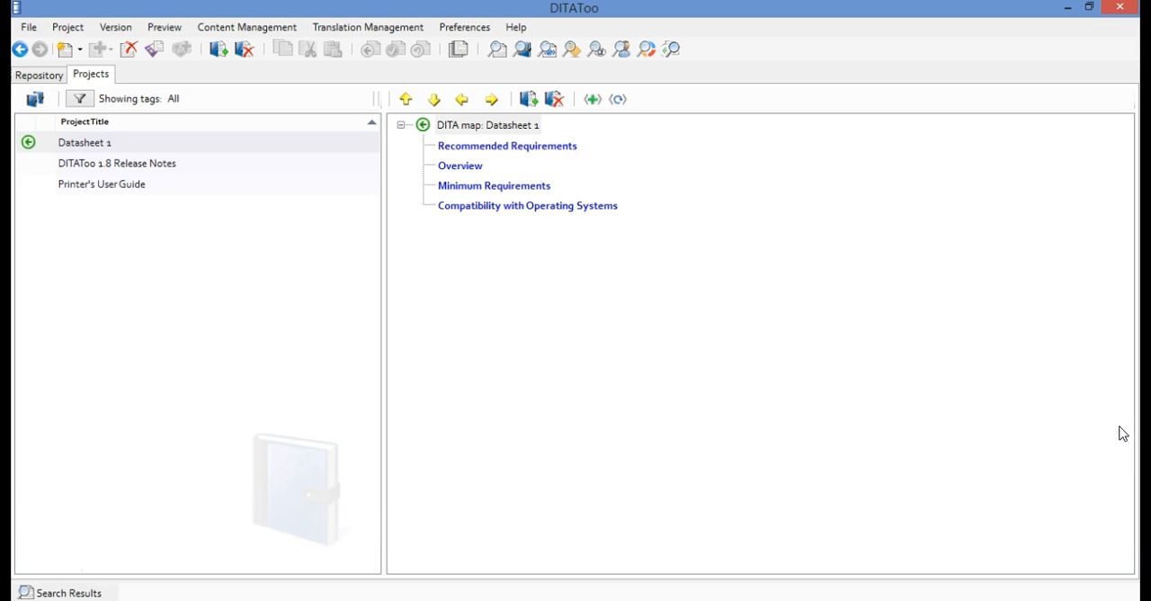
Add the API Reference, Fax API, Print API, Scan API and StopPrint API topics from User Guide to the Datasheet 1 project
{"action": "right_click", "coordinate": [134, 146]}
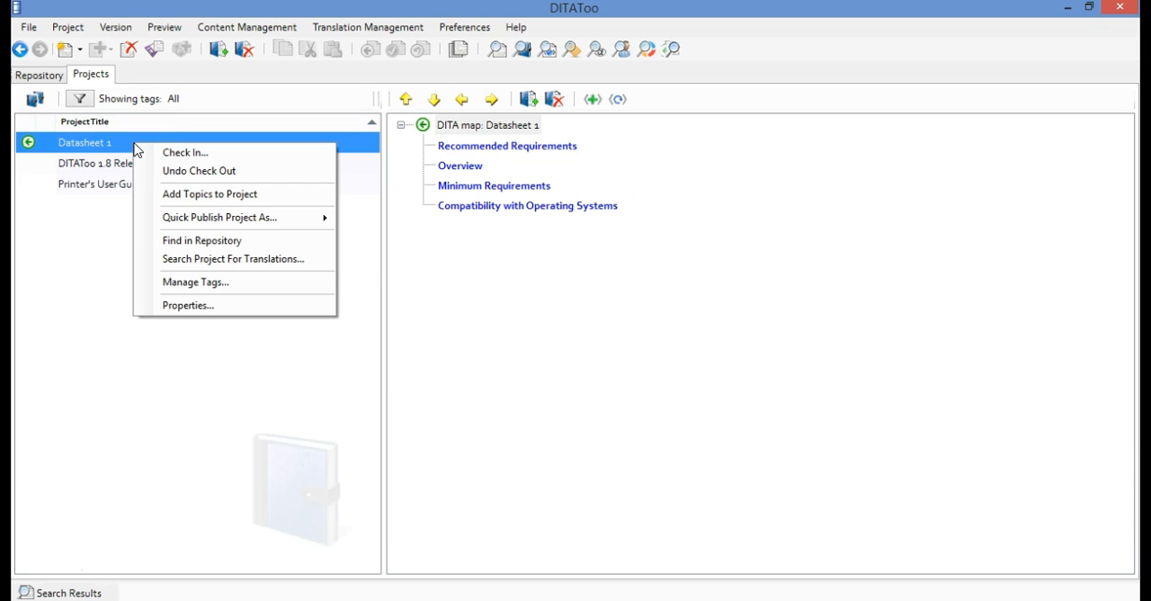
{"action": "left_click", "coordinate": [292, 203]}
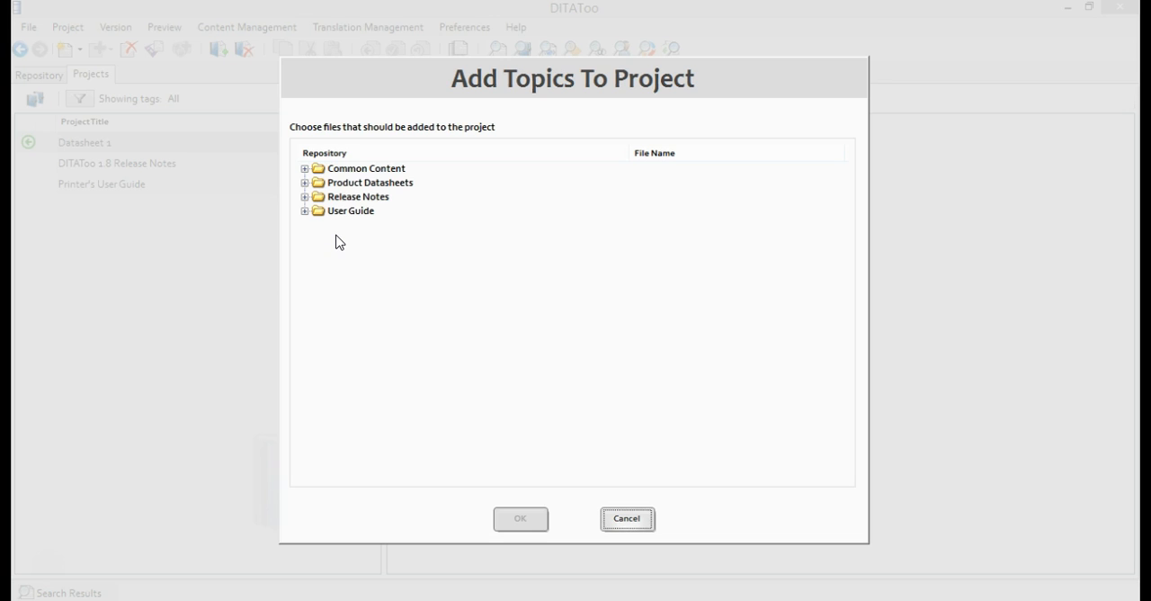
{"action": "left_click", "coordinate": [305, 210]}
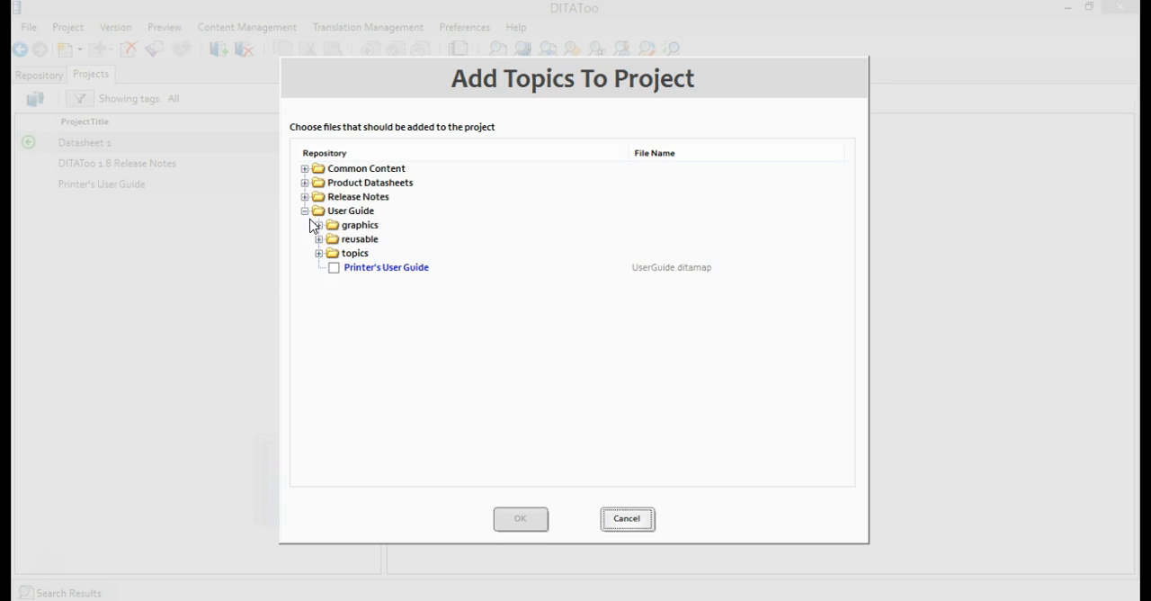
{"action": "left_click", "coordinate": [320, 253]}
{"action": "left_click", "coordinate": [348, 197]}
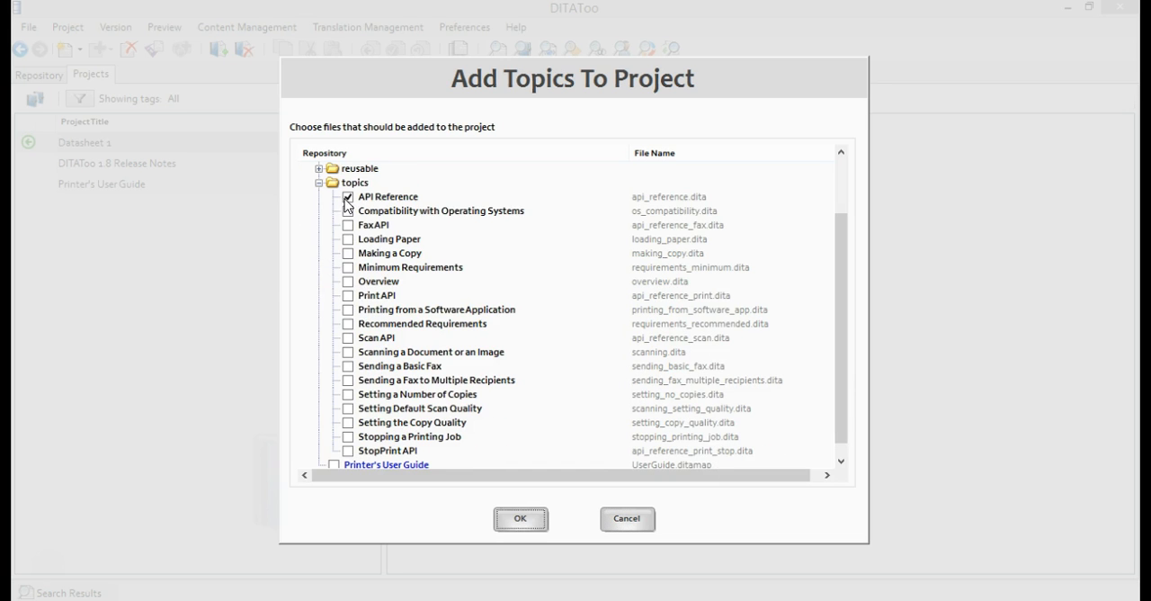
{"action": "left_click", "coordinate": [348, 225]}
{"action": "left_click", "coordinate": [348, 295]}
{"action": "left_click", "coordinate": [348, 338]}
{"action": "left_click", "coordinate": [348, 451]}
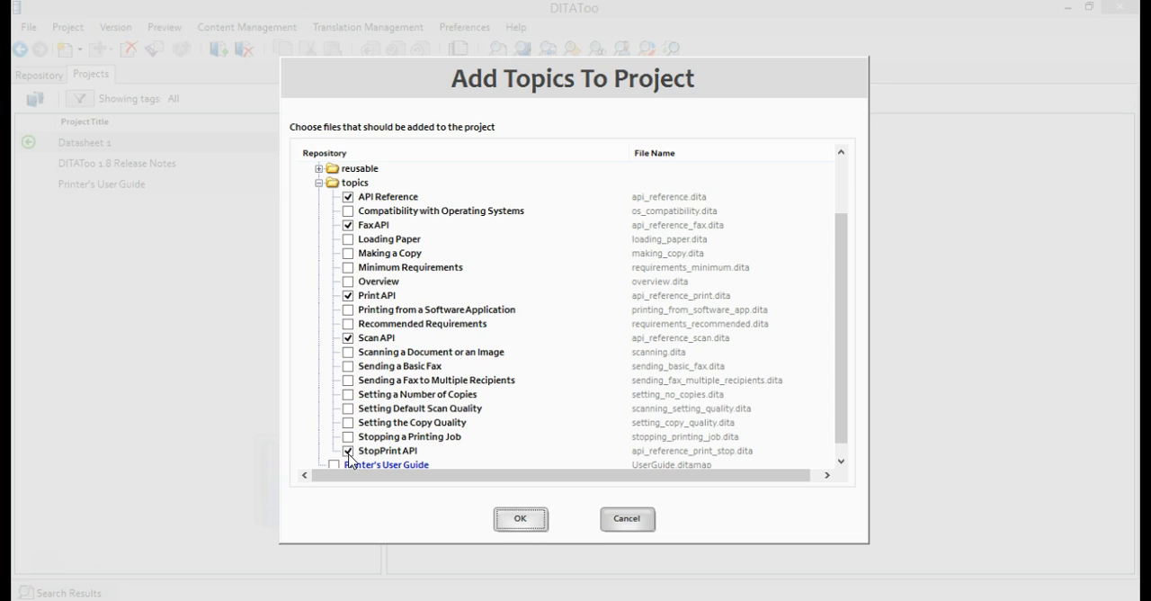
{"action": "left_click", "coordinate": [523, 519]}
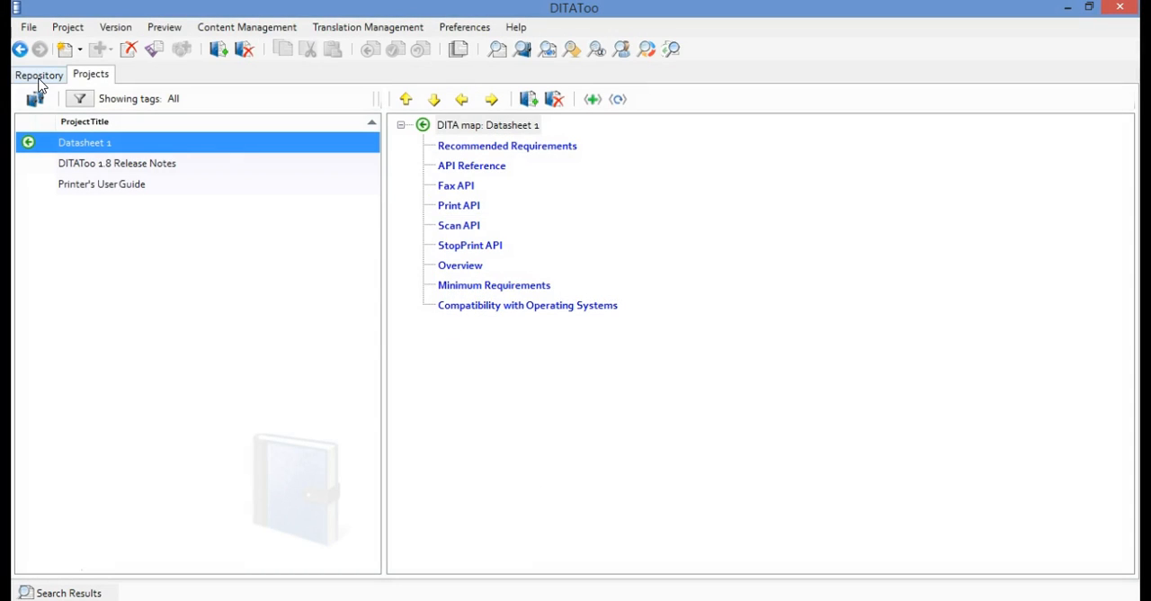
Add the Printing from a Software Application topic from the User Guide topics folder to Datasheet 1 and display the project's map
{"action": "left_click", "coordinate": [39, 77]}
{"action": "left_click", "coordinate": [83, 261]}
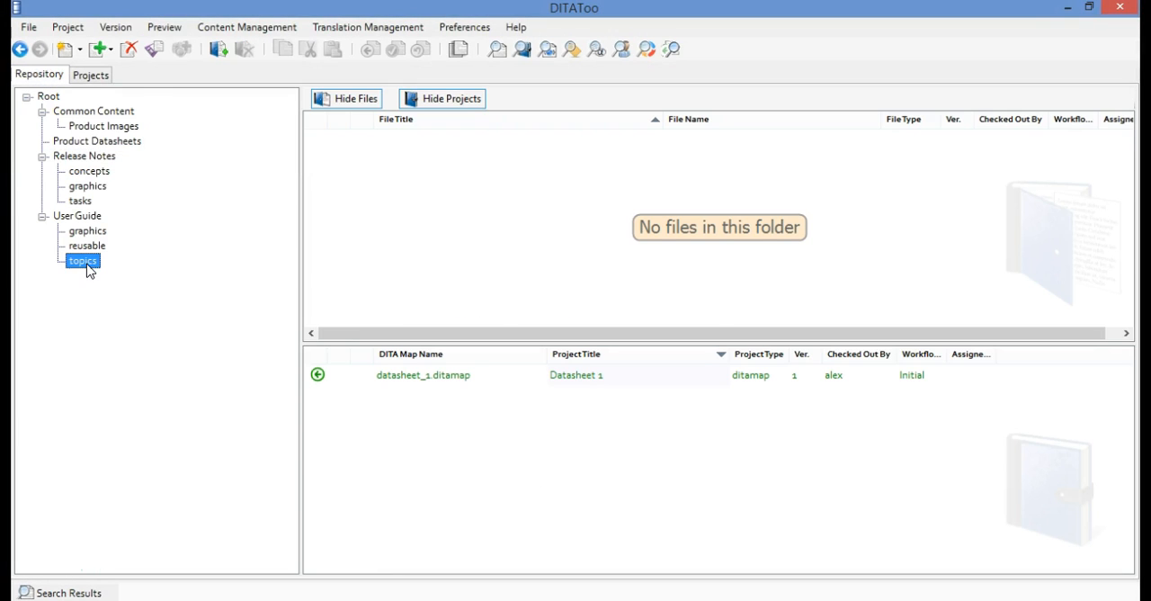
{"action": "left_click", "coordinate": [486, 310]}
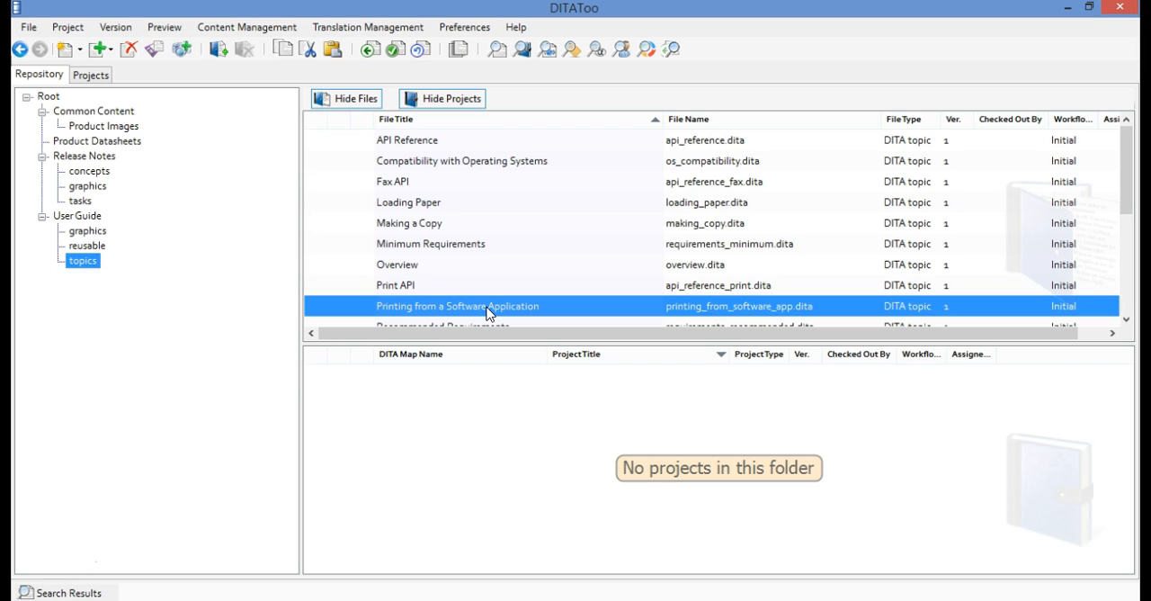
{"action": "right_click", "coordinate": [486, 312]}
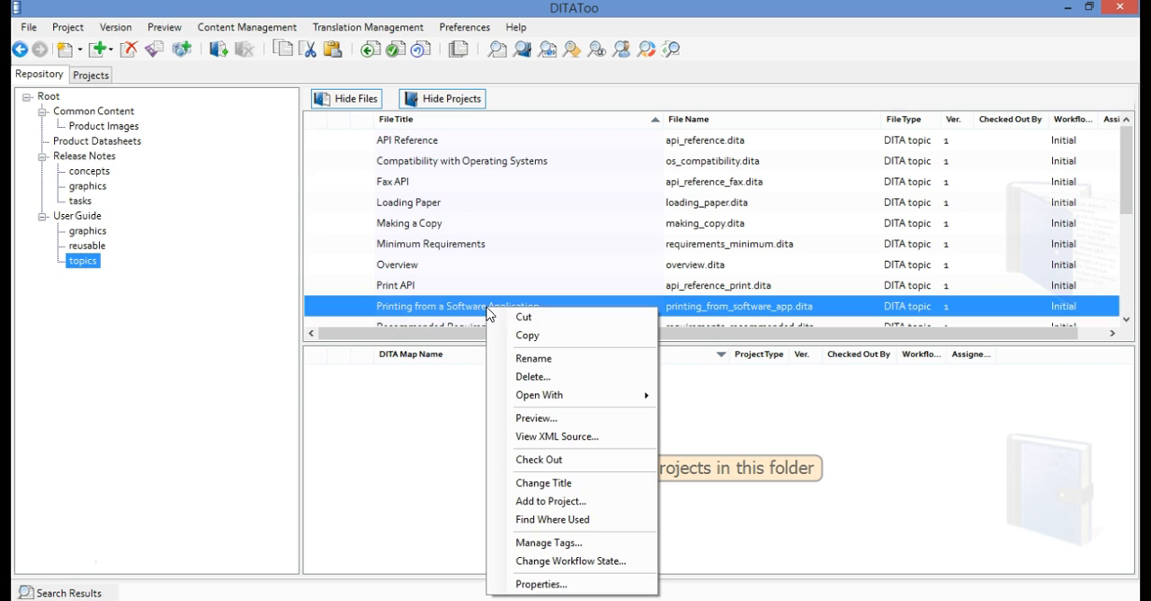
{"action": "left_click", "coordinate": [617, 502]}
{"action": "left_click", "coordinate": [365, 199]}
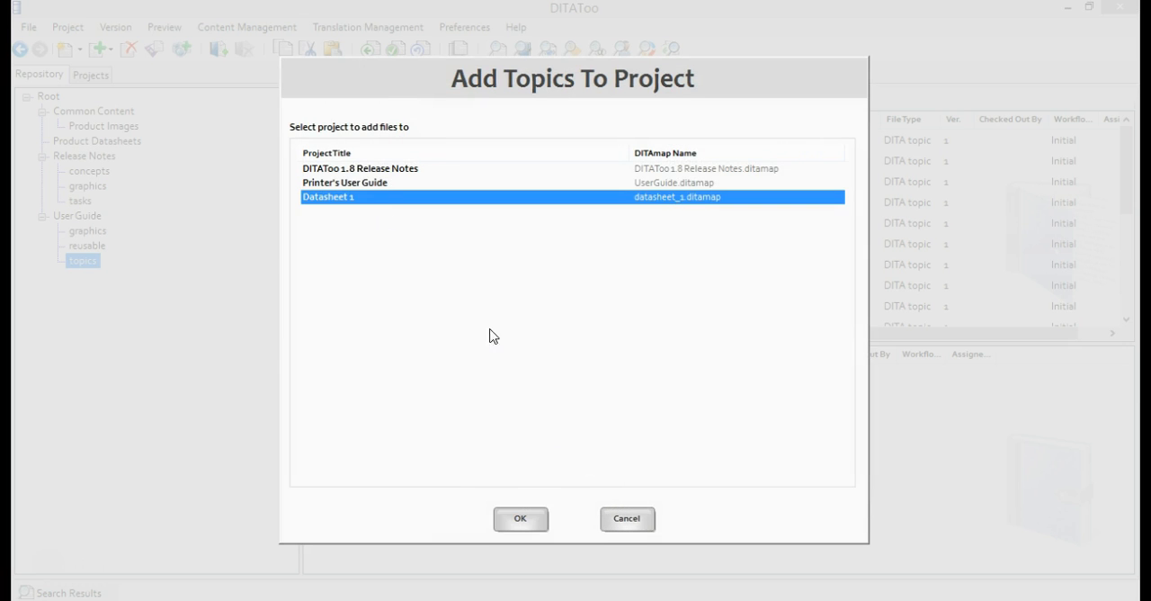
{"action": "left_click", "coordinate": [544, 521]}
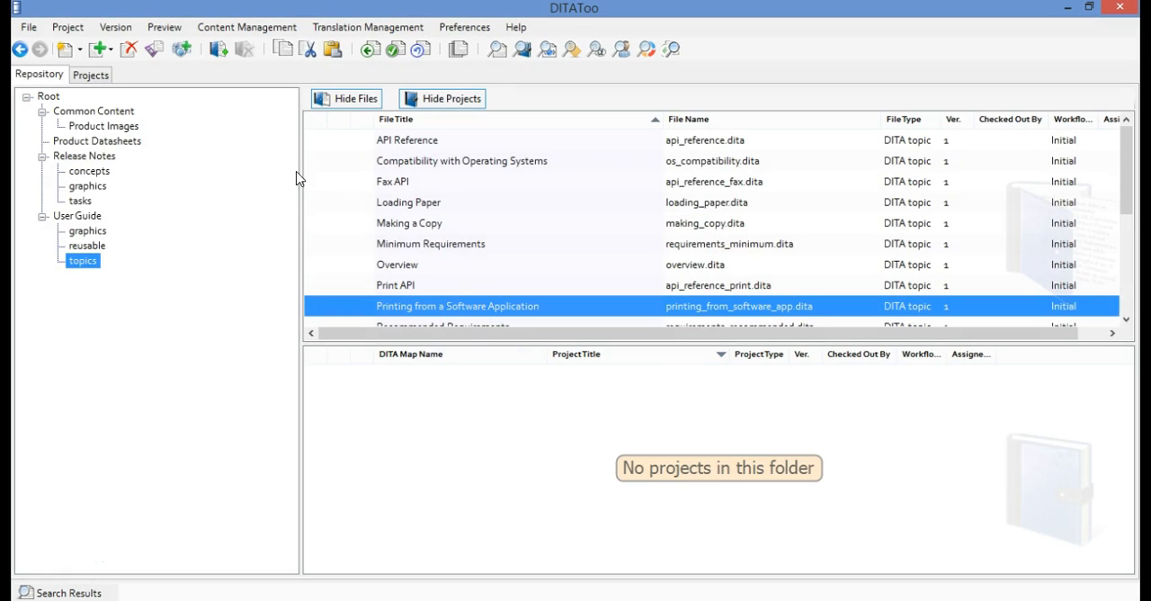
{"action": "left_click", "coordinate": [100, 77]}
{"action": "left_click", "coordinate": [129, 144]}
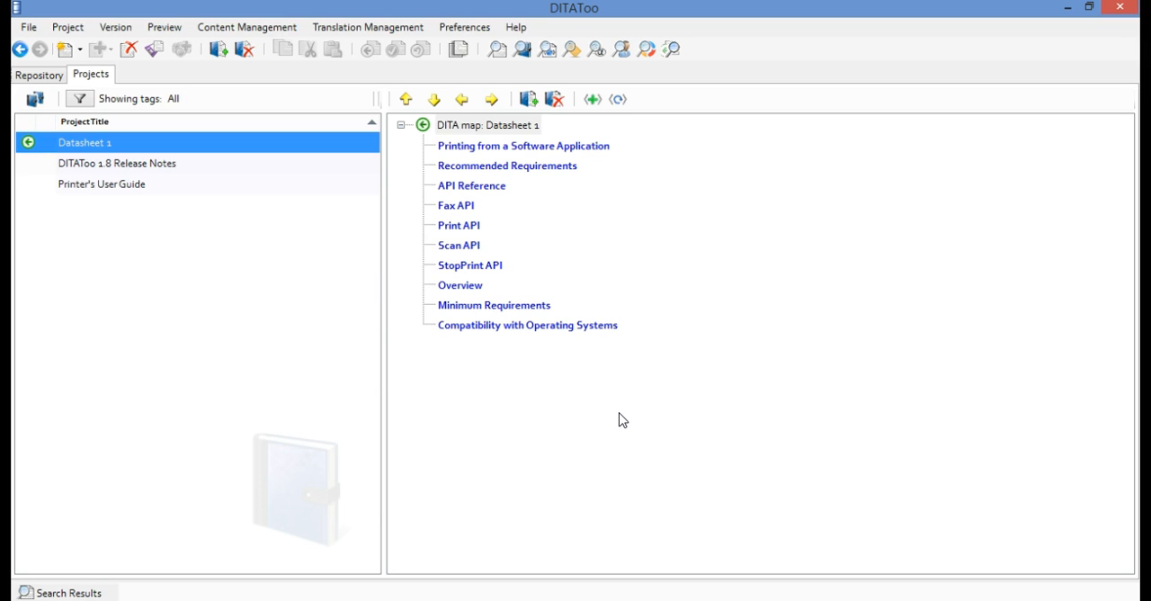
Move Overview to the start of the Datasheet 1 map and nest Minimum Requirements, Compatibility with Operating Systems and Recommended Requirements under it
{"action": "left_click", "coordinate": [483, 285]}
{"action": "left_click_drag", "start_coordinate": [483, 290], "coordinate": [476, 139]}
{"action": "left_click_drag", "start_coordinate": [521, 304], "coordinate": [470, 149]}
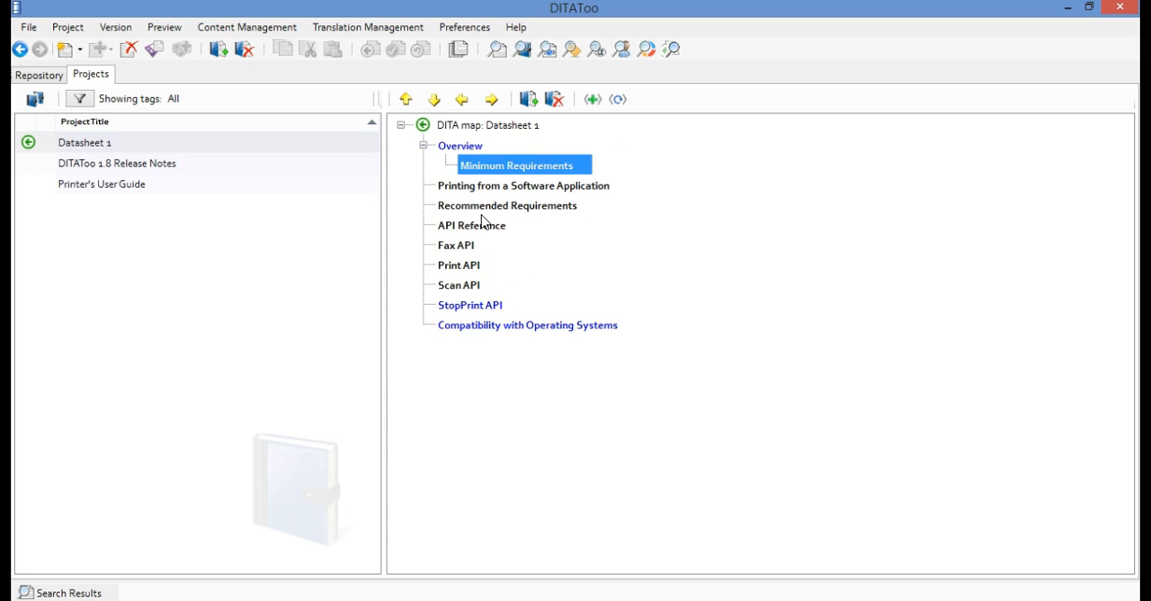
{"action": "left_click_drag", "start_coordinate": [488, 325], "coordinate": [451, 149]}
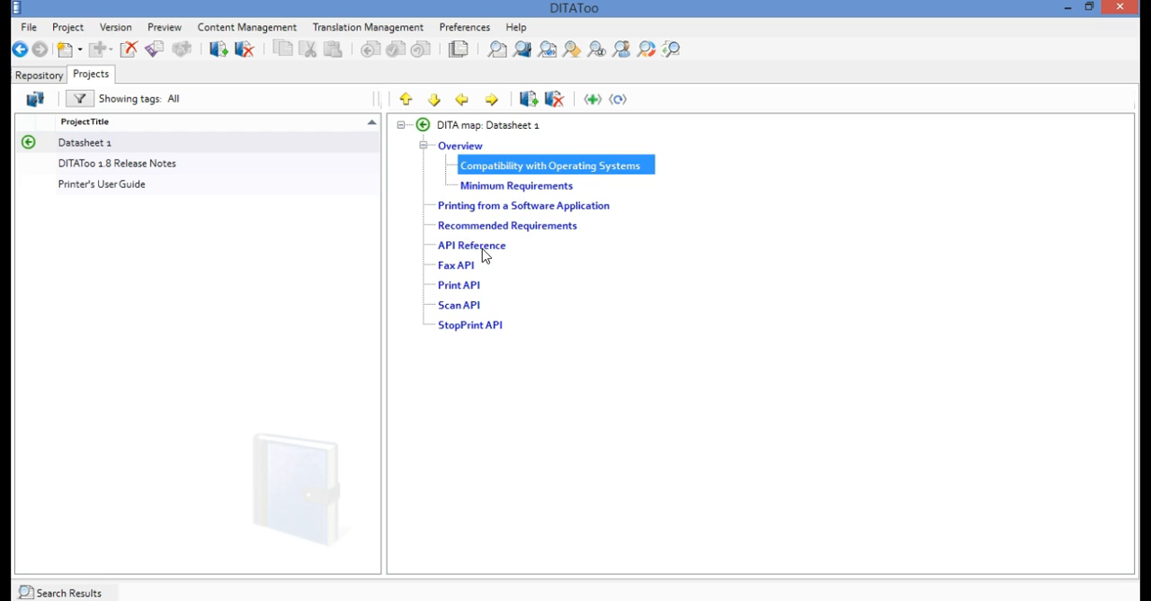
{"action": "left_click_drag", "start_coordinate": [502, 226], "coordinate": [540, 165]}
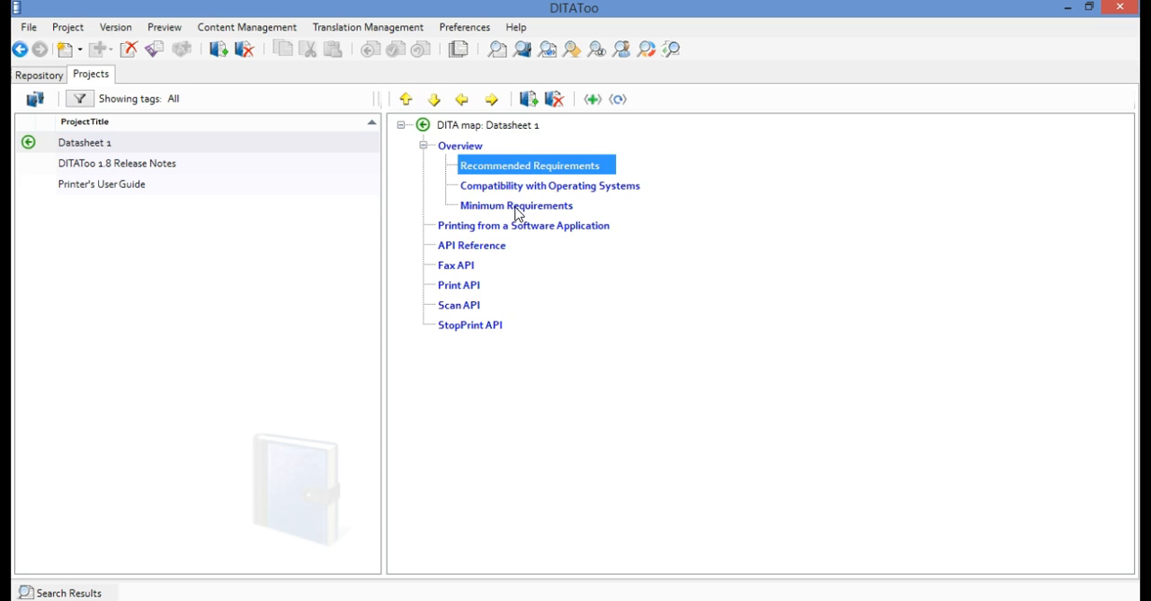
Reorder the Overview subtopics as Minimum Requirements, Recommended Requirements, Compatibility with Operating Systems
{"action": "left_click", "coordinate": [434, 100]}
{"action": "left_click", "coordinate": [434, 100]}
{"action": "left_click", "coordinate": [478, 166]}
{"action": "left_click", "coordinate": [432, 101]}
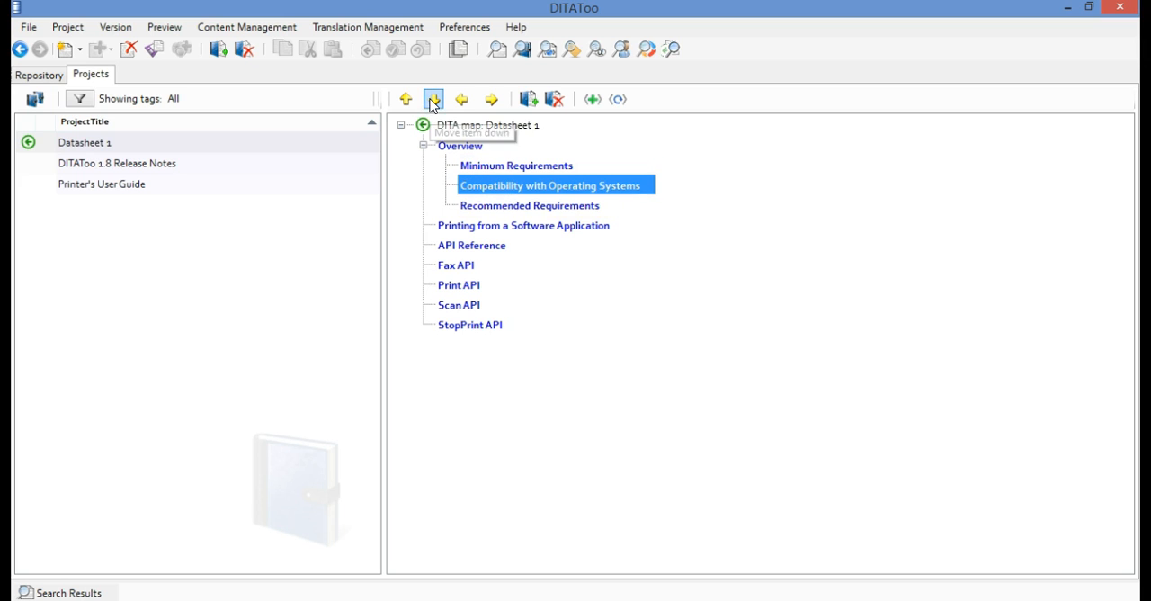
{"action": "left_click", "coordinate": [433, 101]}
Nest the Fax API, Print API, Scan API and StopPrint API topics under API Reference in the Datasheet 1 map
{"action": "left_click", "coordinate": [468, 265]}
{"action": "left_click", "coordinate": [491, 100]}
{"action": "left_click", "coordinate": [468, 285]}
{"action": "left_click", "coordinate": [490, 100]}
{"action": "left_click", "coordinate": [476, 305]}
{"action": "left_click", "coordinate": [491, 100]}
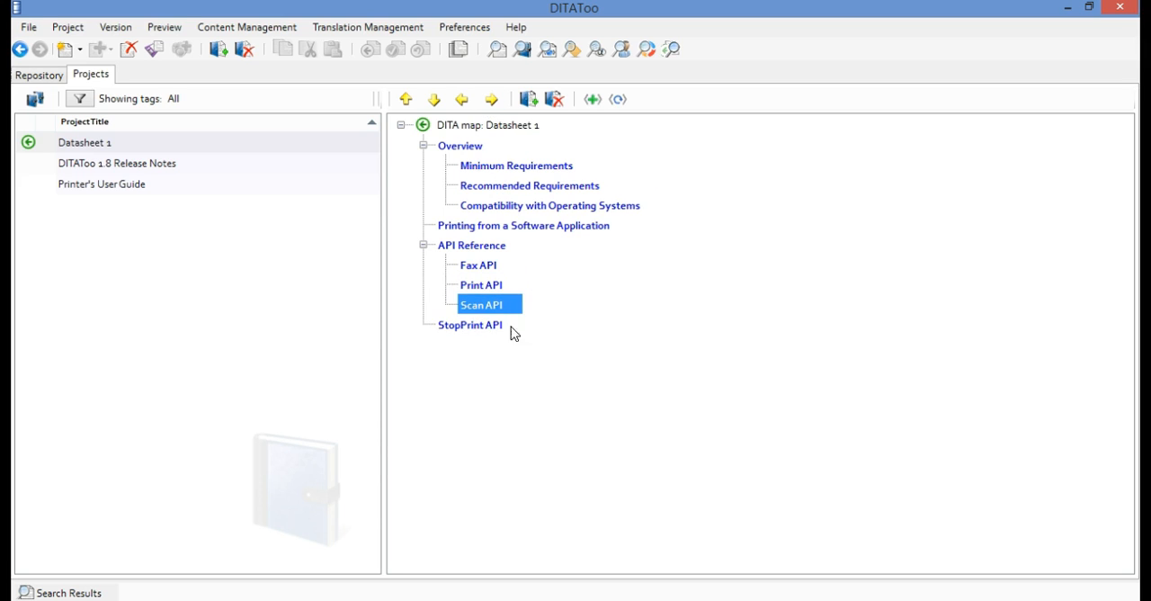
{"action": "left_click", "coordinate": [492, 326]}
{"action": "left_click", "coordinate": [491, 99]}
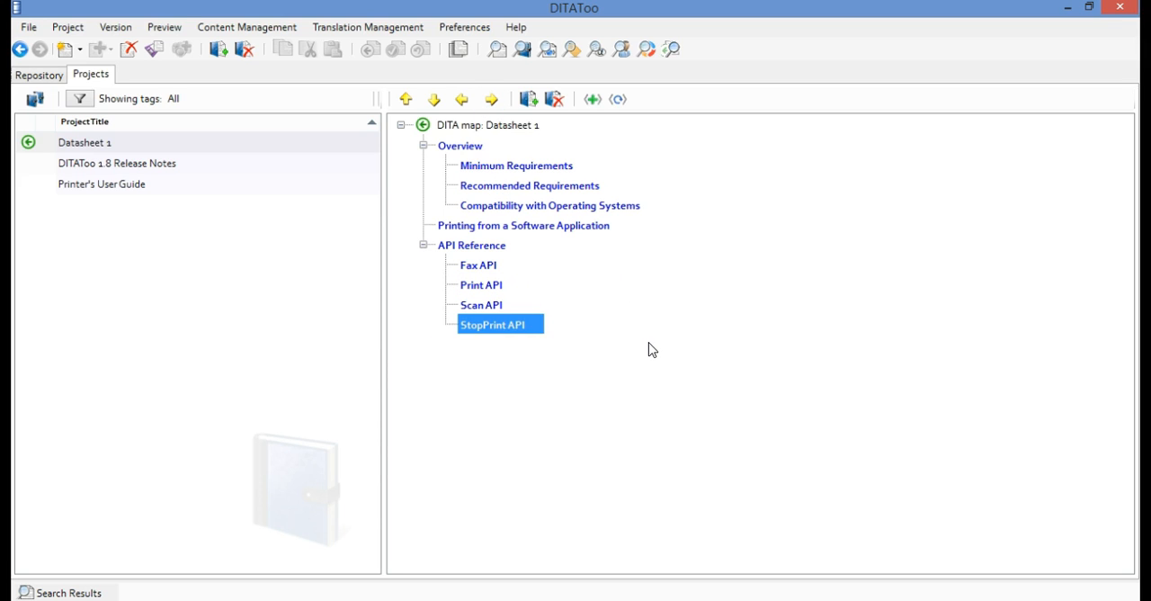
Check in the Datasheet 1 project with the comment "a new project created."
{"action": "right_click", "coordinate": [225, 145]}
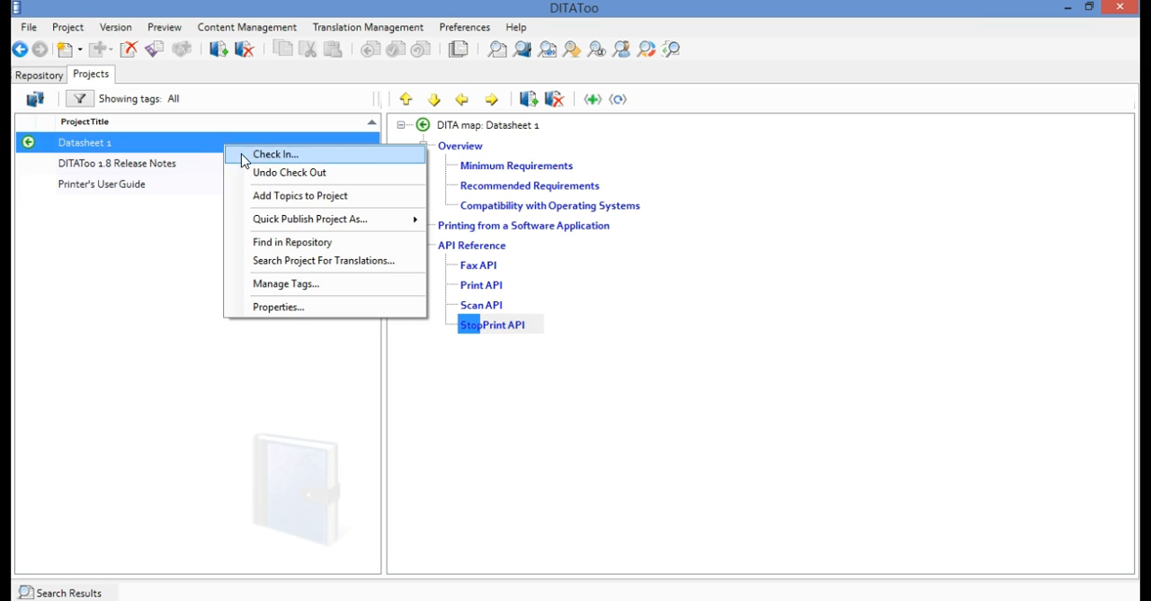
{"action": "left_click", "coordinate": [312, 156]}
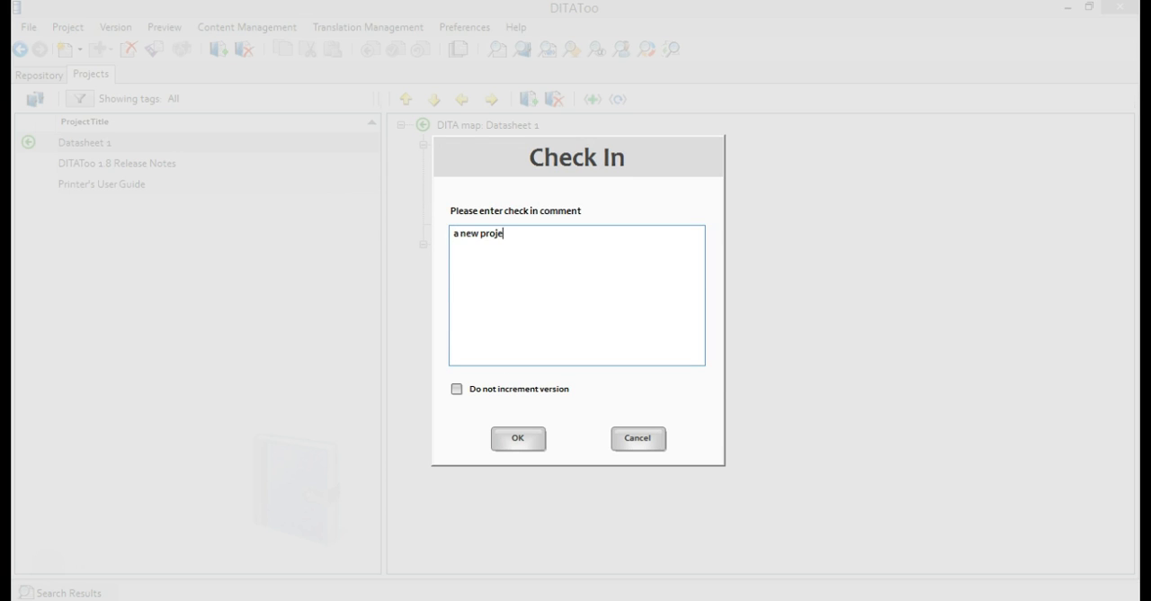
{"action": "type", "text": "a new project created."}
{"action": "left_click", "coordinate": [517, 439]}
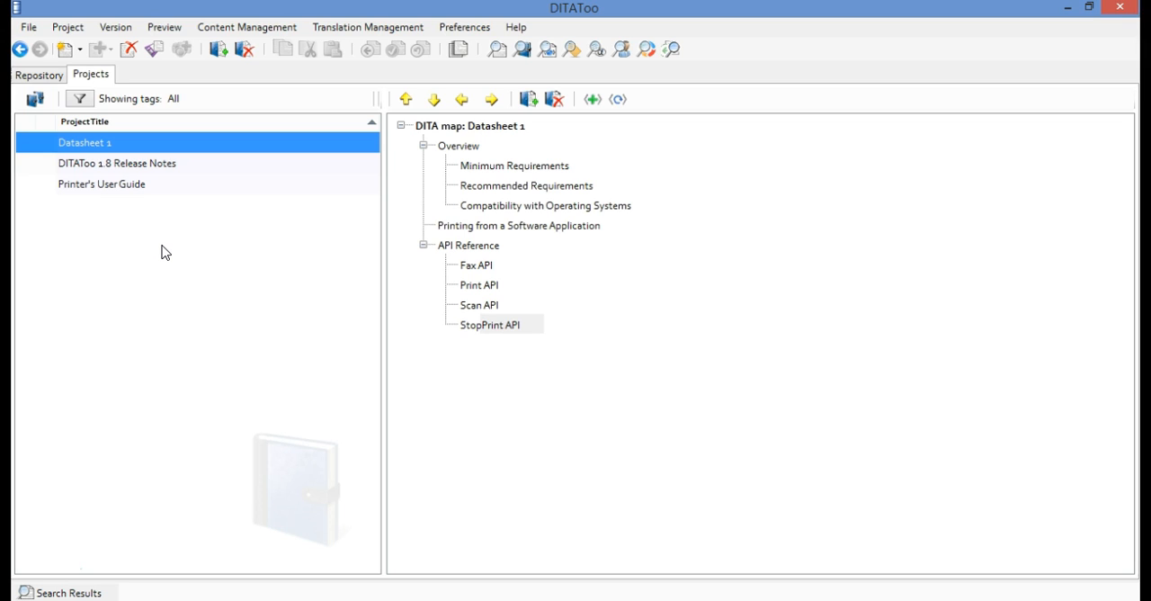
Set up publishing of Datasheet 1 as PDF to D:\DITAToo\DITAToo_Demo\output using the latest version, and continue to the conditional publishing settings
{"action": "left_click", "coordinate": [76, 31]}
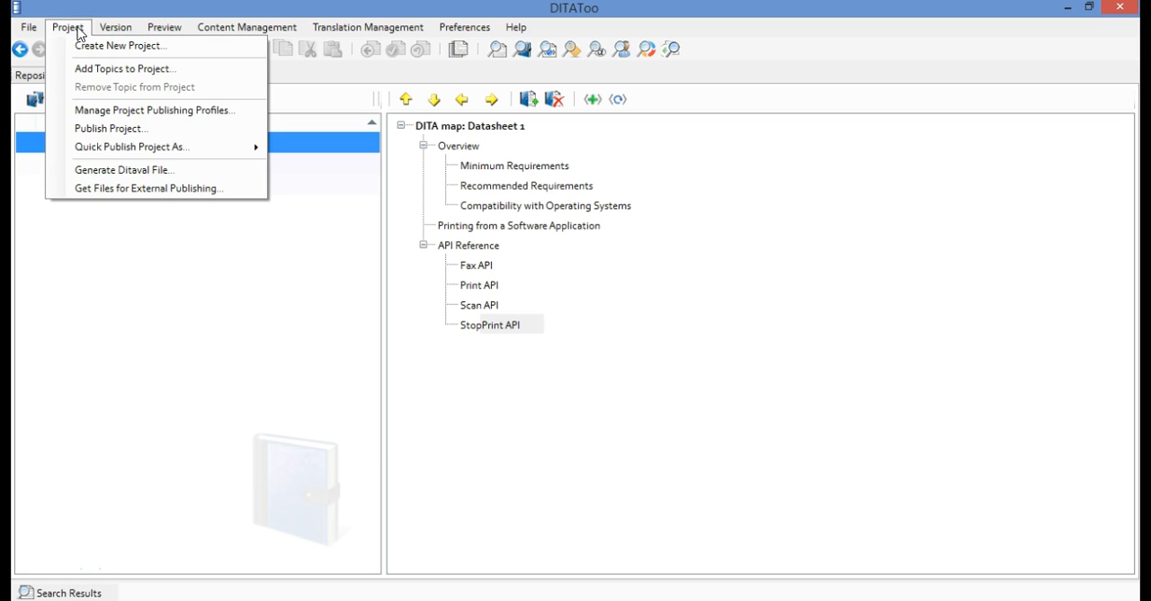
{"action": "left_click", "coordinate": [155, 136]}
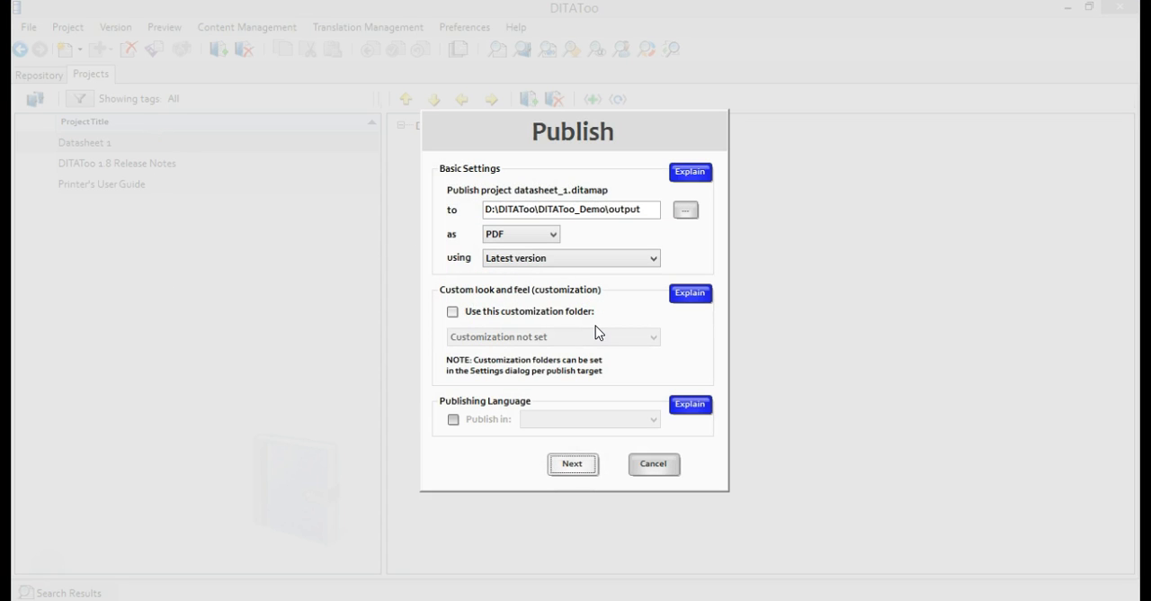
{"action": "left_click", "coordinate": [555, 235]}
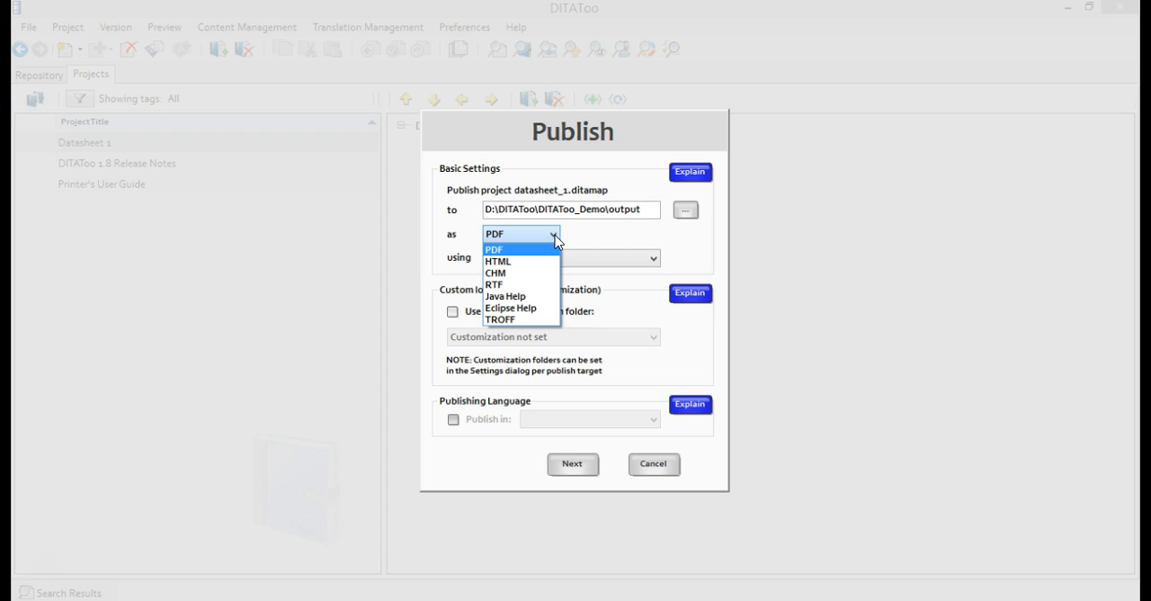
{"action": "left_click", "coordinate": [554, 236]}
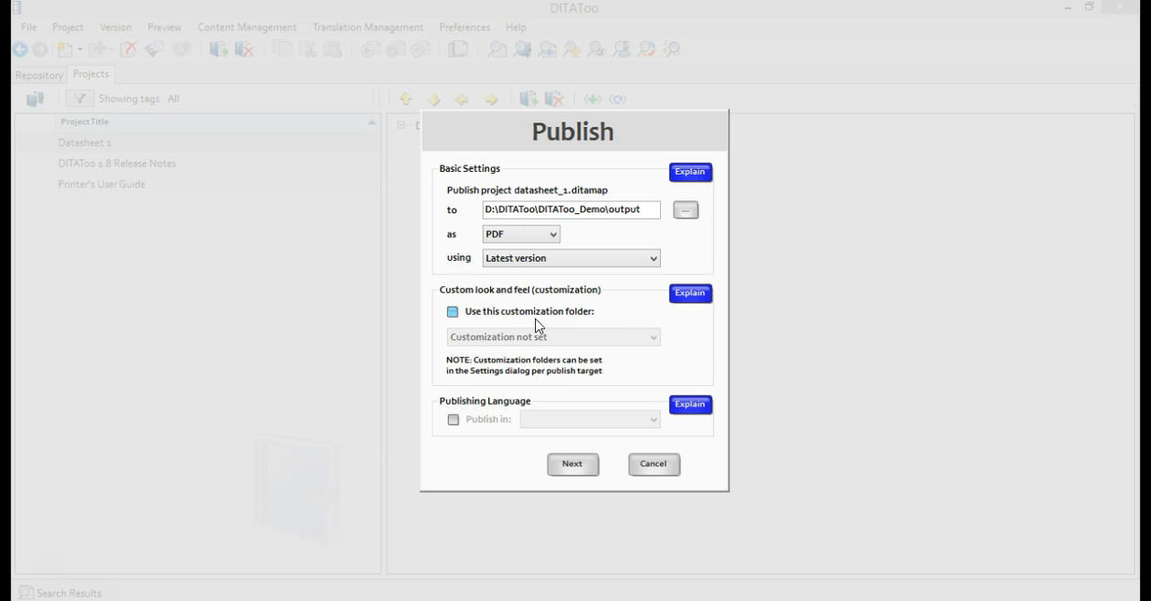
{"action": "left_click", "coordinate": [580, 466]}
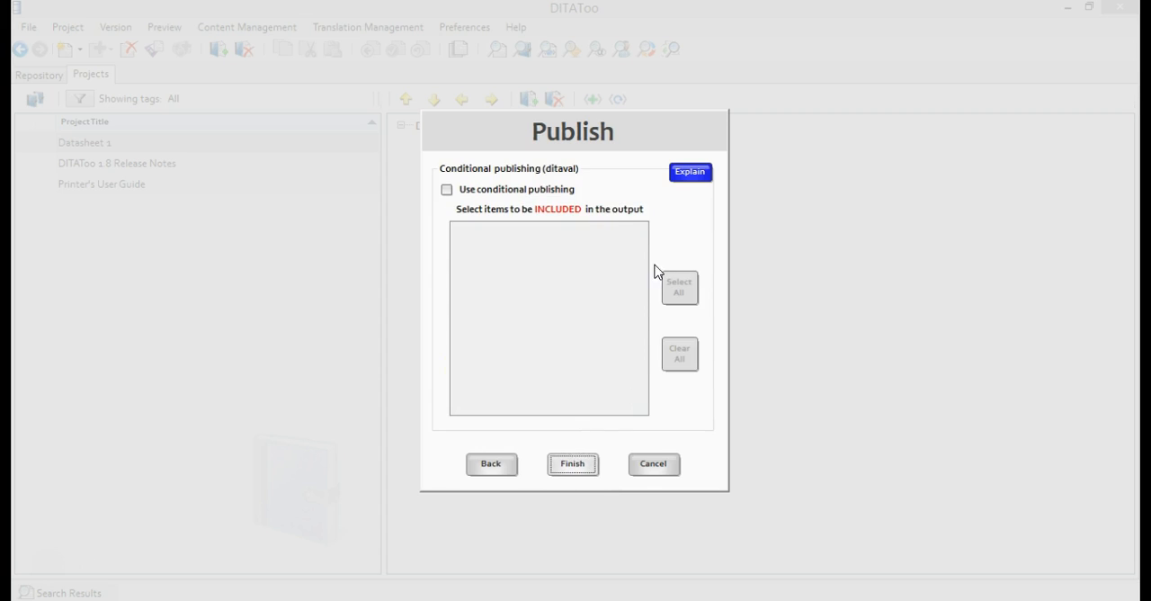
Enable conditional publishing with the Pro platform and Developers audience included, then publish the project and open the resulting PDF
{"action": "left_click", "coordinate": [447, 190]}
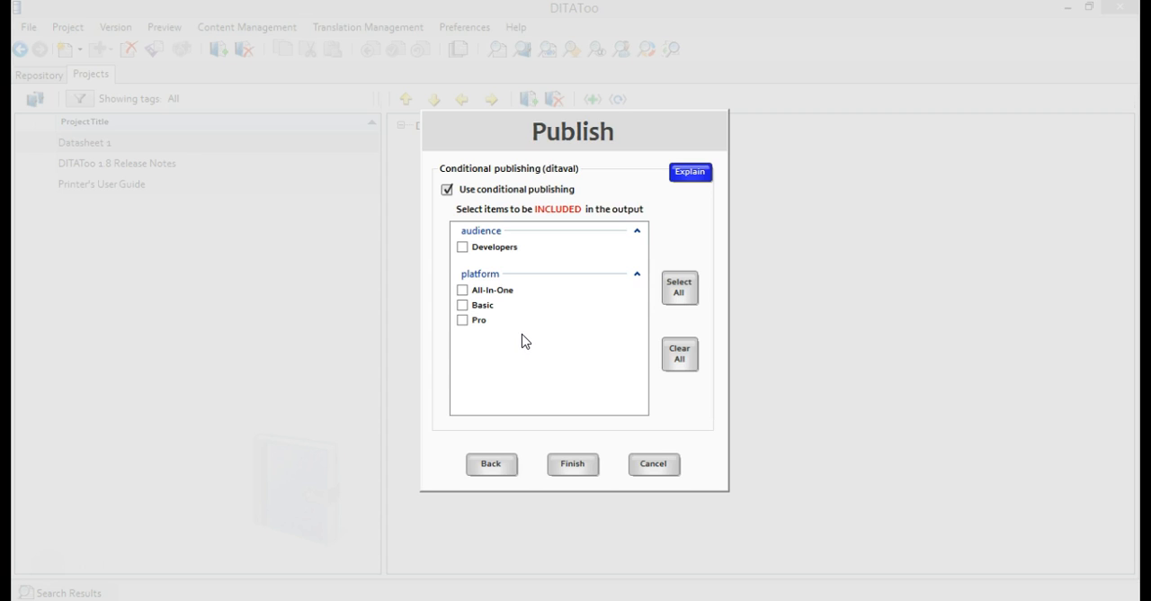
{"action": "left_click", "coordinate": [463, 321]}
{"action": "left_click", "coordinate": [462, 248]}
{"action": "left_click", "coordinate": [583, 466]}
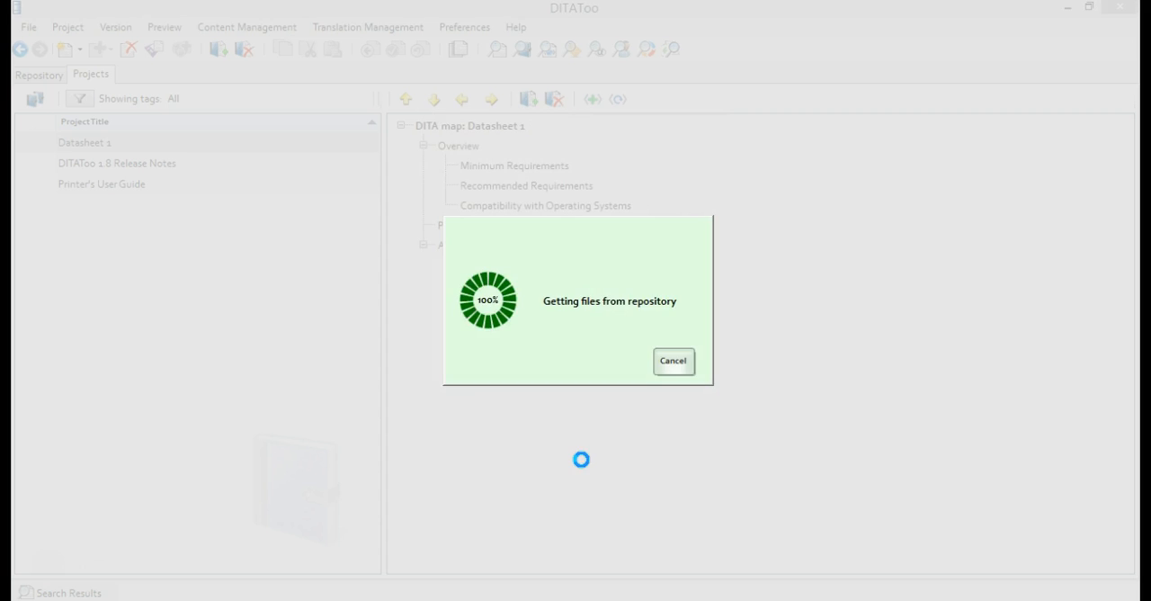
{"action": "left_click", "coordinate": [521, 422]}
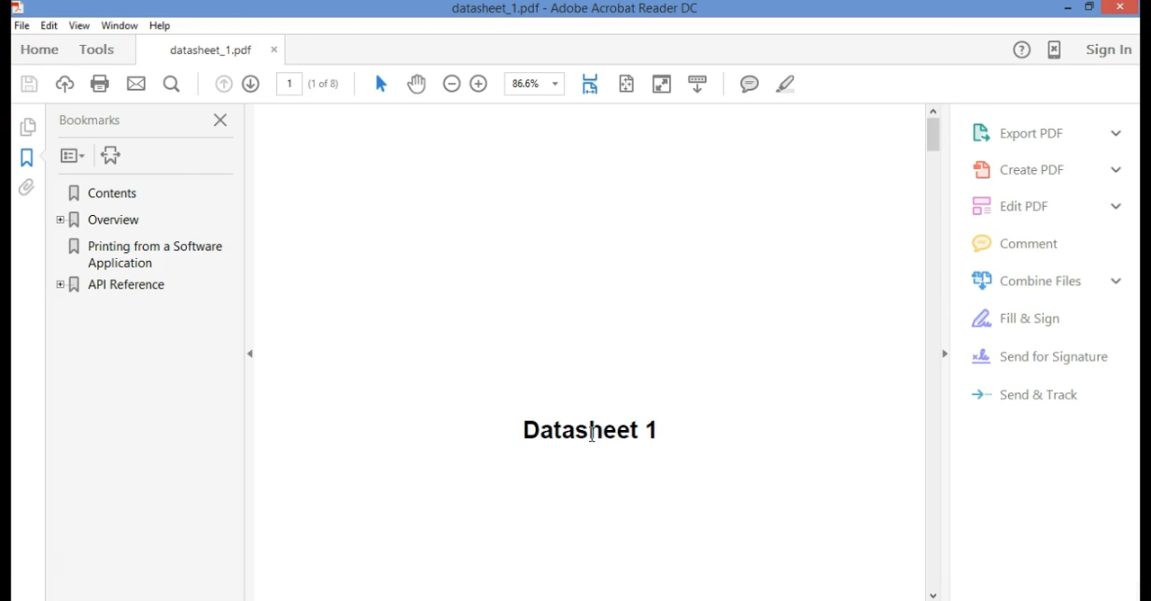
Review the contents, Overview, requirements, compatibility and printing sections of the published datasheet PDF, then close it
{"action": "scroll", "coordinate": [594, 439], "scroll_direction": "down", "scroll_amount": 10}
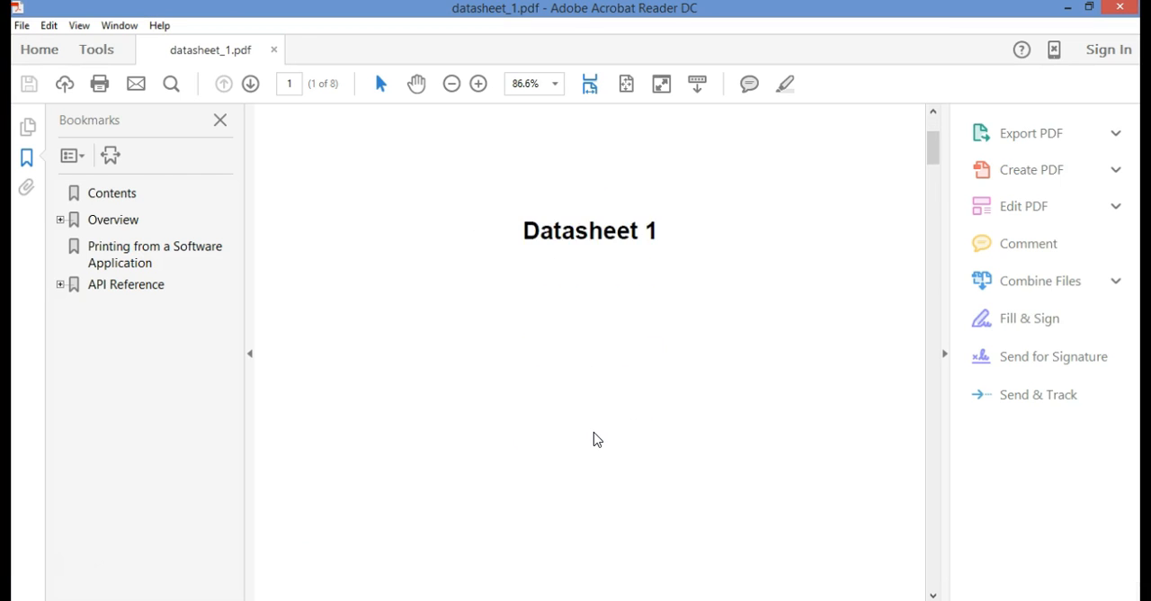
{"action": "scroll", "coordinate": [595, 440], "scroll_direction": "down", "scroll_amount": 10}
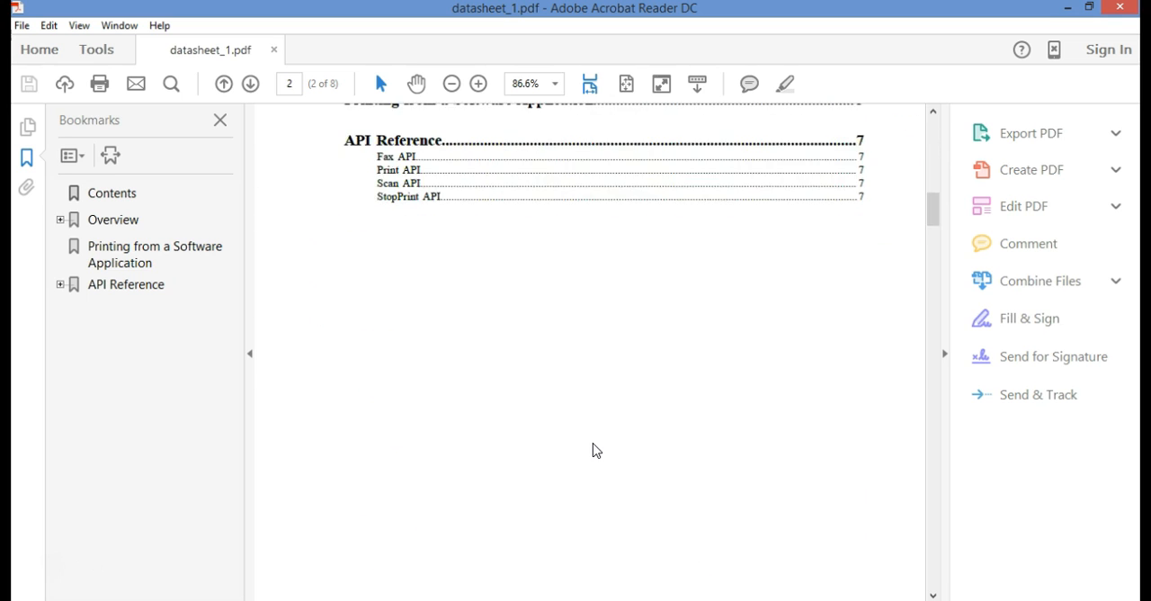
{"action": "scroll", "coordinate": [594, 450], "scroll_direction": "down", "scroll_amount": 3}
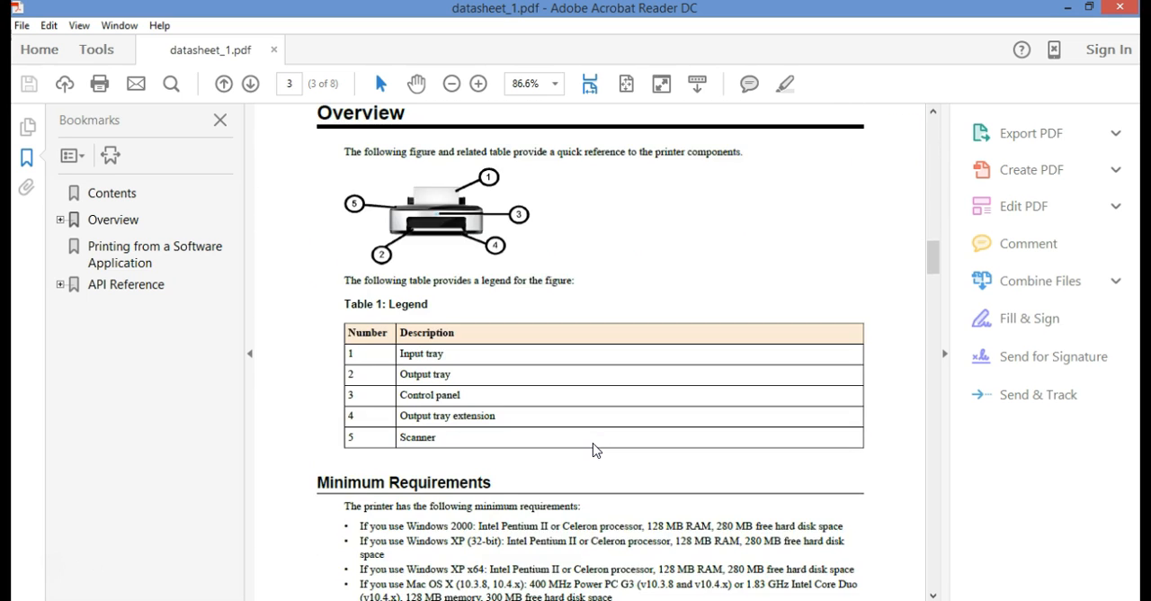
{"action": "scroll", "coordinate": [593, 449], "scroll_direction": "up", "scroll_amount": 1}
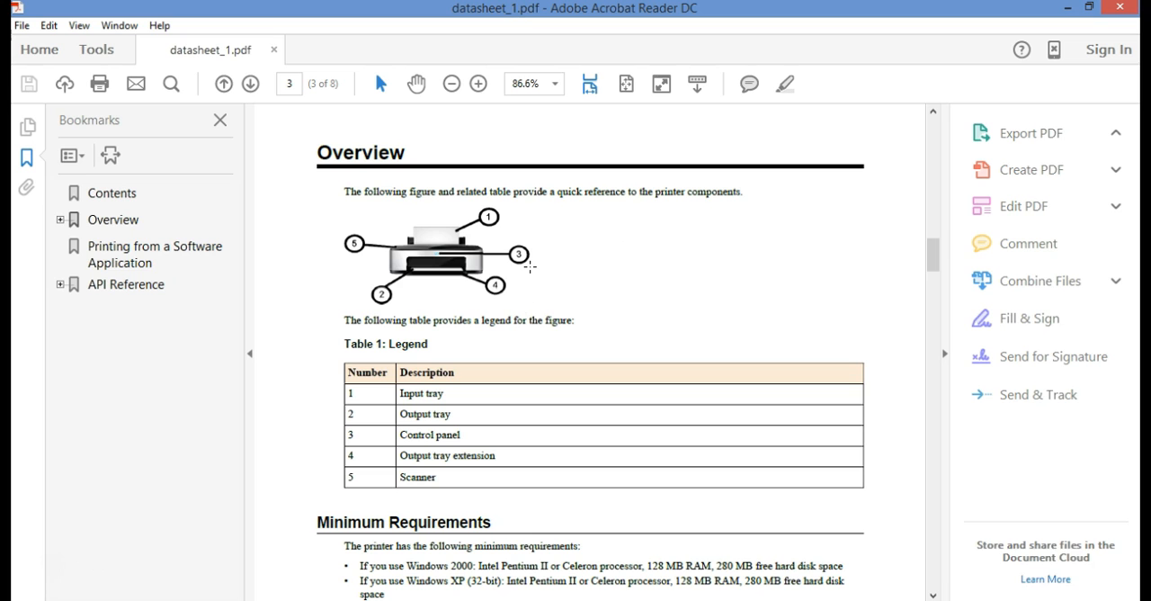
{"action": "scroll", "coordinate": [551, 290], "scroll_direction": "down", "scroll_amount": 3}
{"action": "scroll", "coordinate": [551, 290], "scroll_direction": "down", "scroll_amount": 16}
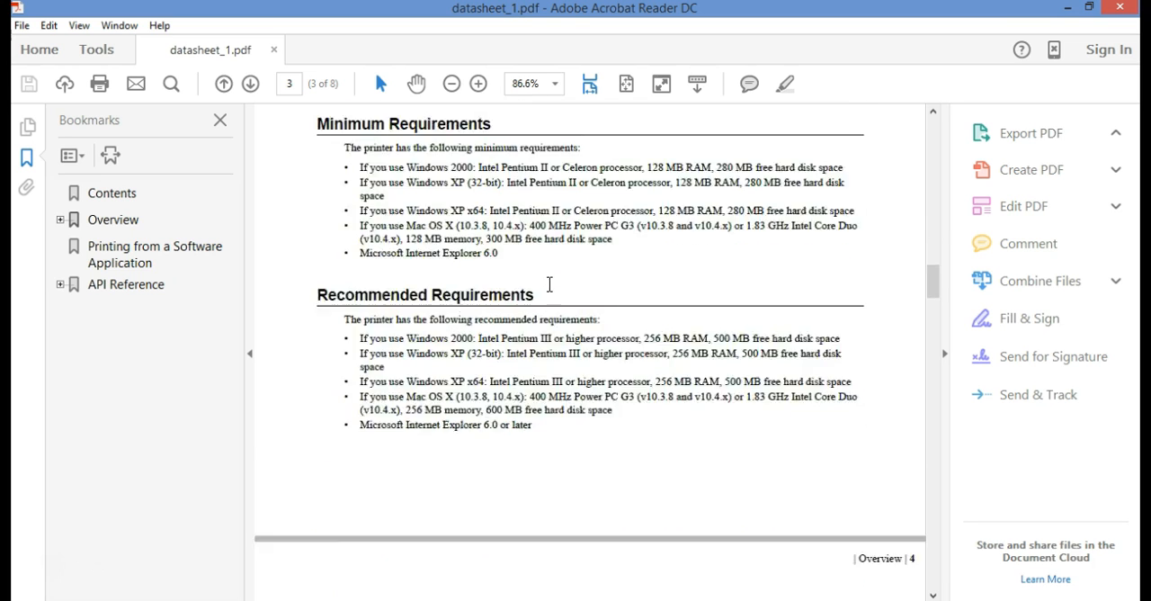
{"action": "scroll", "coordinate": [551, 284], "scroll_direction": "down", "scroll_amount": 20}
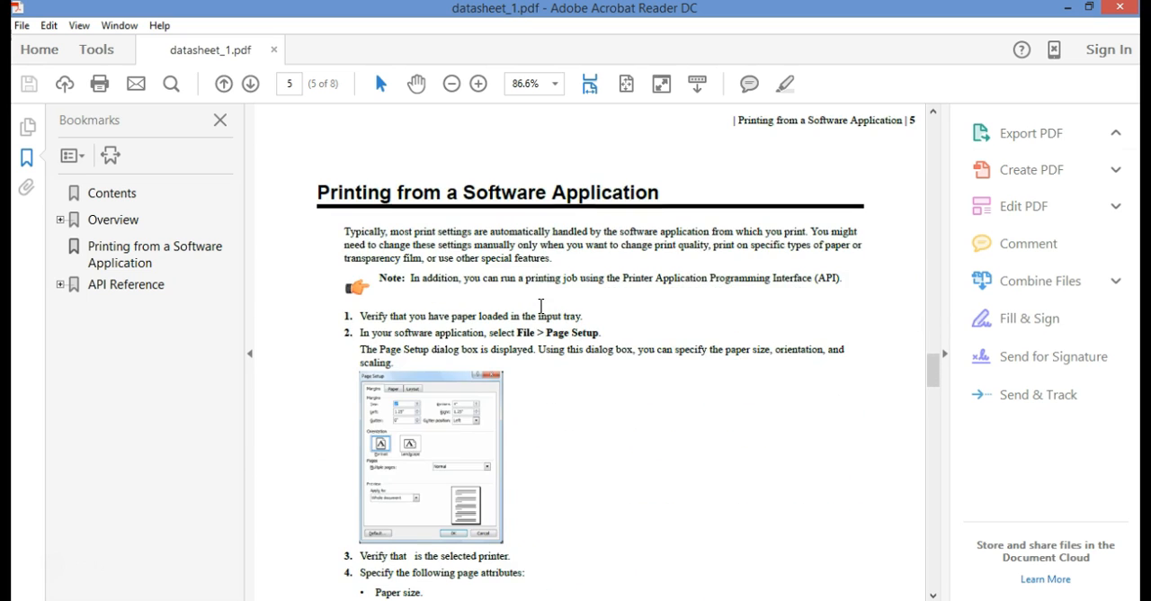
{"action": "scroll", "coordinate": [539, 314], "scroll_direction": "up", "scroll_amount": 20}
{"action": "left_click", "coordinate": [1030, 123]}
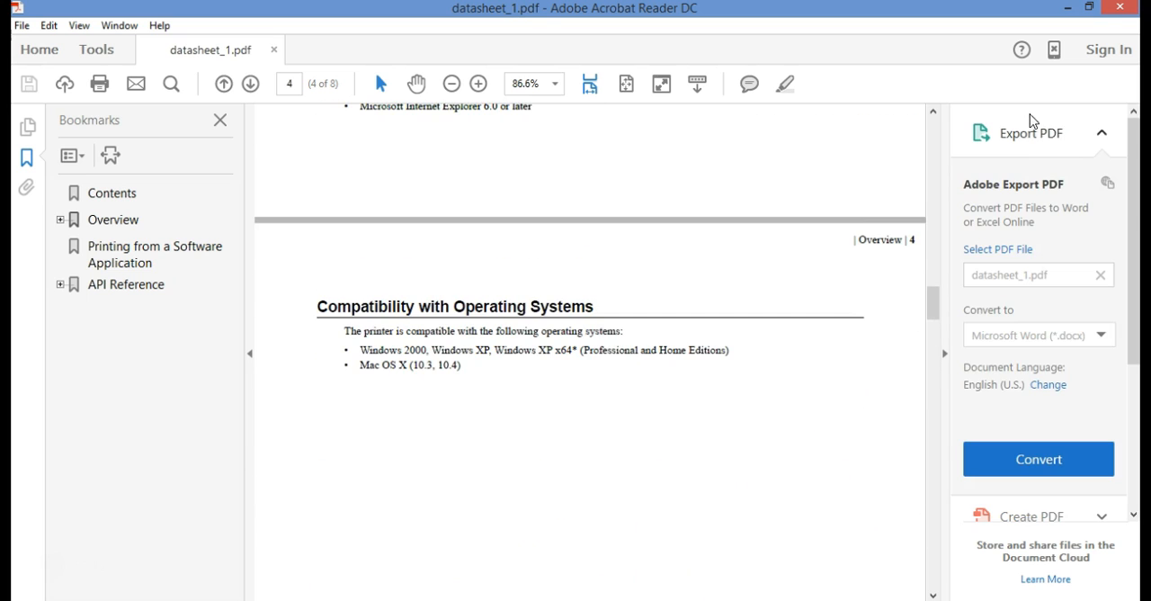
{"action": "left_click", "coordinate": [1120, 7]}
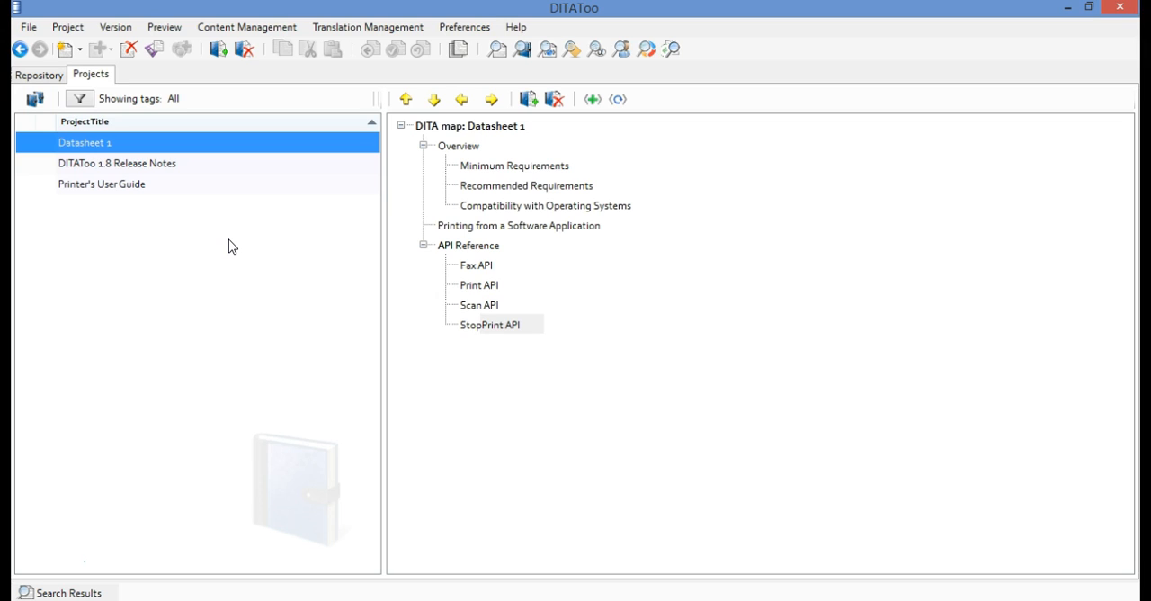
Create a project publishing profile named Basic_4Dev for Datasheet 1 that includes the Basic platform and the Developers audience
{"action": "left_click", "coordinate": [59, 29]}
{"action": "left_click", "coordinate": [136, 112]}
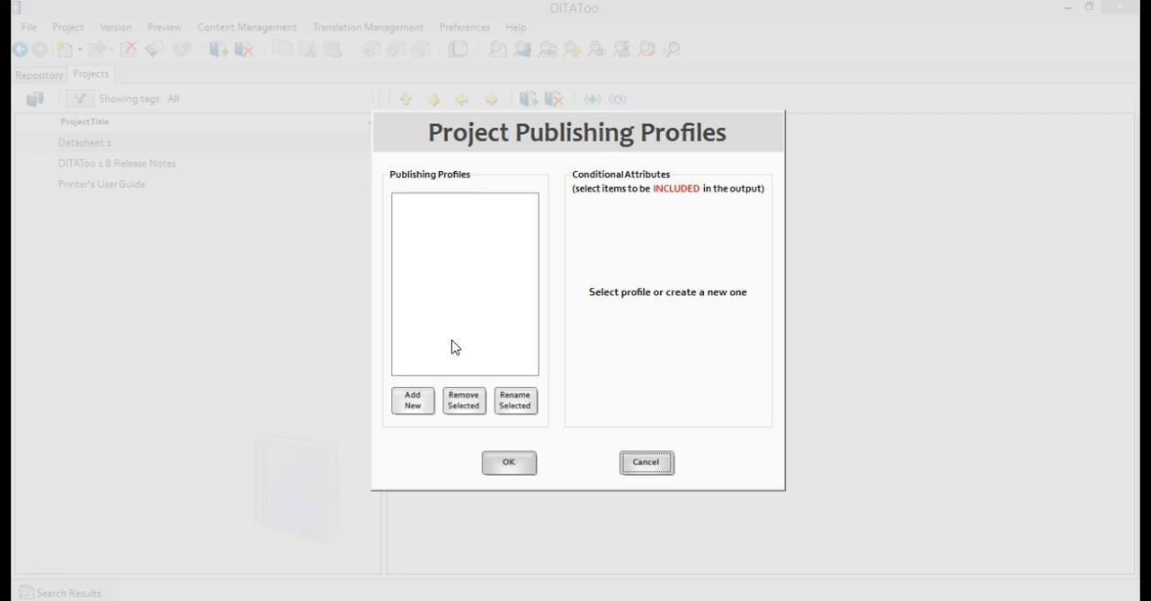
{"action": "left_click", "coordinate": [418, 399]}
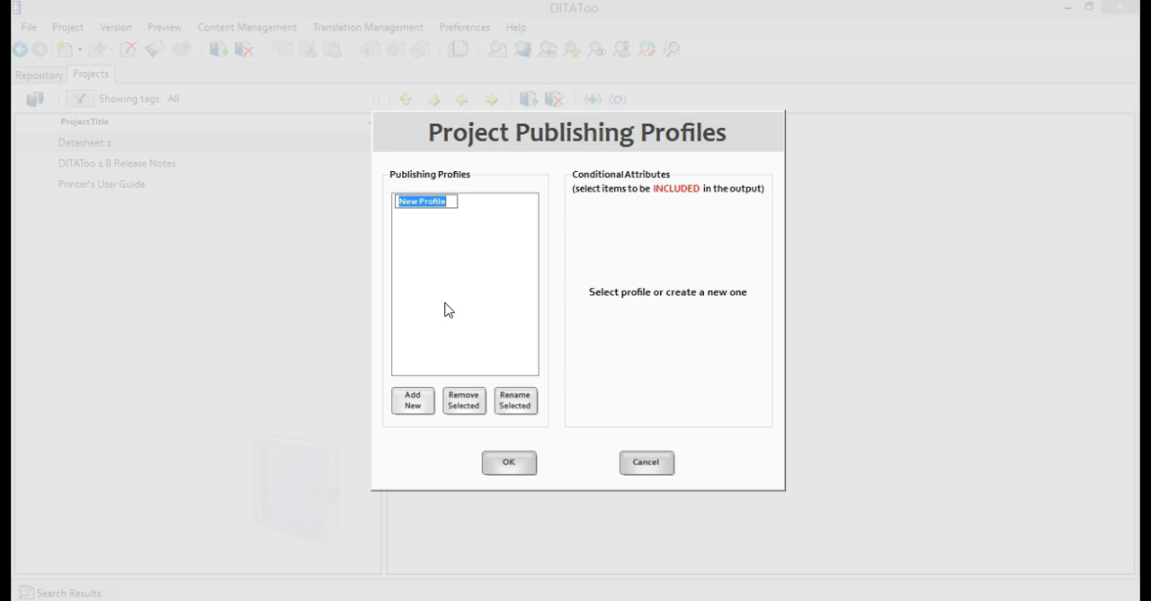
{"action": "type", "text": "Ba"}
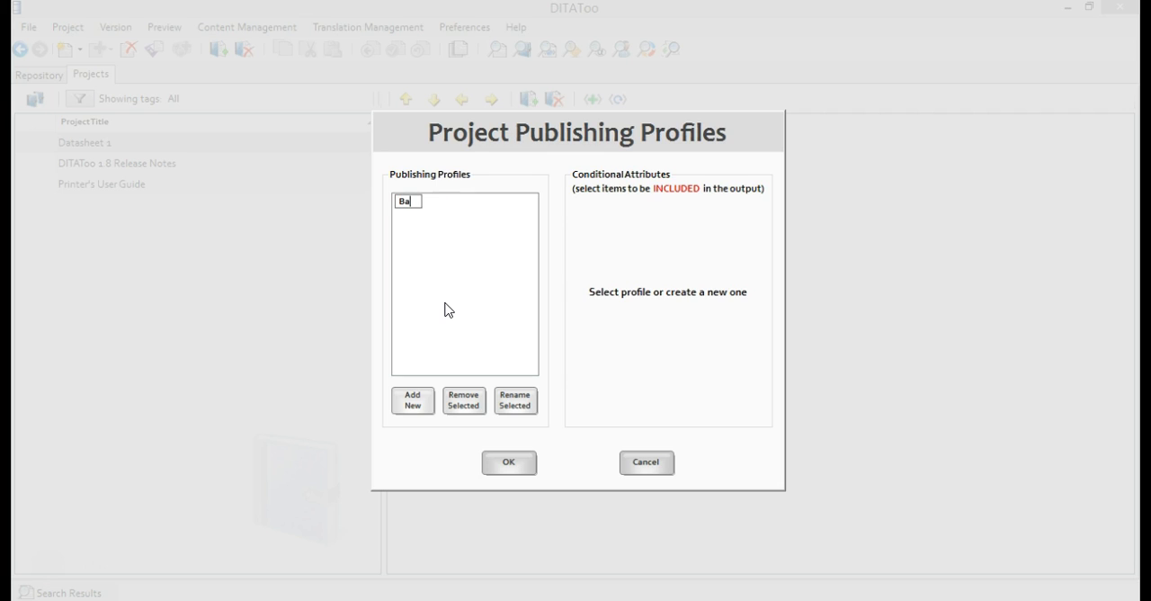
{"action": "type", "text": "sic_4Dev"}
{"action": "key", "text": "Return"}
{"action": "left_click", "coordinate": [432, 207]}
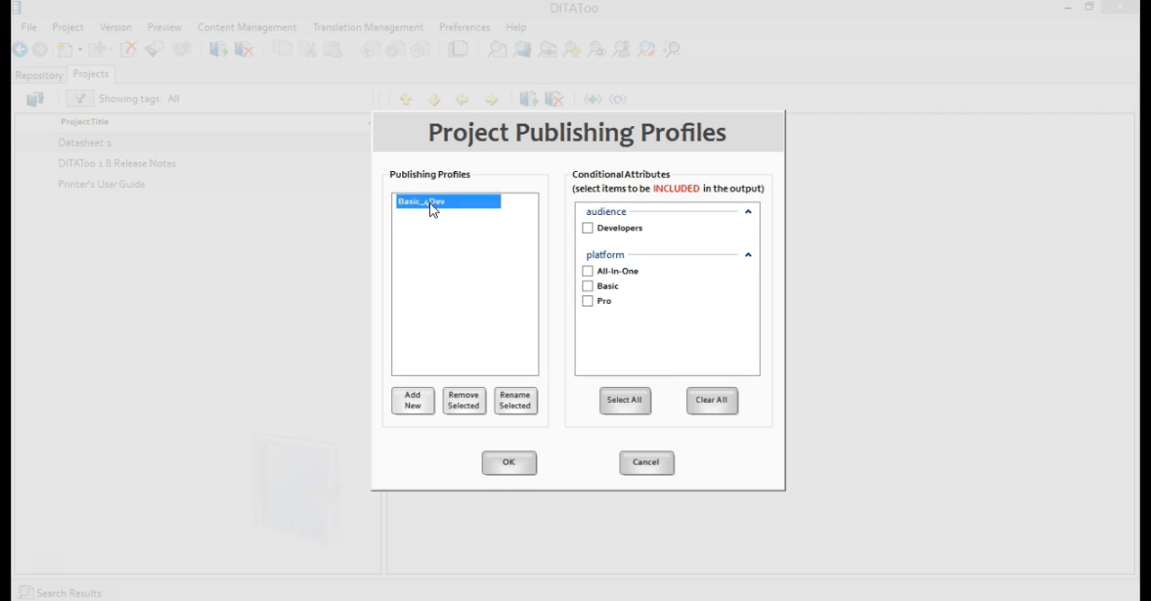
{"action": "left_click", "coordinate": [588, 286]}
{"action": "left_click", "coordinate": [588, 228]}
Add a publishing profile named Basic_nonDev that includes only the Basic platform
{"action": "left_click", "coordinate": [424, 401]}
{"action": "type", "text": "Basic_nonDev"}
{"action": "key", "text": "Return"}
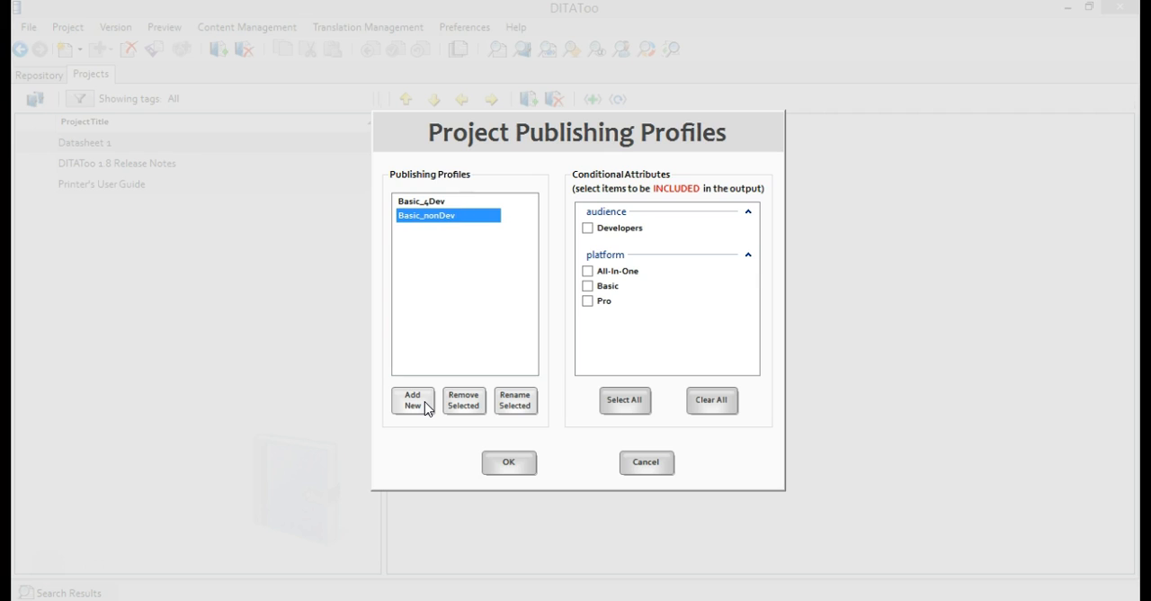
{"action": "left_click", "coordinate": [588, 286]}
Add a publishing profile named Pro_4Dev that includes the Pro platform and the Developers audience
{"action": "left_click", "coordinate": [423, 405]}
{"action": "type", "text": "Pro"}
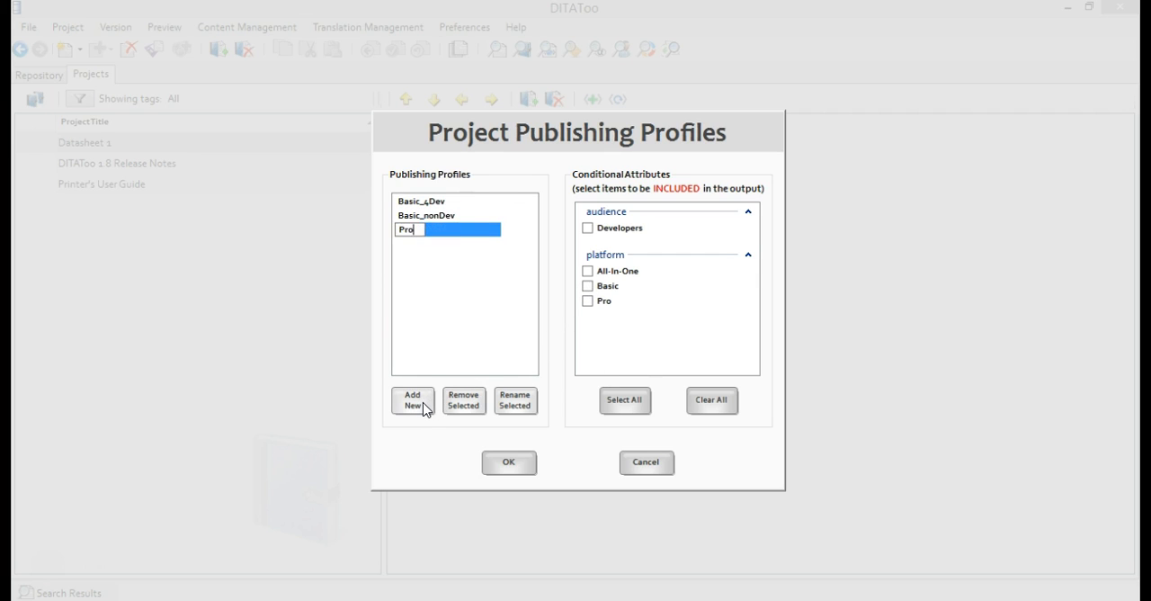
{"action": "type", "text": "_4Dev"}
{"action": "key", "text": "Return"}
{"action": "left_click", "coordinate": [588, 300]}
{"action": "left_click", "coordinate": [588, 227]}
Check the conditional attributes of the Basic_4Dev, Basic_nonDev and Pro_4Dev profiles and save the publishing profiles
{"action": "left_click", "coordinate": [454, 215]}
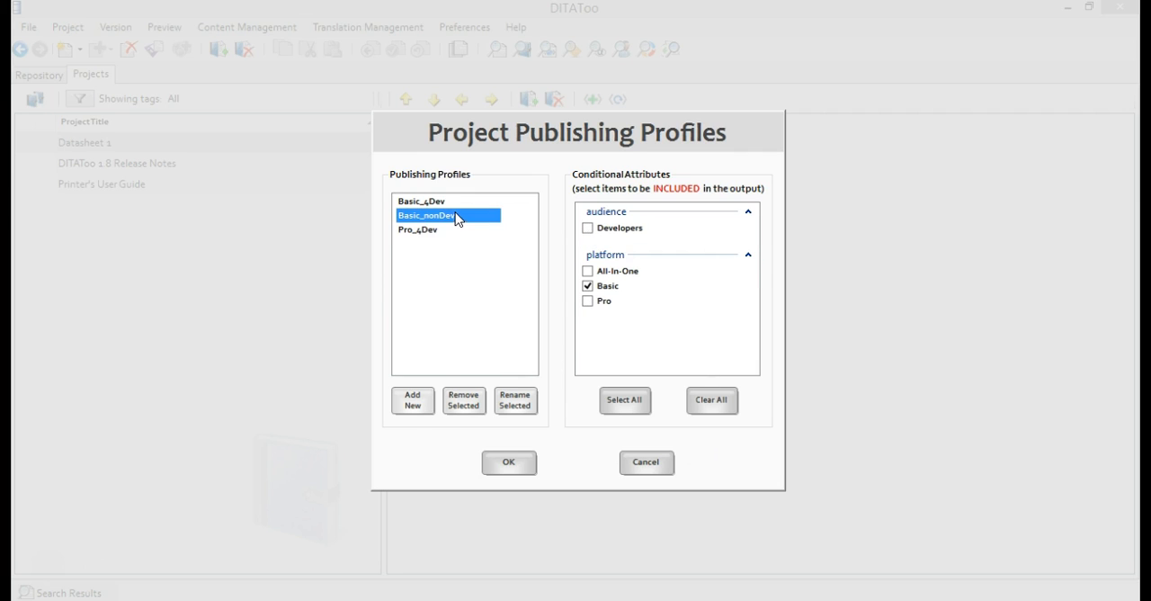
{"action": "left_click", "coordinate": [451, 200]}
{"action": "left_click", "coordinate": [456, 216]}
{"action": "left_click", "coordinate": [438, 231]}
{"action": "left_click", "coordinate": [449, 218]}
{"action": "left_click", "coordinate": [446, 205]}
{"action": "left_click", "coordinate": [522, 463]}
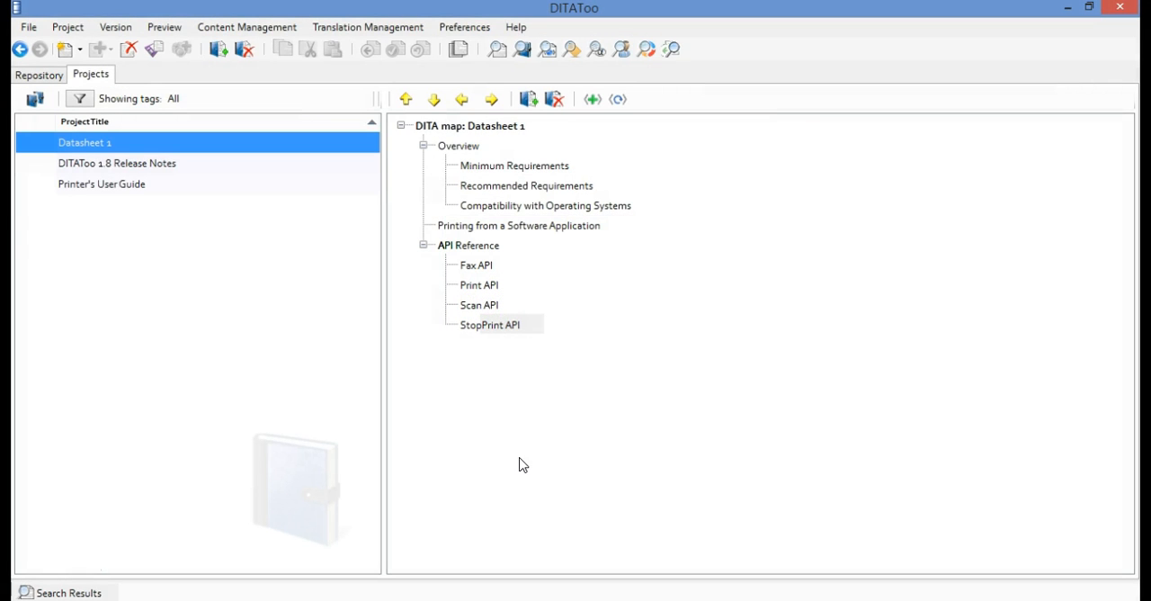
Review manual item selection and the Basic_nonDev and Basic_4Dev profiles in the conditional publishing options for Datasheet 1 without publishing
{"action": "left_click", "coordinate": [68, 27]}
{"action": "left_click", "coordinate": [137, 129]}
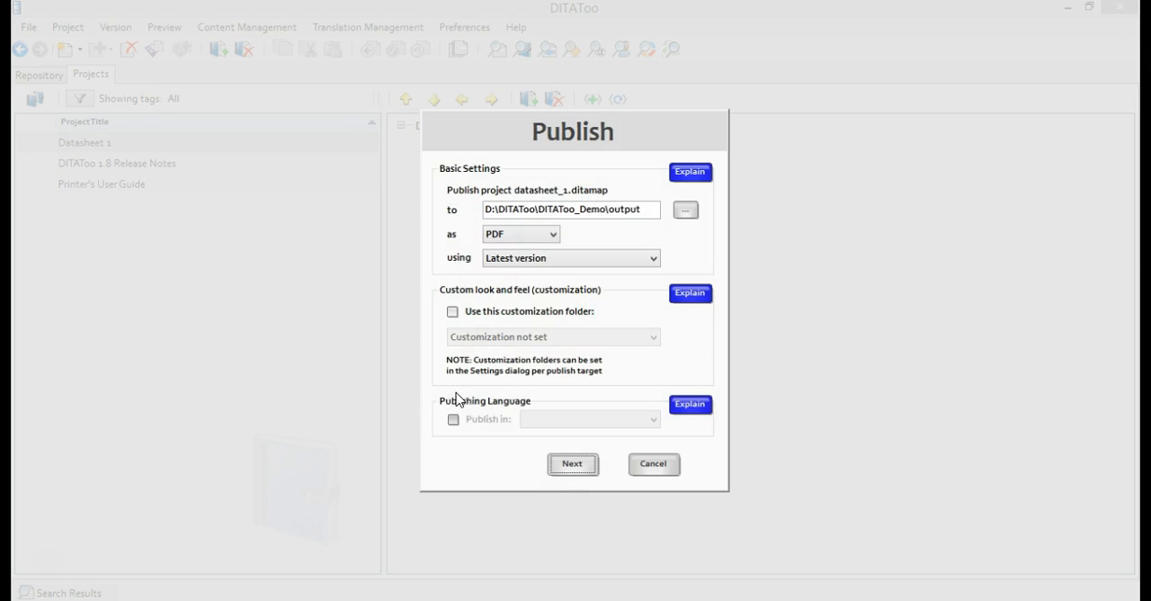
{"action": "left_click", "coordinate": [585, 467]}
{"action": "left_click", "coordinate": [486, 189]}
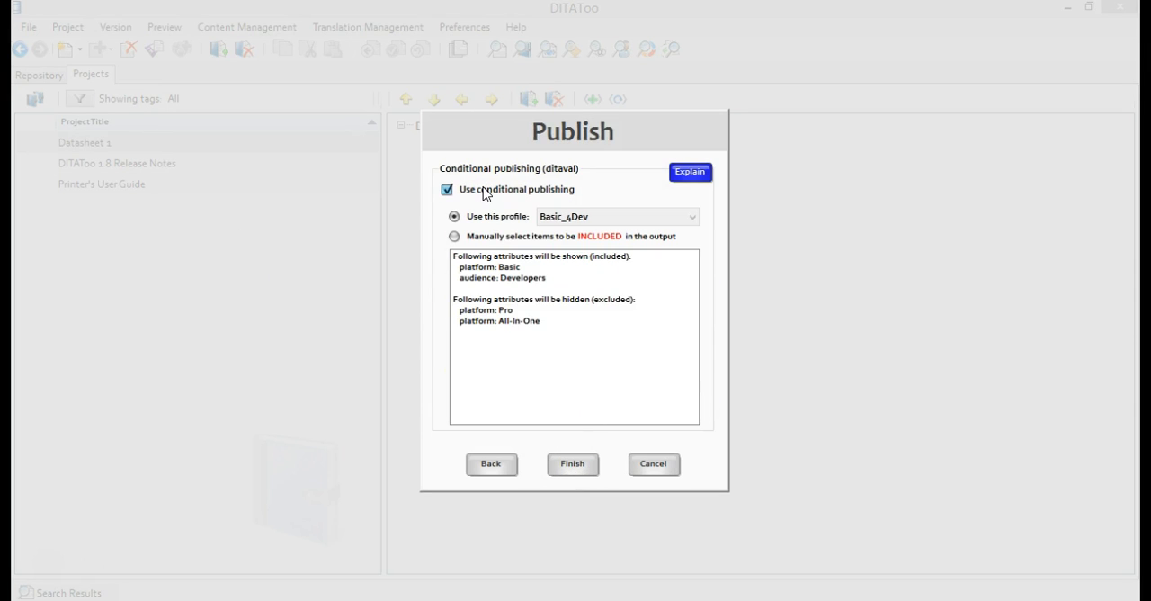
{"action": "left_click", "coordinate": [499, 236]}
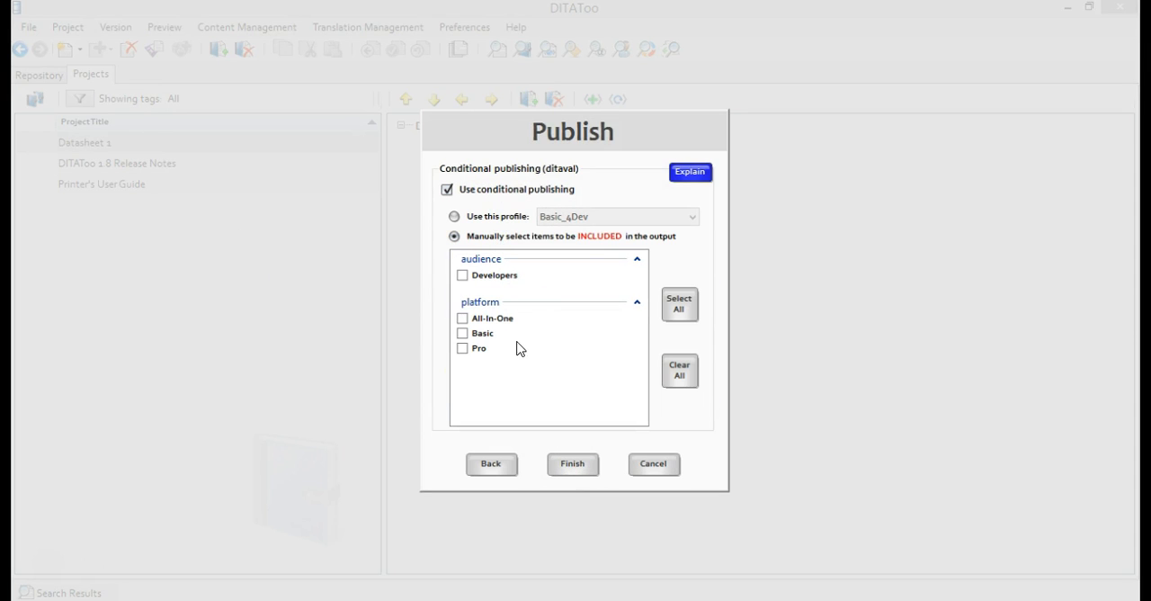
{"action": "left_click", "coordinate": [474, 218]}
{"action": "left_click", "coordinate": [622, 220]}
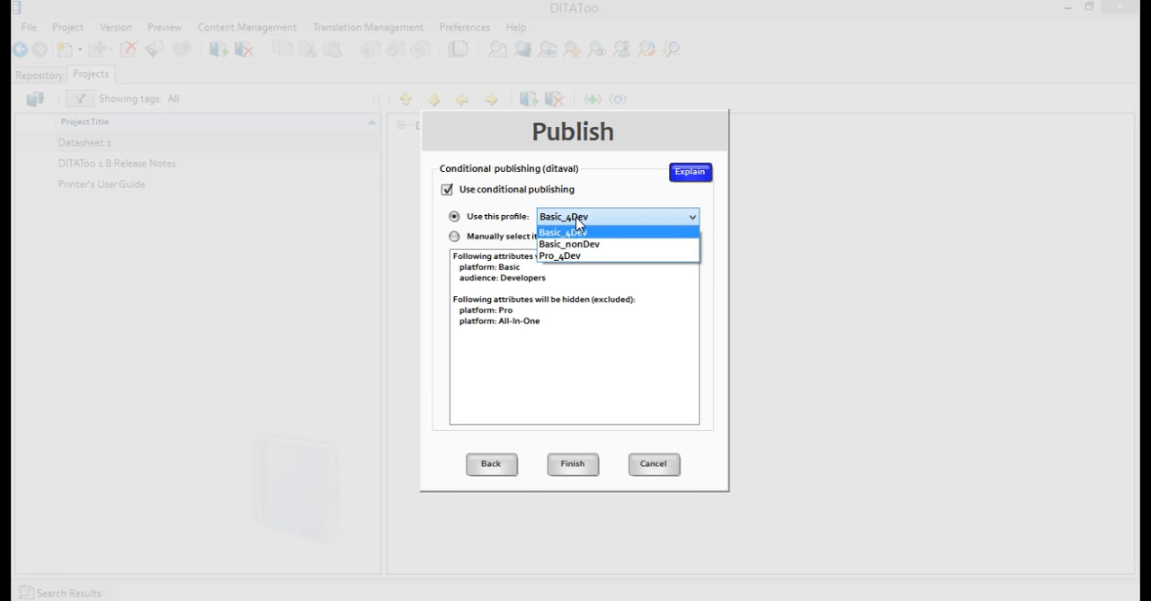
{"action": "left_click", "coordinate": [573, 244]}
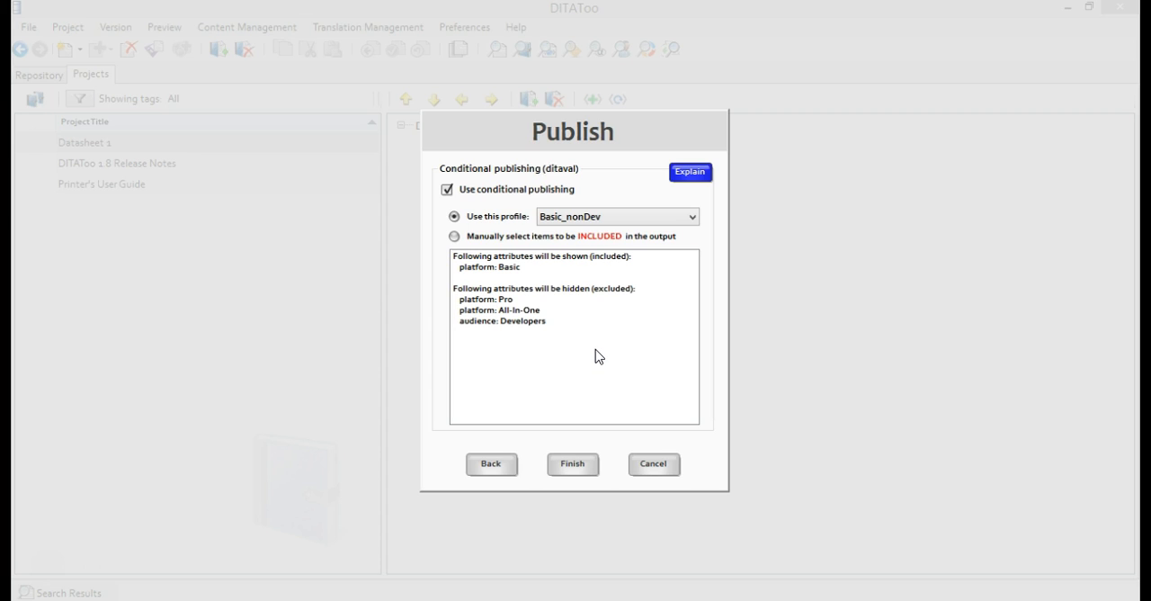
{"action": "left_click", "coordinate": [595, 218]}
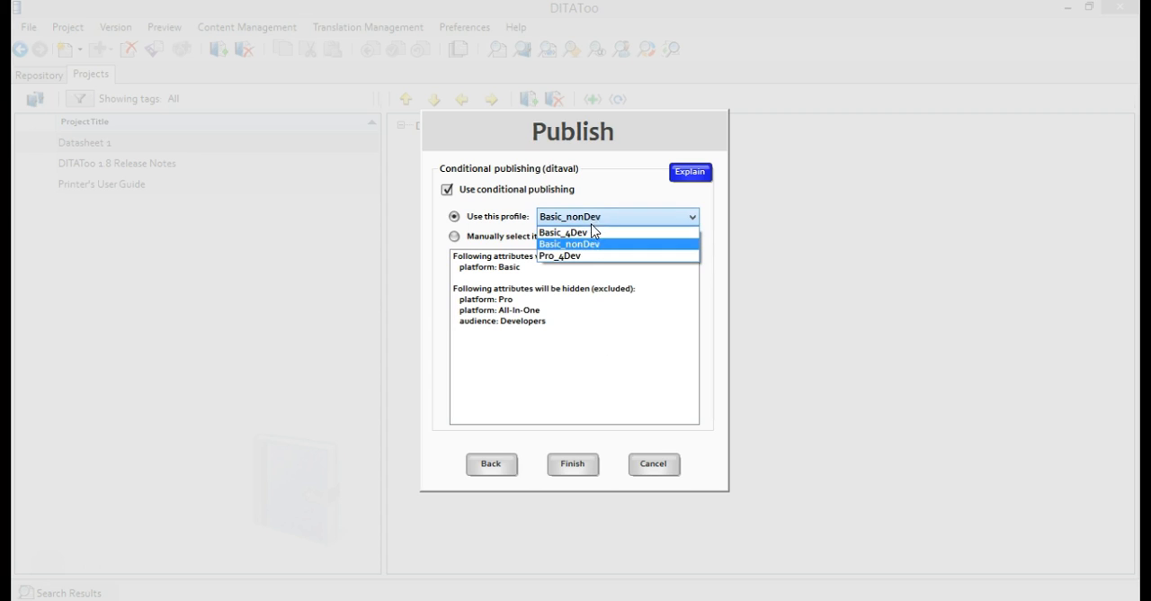
{"action": "left_click", "coordinate": [590, 237]}
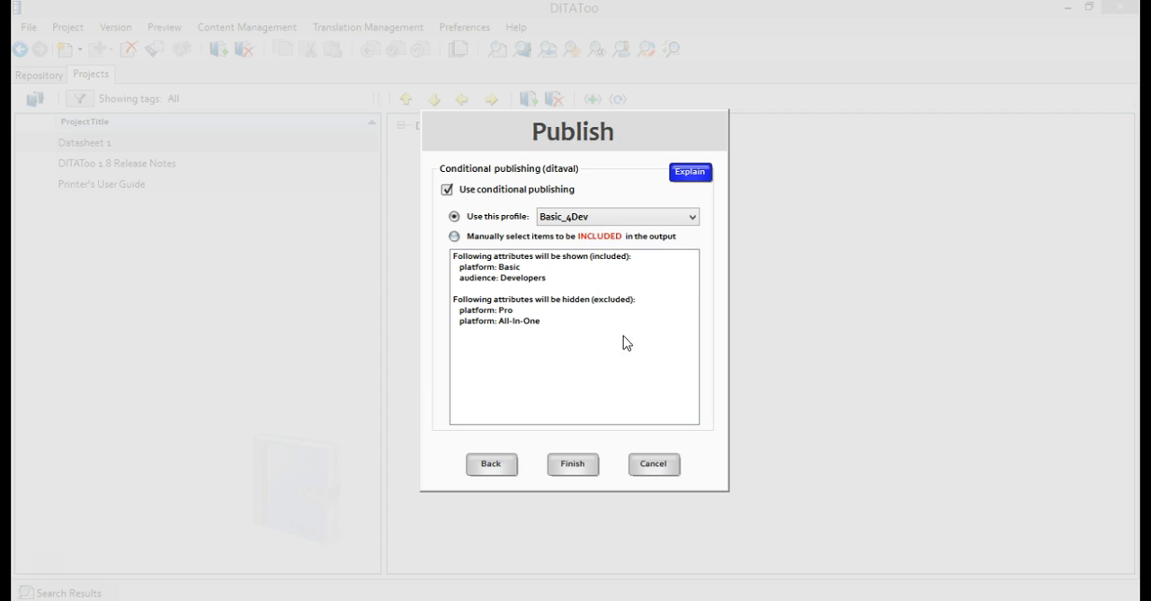
{"action": "left_click", "coordinate": [667, 465]}
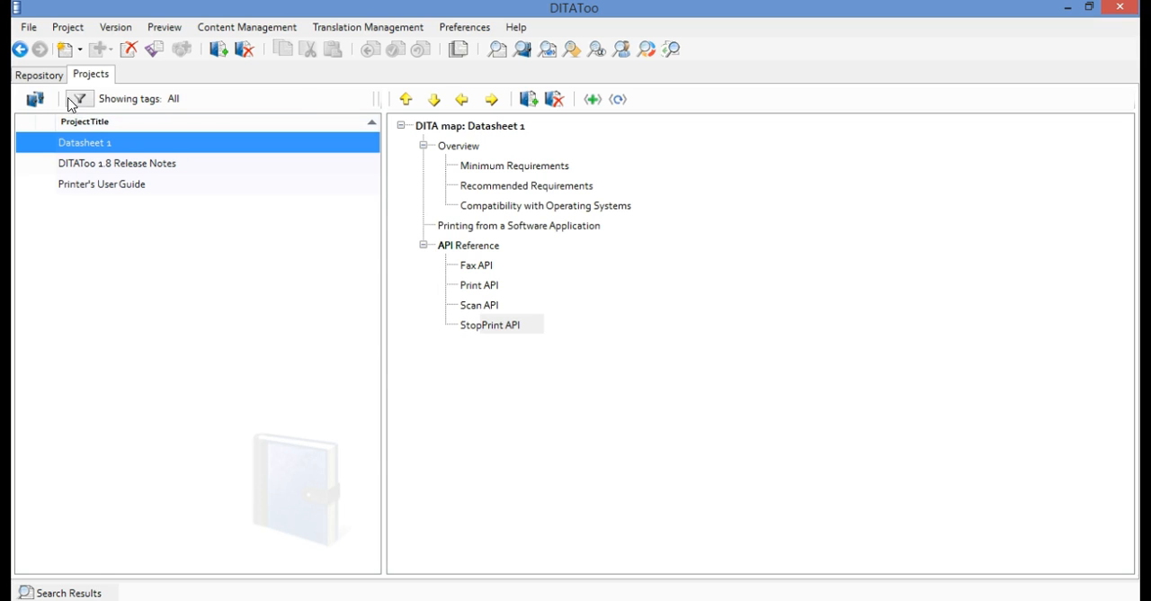
Change the workflow state of datasheet_1.ditamap in Product Datasheets to In Translation, applying it to all referenced files
{"action": "left_click", "coordinate": [43, 76]}
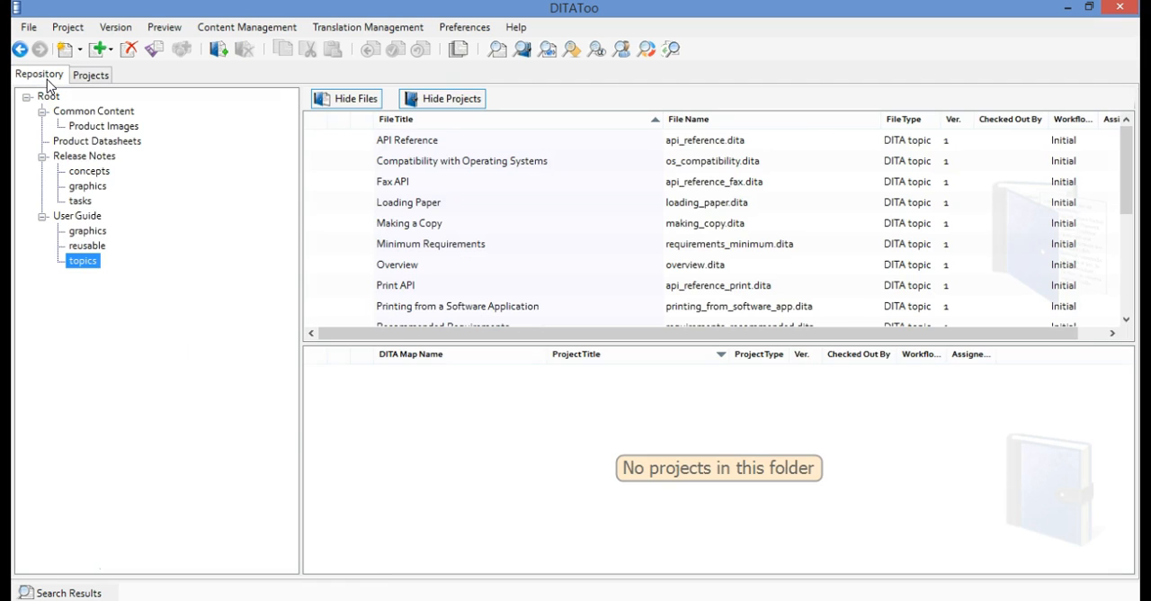
{"action": "left_click", "coordinate": [93, 144]}
{"action": "left_click", "coordinate": [383, 378]}
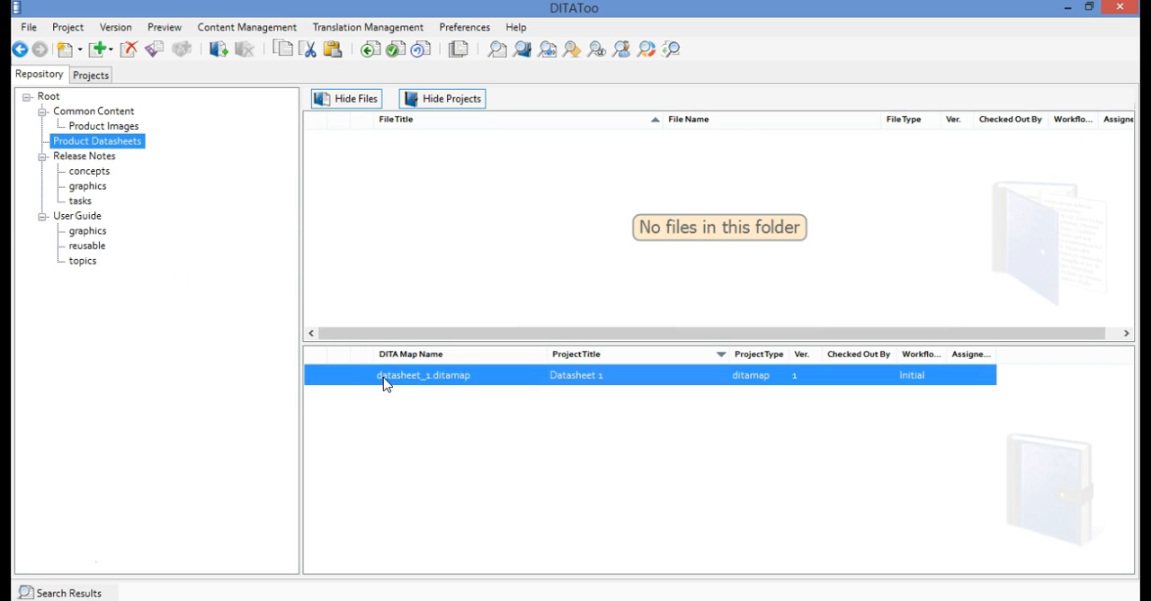
{"action": "right_click", "coordinate": [491, 383]}
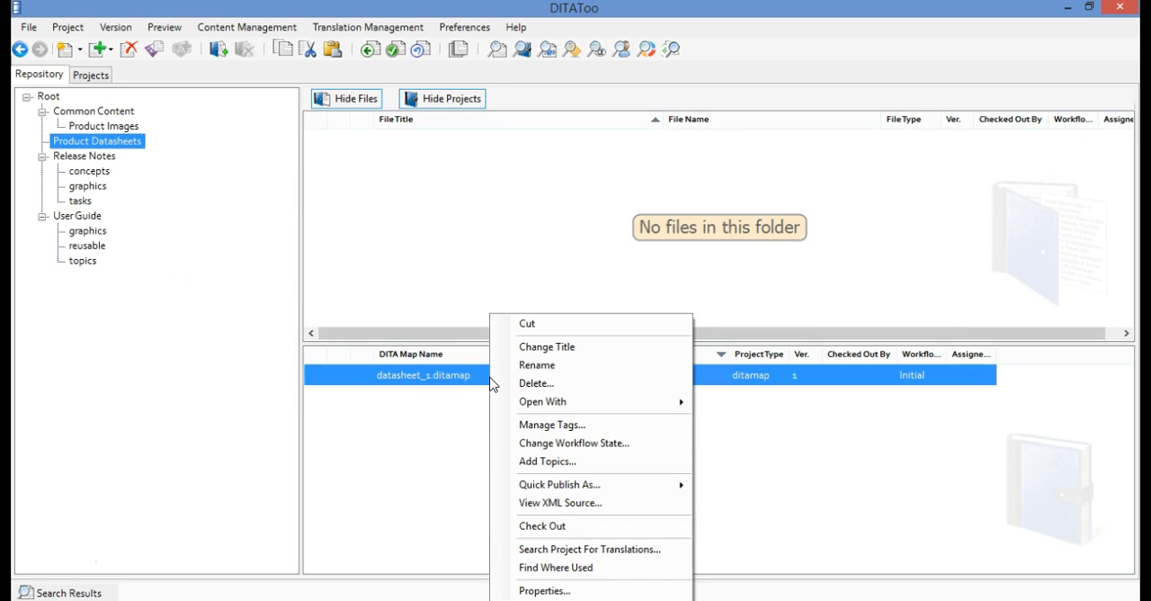
{"action": "left_click", "coordinate": [638, 444]}
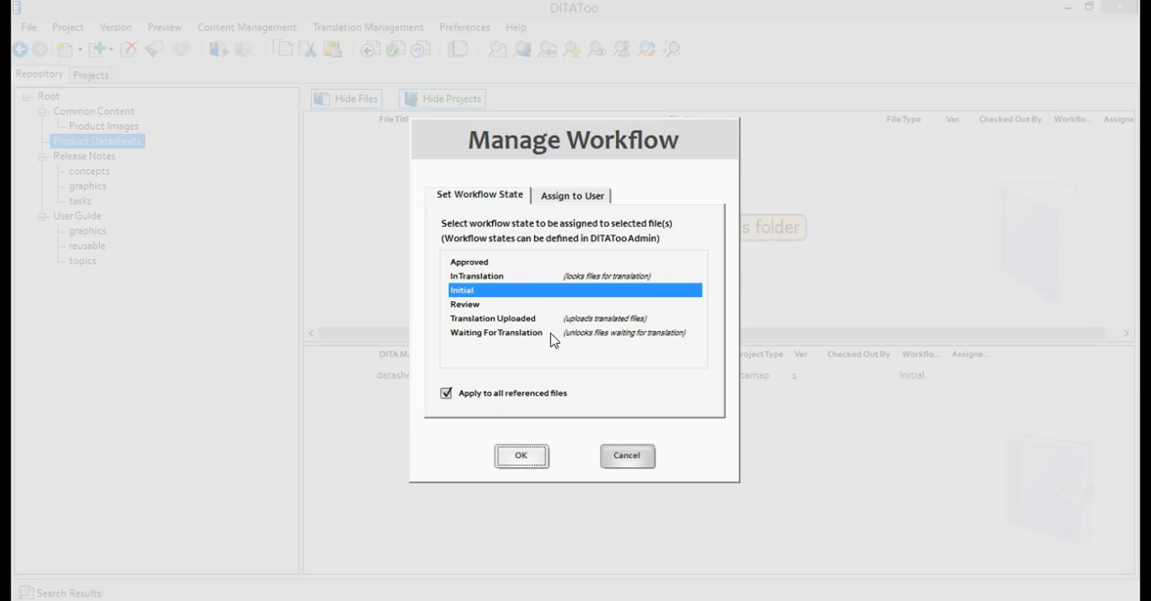
{"action": "left_click", "coordinate": [504, 279]}
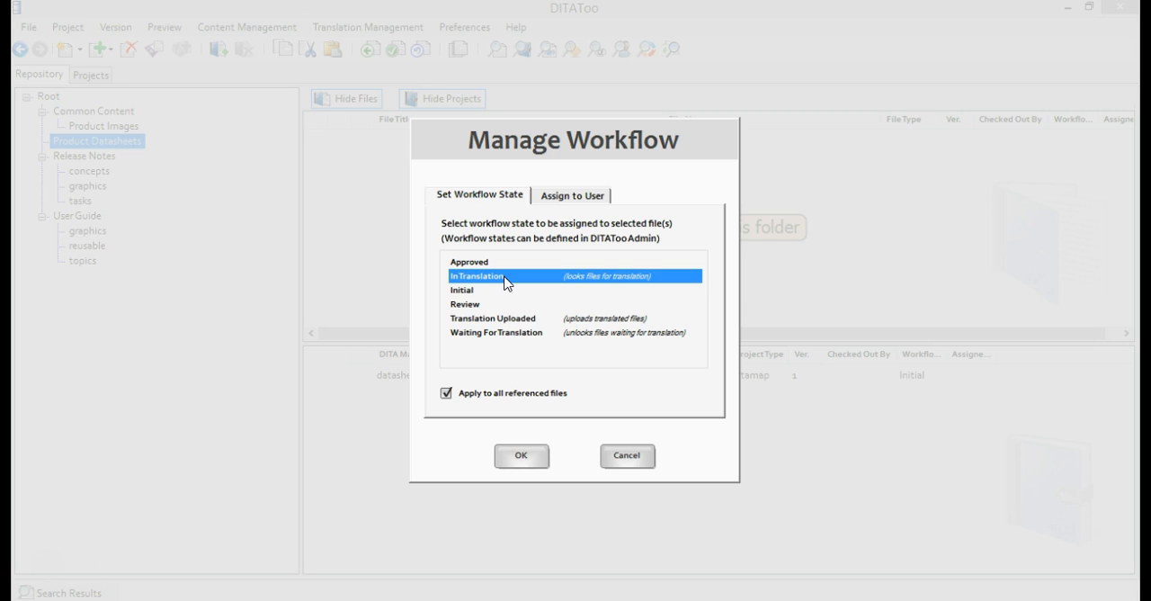
{"action": "left_click", "coordinate": [529, 458]}
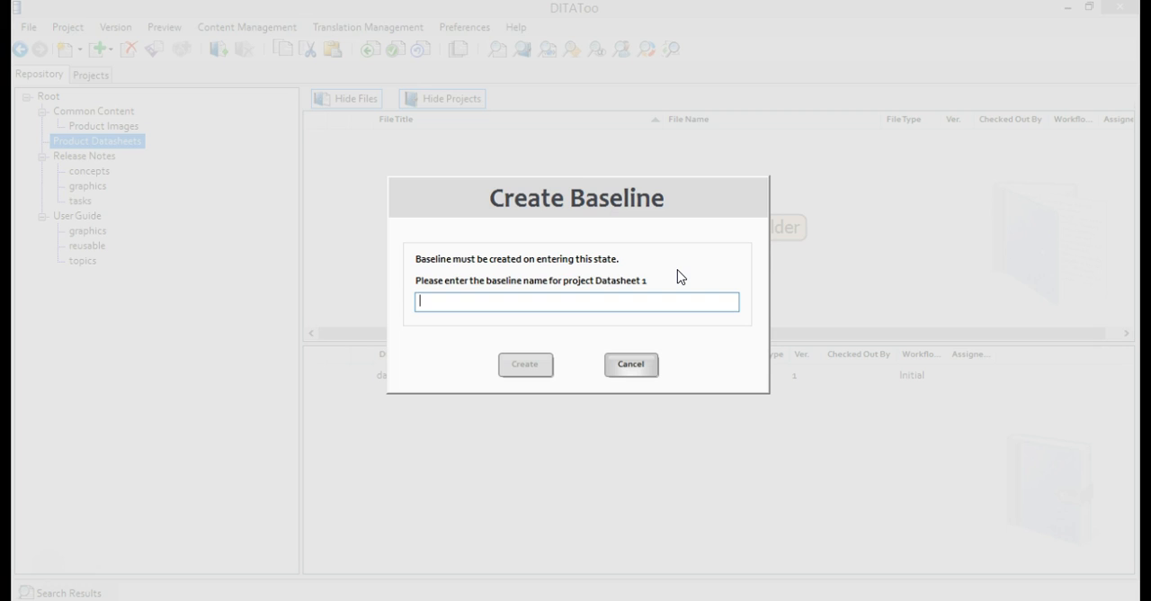
Create the required baseline for project Datasheet 1 with the name DS Release 1.0
{"action": "type", "text": "DS Release 1.0"}
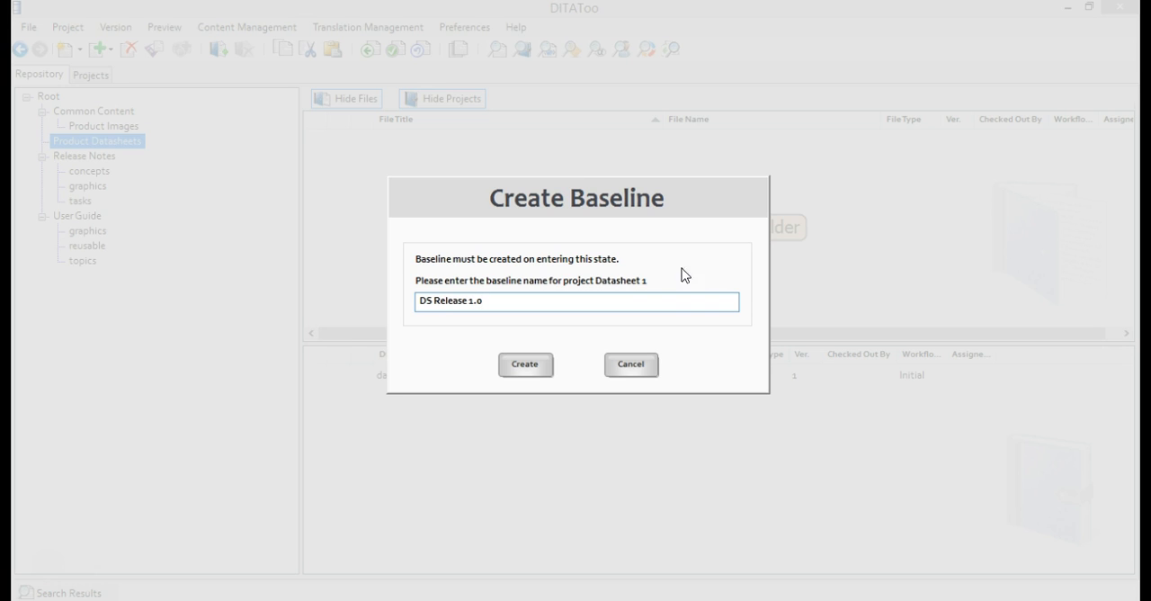
{"action": "left_click", "coordinate": [524, 365]}
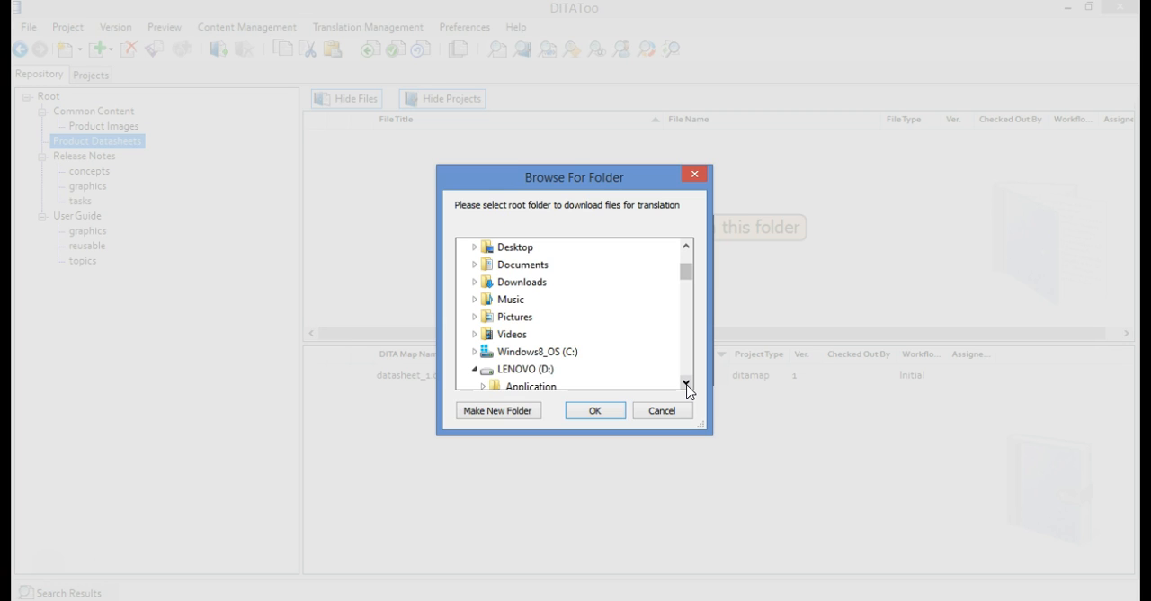
Choose the 4translation folder under DITAToo_Demo as the root folder for downloading the files for translation
{"action": "scroll", "coordinate": [687, 389], "scroll_direction": "down", "scroll_amount": 4}
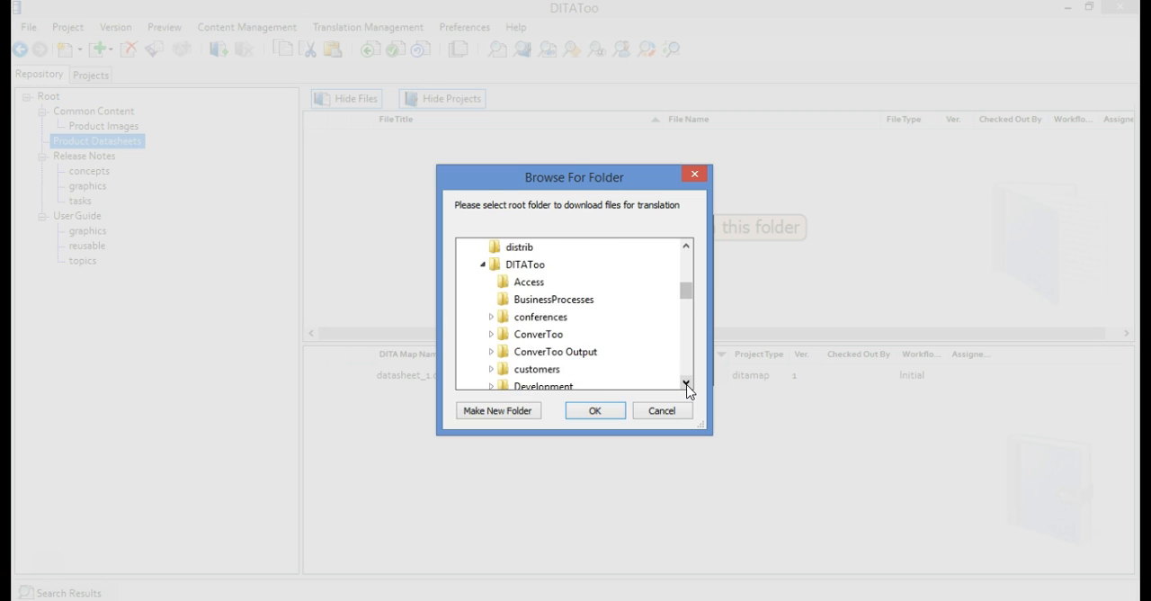
{"action": "scroll", "coordinate": [687, 389], "scroll_direction": "down", "scroll_amount": 3}
{"action": "left_click", "coordinate": [550, 334]}
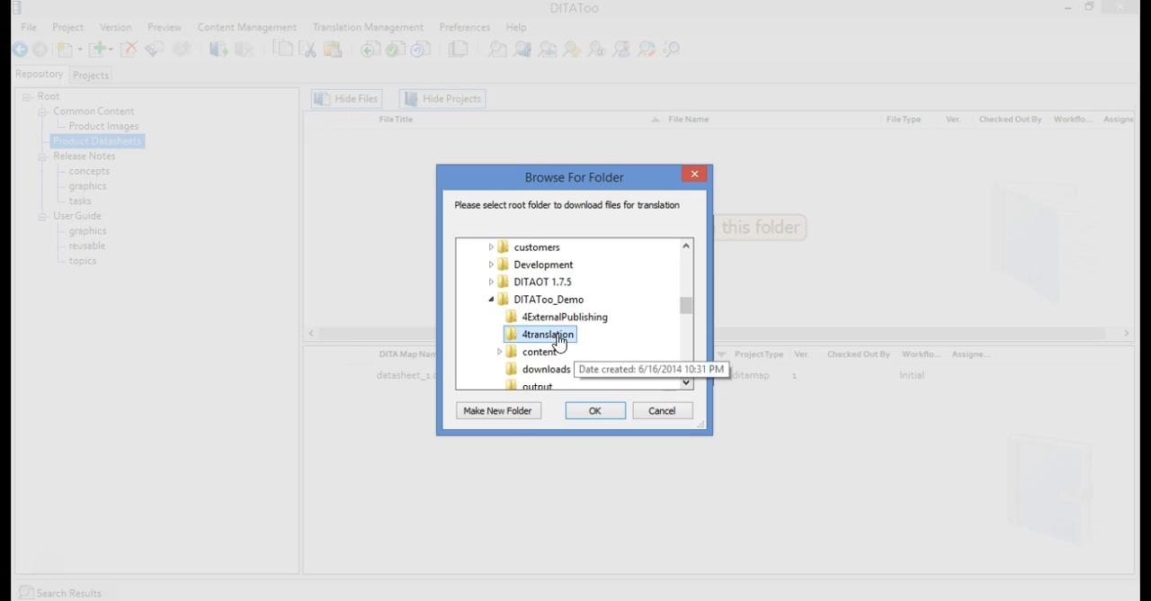
{"action": "left_click", "coordinate": [595, 410]}
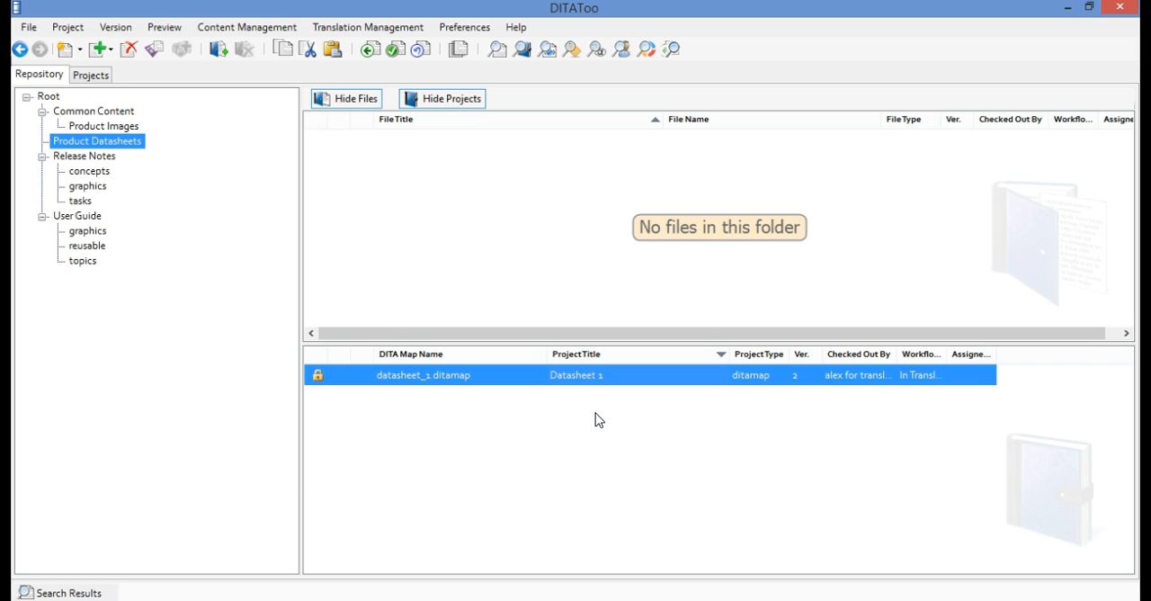
Check the translation locks on the files in the User Guide topics folder, including the Overview topic
{"action": "left_click", "coordinate": [88, 261]}
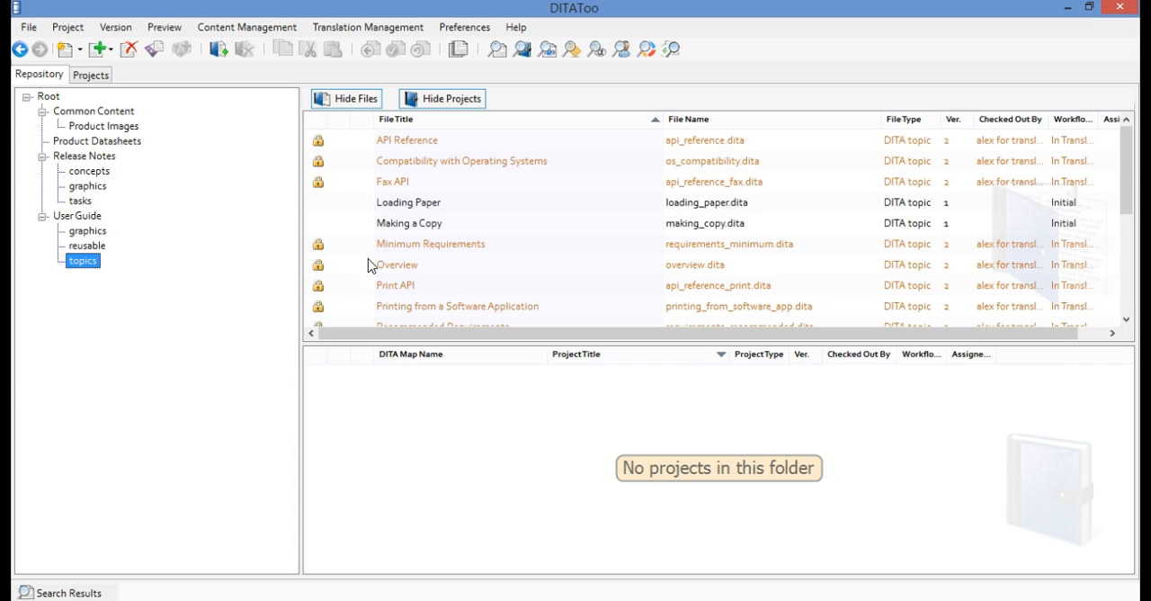
{"action": "mouse_move", "coordinate": [320, 254]}
{"action": "left_click", "coordinate": [413, 267]}
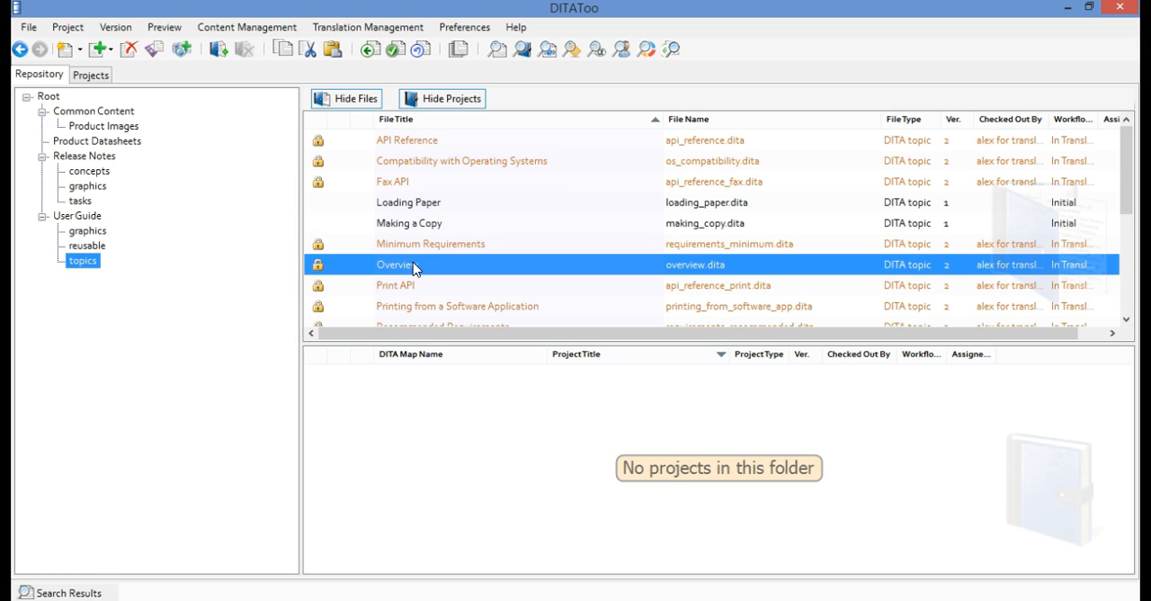
Undo the translation lock on the Datasheet 1 project and its referenced files
{"action": "left_click", "coordinate": [111, 76]}
{"action": "left_click", "coordinate": [137, 149]}
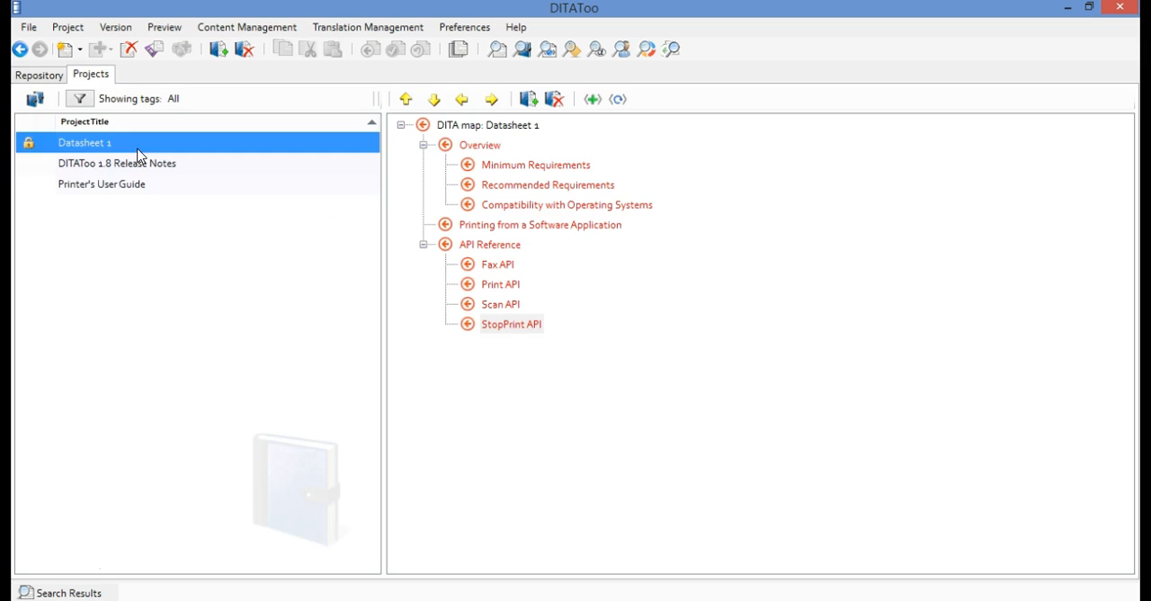
{"action": "left_click", "coordinate": [390, 29]}
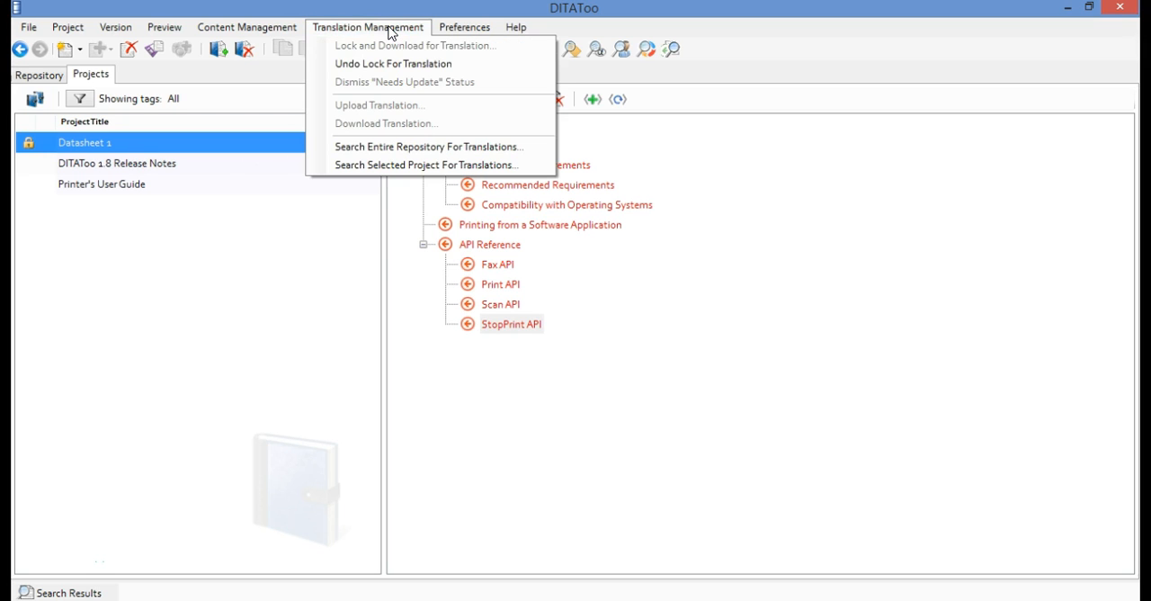
{"action": "left_click", "coordinate": [454, 65]}
{"action": "left_click", "coordinate": [586, 381]}
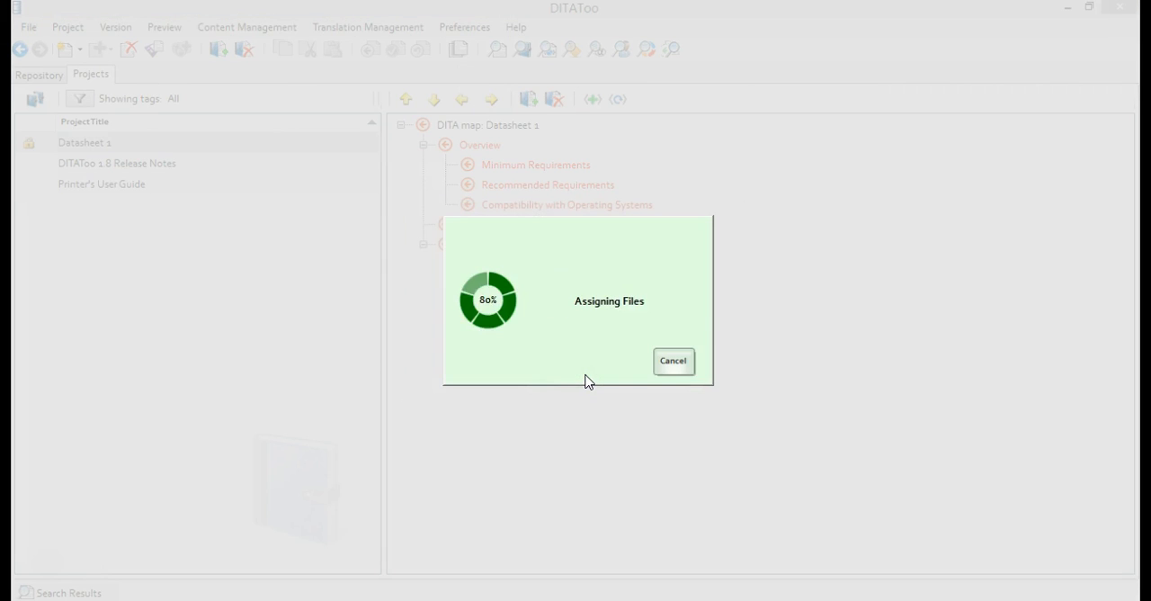
{"action": "left_click", "coordinate": [533, 388]}
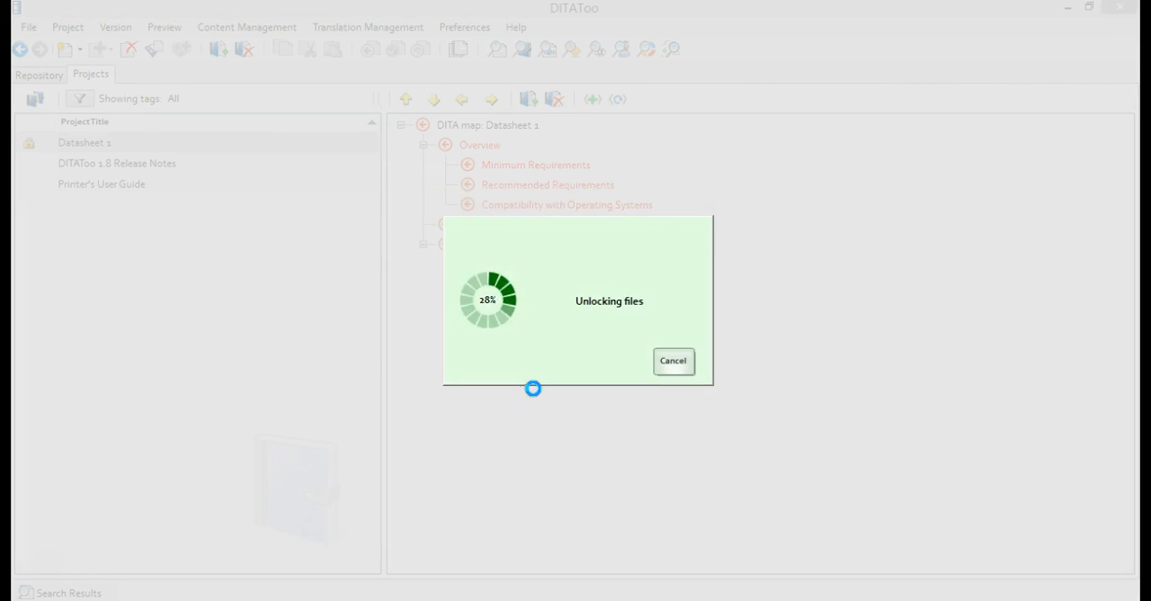
Find where the Overview topic from the User Guide topics folder is used, then close the search results
{"action": "left_click", "coordinate": [43, 75]}
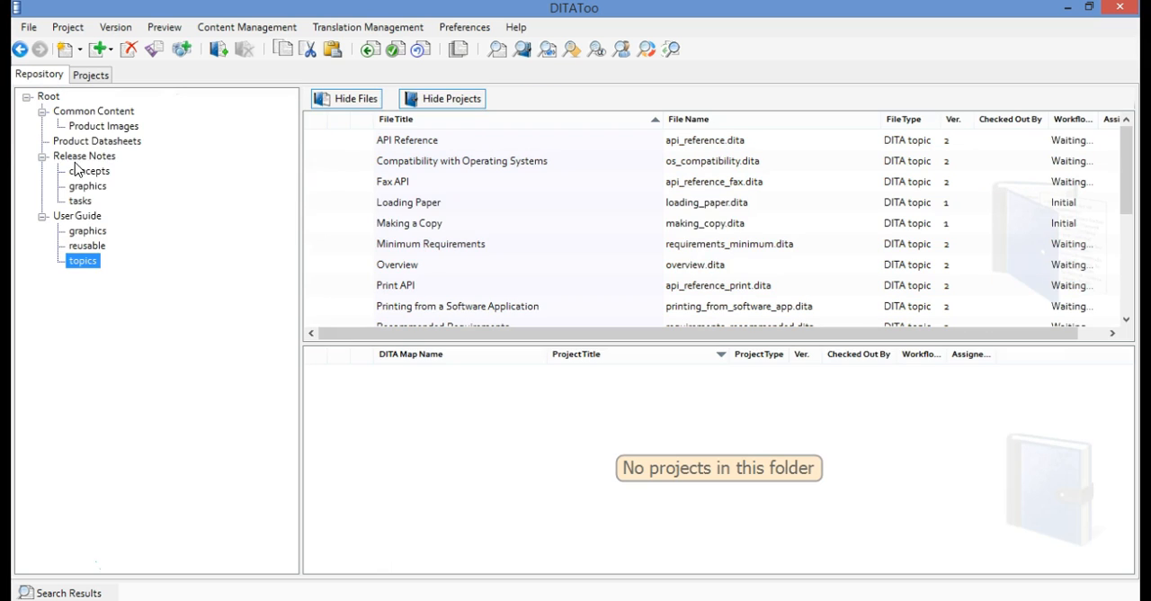
{"action": "left_click", "coordinate": [432, 268]}
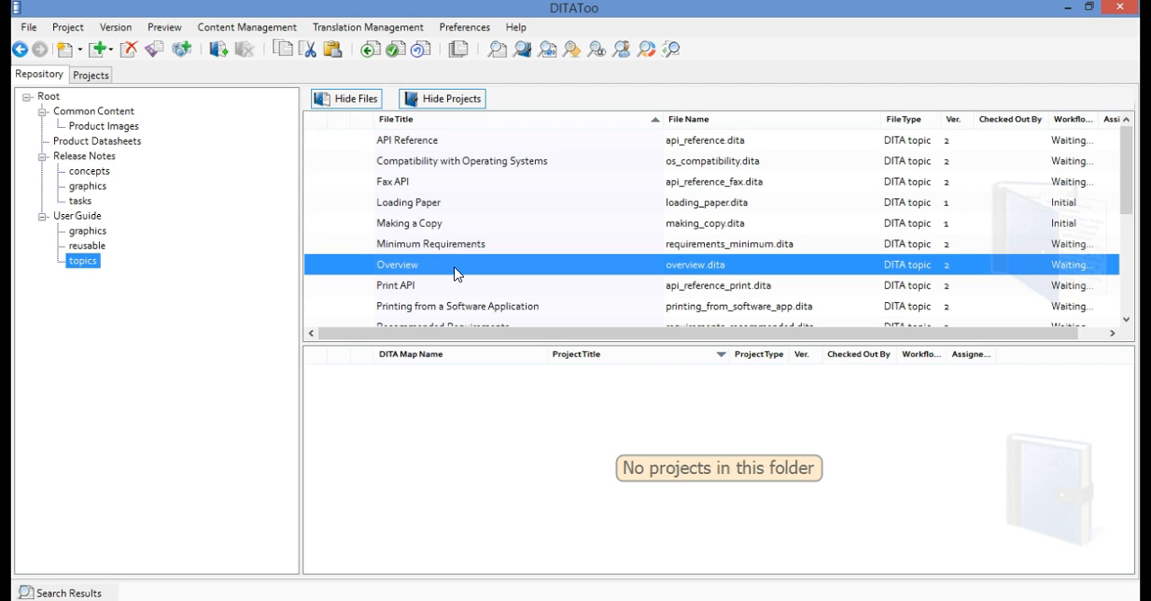
{"action": "right_click", "coordinate": [455, 273]}
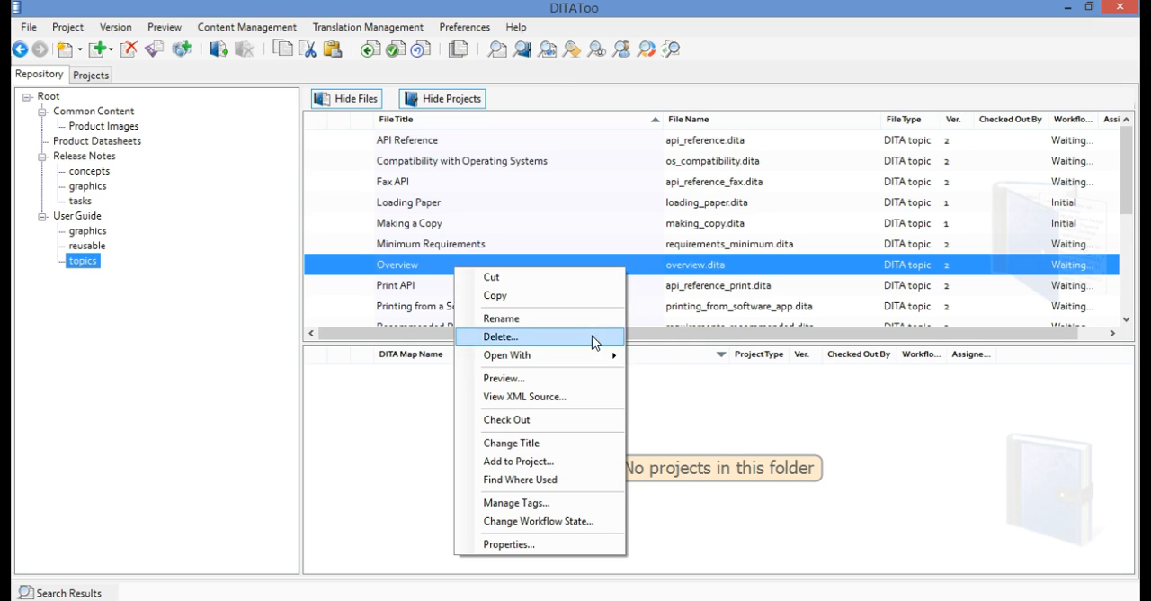
{"action": "left_click", "coordinate": [592, 489]}
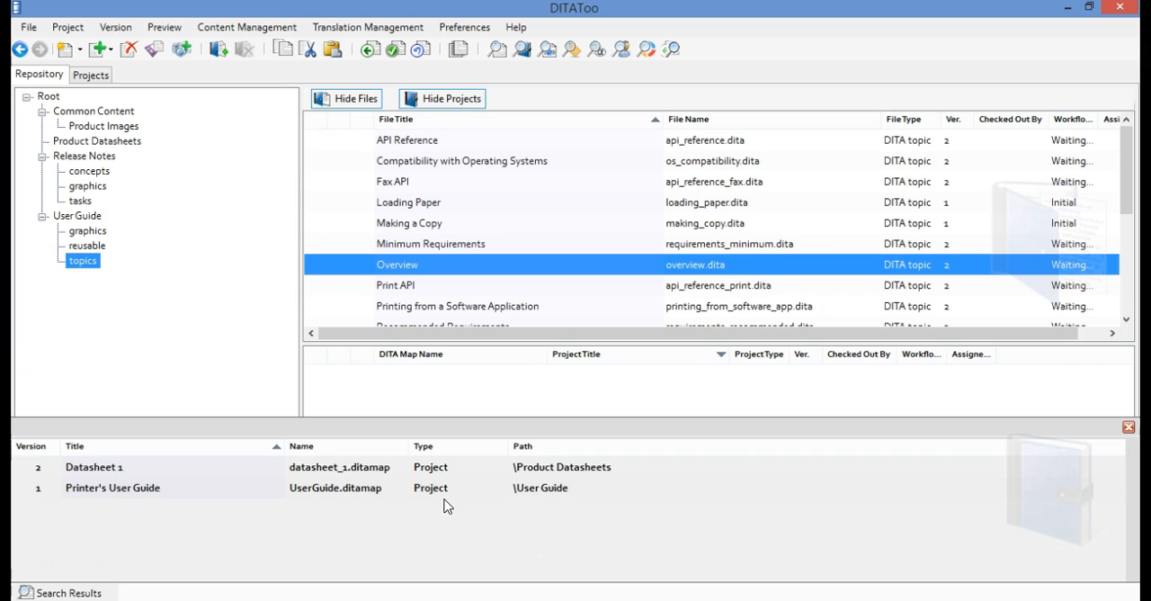
{"action": "left_click", "coordinate": [587, 466]}
{"action": "left_click", "coordinate": [558, 490]}
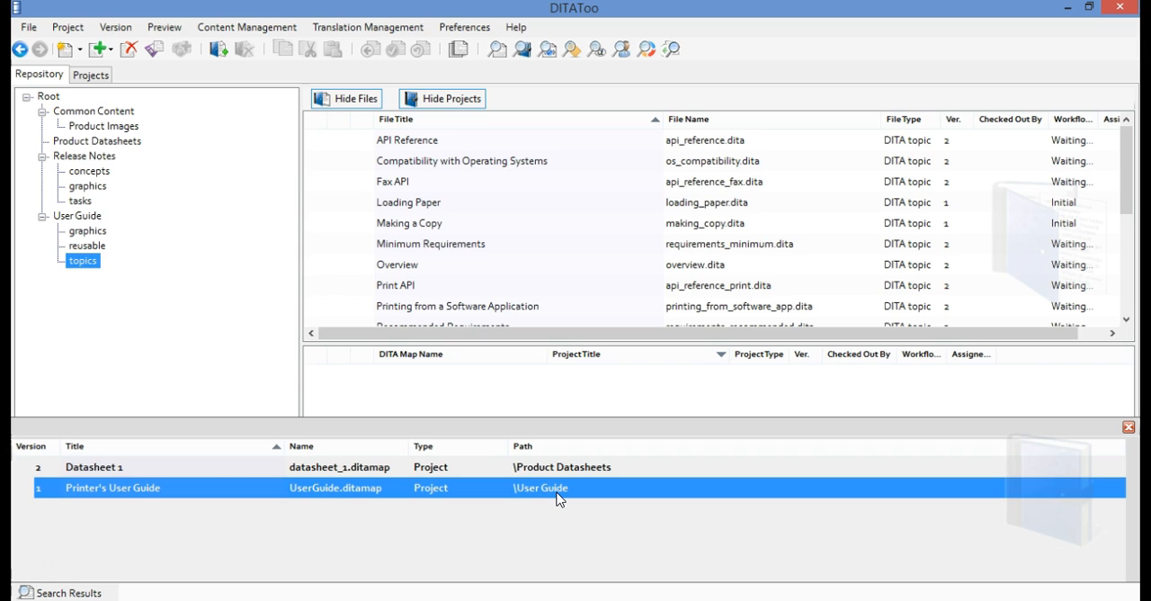
{"action": "left_click", "coordinate": [1128, 427]}
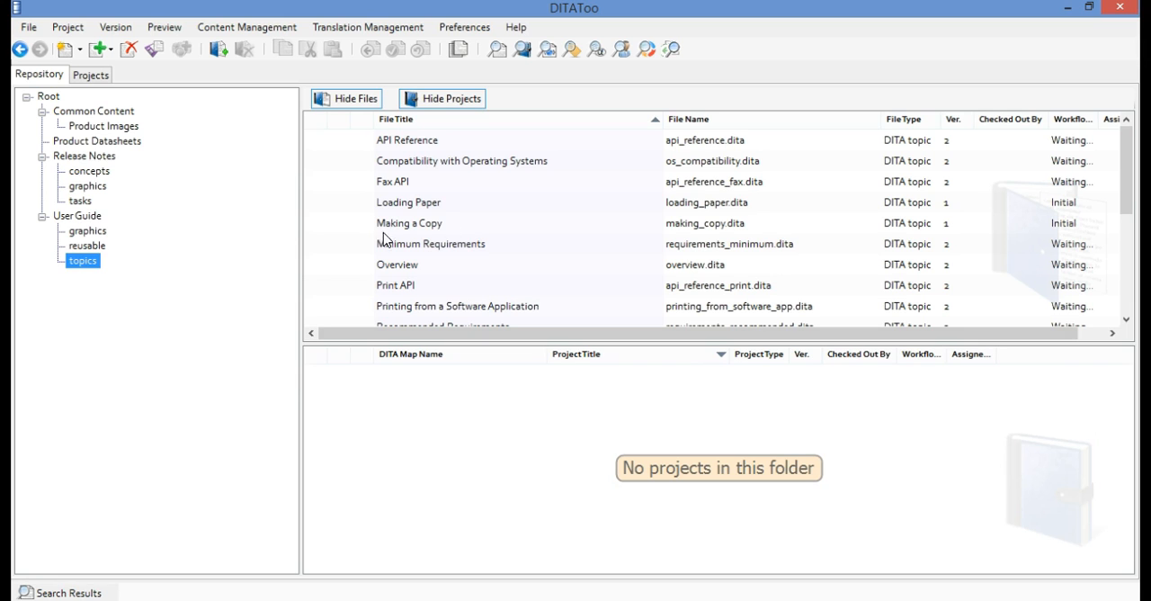
Open the Overview topic for editing in oXygen XML Author, checking out overview.dita
{"action": "double_click", "coordinate": [390, 264]}
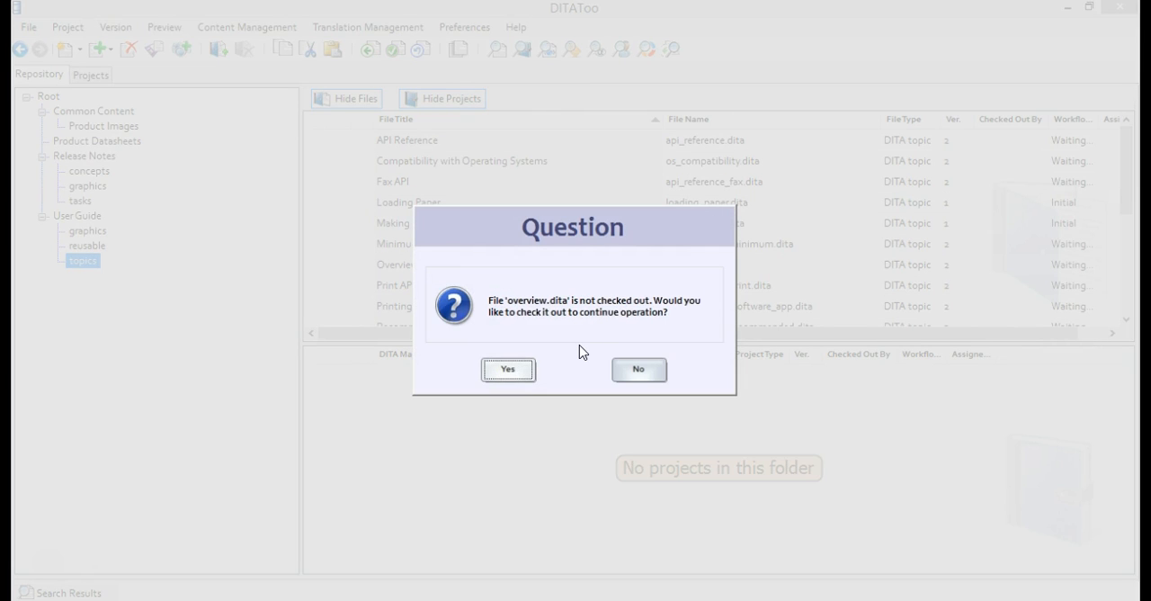
{"action": "left_click", "coordinate": [516, 372]}
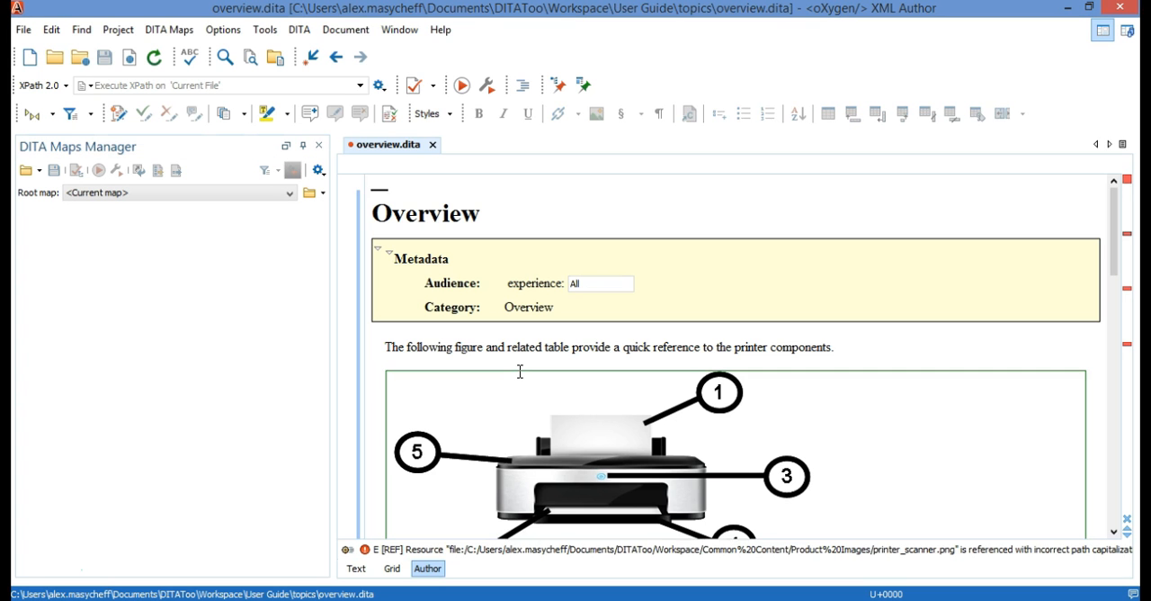
{"action": "mouse_move", "coordinate": [519, 371]}
Add a paragraph reading "This is a new paragraph" after the introductory sentence above the printer figure in overview.dita
{"action": "left_click", "coordinate": [512, 347]}
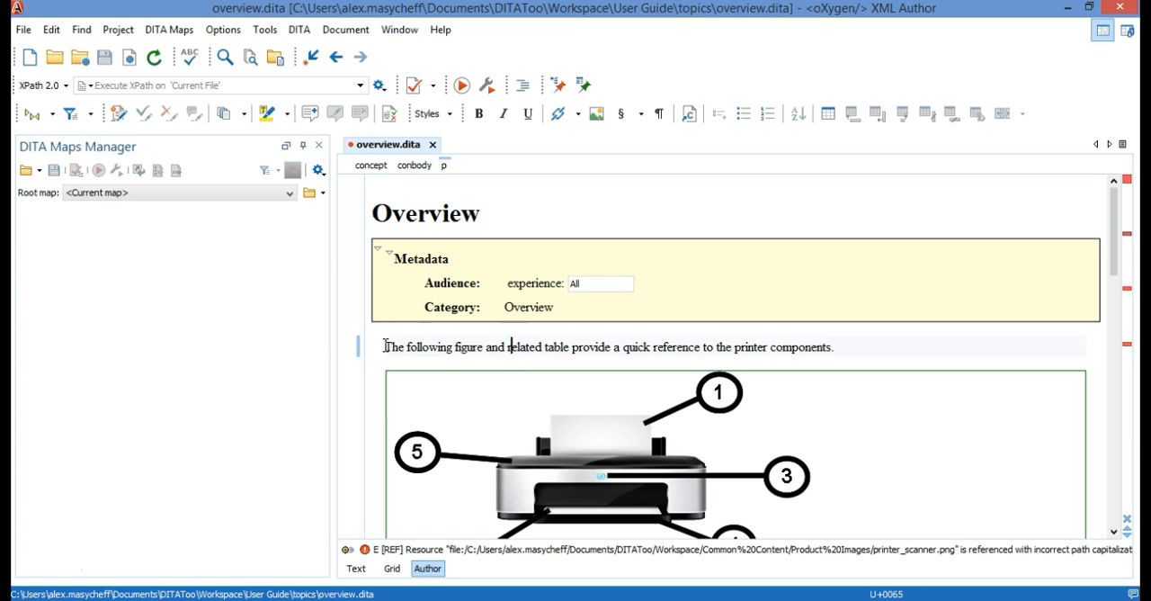
{"action": "left_click", "coordinate": [832, 347]}
{"action": "key", "text": "Return"}
{"action": "key", "text": "Return"}
{"action": "type", "text": "This is a new paragraph"}
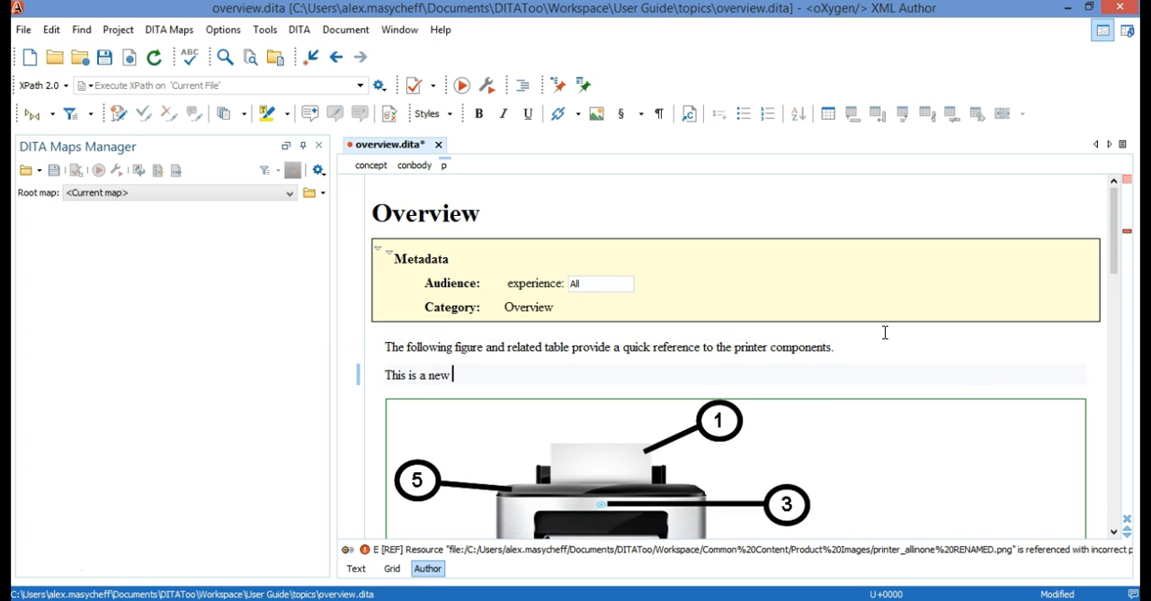
{"action": "type", "text": "."}
End the new paragraph in overview.dita with a period, then save and close the file
{"action": "left_click", "coordinate": [104, 59]}
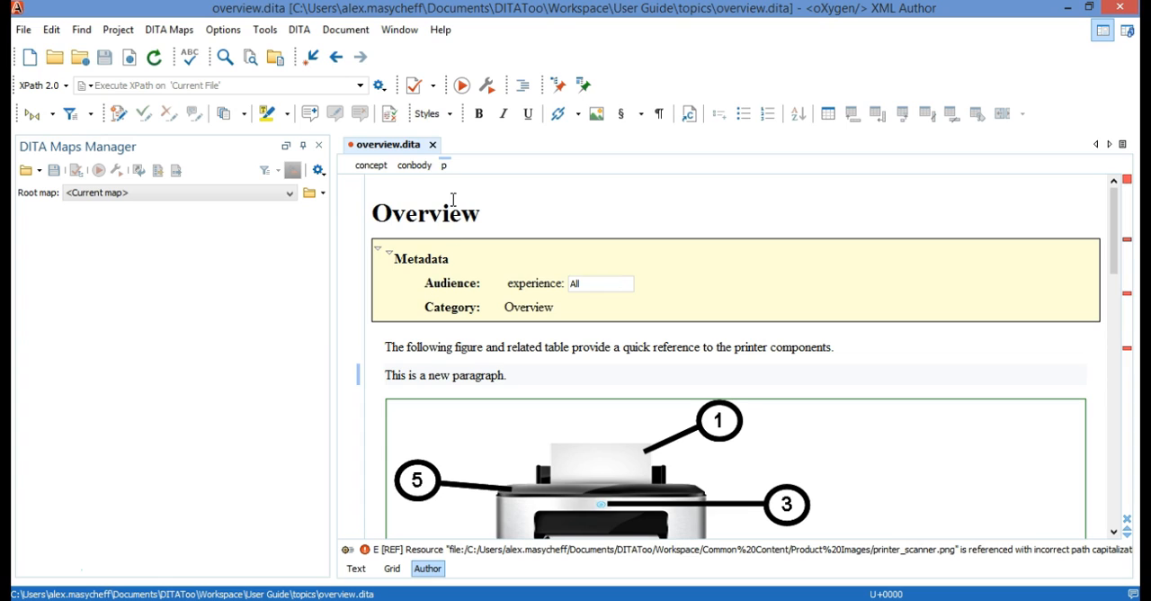
{"action": "left_click", "coordinate": [431, 144]}
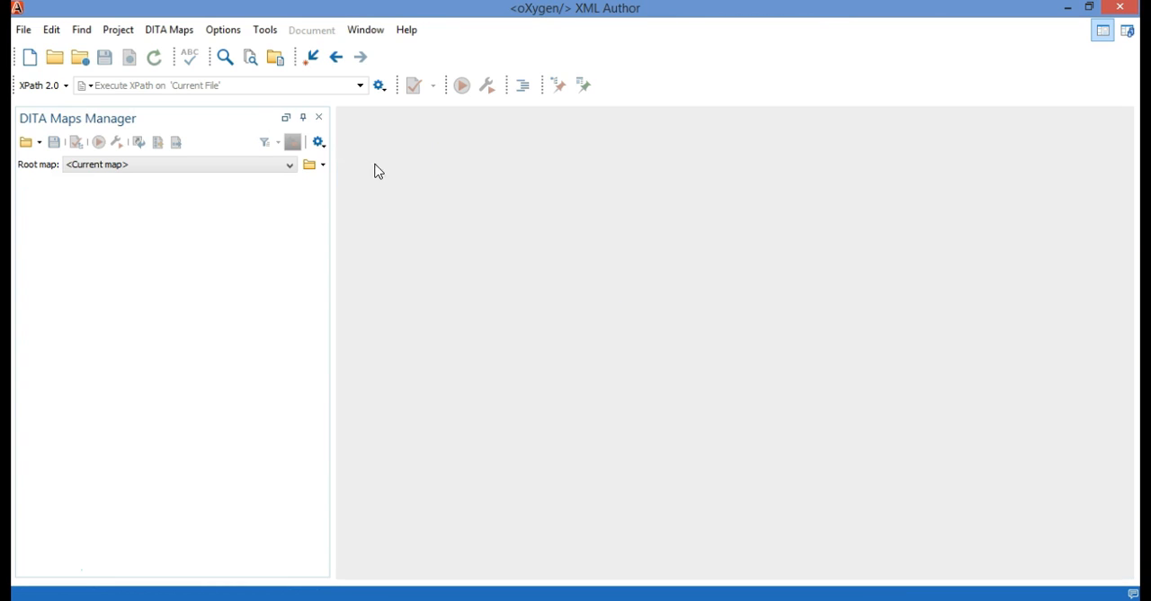
Switch to DITAToo and check in the Overview topic with the comment "a new paragraph added."
{"action": "left_click", "coordinate": [775, 600]}
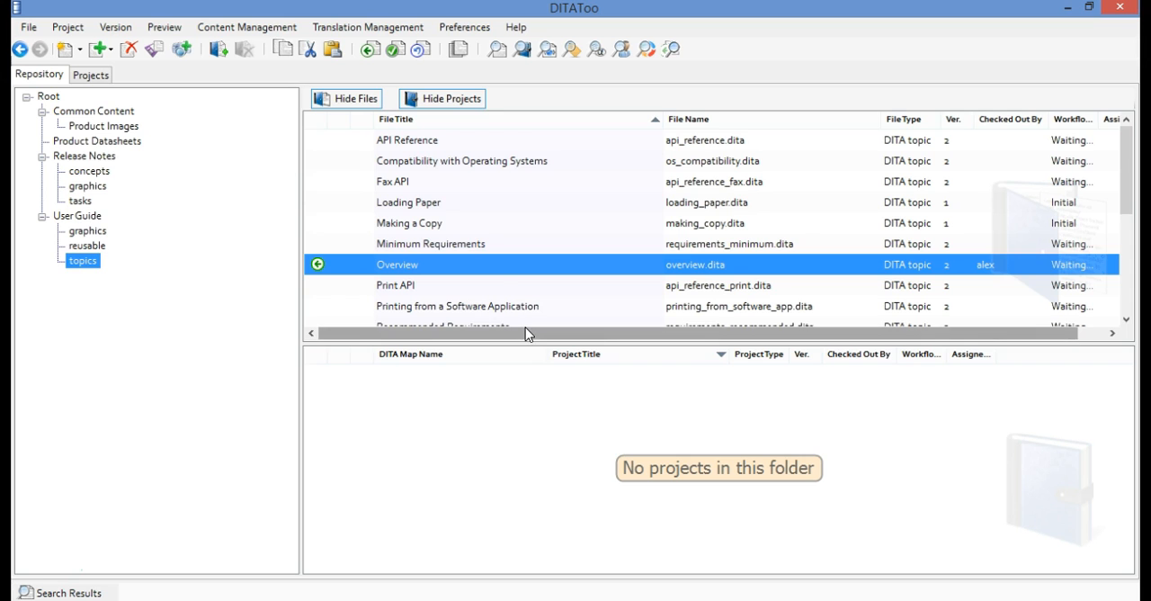
{"action": "right_click", "coordinate": [498, 268]}
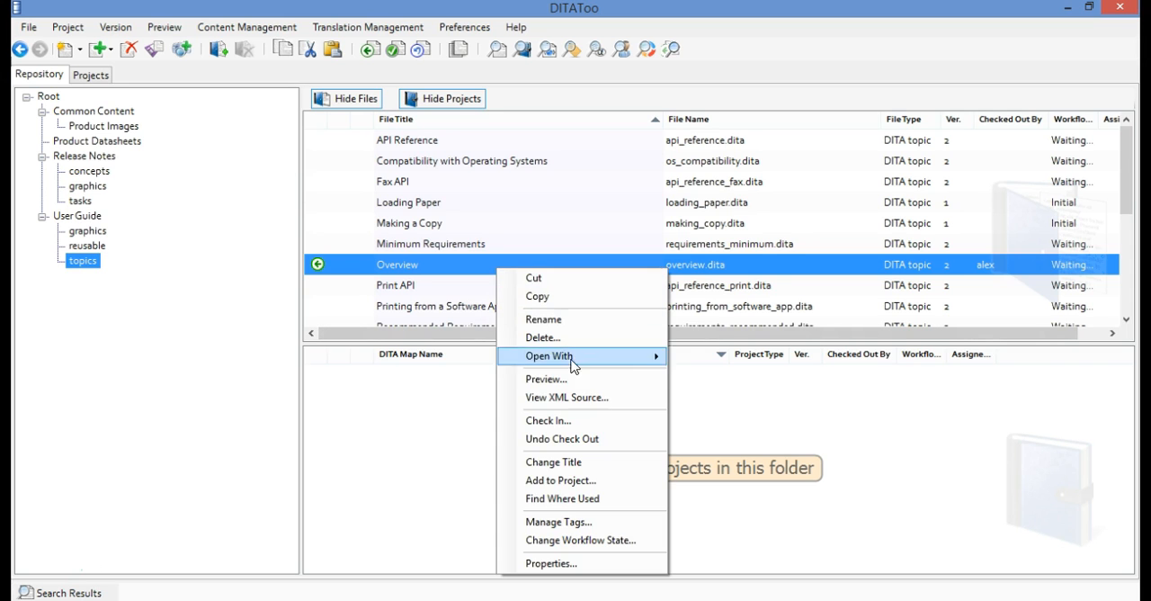
{"action": "left_click", "coordinate": [575, 420]}
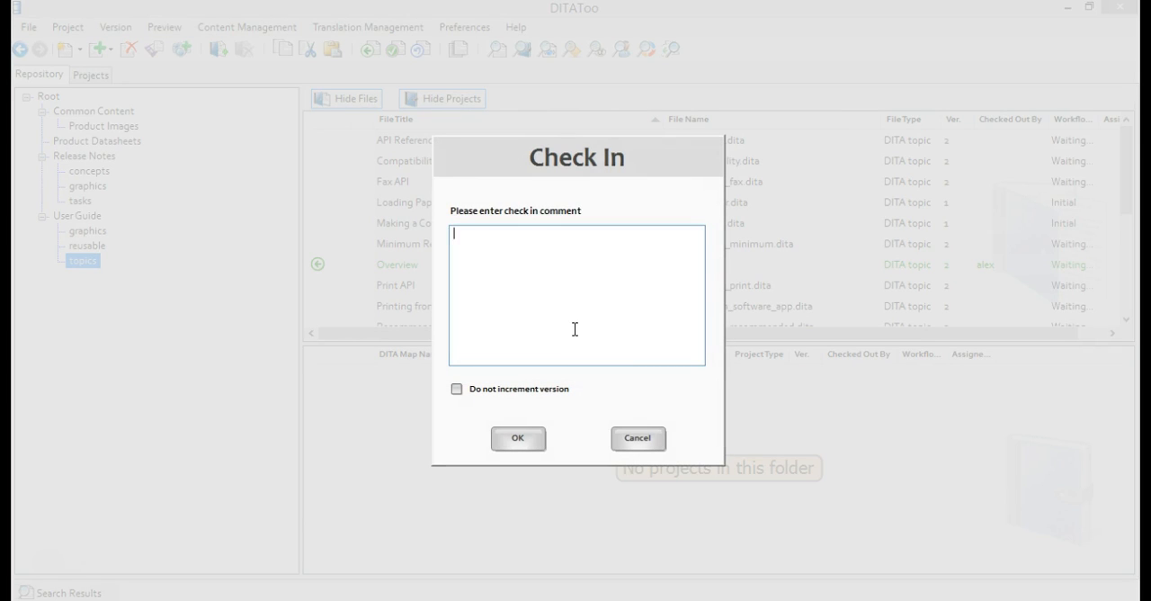
{"action": "type", "text": "a new paragraph added."}
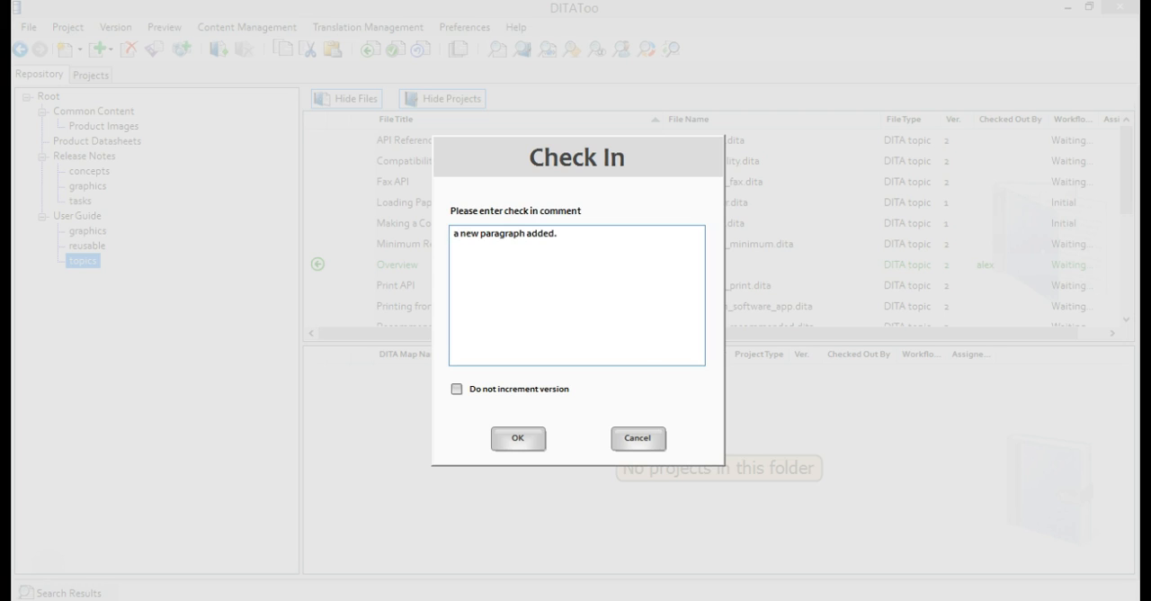
{"action": "left_click", "coordinate": [526, 438]}
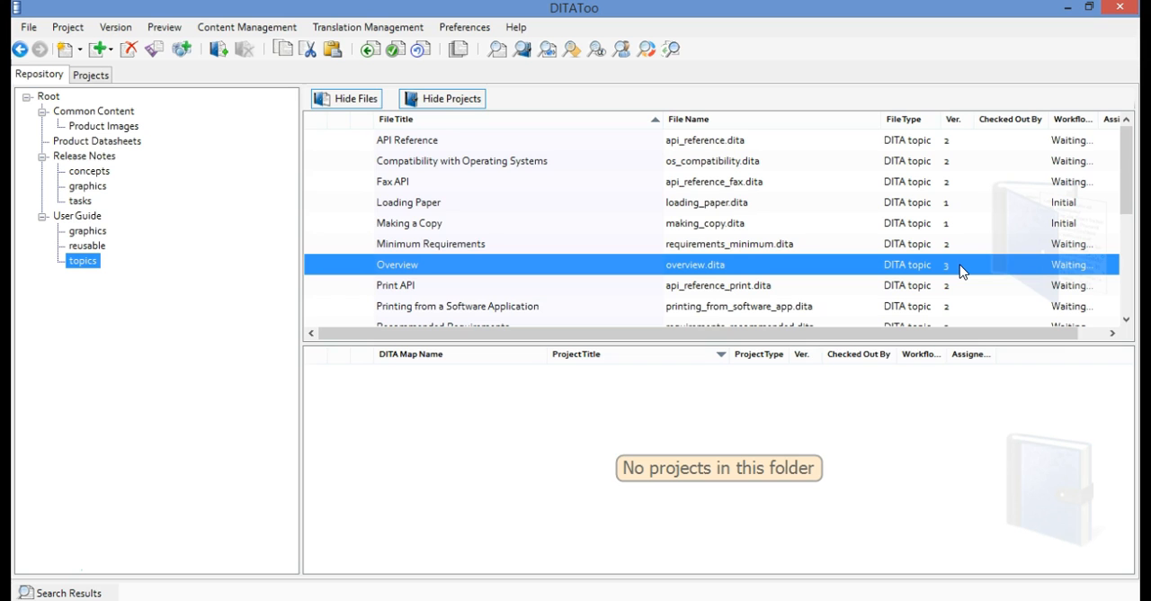
Compare versions 1 and 3 of the Overview topic from its version history, then close the comparison and the history
{"action": "left_click", "coordinate": [133, 30]}
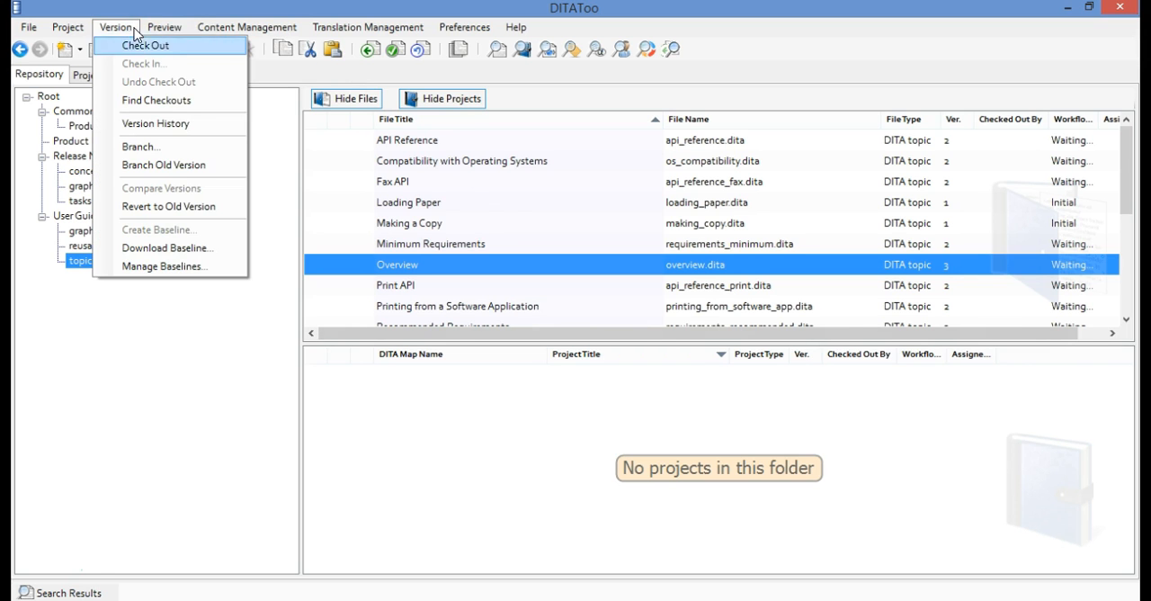
{"action": "left_click", "coordinate": [180, 125]}
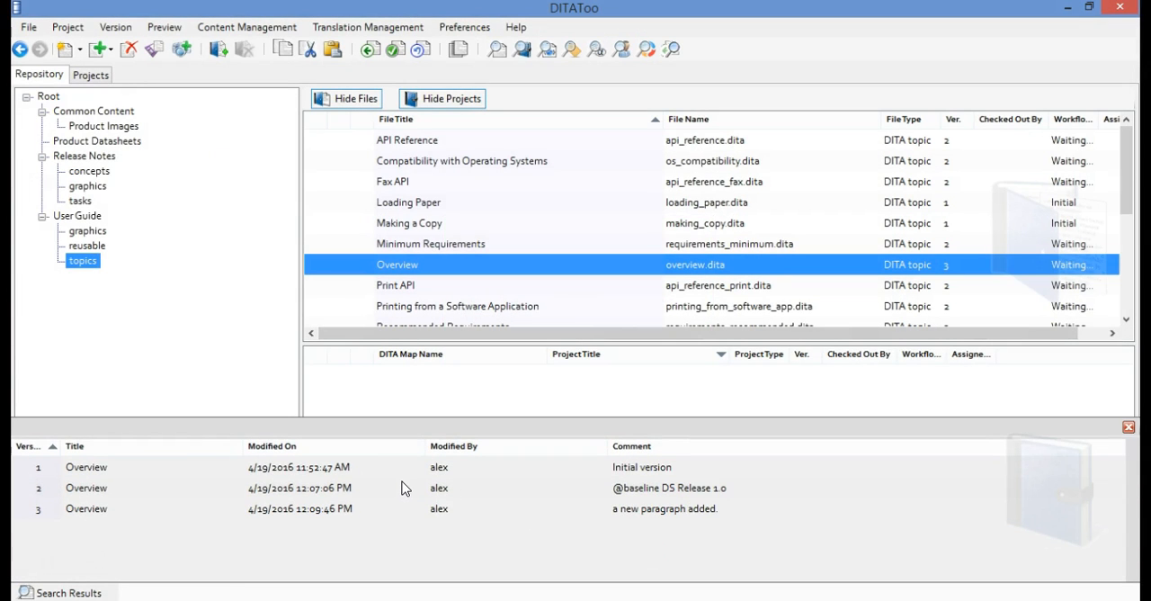
{"action": "left_click", "coordinate": [427, 473]}
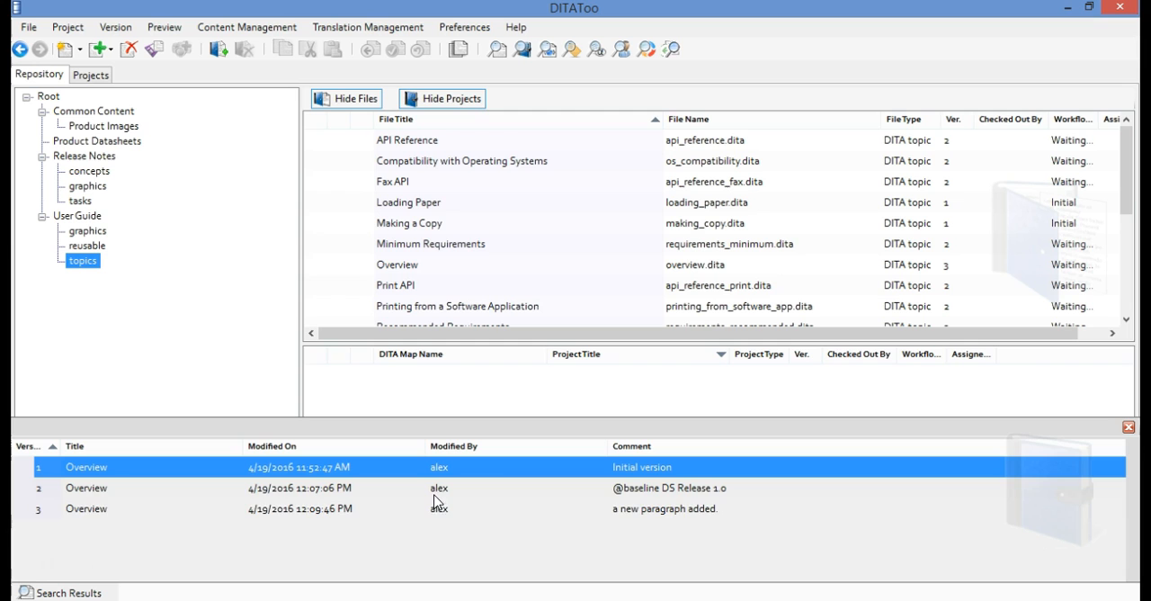
{"action": "left_click", "coordinate": [435, 510], "text": "ctrl"}
{"action": "right_click", "coordinate": [468, 515]}
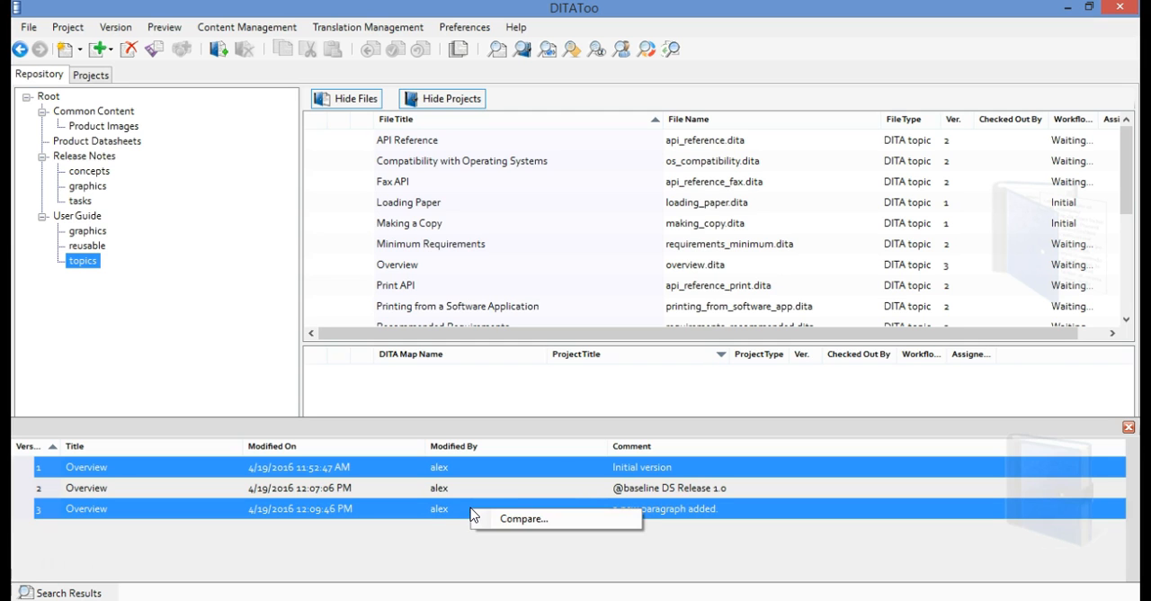
{"action": "left_click", "coordinate": [500, 524]}
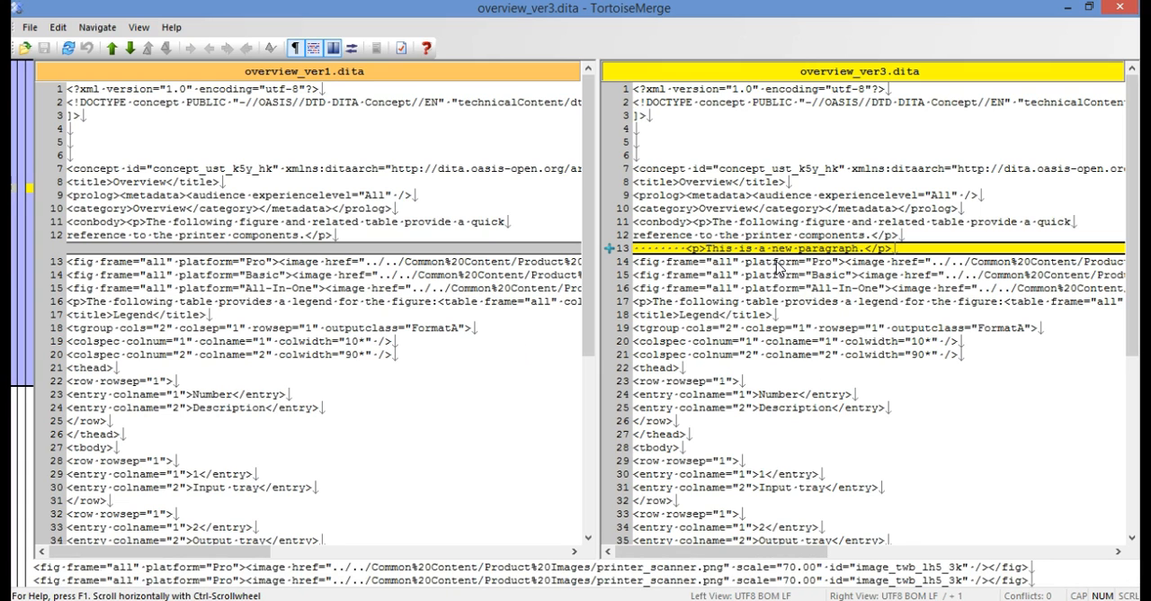
{"action": "left_click", "coordinate": [1119, 7]}
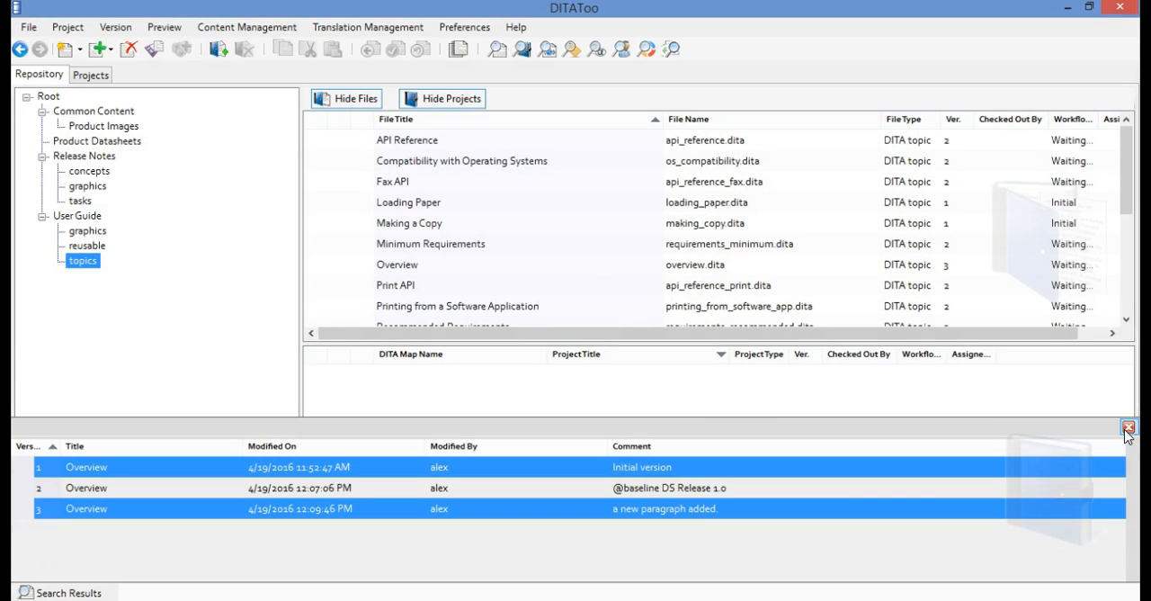
{"action": "left_click", "coordinate": [1129, 426]}
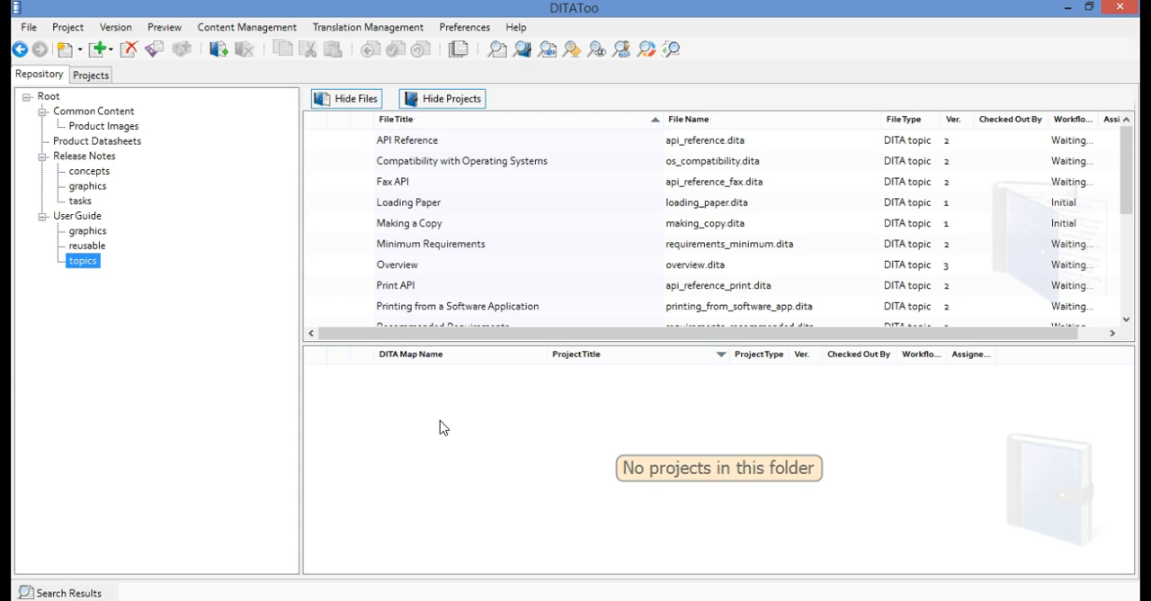
Switch to the 4translation folder in File Explorer and look at the contents of the datasheet_1.translateme archive
{"action": "left_click", "coordinate": [243, 599]}
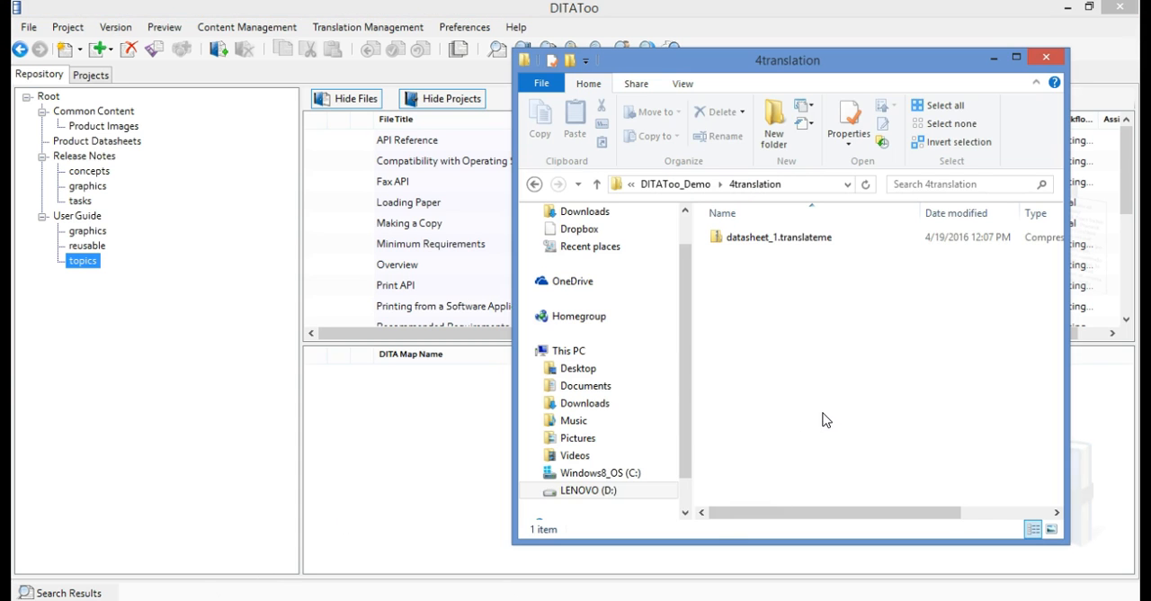
{"action": "left_click_drag", "start_coordinate": [791, 72], "coordinate": [690, 79]}
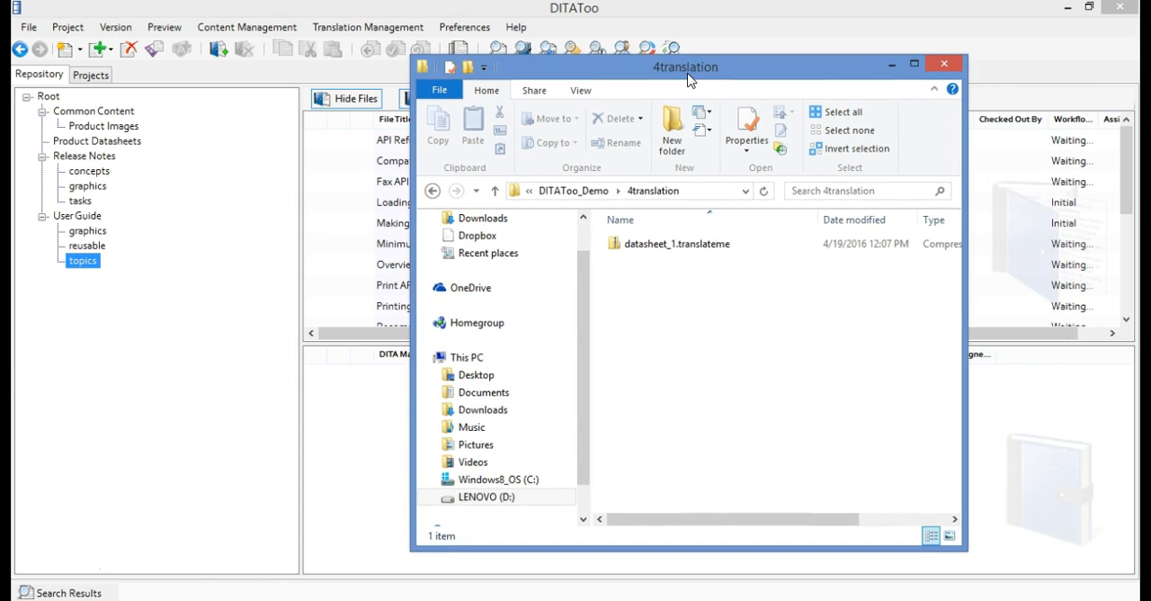
{"action": "left_click", "coordinate": [733, 247]}
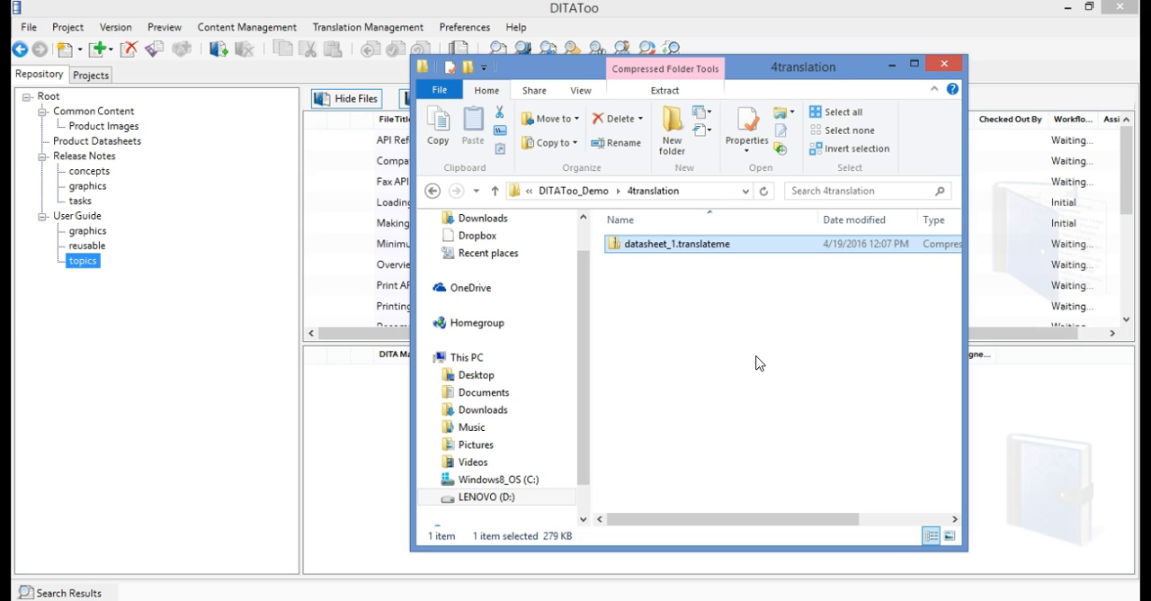
{"action": "double_click", "coordinate": [666, 250]}
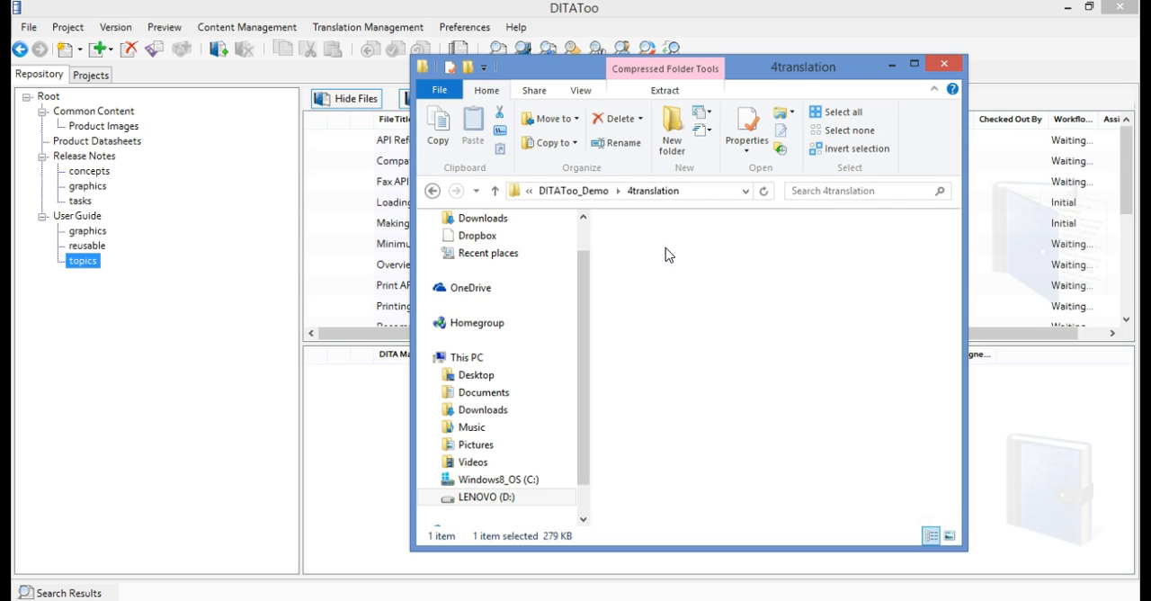
{"action": "left_click", "coordinate": [432, 191]}
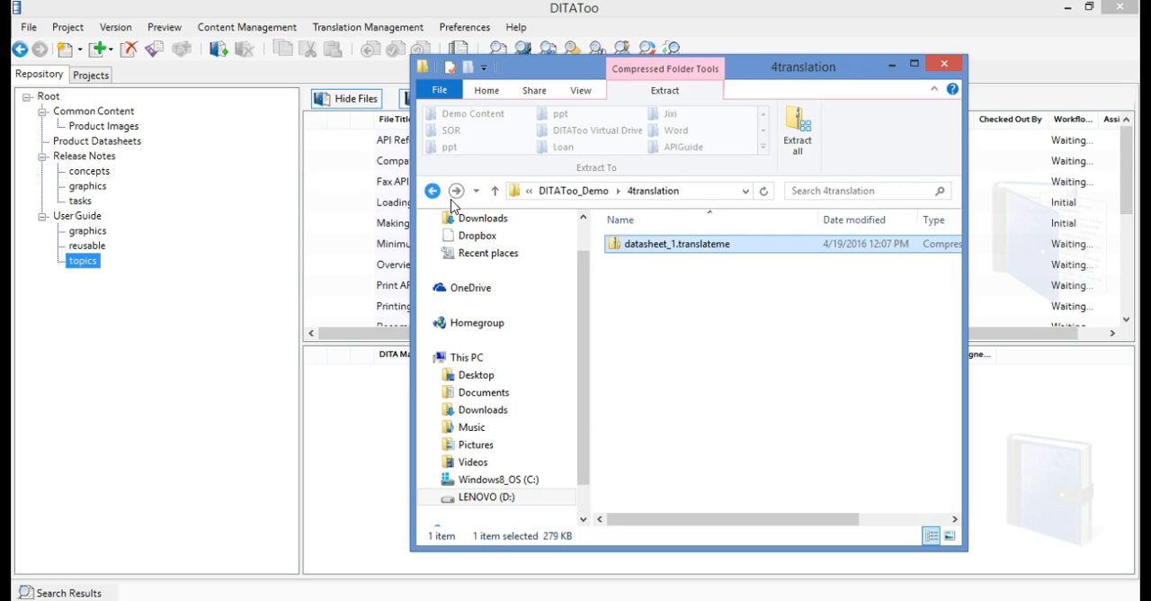
Extract the datasheet_1.translateme archive to D:\DITAToo\DITAToo_Demo\4translation\datasheet_1.translateme
{"action": "right_click", "coordinate": [673, 245]}
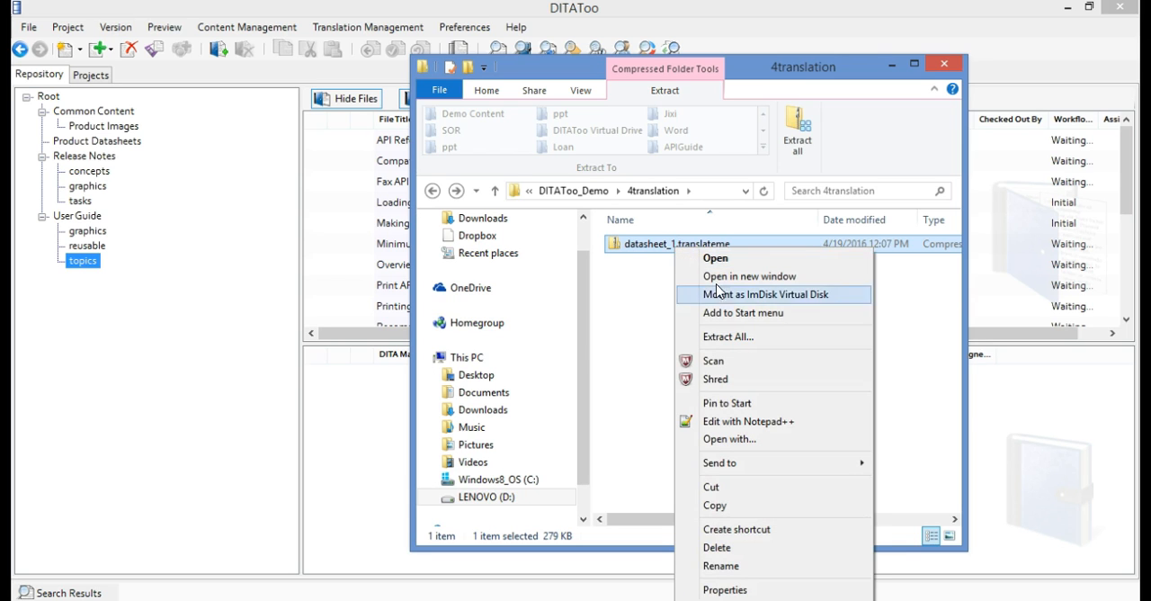
{"action": "left_click", "coordinate": [737, 338]}
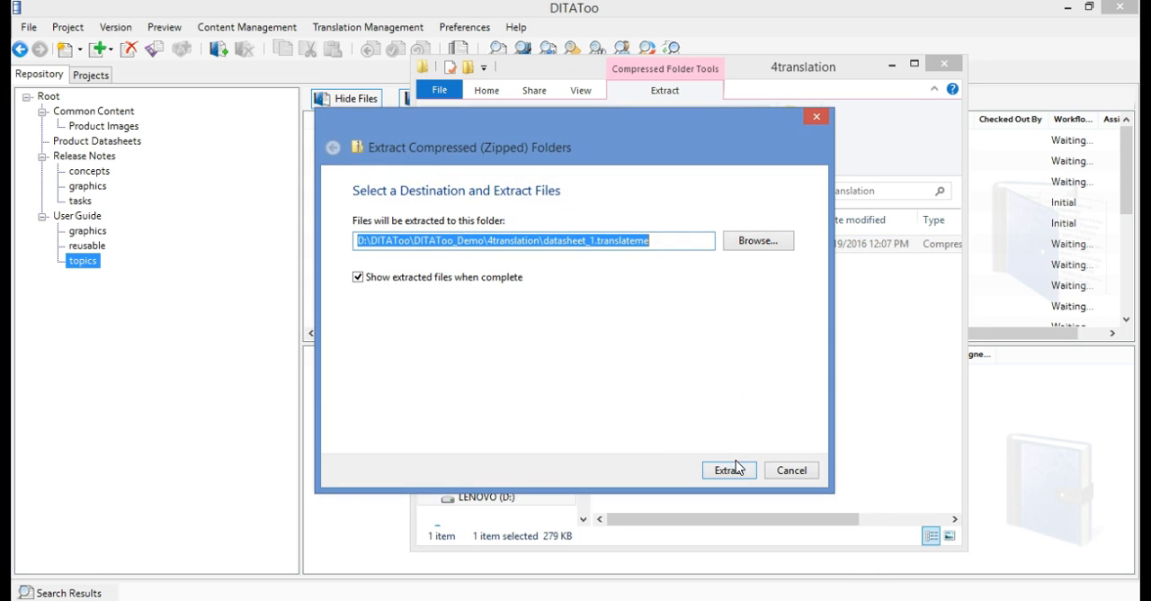
{"action": "left_click", "coordinate": [729, 470]}
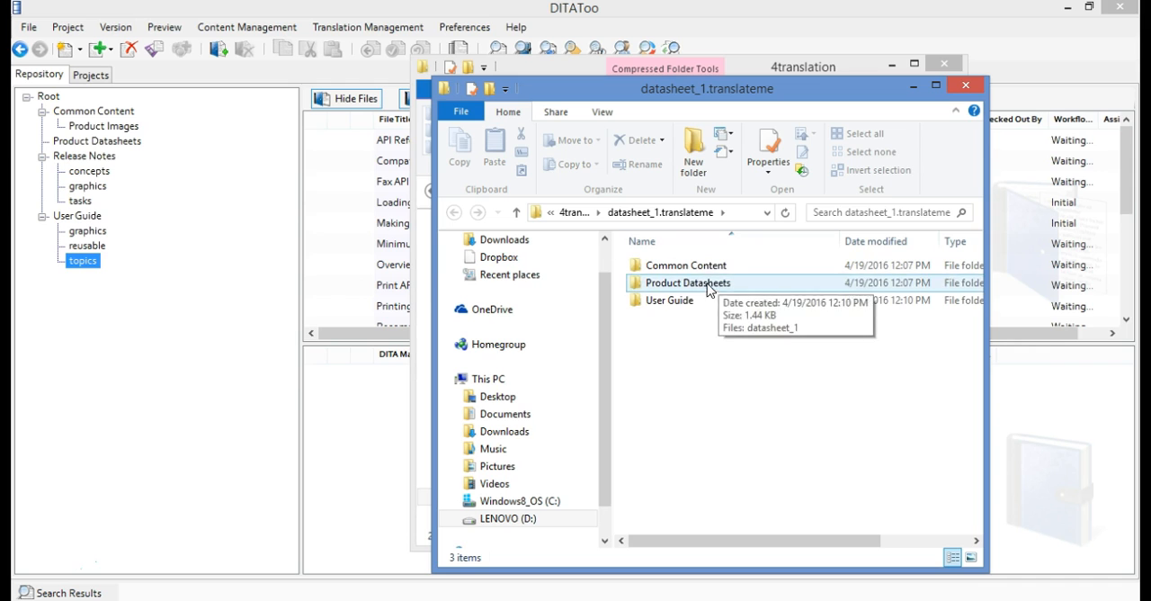
Open the overview file from the User Guide topics folder of the extracted package in oXygen XML Author
{"action": "double_click", "coordinate": [691, 302]}
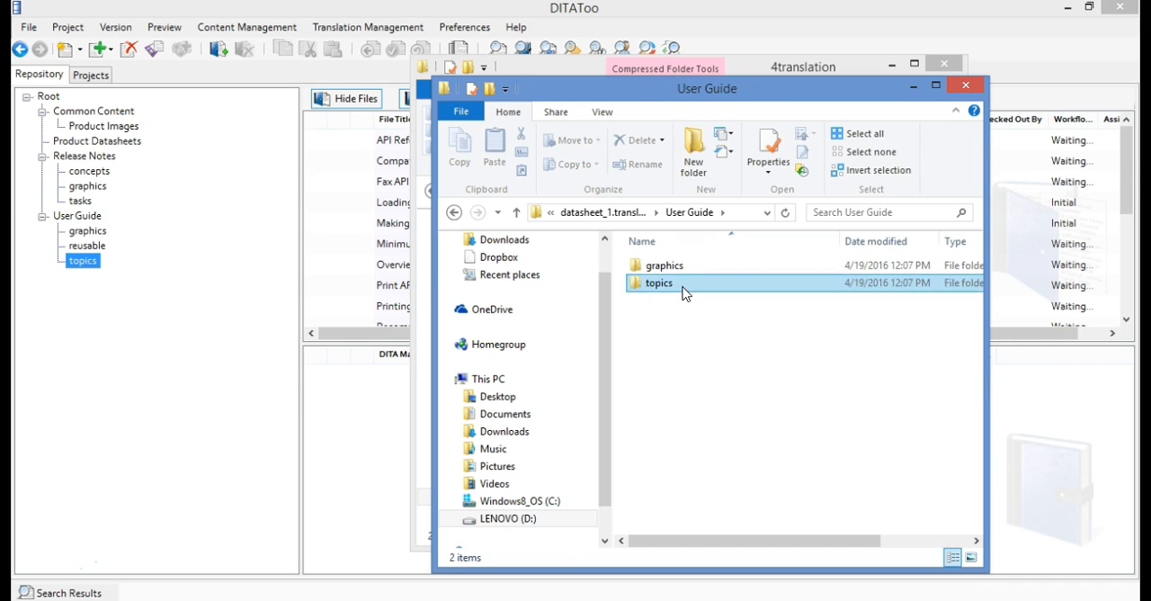
{"action": "double_click", "coordinate": [684, 288]}
{"action": "double_click", "coordinate": [710, 371]}
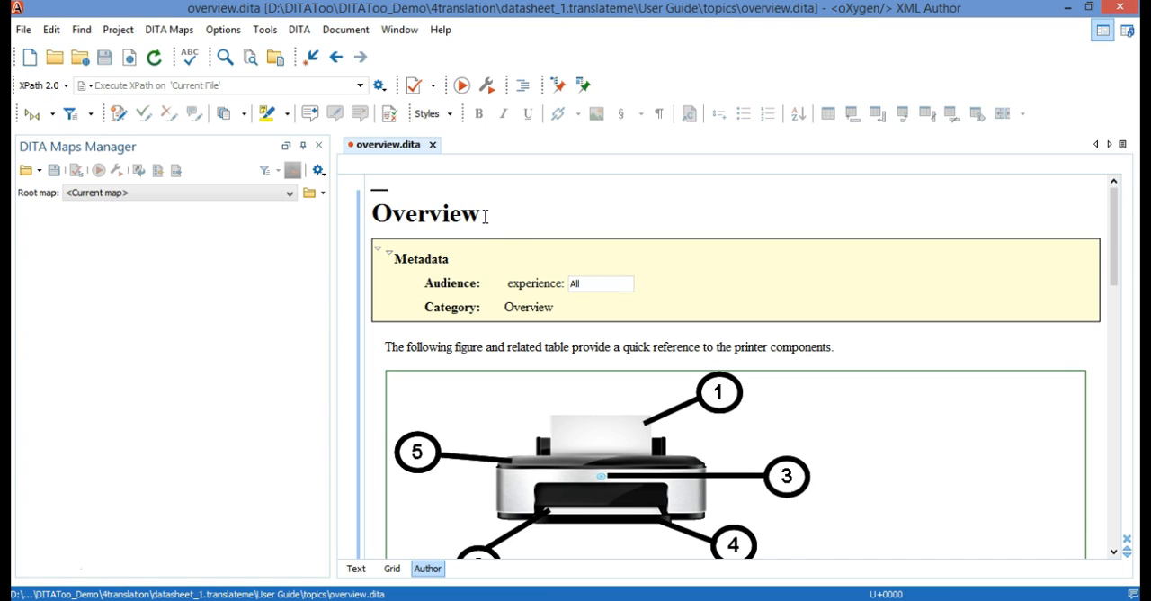
Replace the topic title in the extracted overview.dita with "Uberblick", then save and close the file
{"action": "double_click", "coordinate": [431, 215]}
{"action": "type", "text": "Ub"}
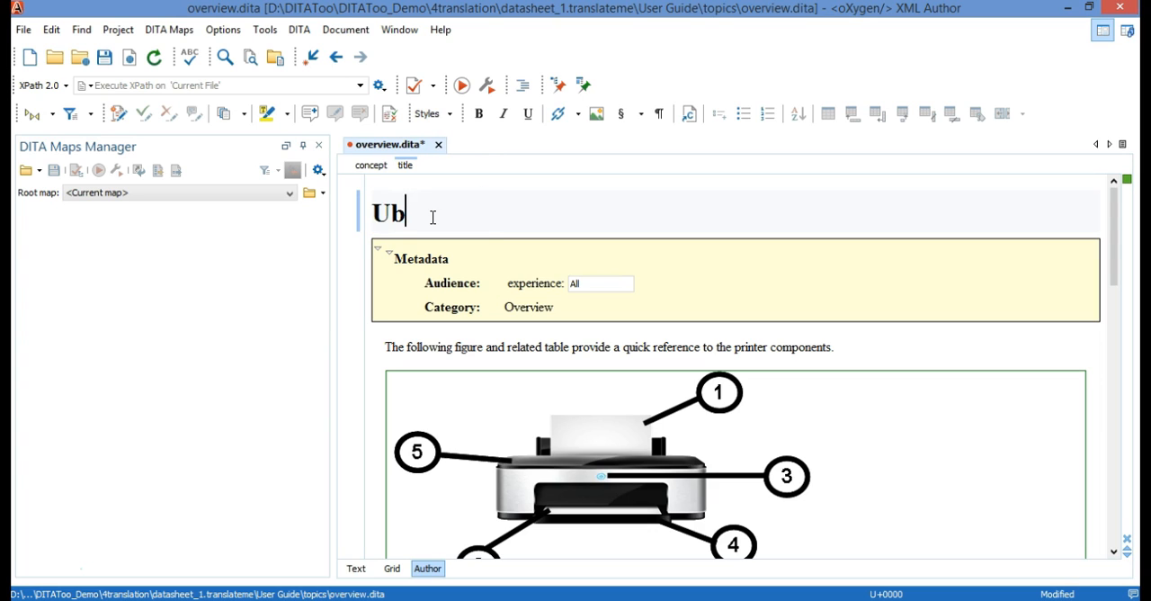
{"action": "type", "text": "erblick"}
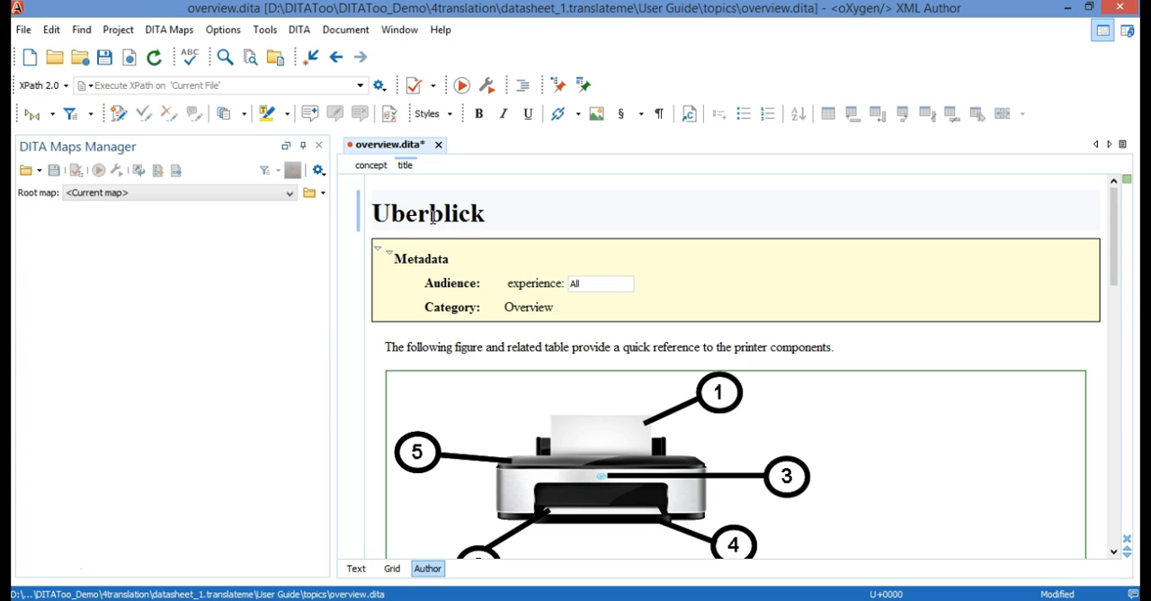
{"action": "left_click", "coordinate": [104, 57]}
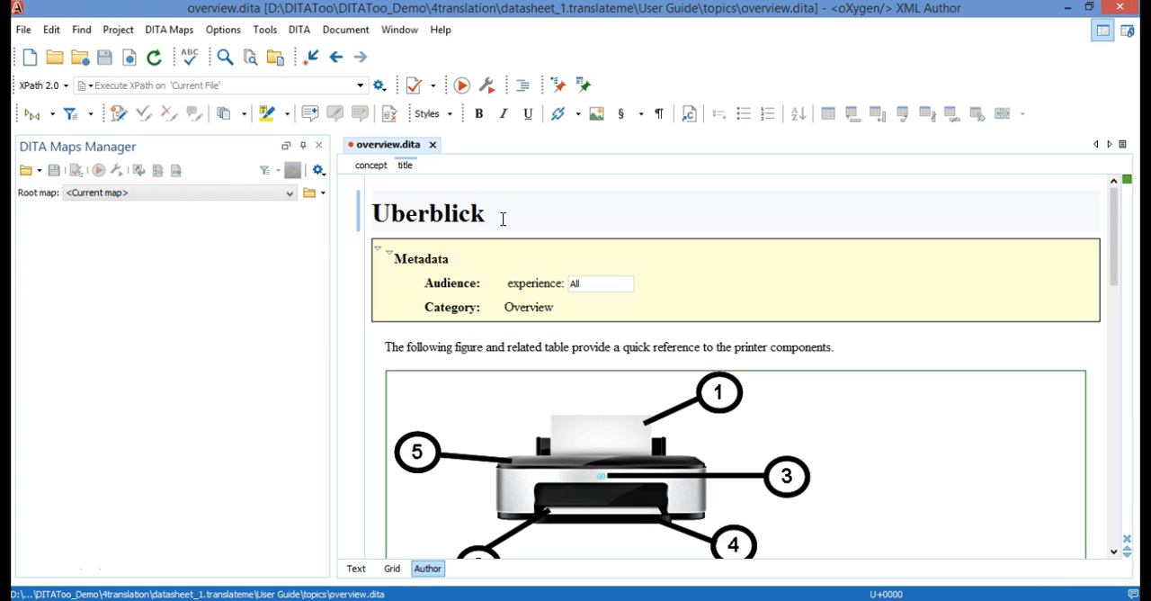
{"action": "left_click", "coordinate": [432, 144]}
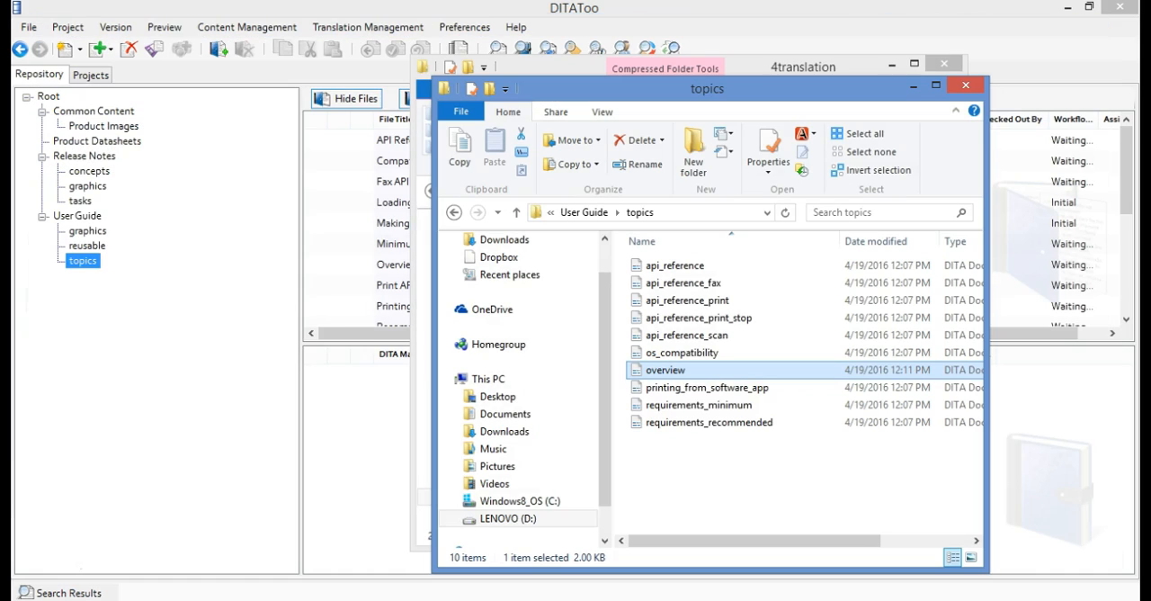
Compress the Common Content, Product Datasheets and User Guide folders of the extracted datasheet_1.translateme package into one zip archive
{"action": "left_click", "coordinate": [454, 214]}
{"action": "left_click", "coordinate": [453, 214]}
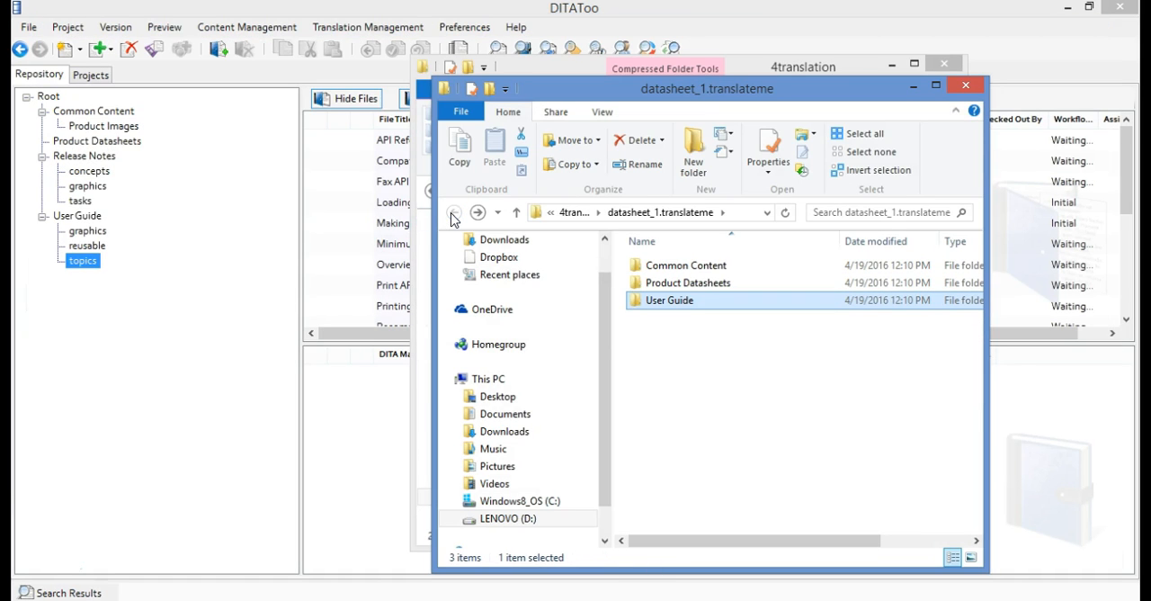
{"action": "left_click", "coordinate": [574, 212]}
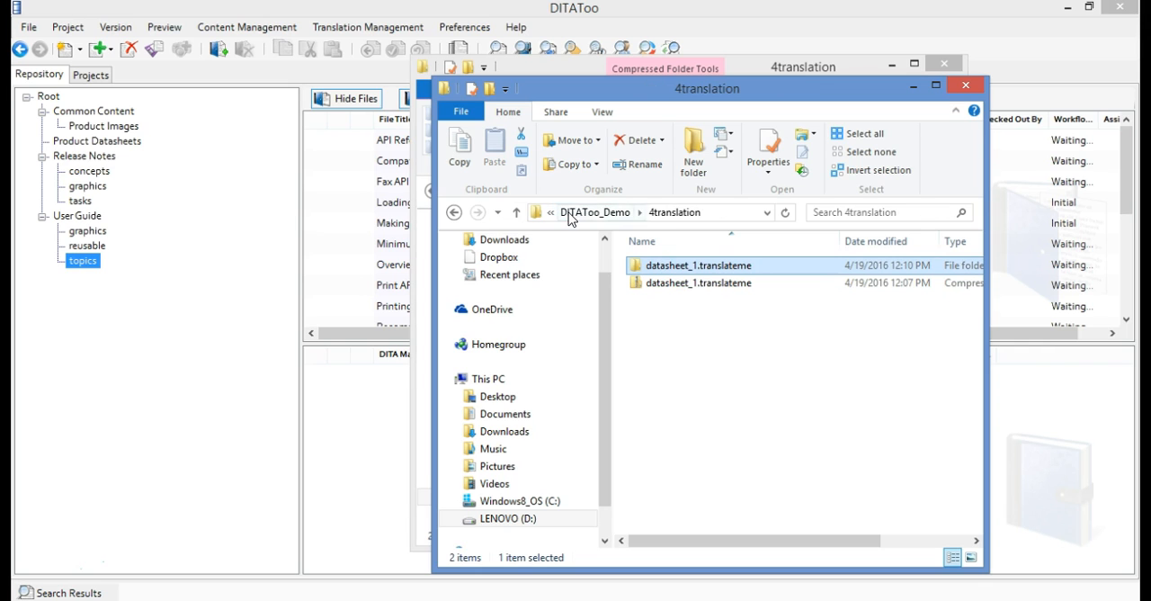
{"action": "double_click", "coordinate": [667, 266]}
{"action": "left_click", "coordinate": [667, 267]}
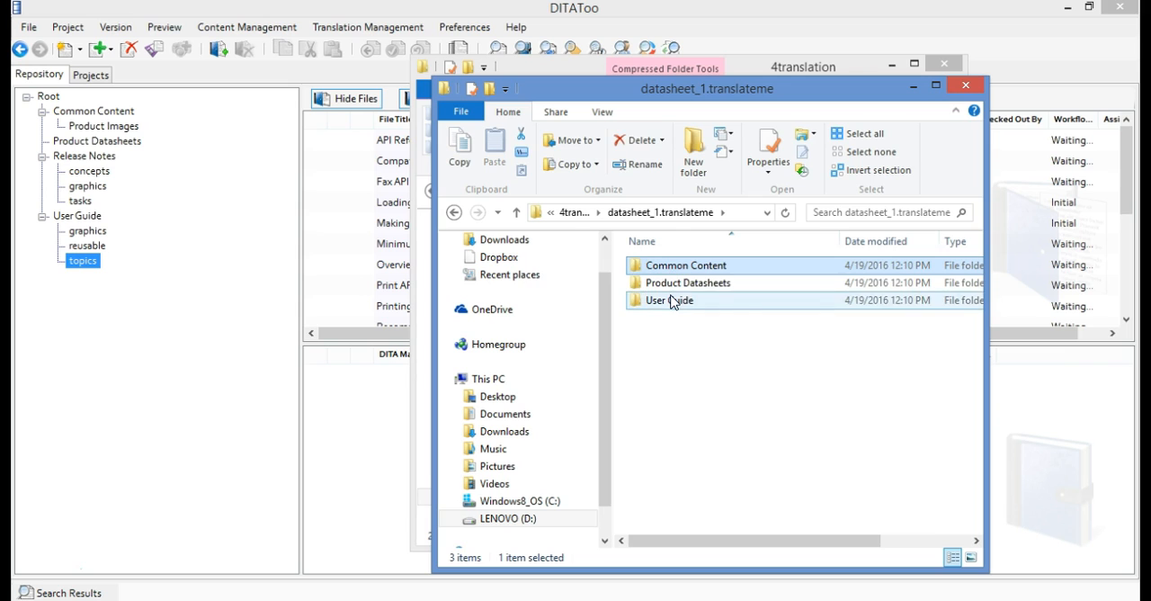
{"action": "left_click", "coordinate": [673, 300], "text": "shift"}
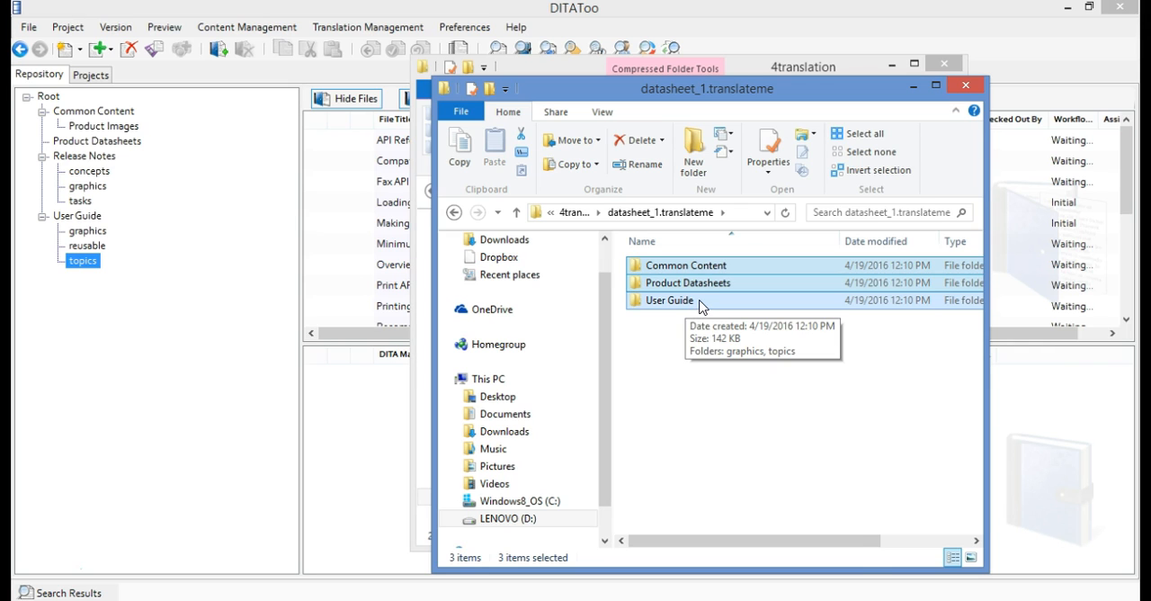
{"action": "right_click", "coordinate": [699, 303]}
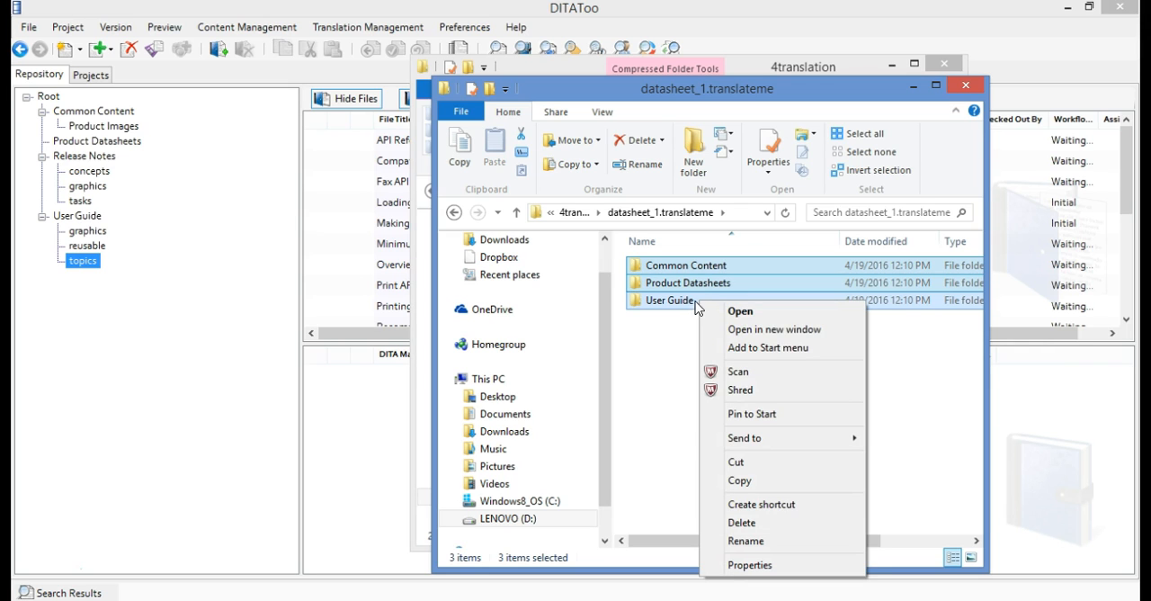
{"action": "mouse_move", "coordinate": [744, 440]}
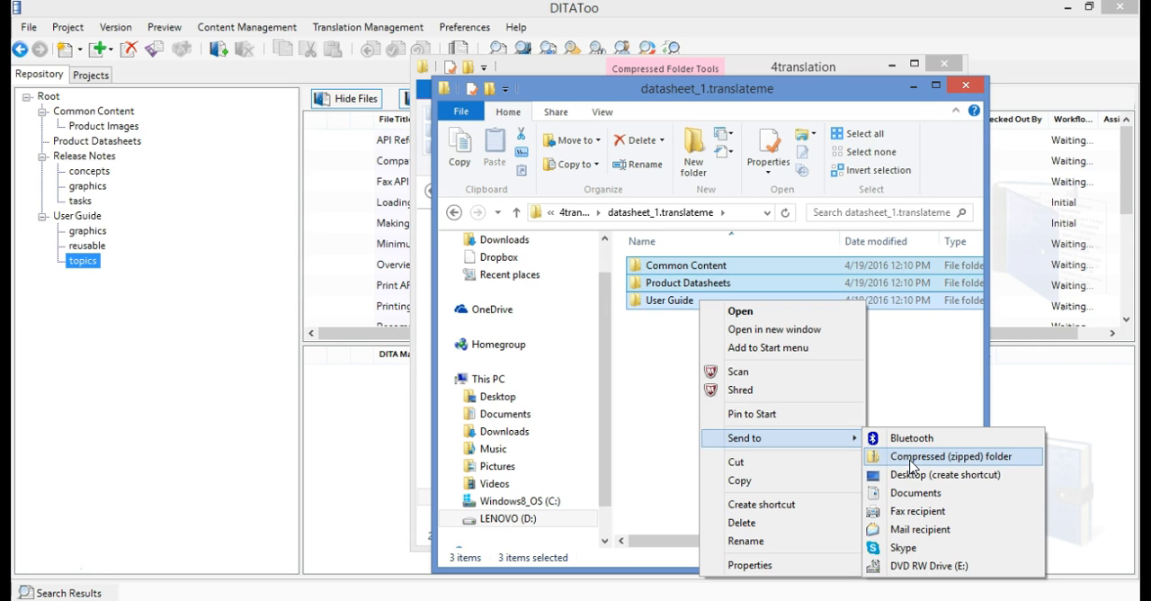
{"action": "left_click", "coordinate": [911, 457]}
Name the new zip archive "User Guide DE"
{"action": "left_click", "coordinate": [707, 317]}
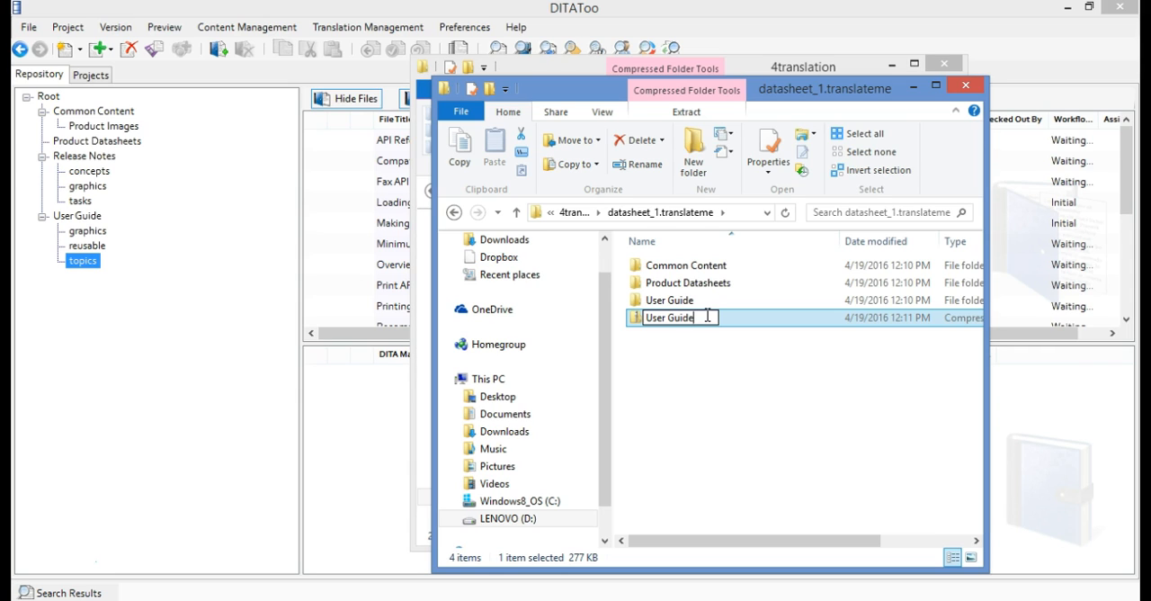
{"action": "type", "text": "DE"}
{"action": "key", "text": "Return"}
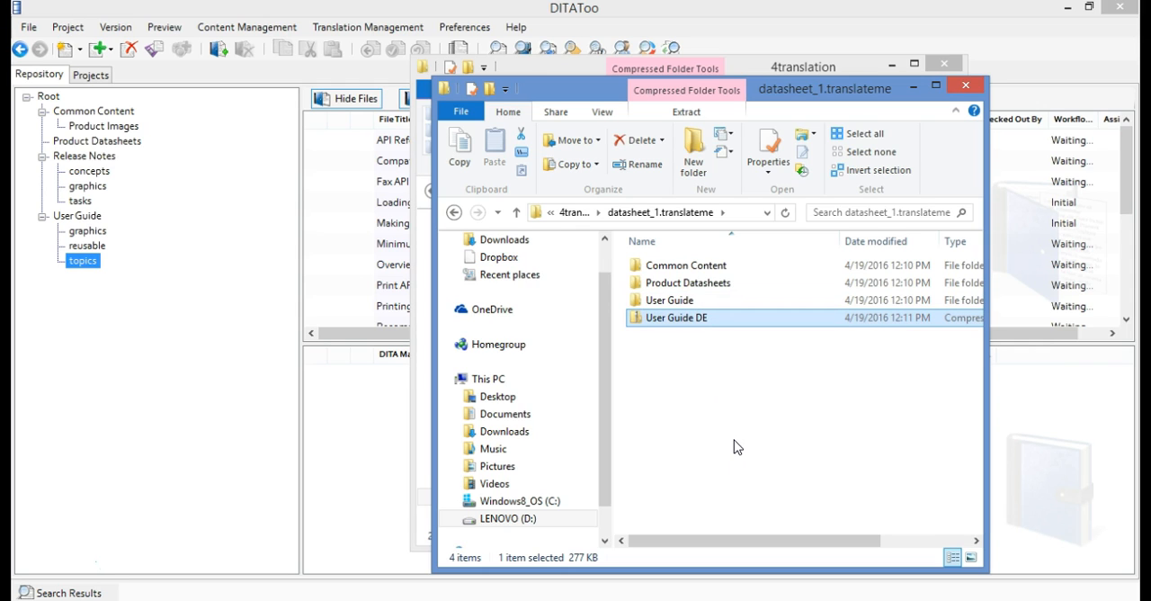
Switch to DITAToo and set the workflow state of datasheet_1.ditamap in Product Datasheets and all its referenced files to Translation Uploaded
{"action": "left_click", "coordinate": [779, 592]}
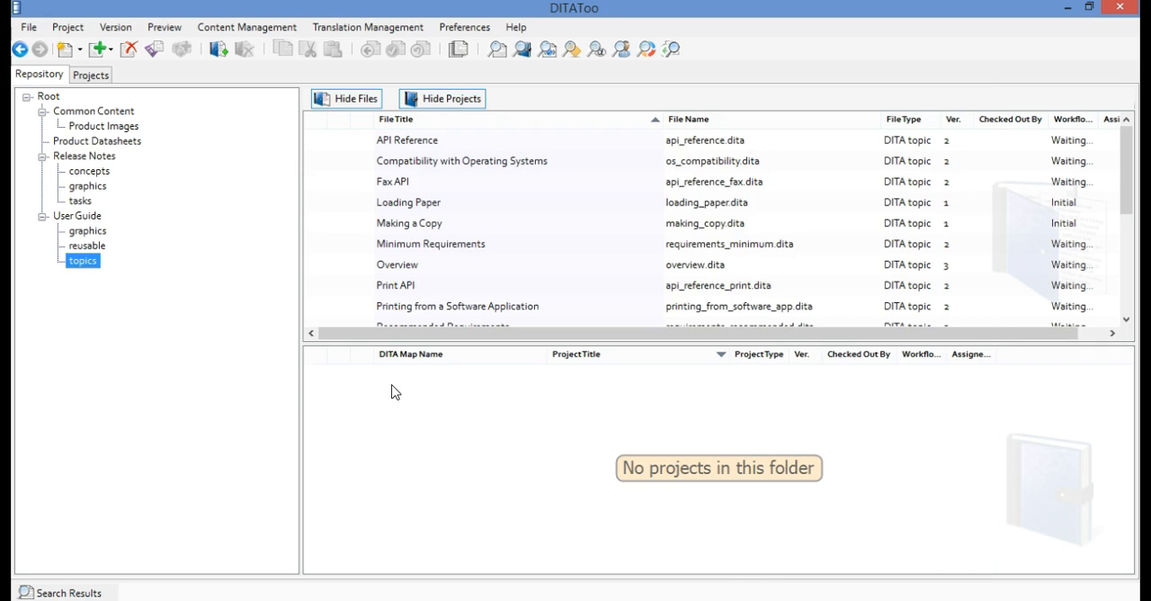
{"action": "left_click", "coordinate": [117, 144]}
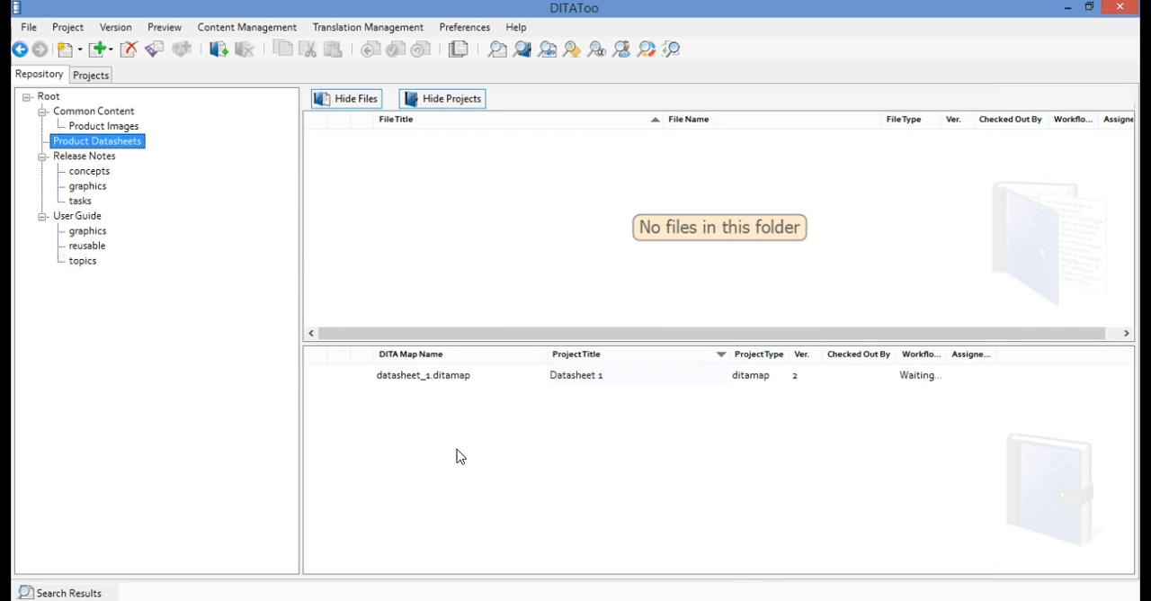
{"action": "right_click", "coordinate": [476, 382]}
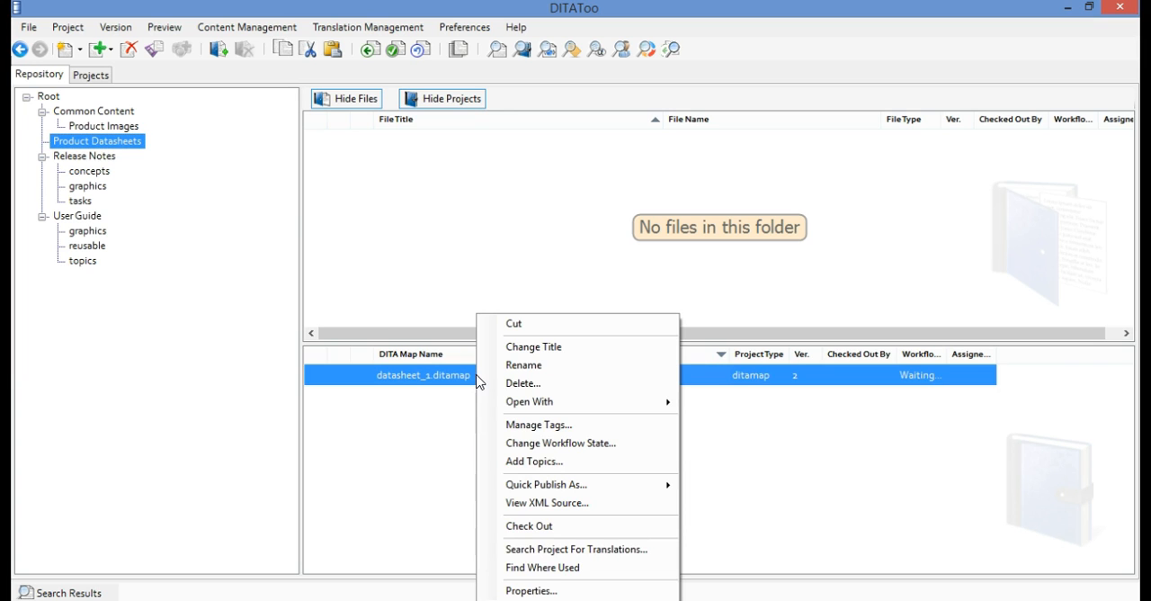
{"action": "left_click", "coordinate": [643, 451]}
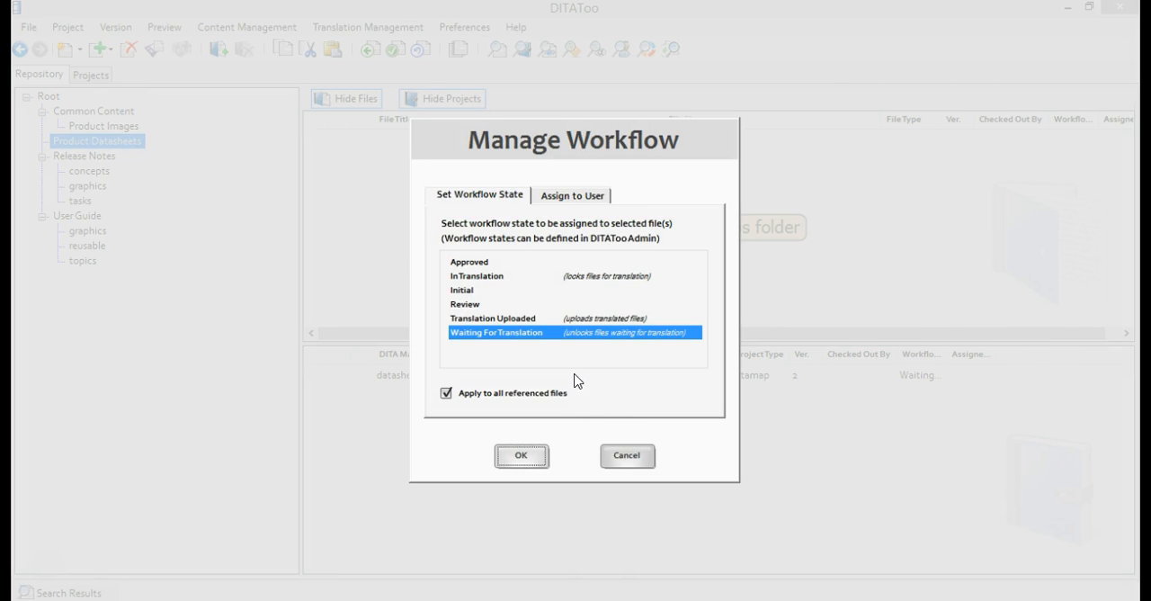
{"action": "left_click", "coordinate": [533, 320]}
{"action": "left_click", "coordinate": [524, 457]}
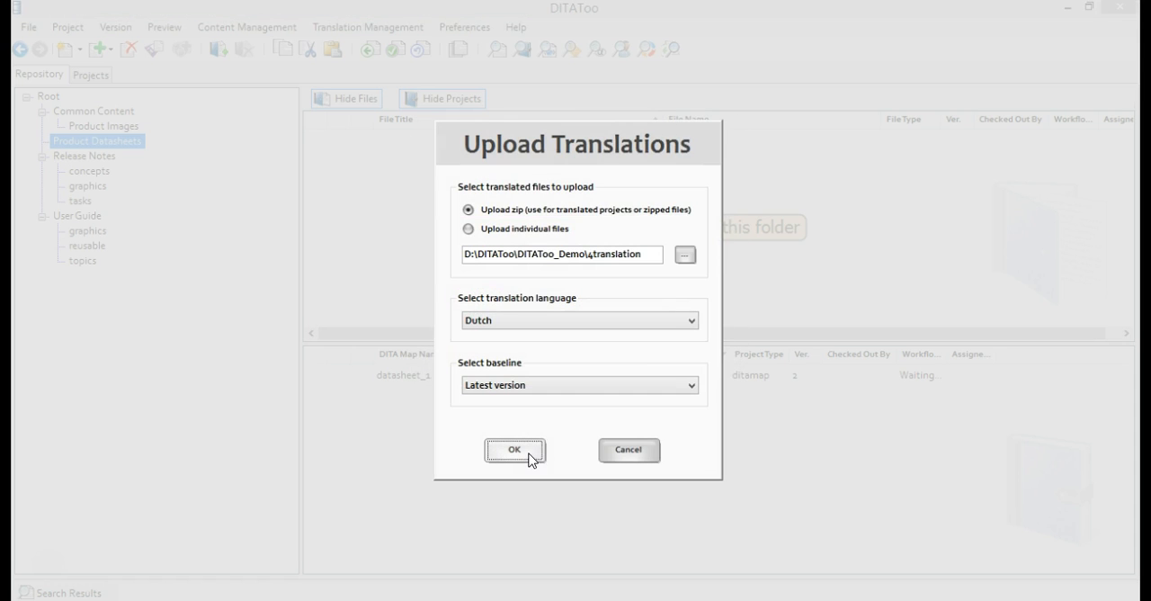
Select the User Guide DE archive from the datasheet_1.translateme folder as the translated zip to upload
{"action": "left_click", "coordinate": [685, 255]}
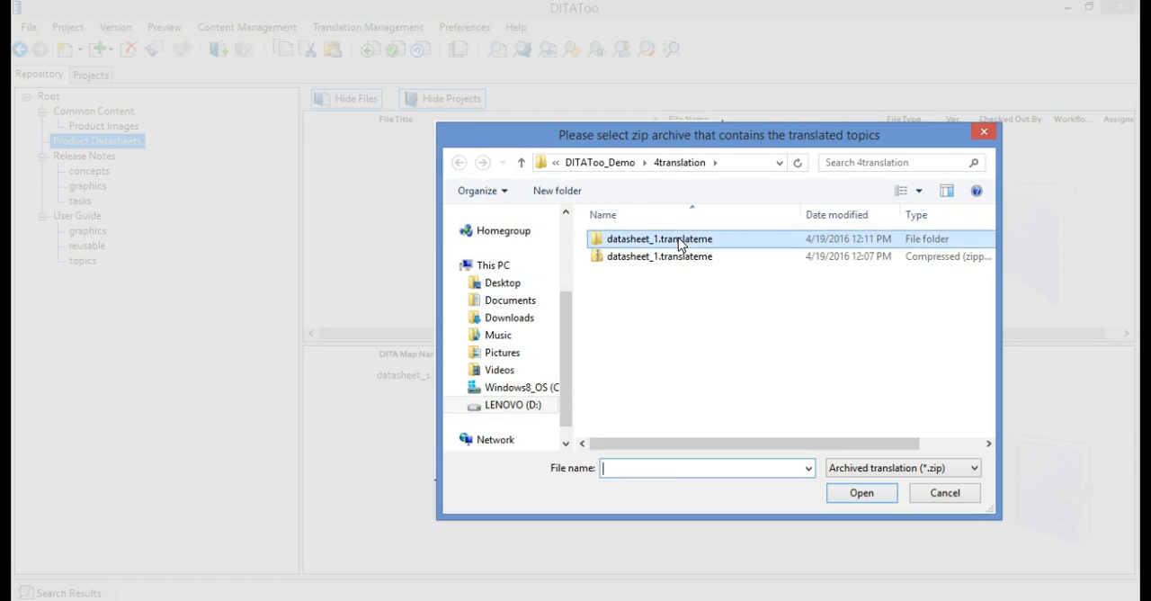
{"action": "double_click", "coordinate": [675, 241]}
{"action": "left_click", "coordinate": [675, 300]}
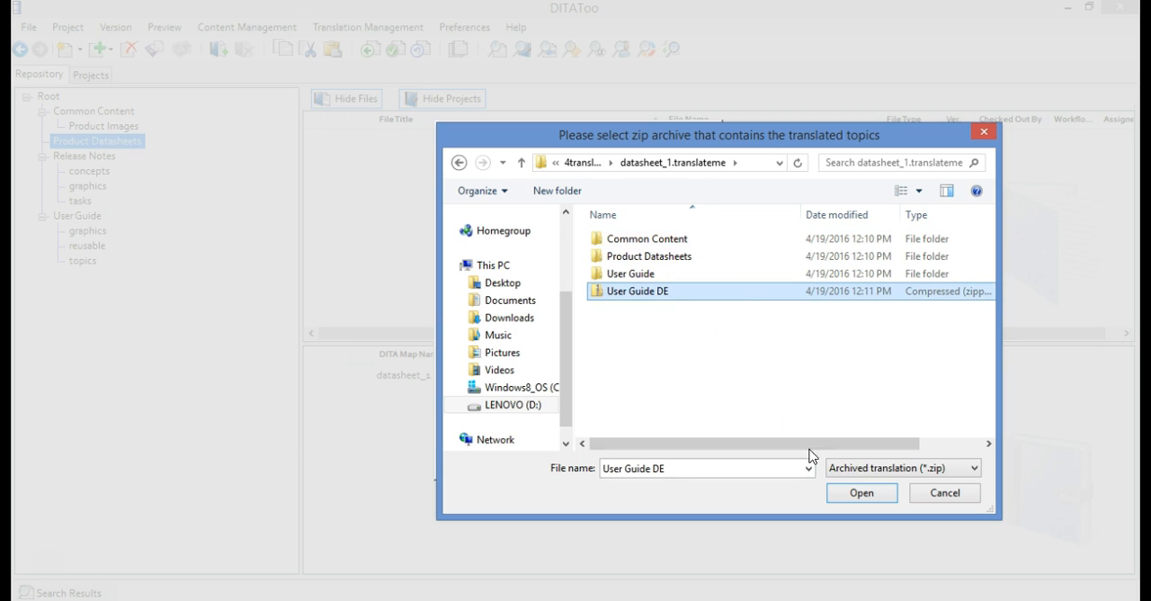
{"action": "left_click", "coordinate": [856, 495]}
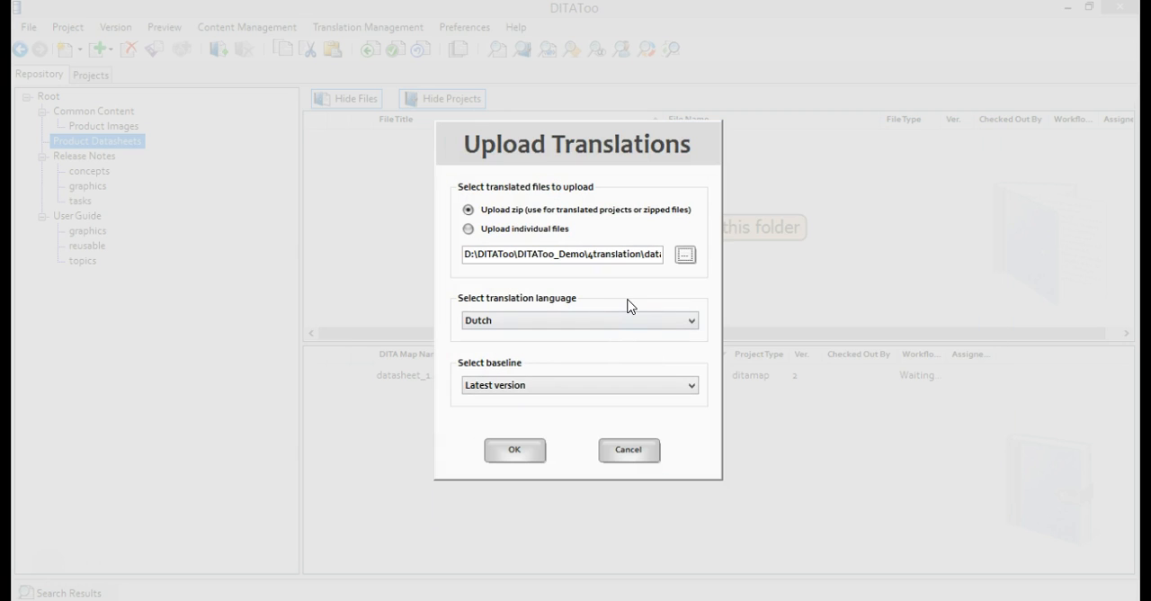
Set the translation language to German and the baseline to DS Release 1.0, and upload the translations
{"action": "left_click", "coordinate": [538, 321]}
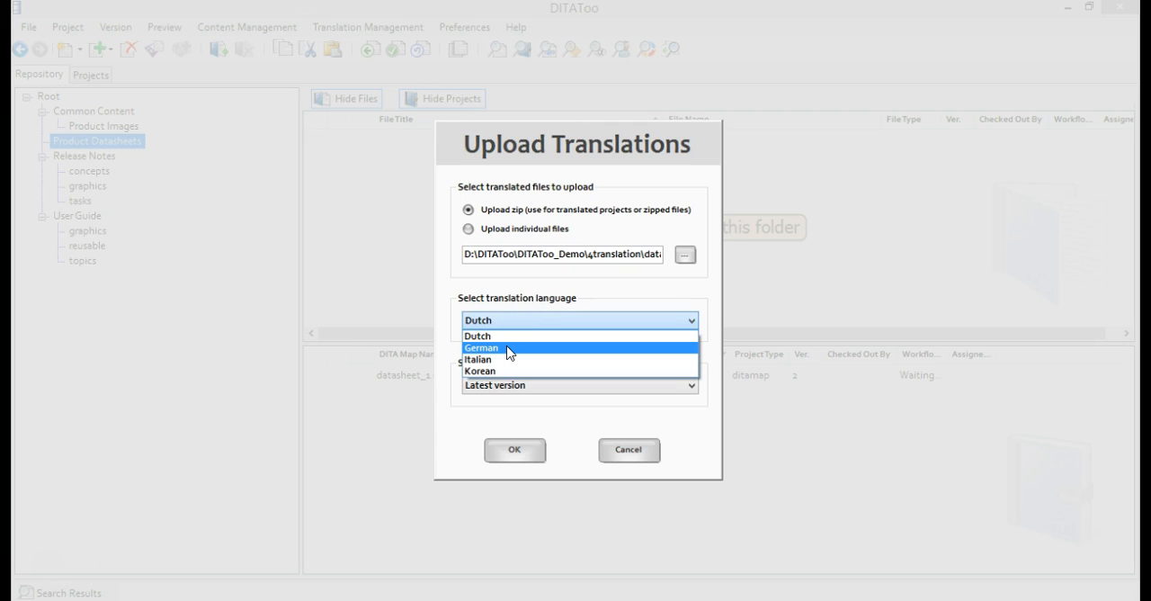
{"action": "left_click", "coordinate": [509, 349]}
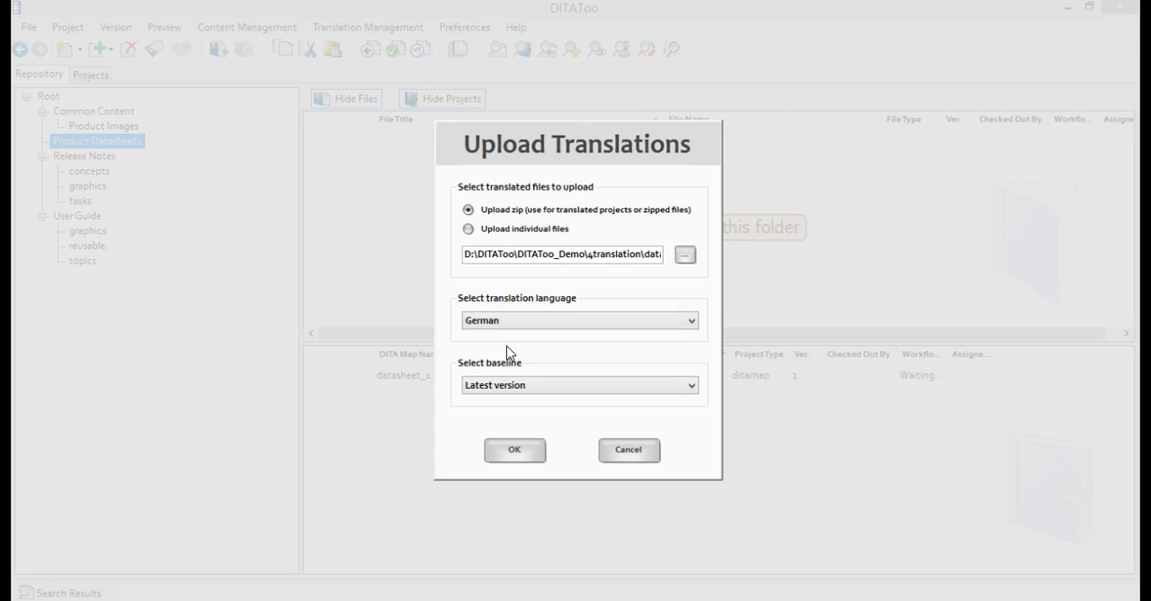
{"action": "left_click", "coordinate": [535, 389]}
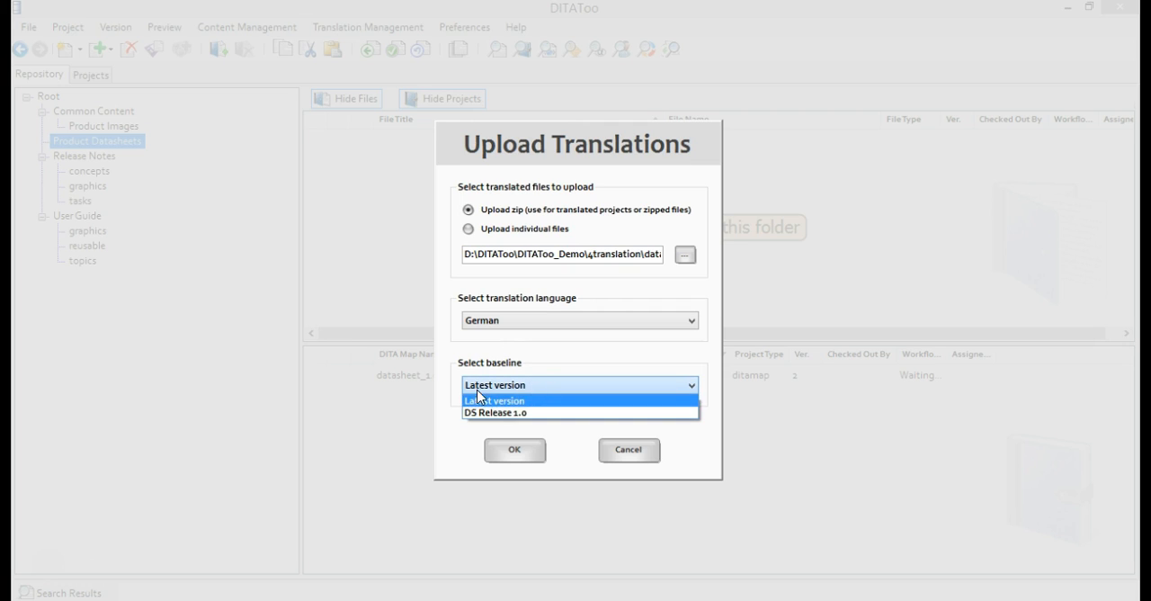
{"action": "left_click", "coordinate": [545, 414]}
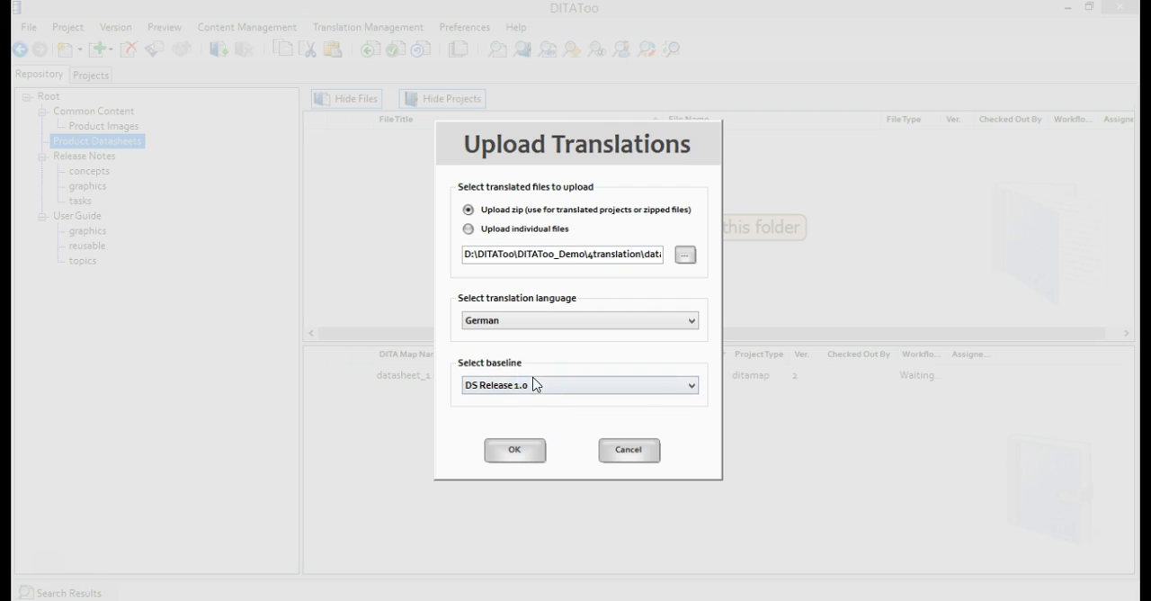
{"action": "left_click", "coordinate": [514, 451]}
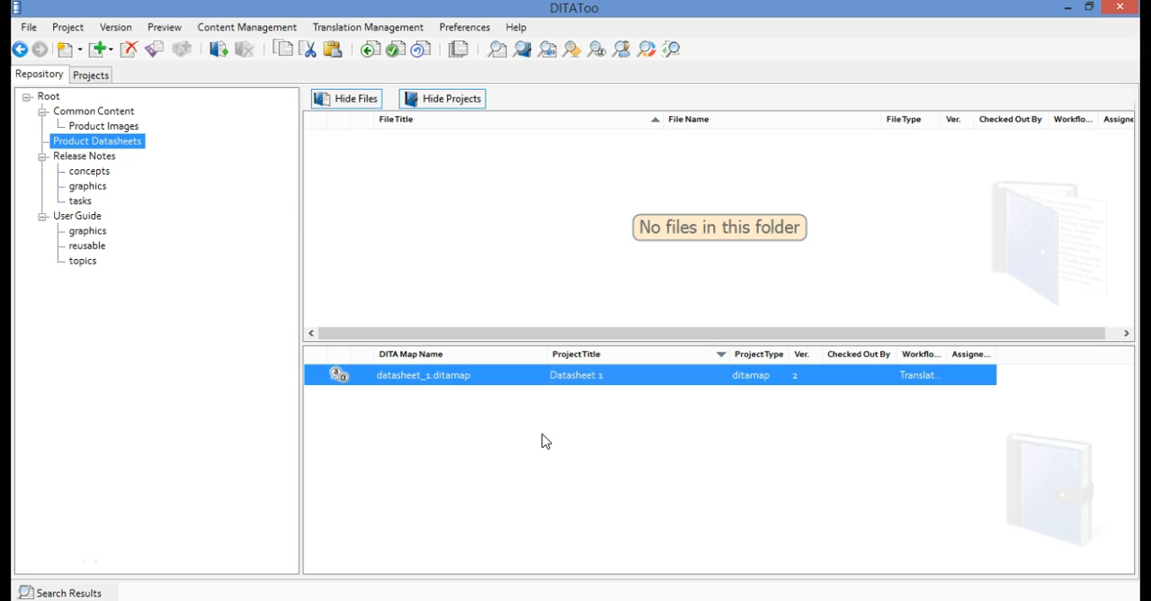
Examine the translation status icons of the files in the User Guide topics folder
{"action": "left_click", "coordinate": [85, 260]}
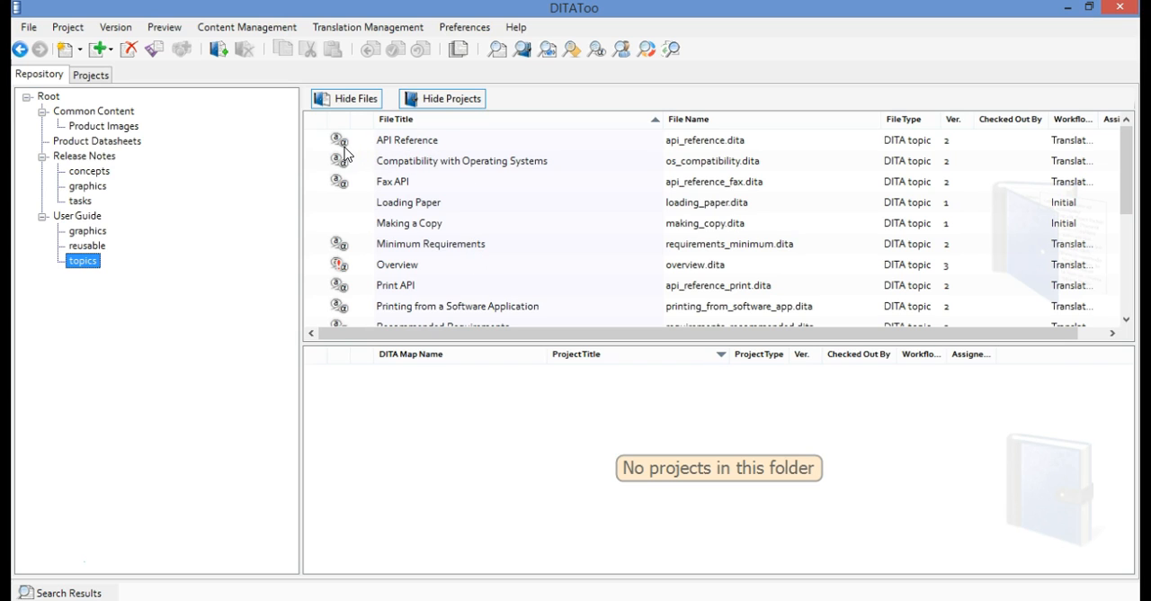
{"action": "mouse_move", "coordinate": [343, 151]}
{"action": "left_click", "coordinate": [343, 150]}
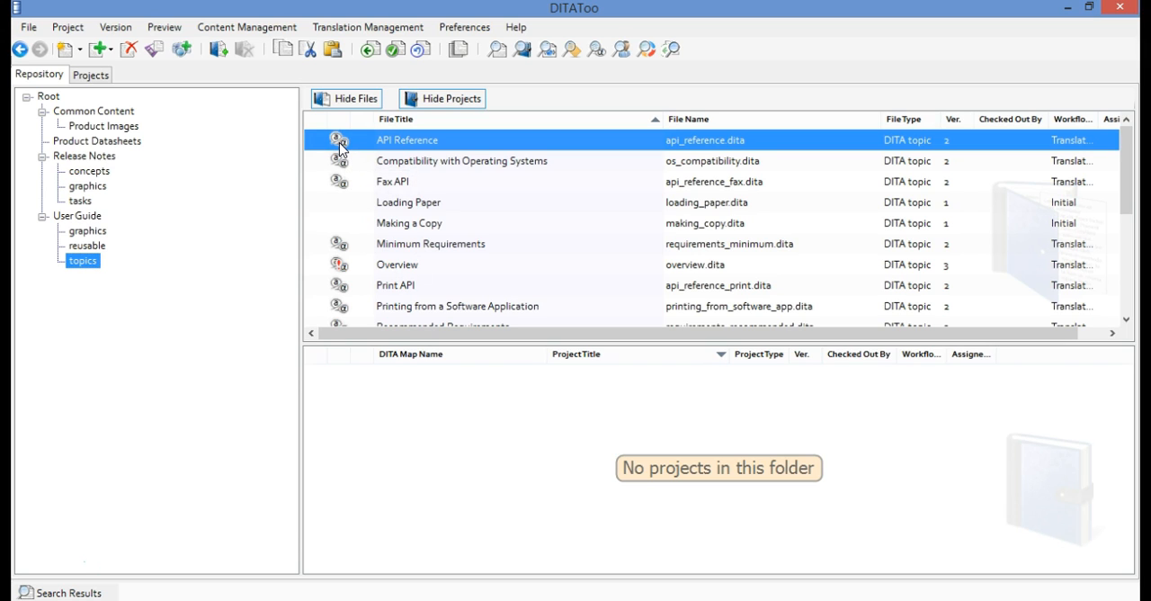
{"action": "mouse_move", "coordinate": [339, 145]}
{"action": "left_click", "coordinate": [339, 164]}
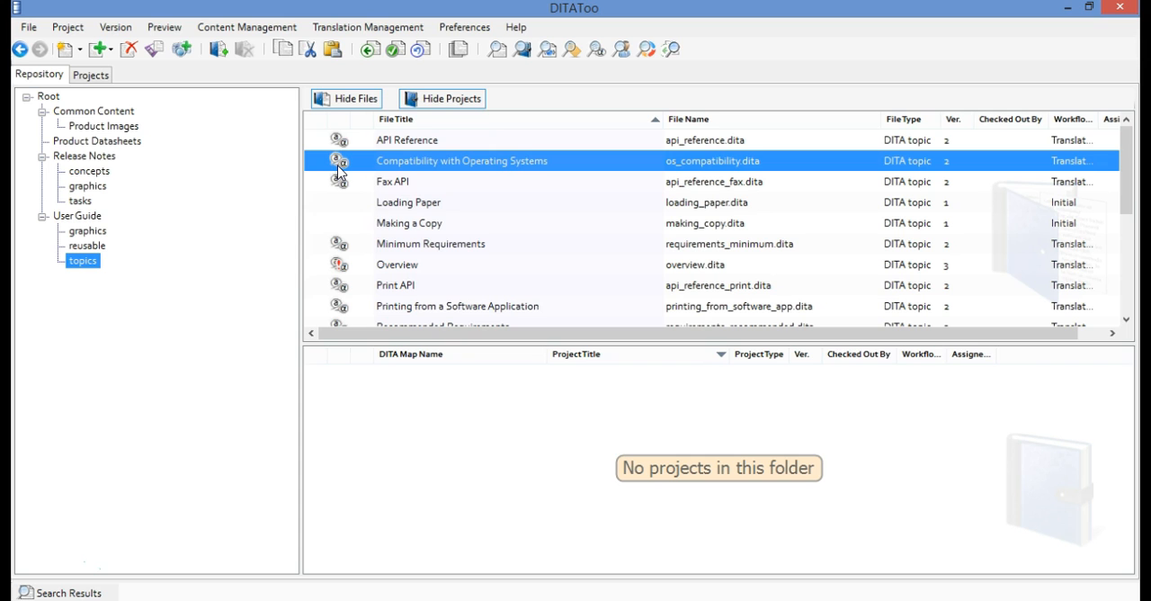
Open the file properties of the Overview topic to check the status of its translations
{"action": "left_click", "coordinate": [393, 268]}
{"action": "right_click", "coordinate": [432, 274]}
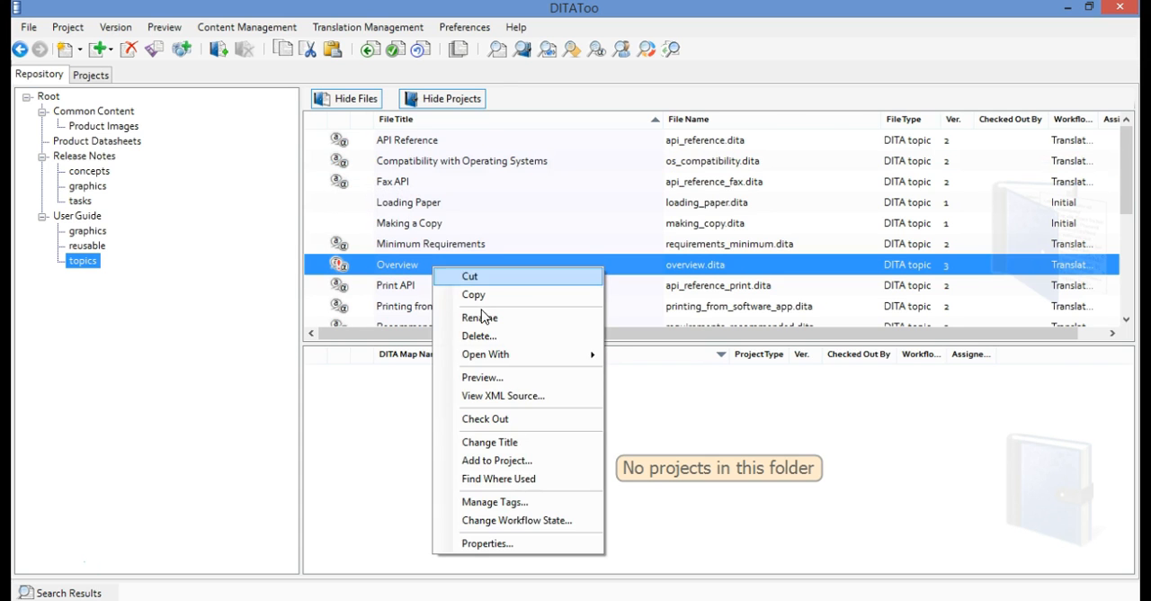
{"action": "left_click", "coordinate": [553, 545]}
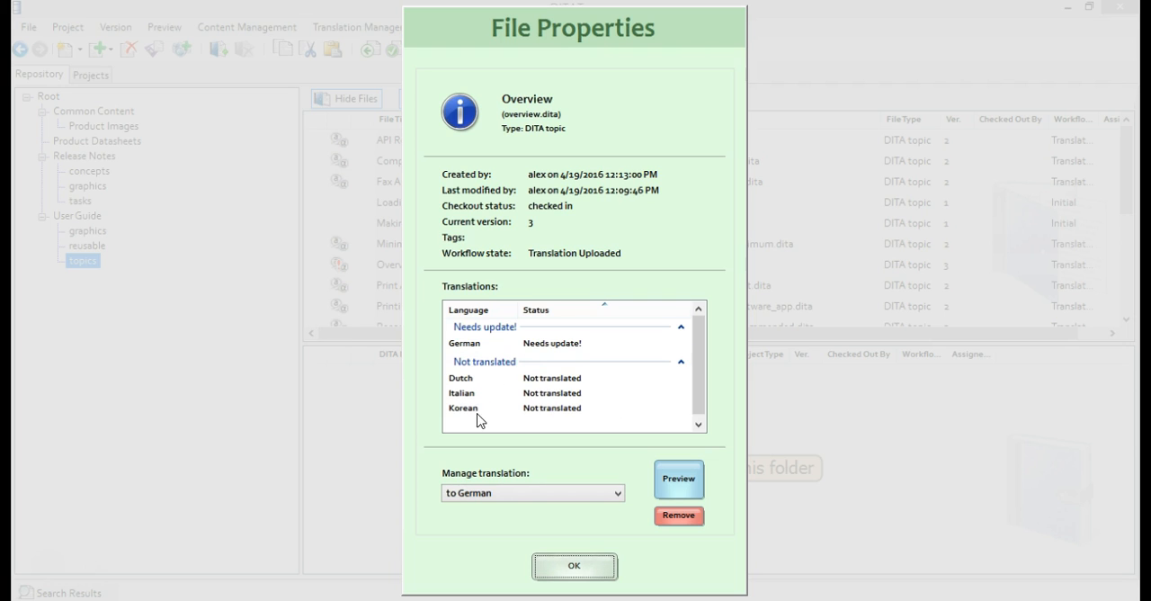
Preview the German translation of the Overview topic, and close its preview and file properties
{"action": "left_click", "coordinate": [681, 492]}
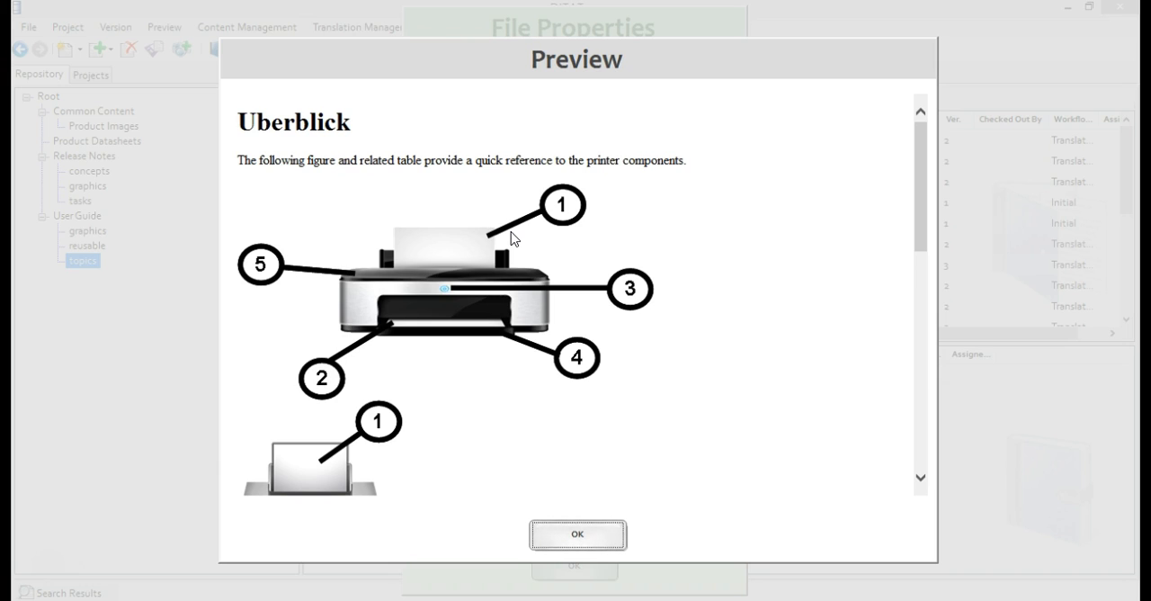
{"action": "left_click", "coordinate": [589, 536]}
{"action": "left_click", "coordinate": [574, 566]}
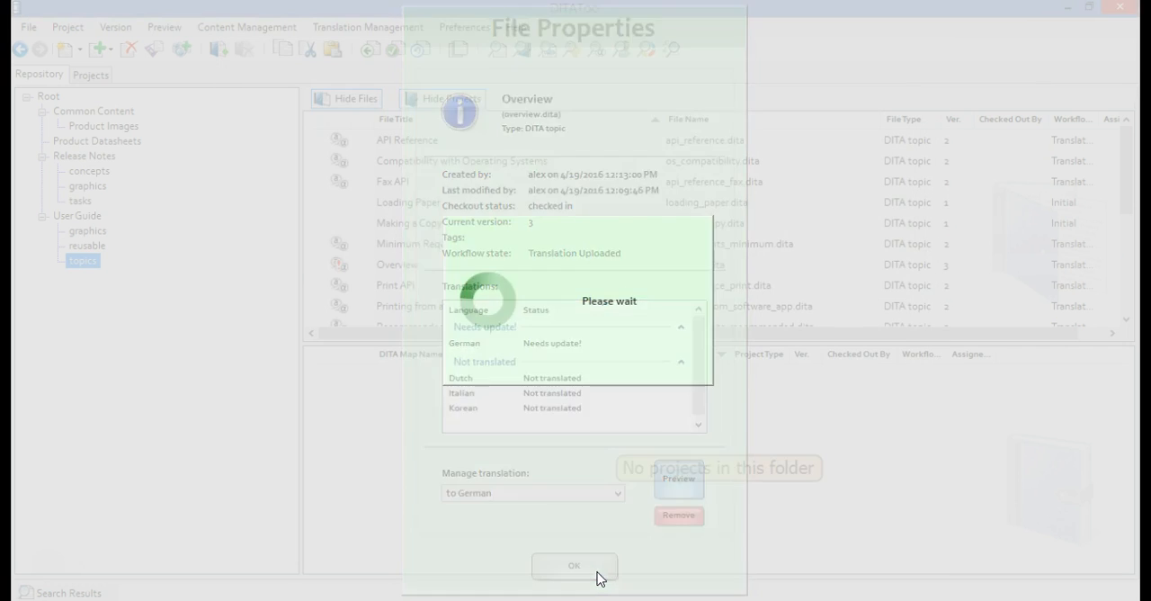
Examine the translation status of all files and languages in the Datasheet 1 project's properties
{"action": "left_click", "coordinate": [102, 79]}
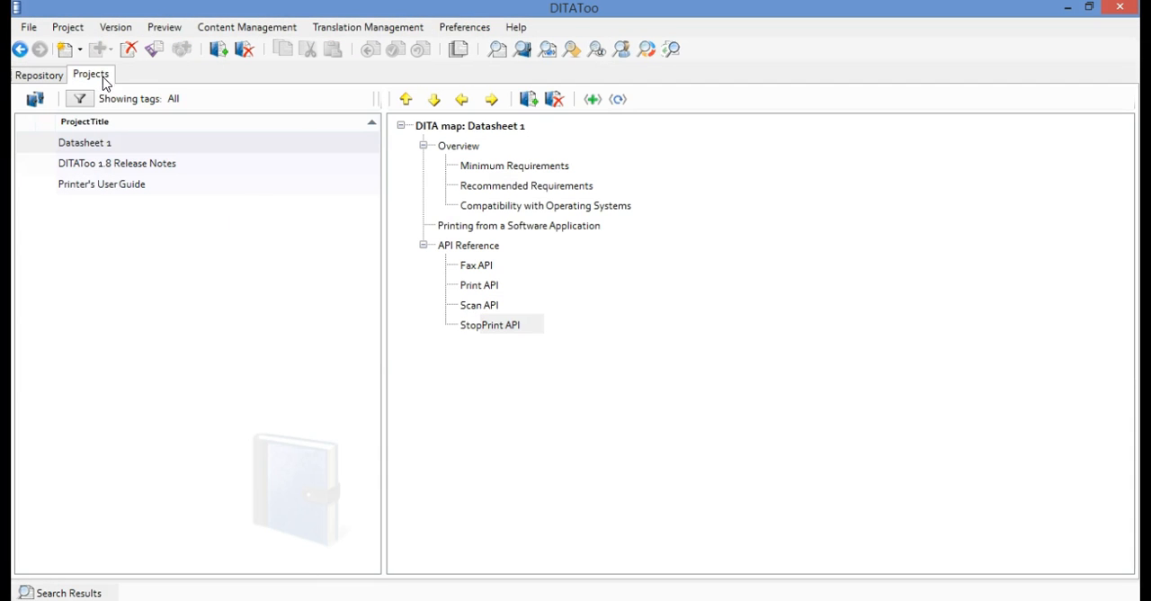
{"action": "right_click", "coordinate": [115, 144]}
{"action": "left_click", "coordinate": [210, 284]}
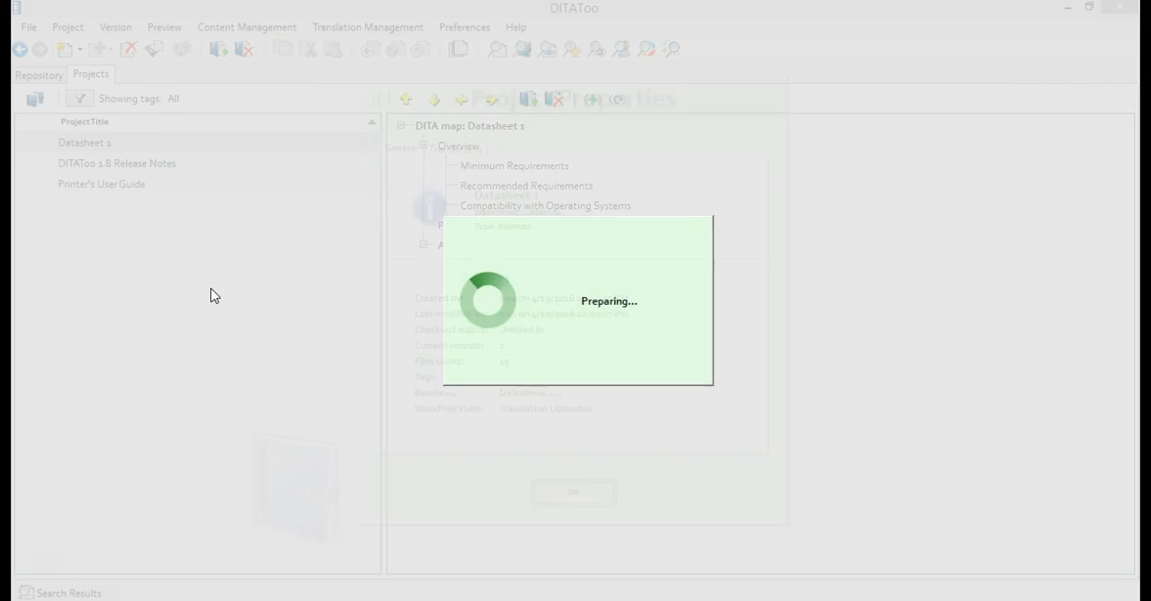
{"action": "left_click", "coordinate": [431, 155]}
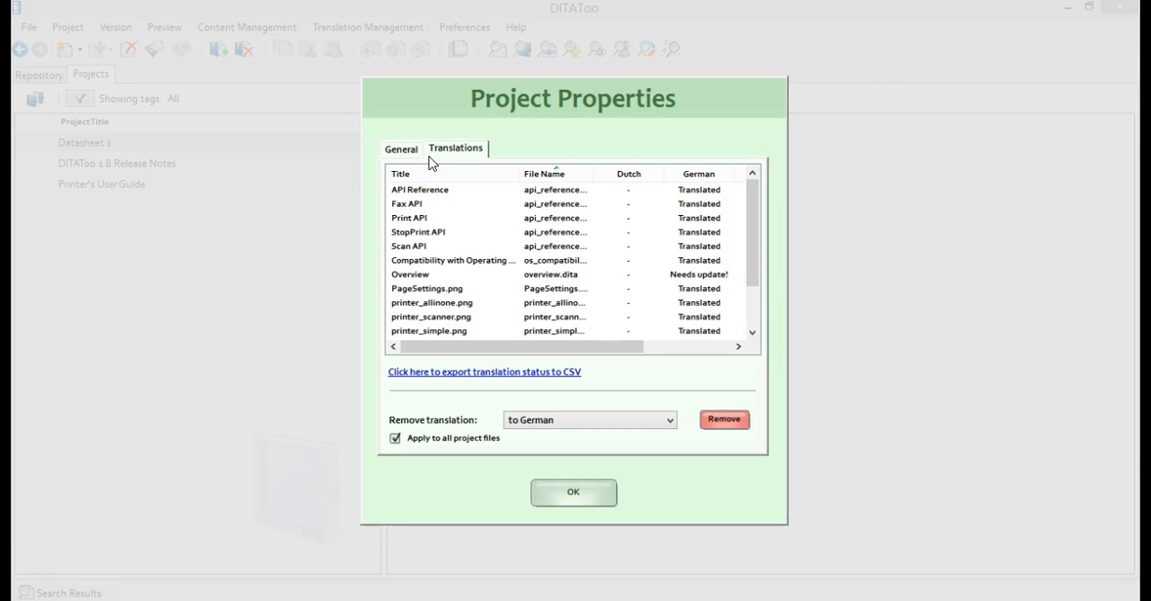
{"action": "left_click_drag", "start_coordinate": [585, 354], "coordinate": [695, 365]}
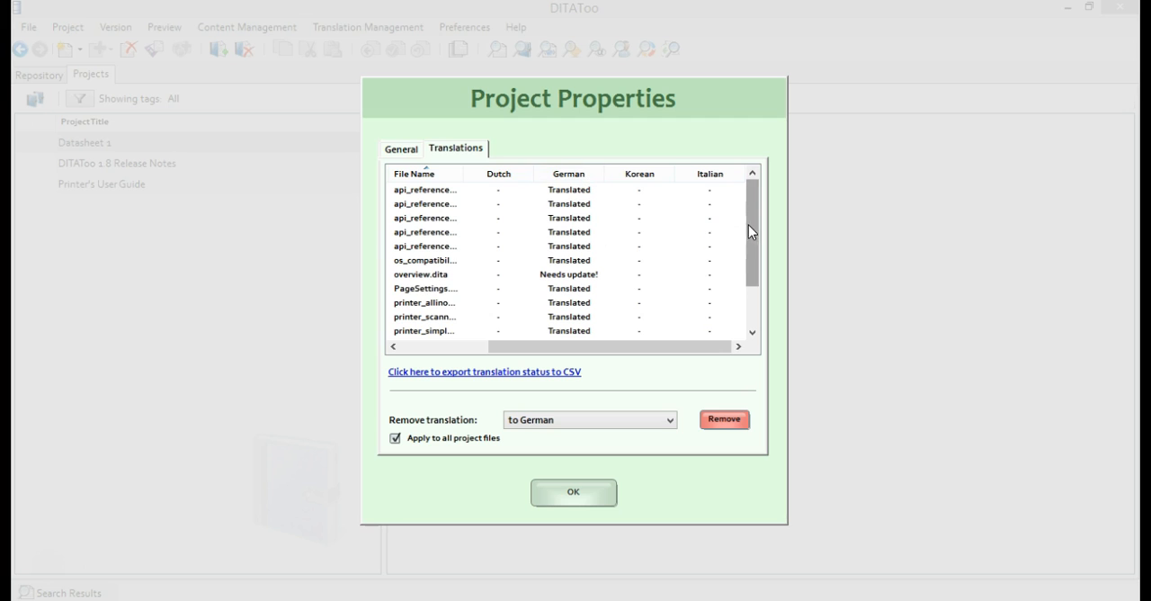
{"action": "mouse_move", "coordinate": [751, 229]}
{"action": "left_mouse_down"}
{"action": "mouse_move", "coordinate": [758, 288]}
{"action": "mouse_move", "coordinate": [748, 214]}
{"action": "left_mouse_up"}
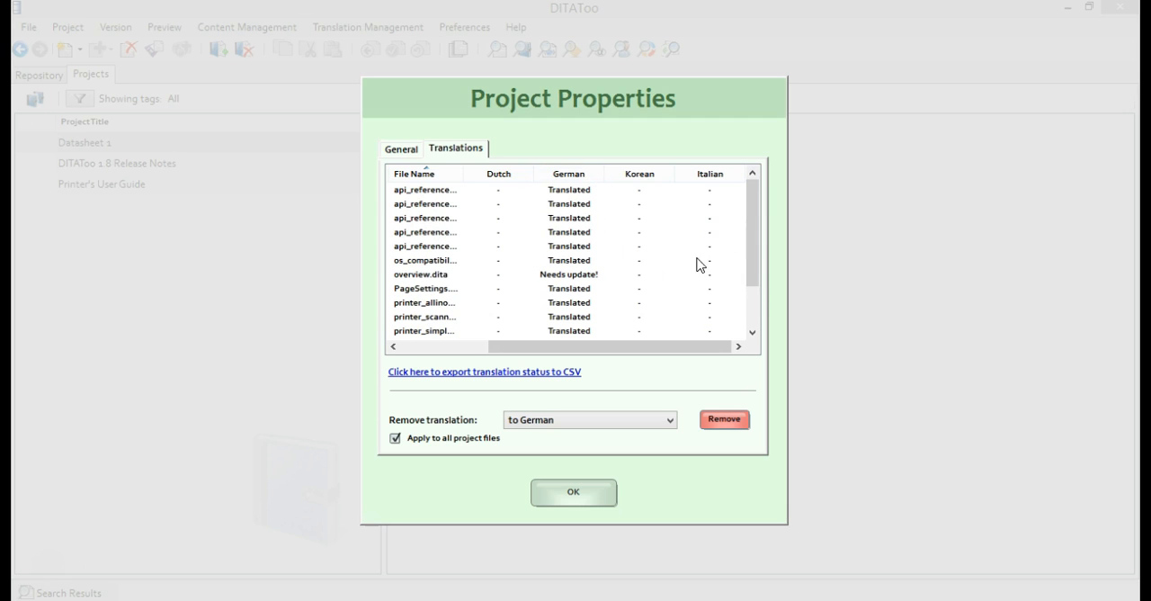
{"action": "left_click", "coordinate": [572, 275]}
{"action": "left_click_drag", "start_coordinate": [575, 352], "coordinate": [602, 354]}
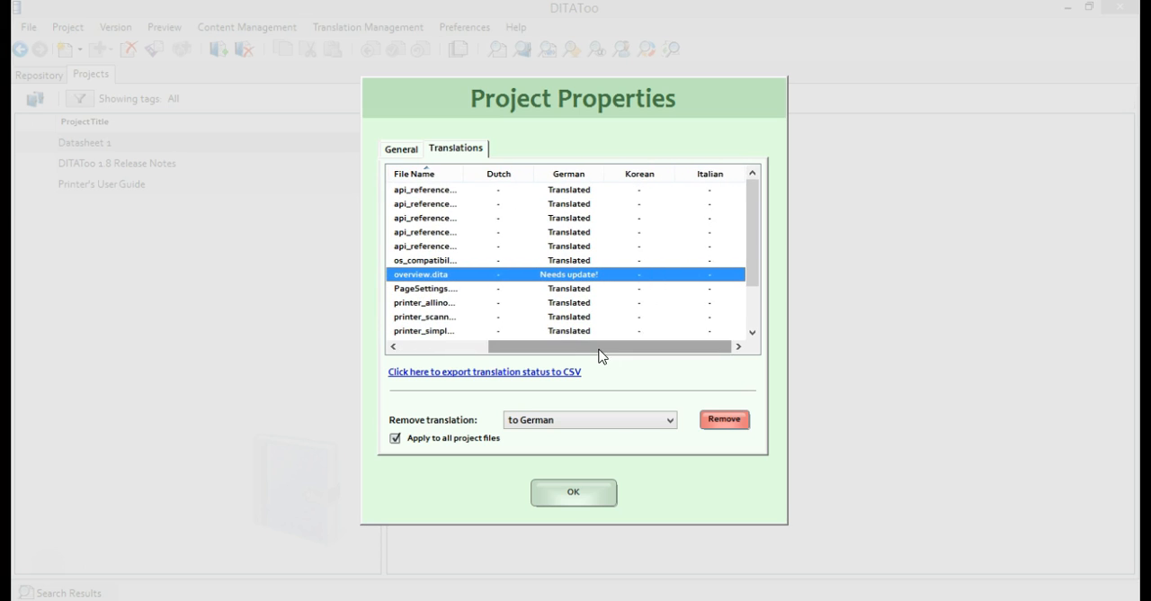
{"action": "left_click", "coordinate": [591, 493]}
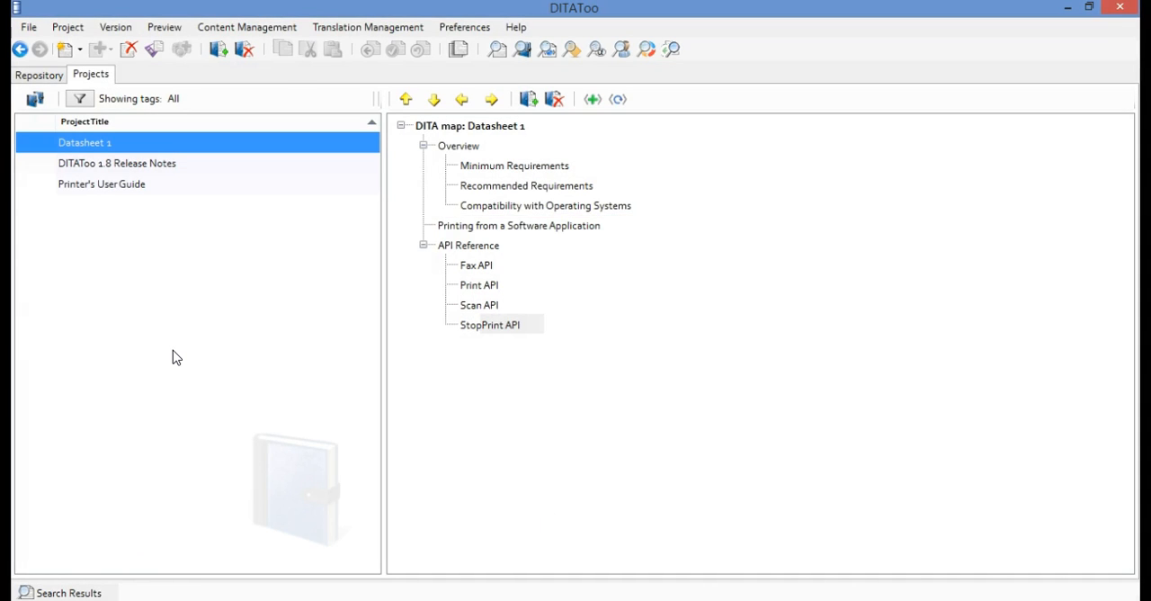
Search the Datasheet 1 project for files that are translated into German, but need update
{"action": "left_click", "coordinate": [343, 35]}
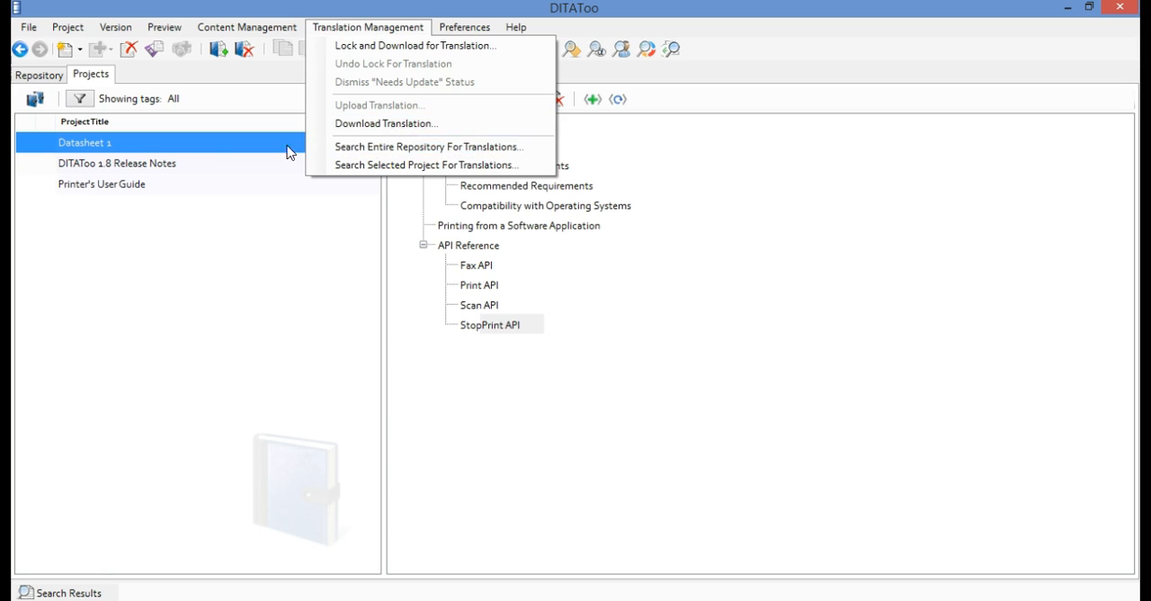
{"action": "left_click", "coordinate": [151, 149]}
{"action": "right_click", "coordinate": [151, 149]}
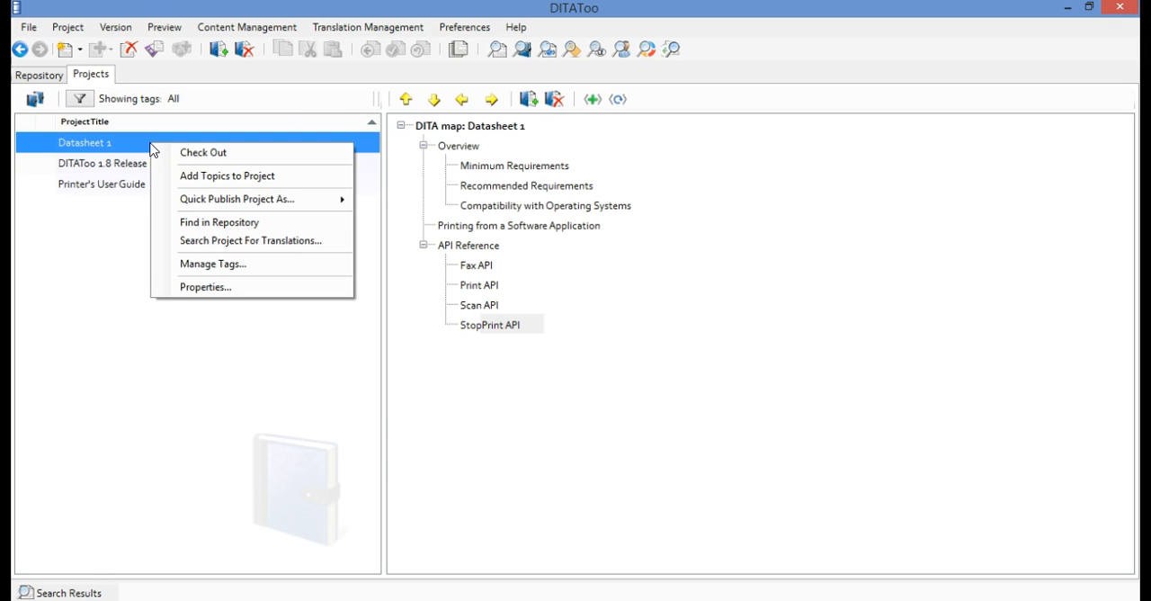
{"action": "left_click", "coordinate": [288, 242]}
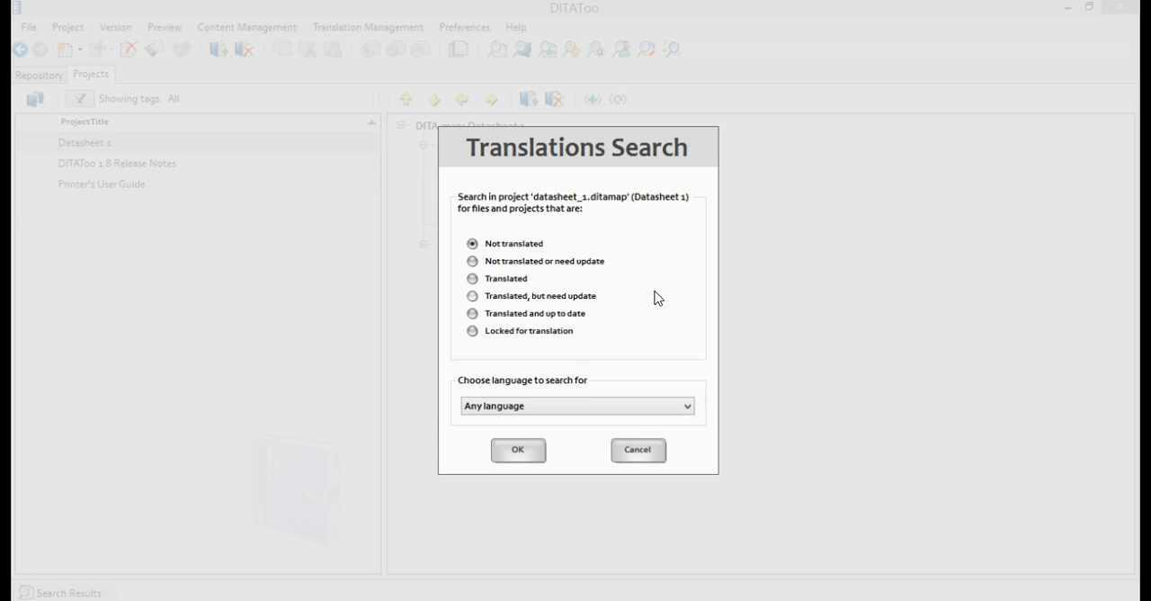
{"action": "left_click", "coordinate": [570, 407]}
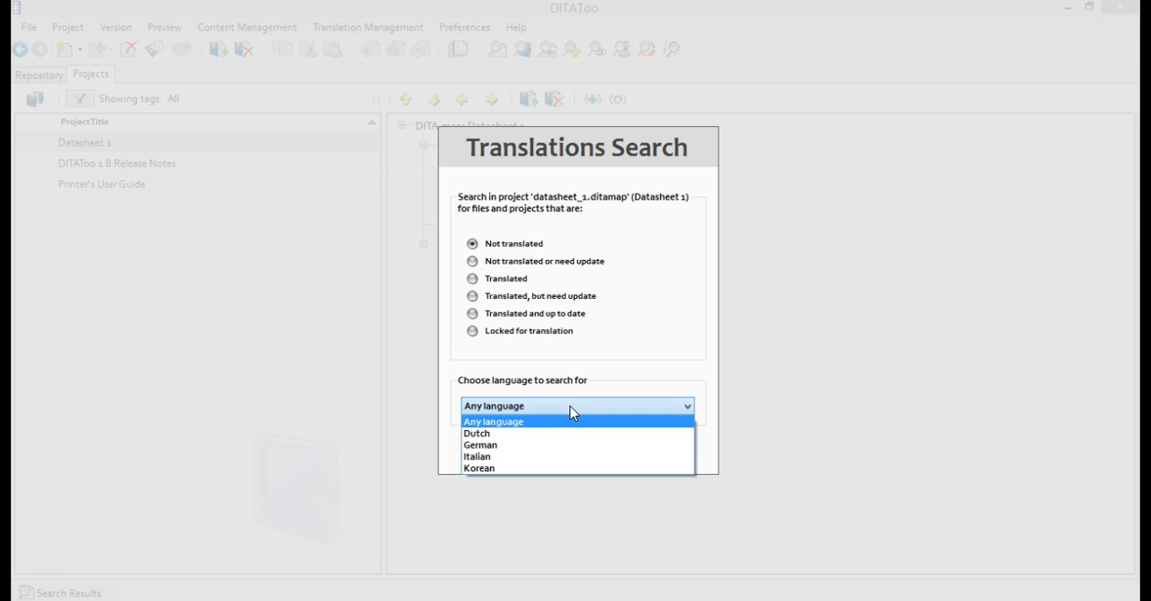
{"action": "left_click", "coordinate": [510, 445]}
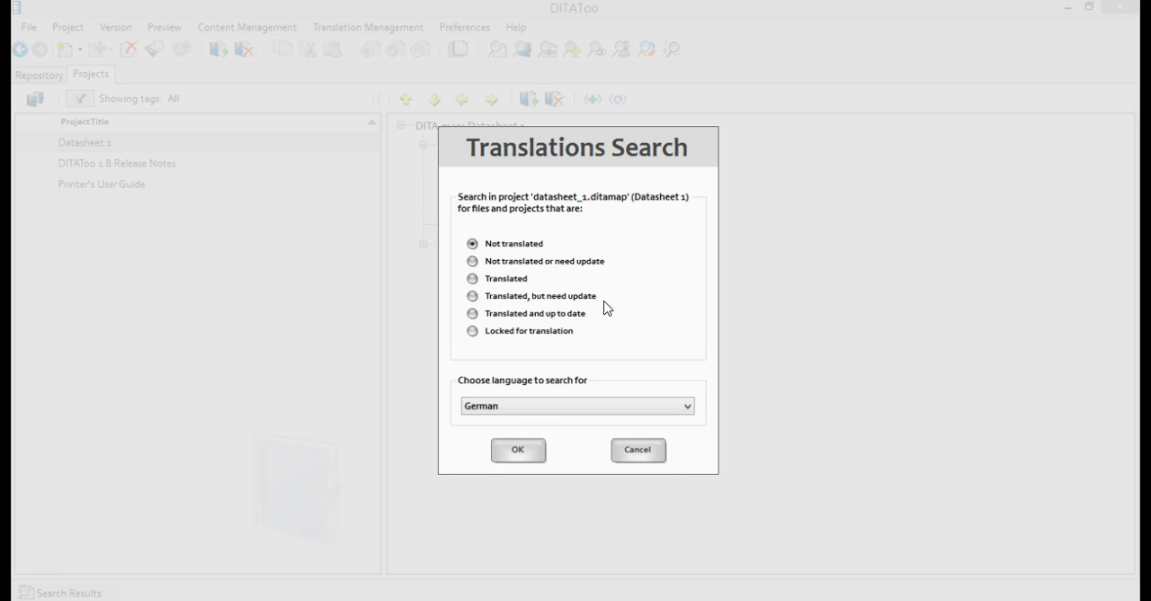
{"action": "left_click", "coordinate": [511, 301]}
{"action": "left_click", "coordinate": [525, 457]}
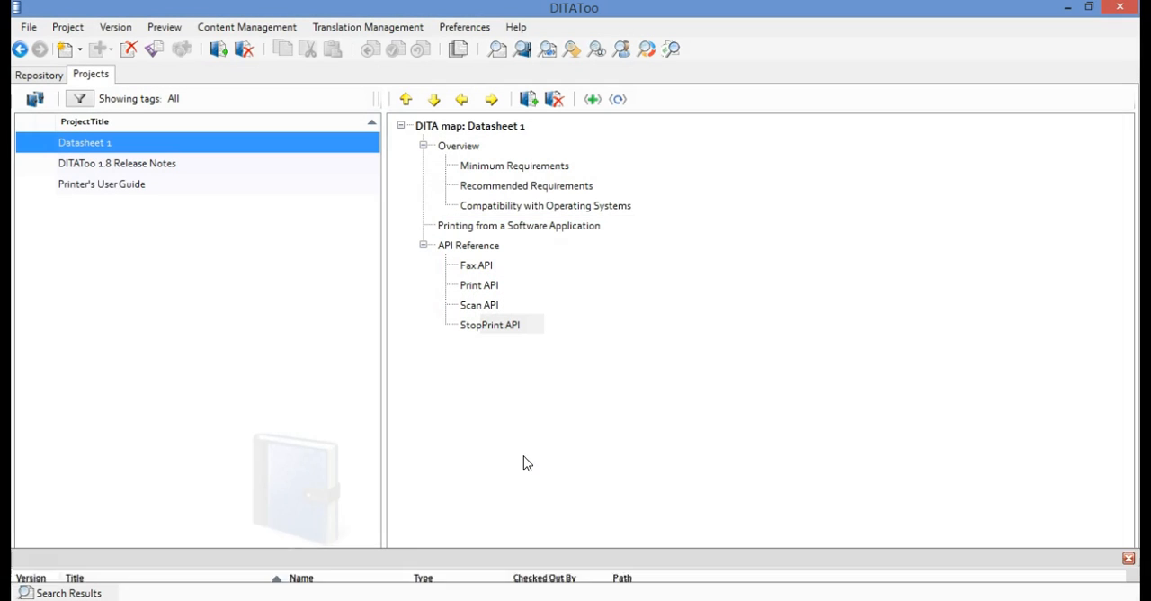
Select the Overview topic in the translation search results and hide the search results
{"action": "left_click", "coordinate": [126, 474]}
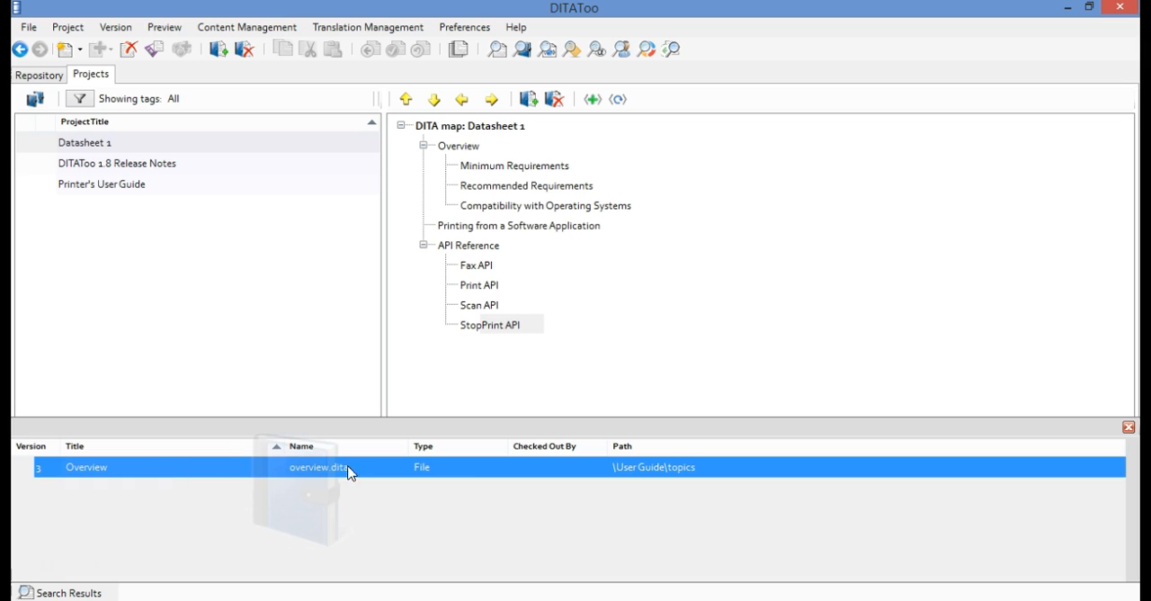
{"action": "left_click", "coordinate": [1127, 429]}
{"action": "left_click", "coordinate": [107, 474]}
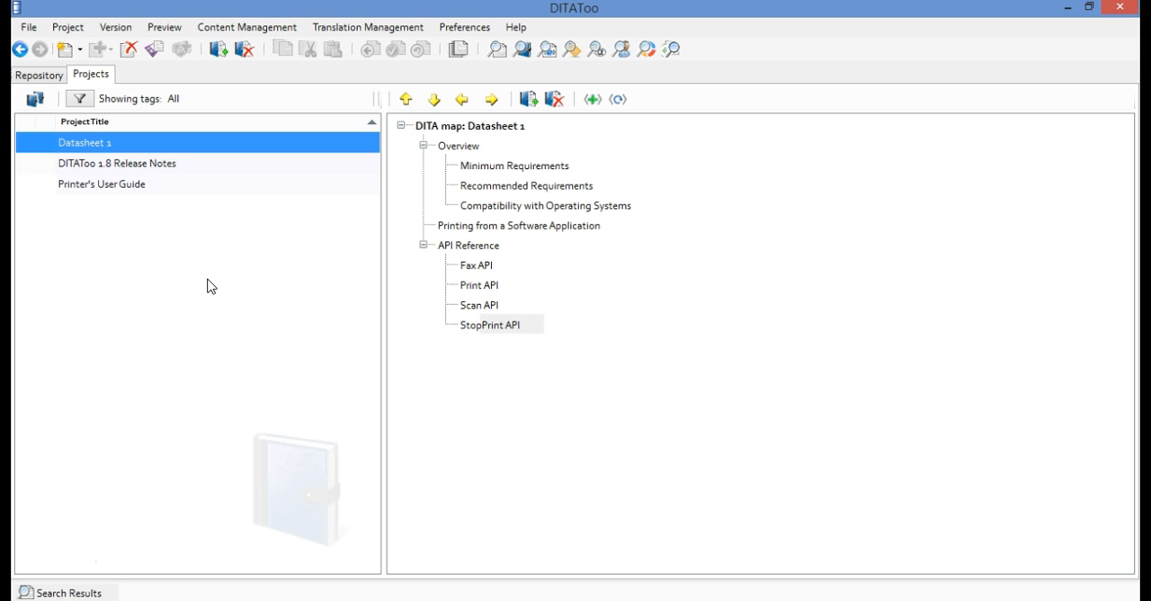
Assign the Datasheet and Marketing tags to the Datasheet 1 project
{"action": "right_click", "coordinate": [214, 151]}
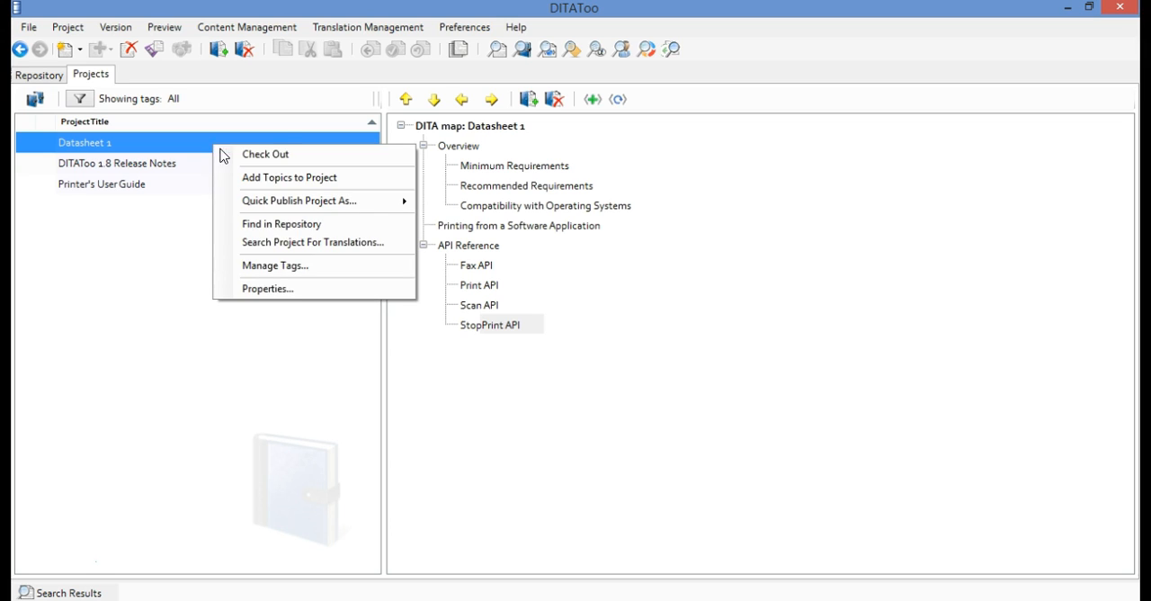
{"action": "left_click", "coordinate": [327, 265]}
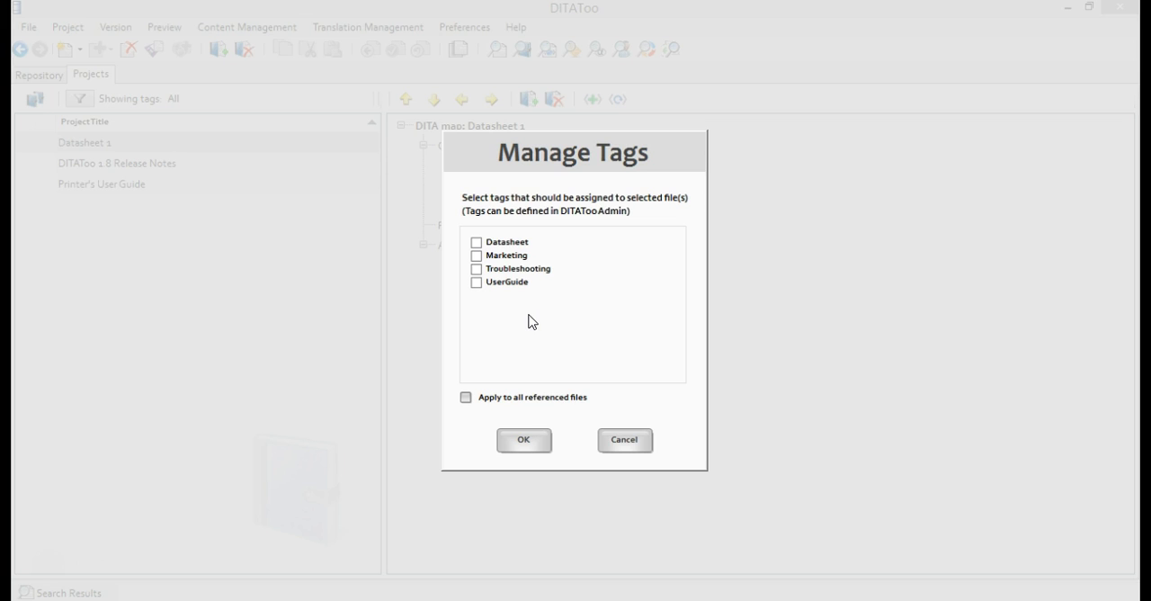
{"action": "left_click", "coordinate": [477, 244]}
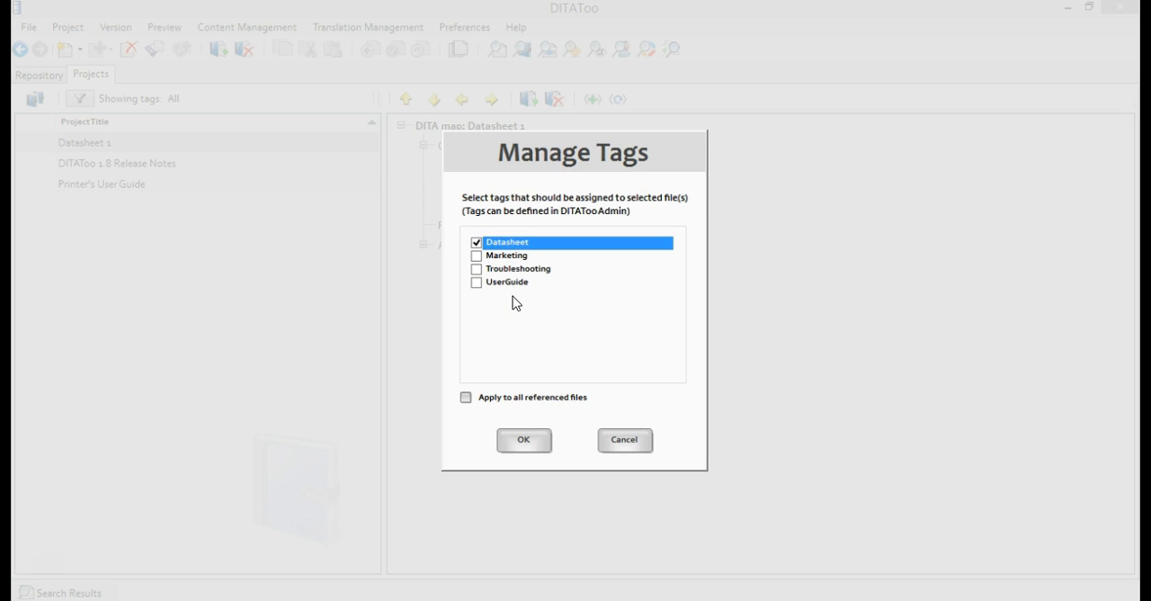
{"action": "left_click", "coordinate": [476, 256]}
{"action": "left_click", "coordinate": [524, 440]}
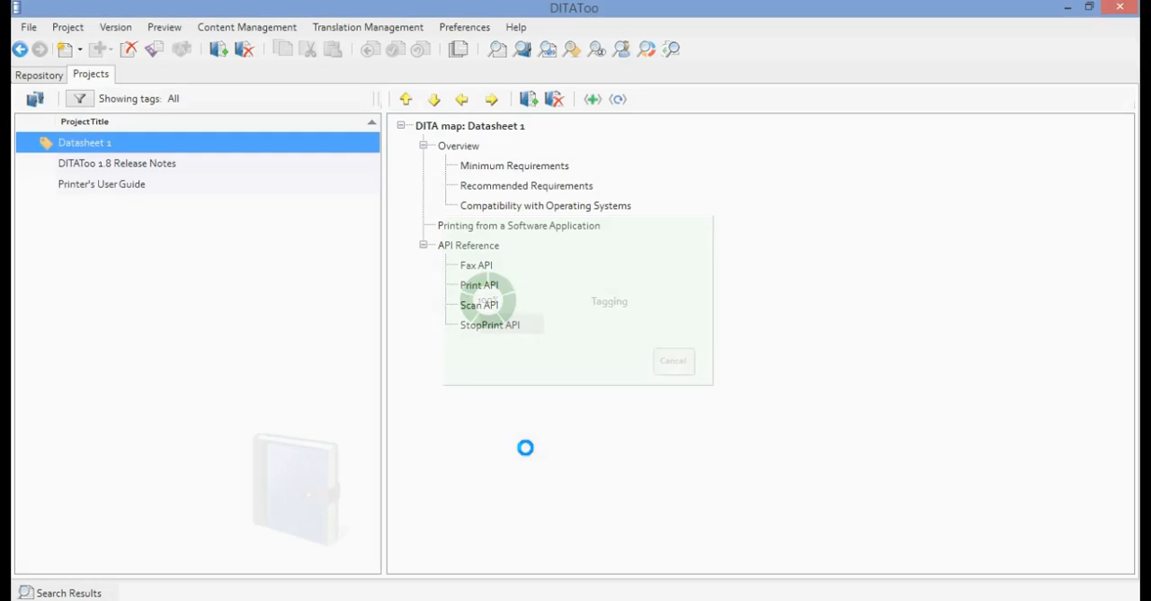
Assign the Marketing tag to the DITAToo 1.8 Release Notes project
{"action": "left_click", "coordinate": [170, 162]}
{"action": "right_click", "coordinate": [171, 162]}
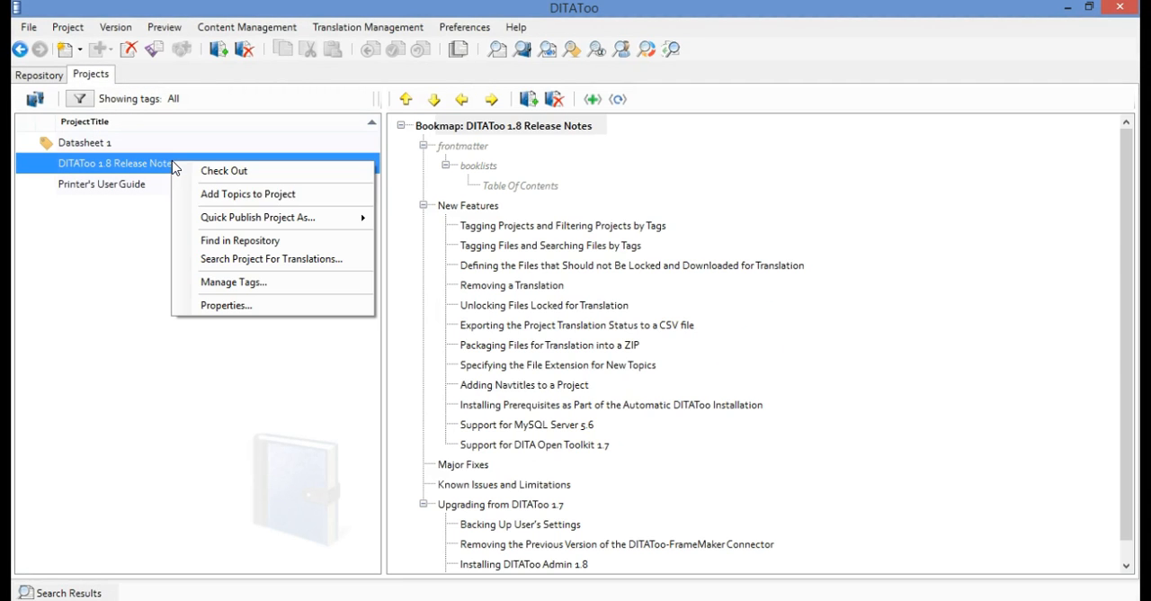
{"action": "left_click", "coordinate": [253, 281]}
{"action": "left_click", "coordinate": [479, 258]}
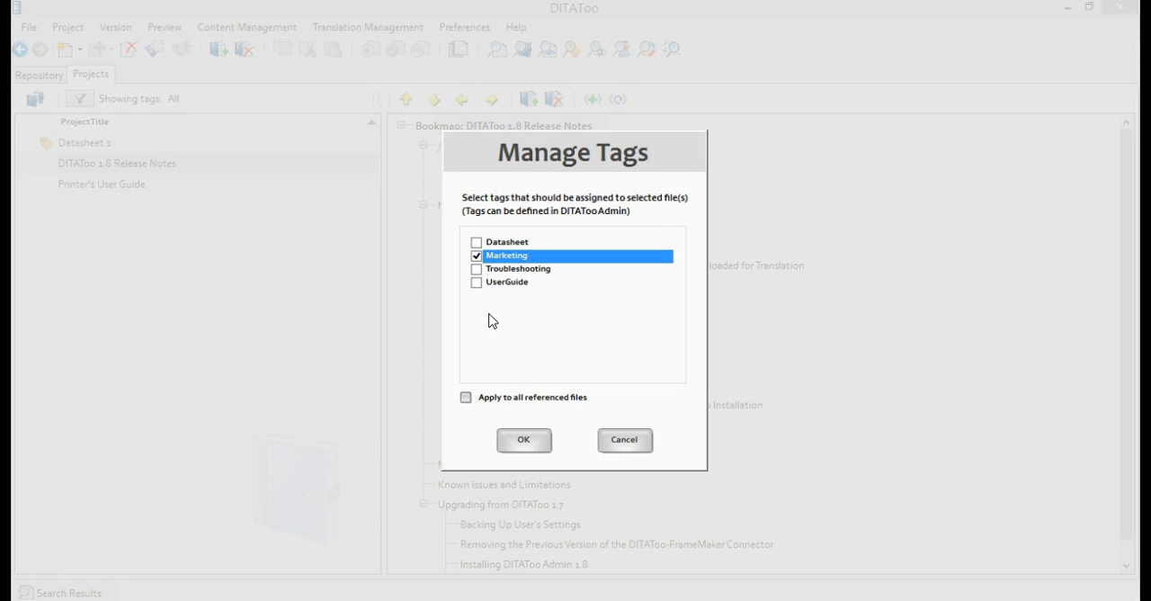
{"action": "left_click", "coordinate": [525, 441]}
Assign the UserGuide tag to the Printer's User Guide project
{"action": "left_click", "coordinate": [158, 186]}
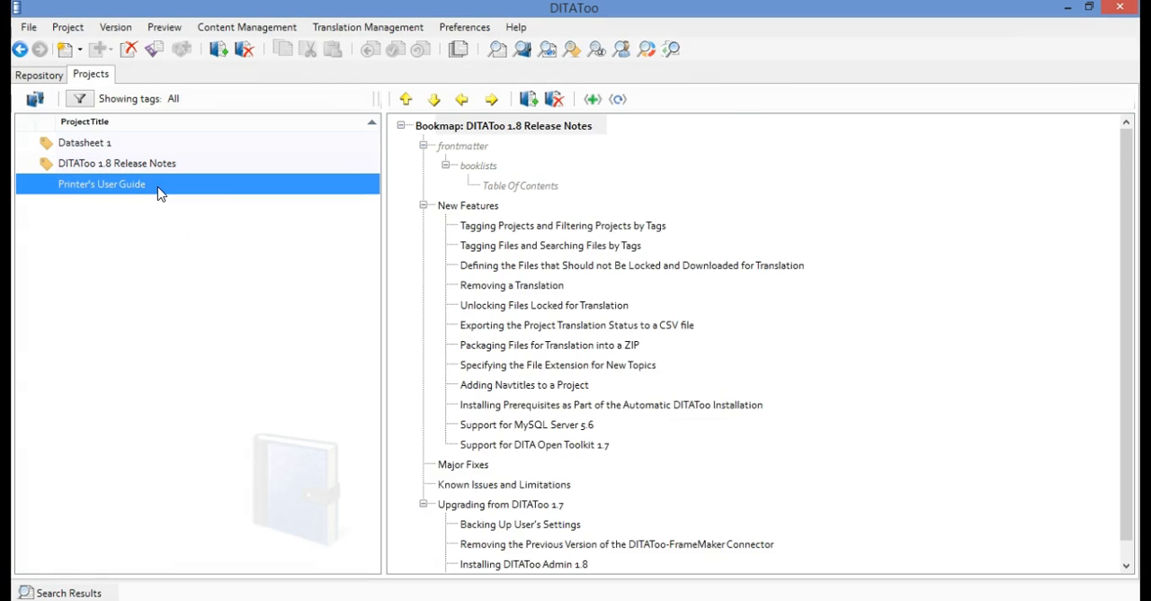
{"action": "right_click", "coordinate": [159, 186]}
{"action": "left_click", "coordinate": [220, 309]}
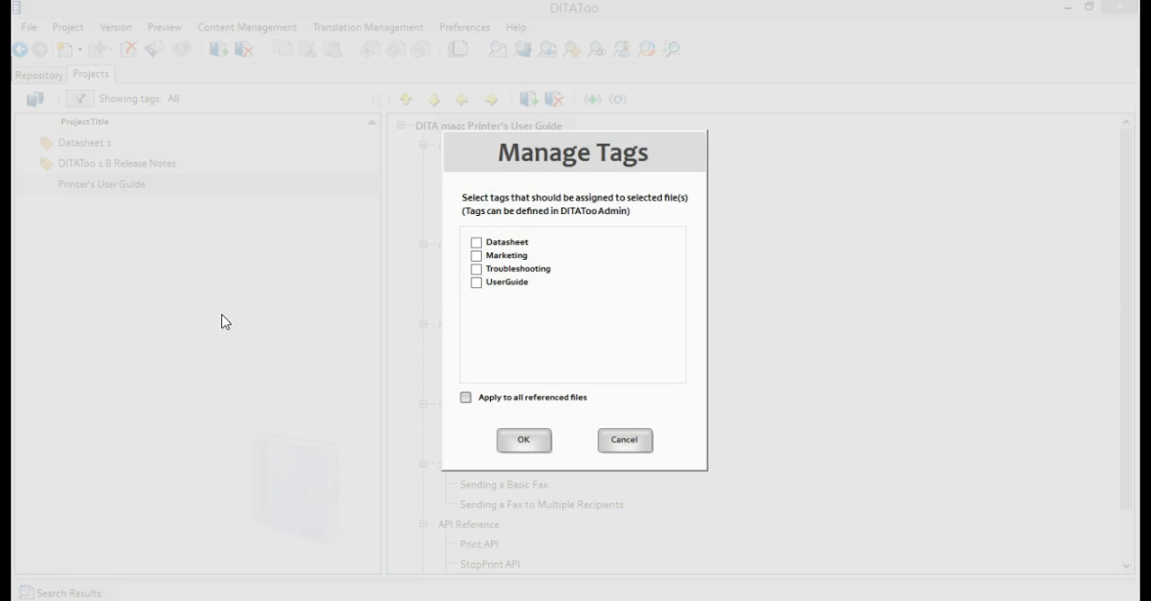
{"action": "left_click", "coordinate": [479, 283]}
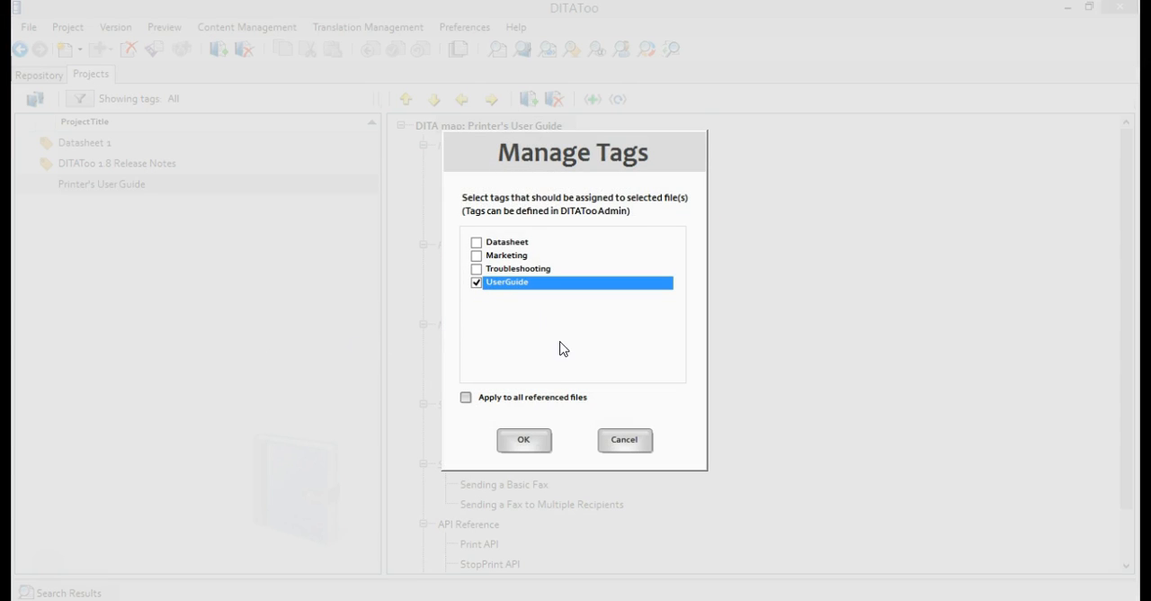
{"action": "left_click", "coordinate": [524, 441]}
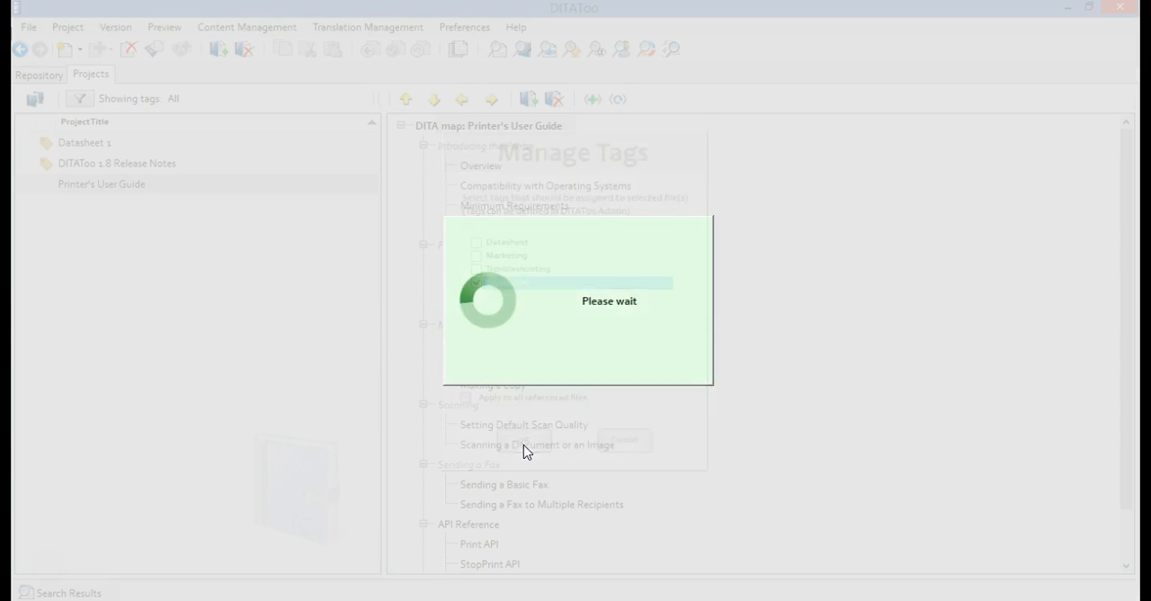
Filter the project list to show only projects with the Datasheet tag, and select Datasheet 1
{"action": "left_click", "coordinate": [78, 99]}
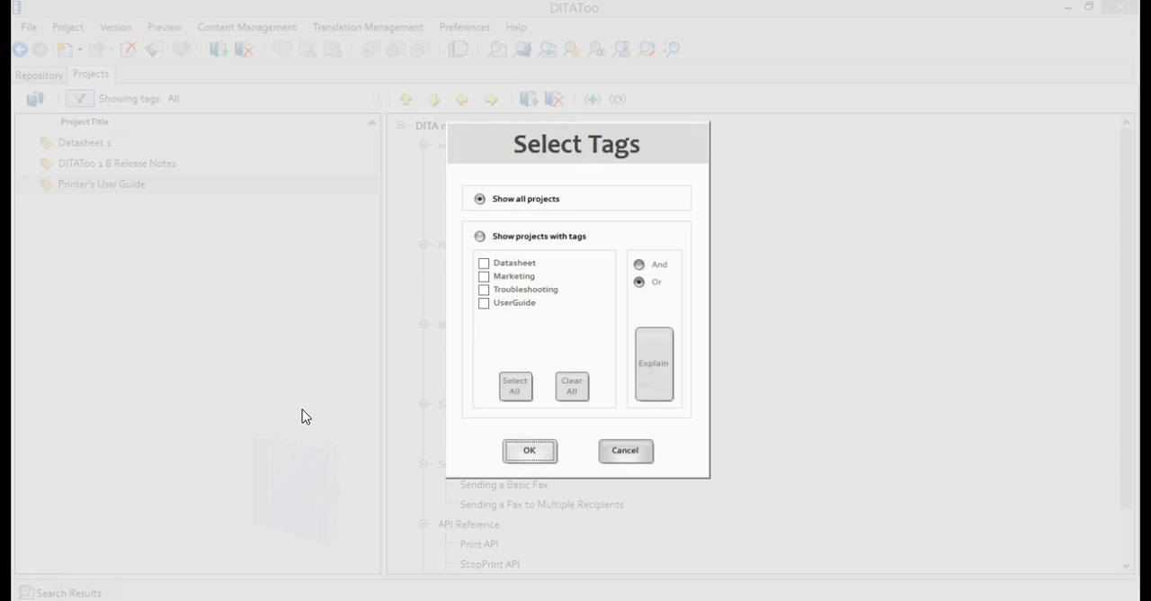
{"action": "left_click", "coordinate": [497, 239]}
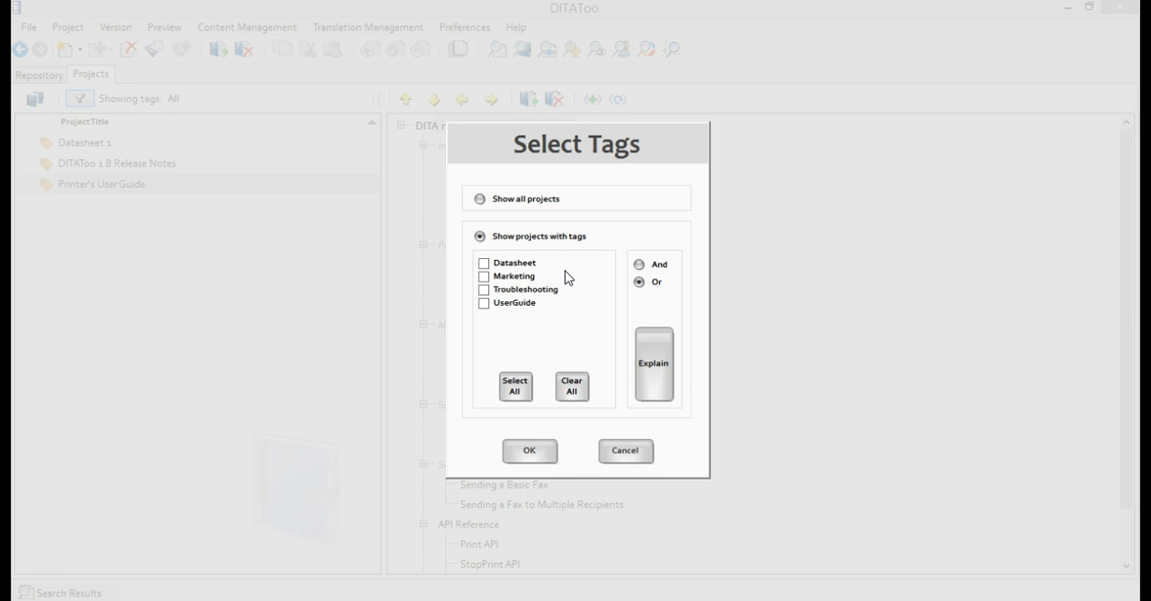
{"action": "left_click", "coordinate": [487, 263]}
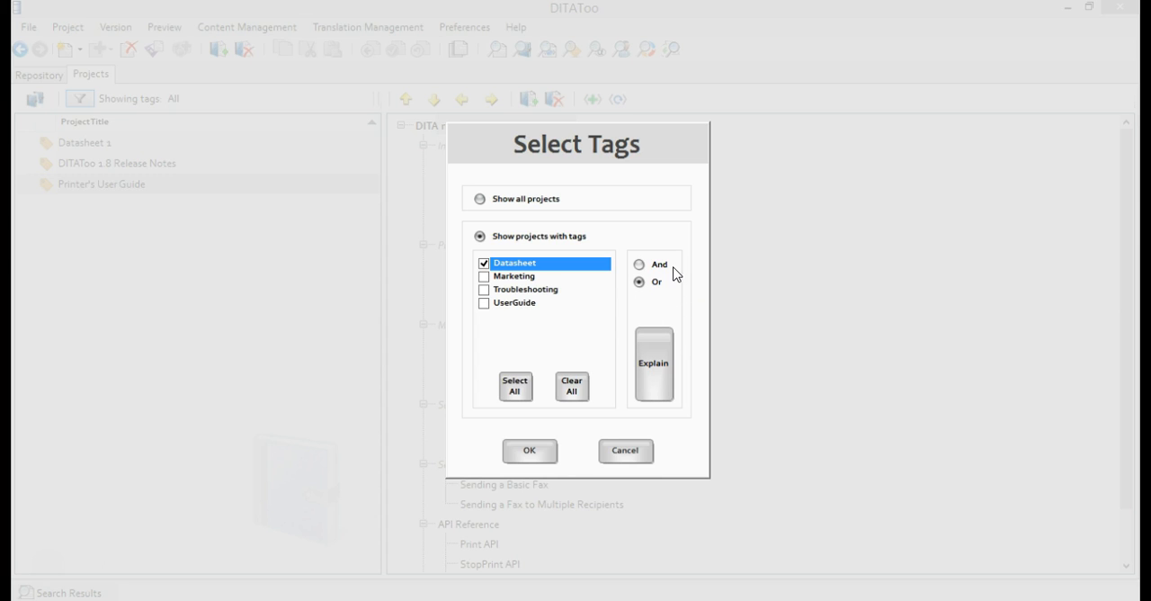
{"action": "left_click", "coordinate": [530, 450]}
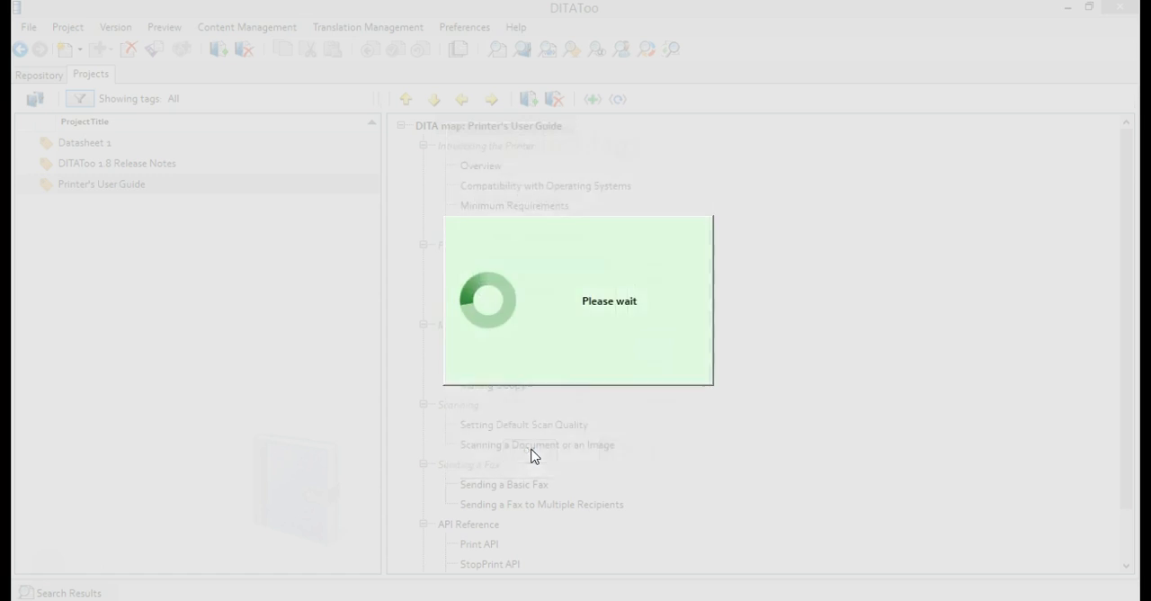
{"action": "left_click", "coordinate": [178, 154]}
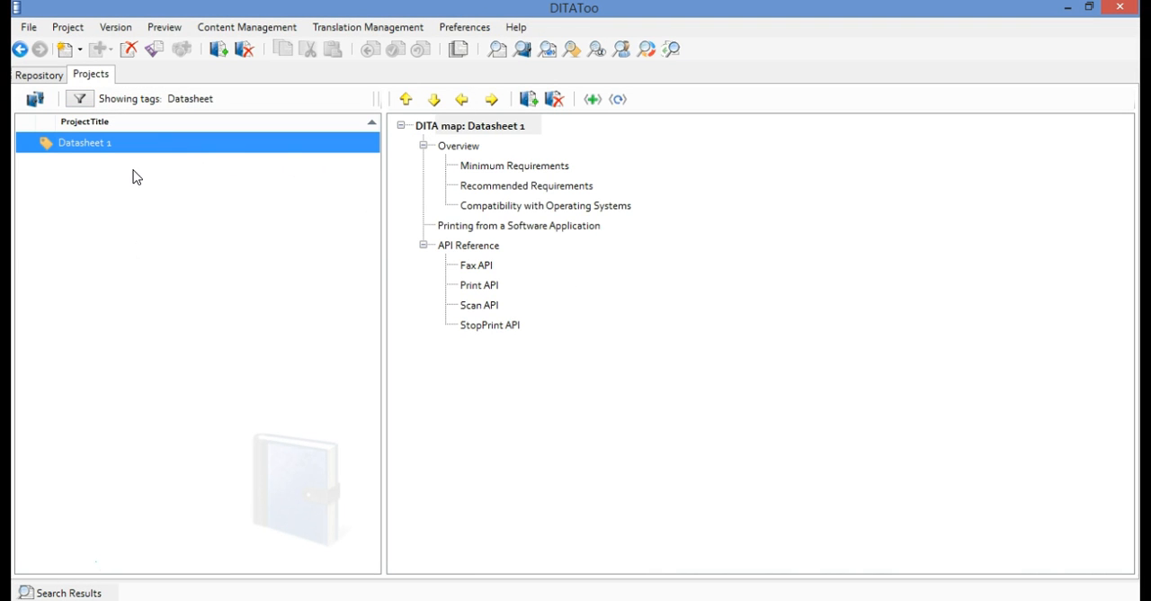
Assign the UserGuide tag to API Reference, Fax API, Making a Copy, Minimum Requirements, Overview and Scan API in the User Guide topics folder
{"action": "mouse_move", "coordinate": [49, 153]}
{"action": "left_click", "coordinate": [53, 78]}
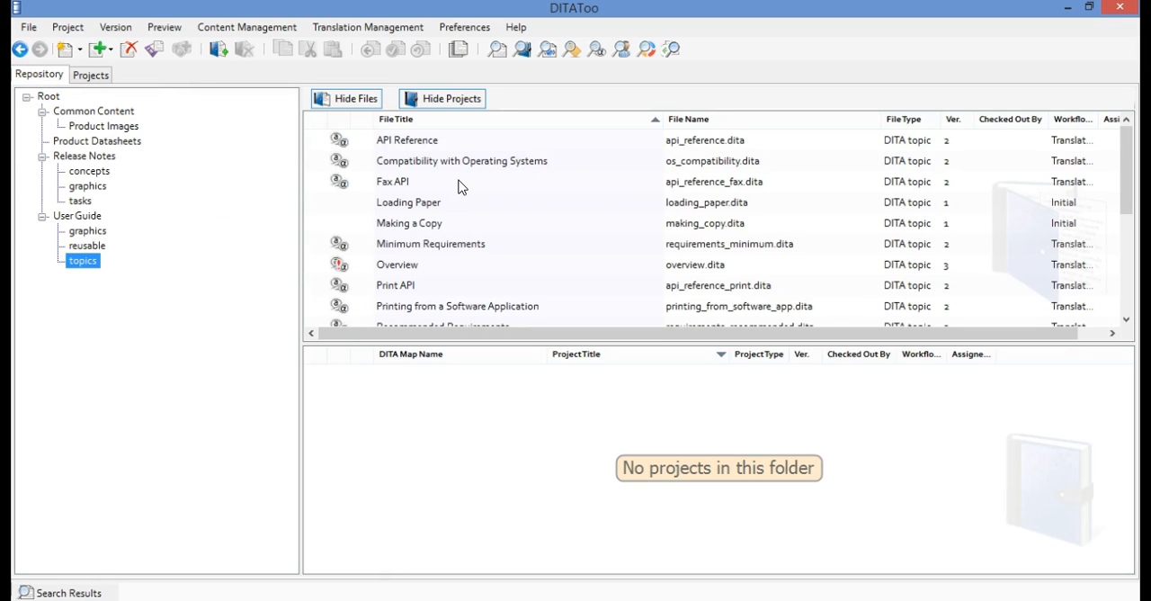
{"action": "left_click", "coordinate": [430, 148]}
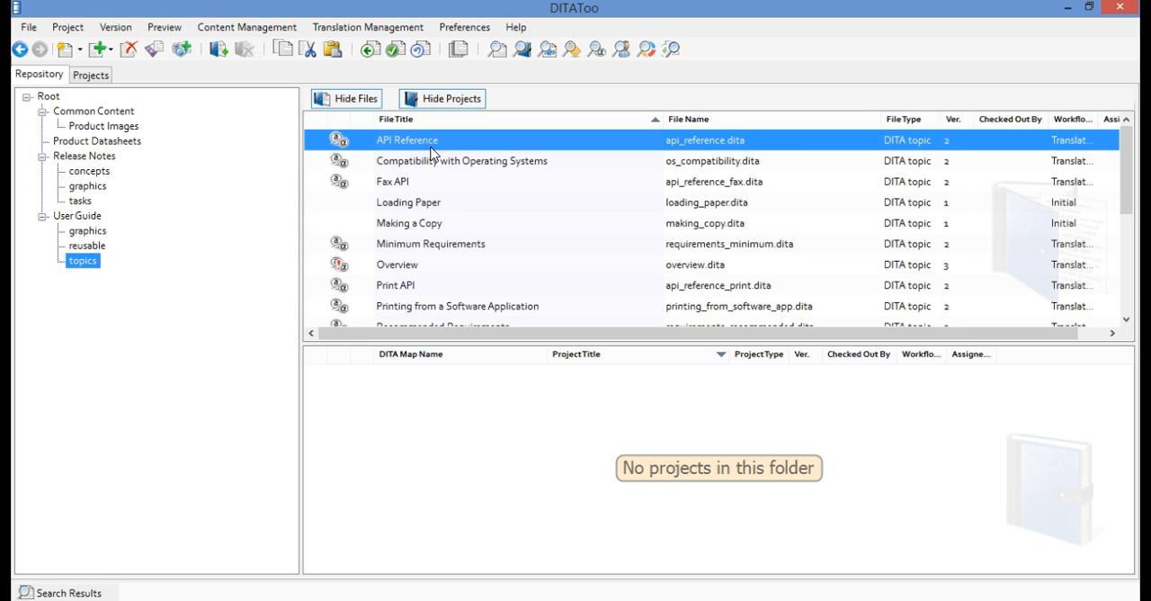
{"action": "left_click", "coordinate": [406, 183], "text": "ctrl"}
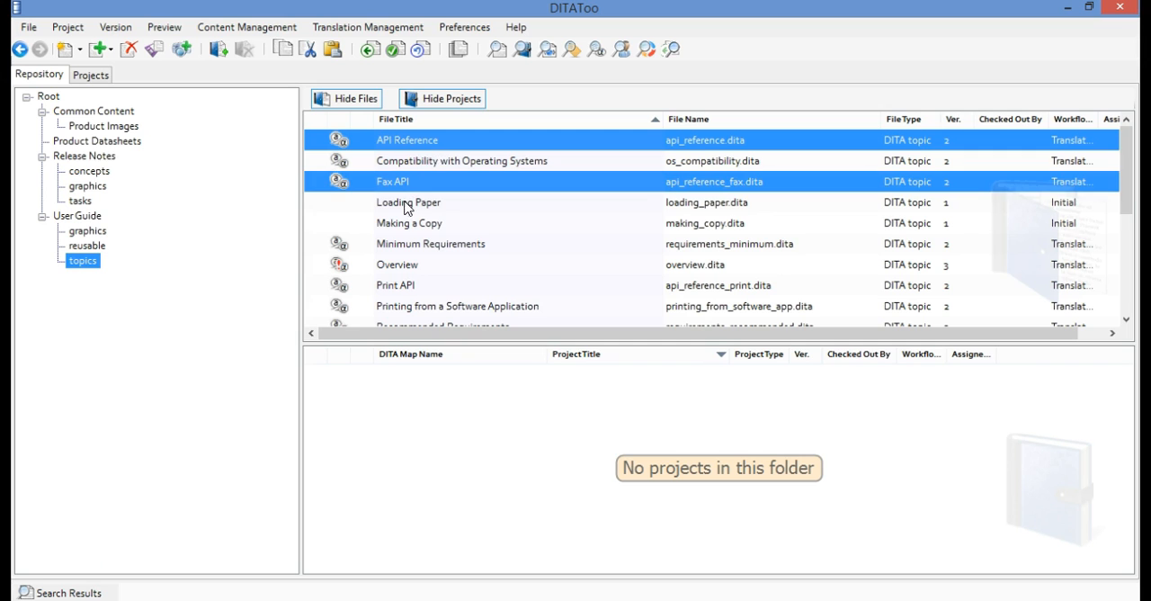
{"action": "left_click", "coordinate": [398, 226], "text": "ctrl"}
{"action": "left_click", "coordinate": [396, 248], "text": "ctrl"}
{"action": "left_click", "coordinate": [393, 266], "text": "ctrl"}
{"action": "scroll", "coordinate": [396, 270], "scroll_direction": "down", "scroll_amount": 1}
{"action": "left_click", "coordinate": [405, 285], "text": "ctrl"}
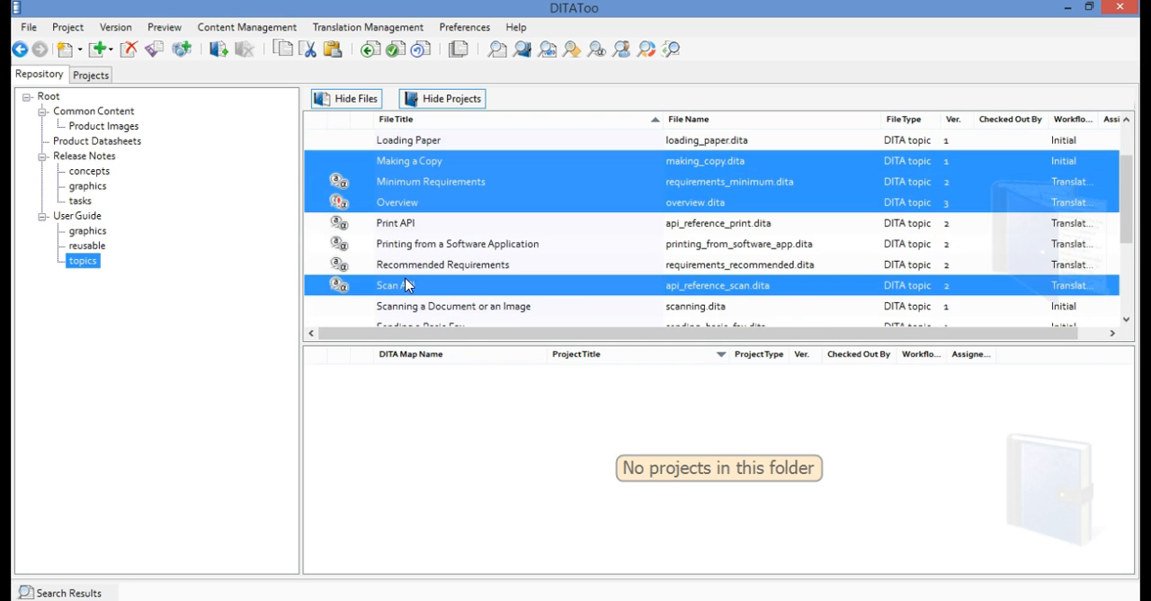
{"action": "right_click", "coordinate": [439, 212]}
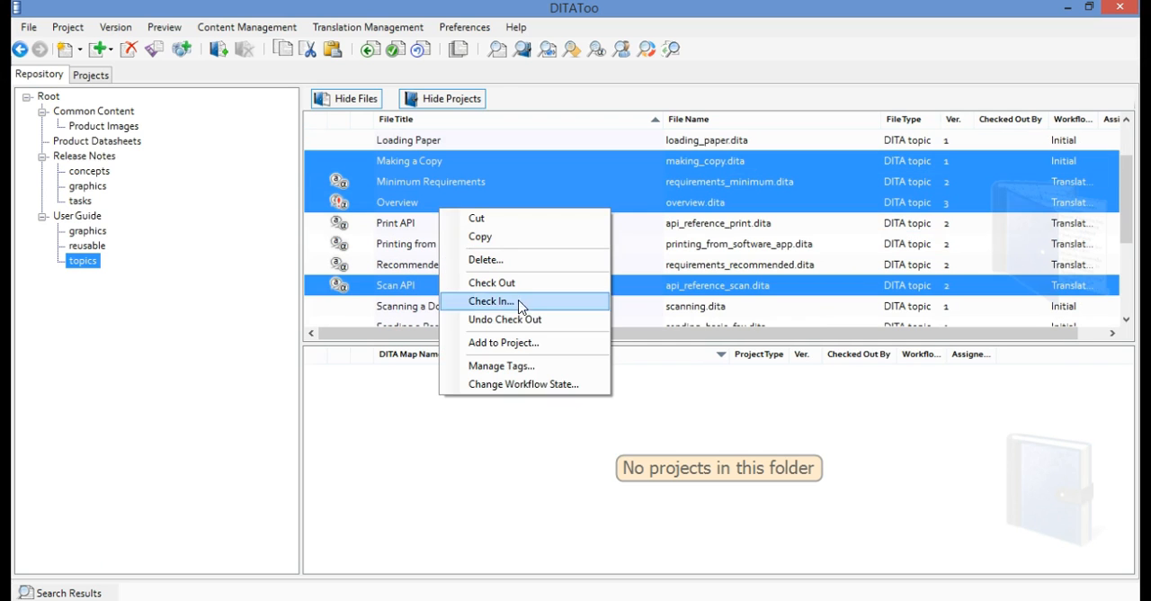
{"action": "left_click", "coordinate": [499, 366]}
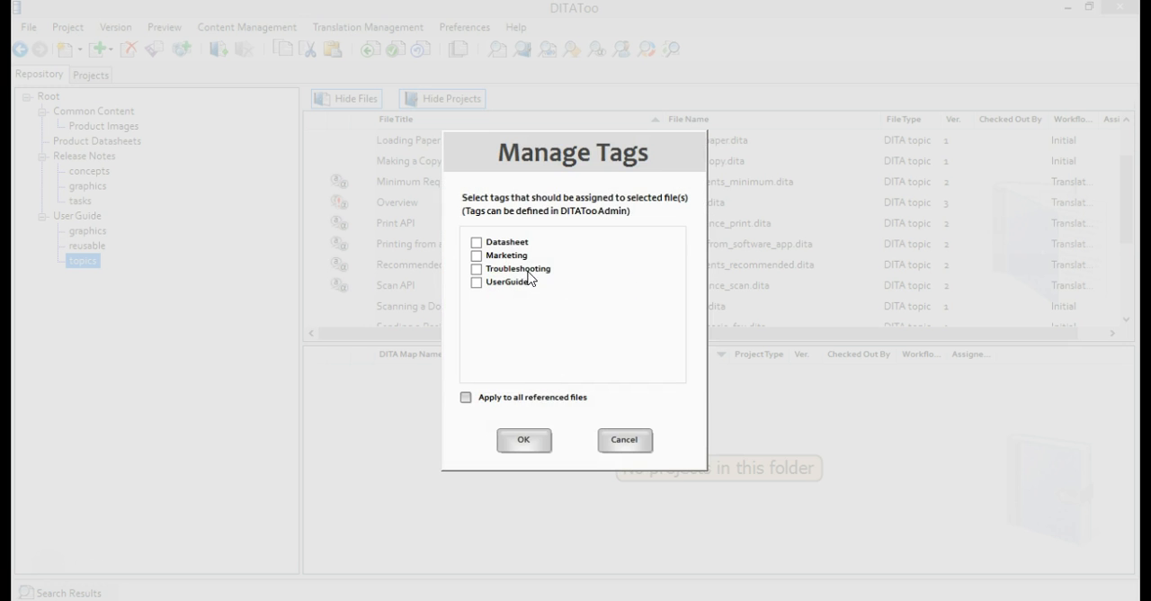
{"action": "left_click", "coordinate": [477, 284]}
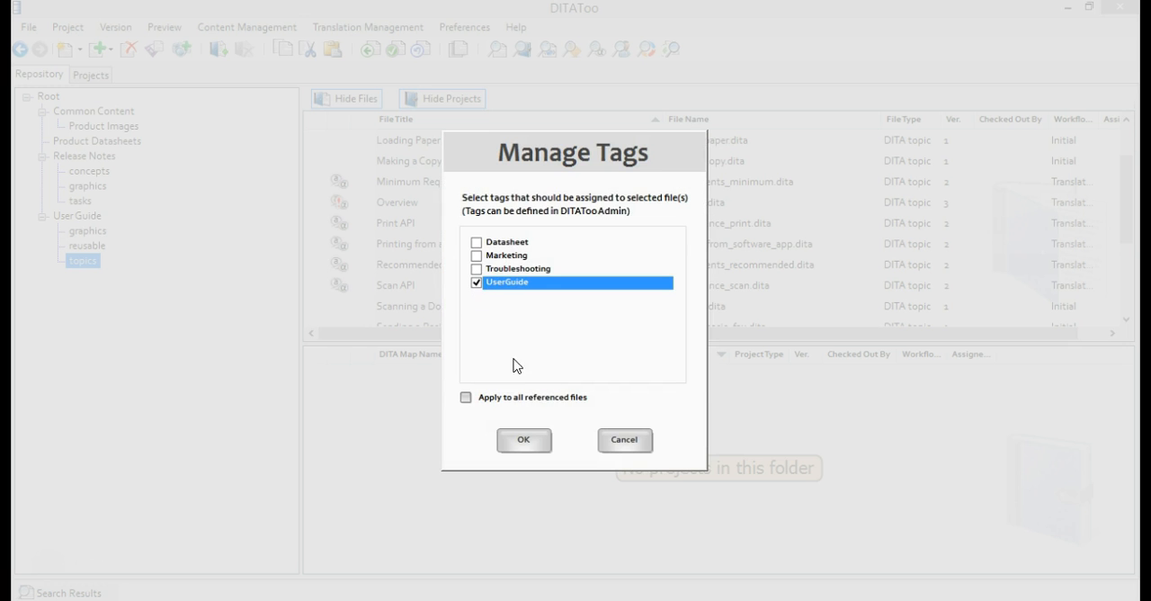
{"action": "left_click", "coordinate": [528, 441]}
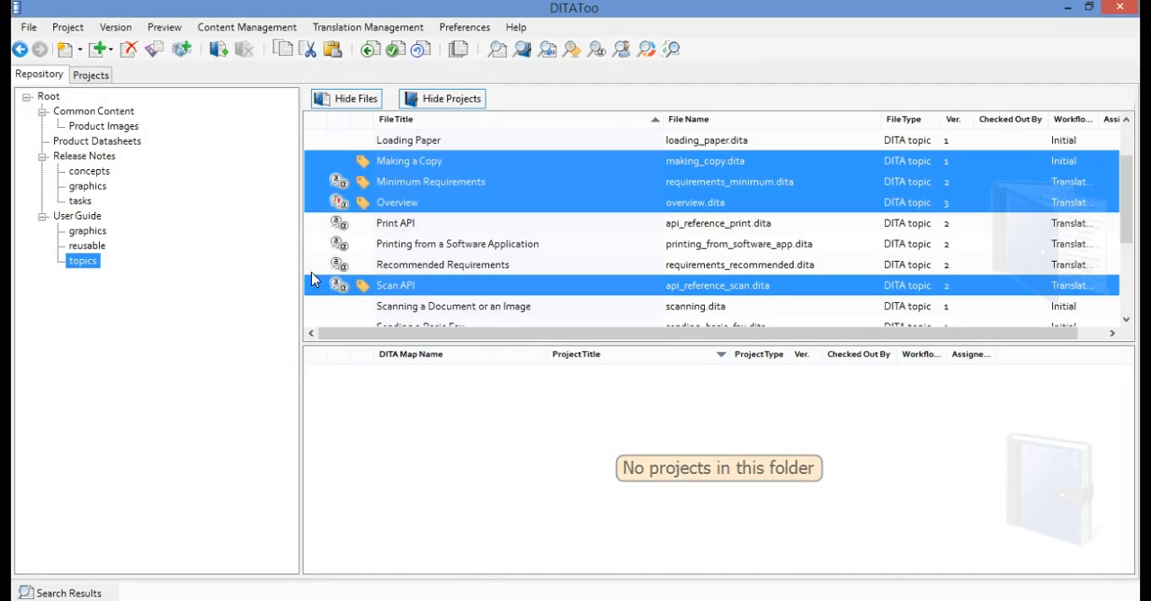
Select the Installing Prerequisites, New Features and Removing a Translation topics in the Release Notes concepts folder
{"action": "left_click", "coordinate": [107, 173]}
{"action": "left_click", "coordinate": [402, 222], "text": "ctrl"}
{"action": "left_click", "coordinate": [404, 264], "text": "ctrl"}
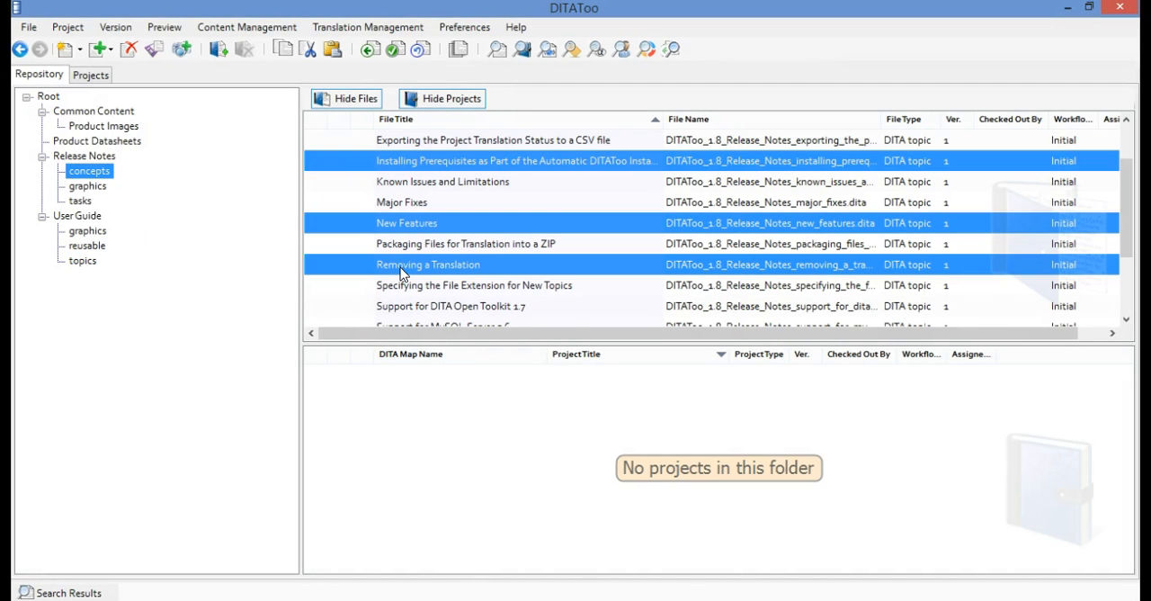
{"action": "right_click", "coordinate": [402, 266]}
{"action": "left_click", "coordinate": [465, 402]}
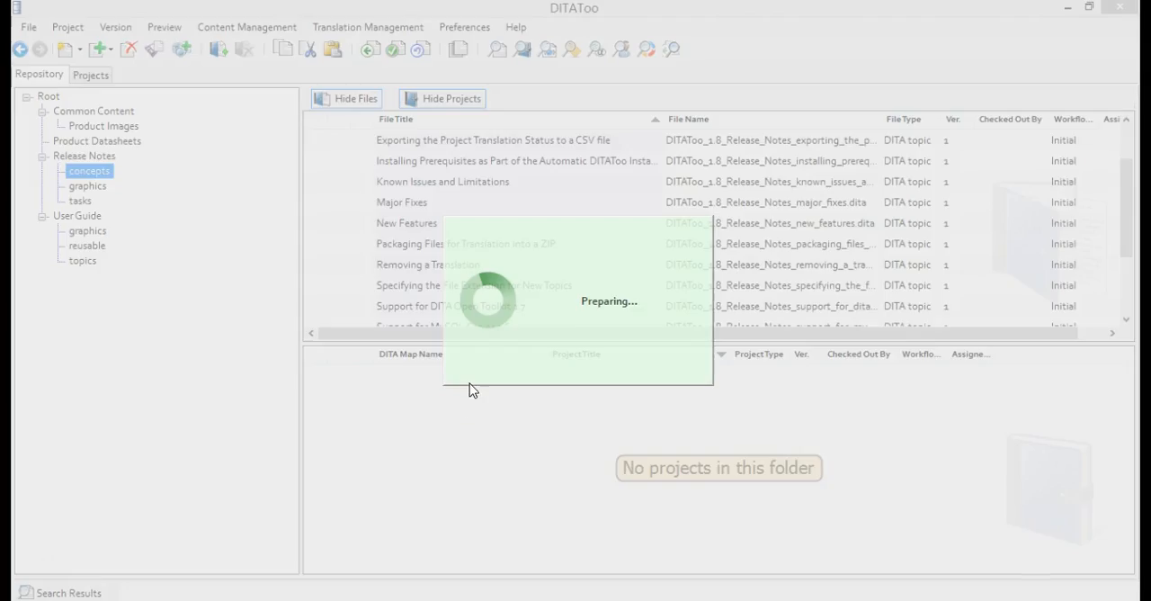
{"action": "left_click", "coordinate": [626, 519]}
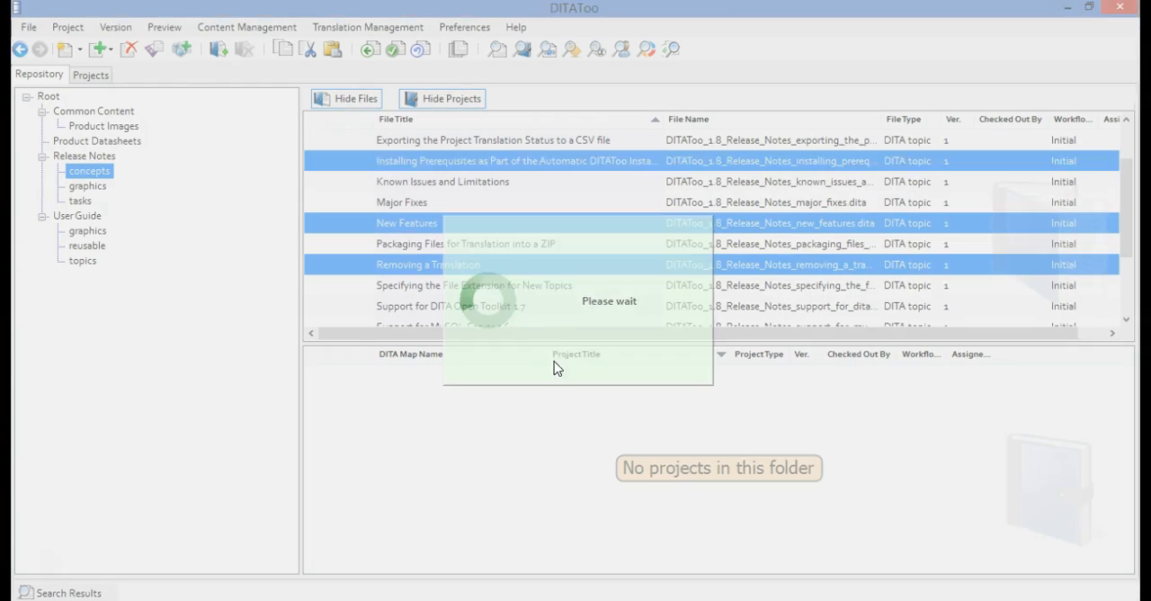
Assign the UserGuide tag to the three selected Release Notes concept topics
{"action": "right_click", "coordinate": [509, 270]}
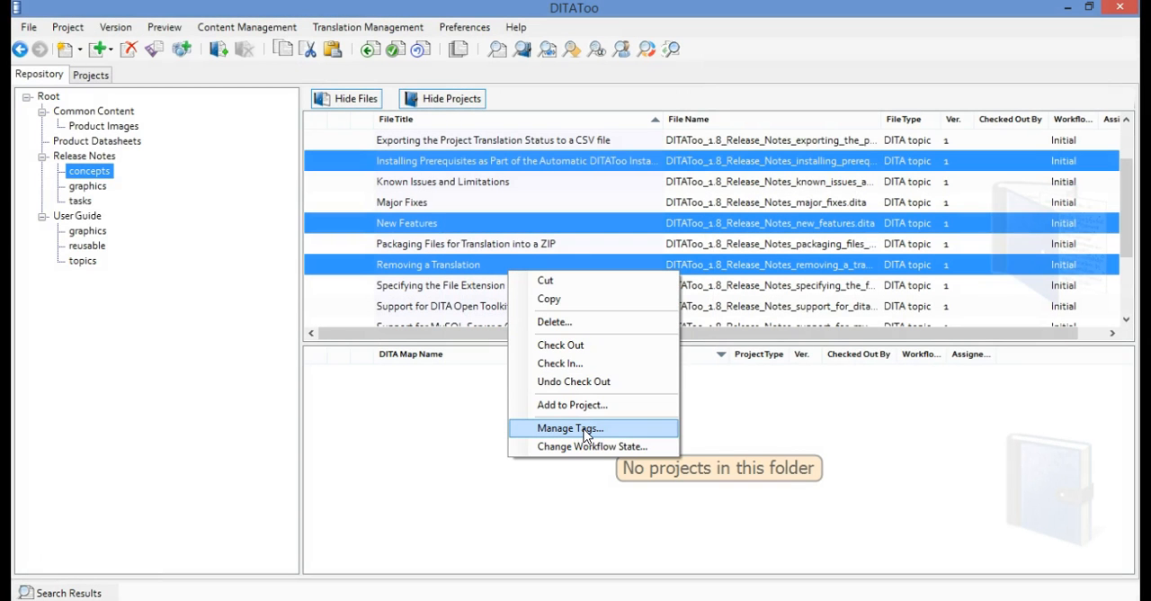
{"action": "left_click", "coordinate": [587, 429]}
{"action": "left_click", "coordinate": [506, 282]}
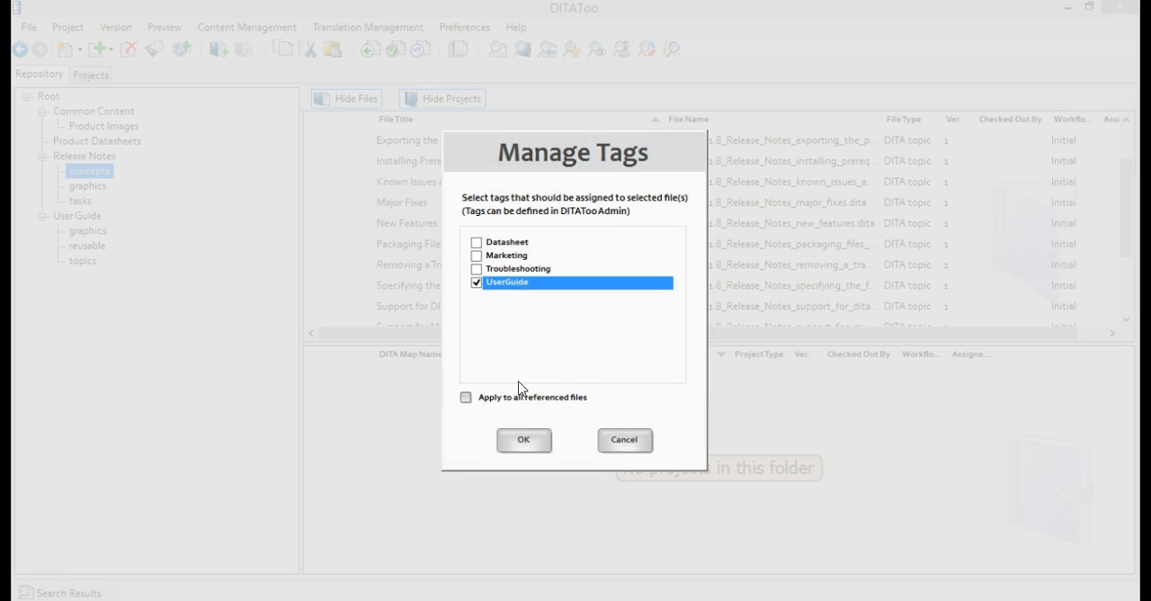
{"action": "left_click", "coordinate": [525, 439]}
Open the User Guide topics folder and search the repository for all files and projects tagged UserGuide
{"action": "left_click", "coordinate": [82, 261]}
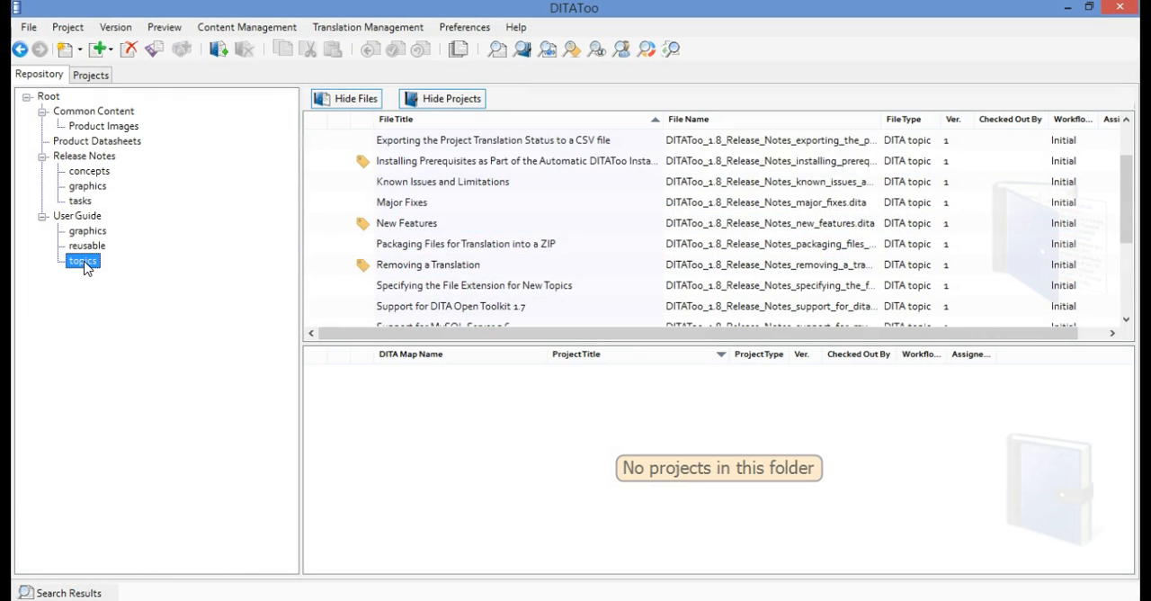
{"action": "left_click", "coordinate": [572, 50]}
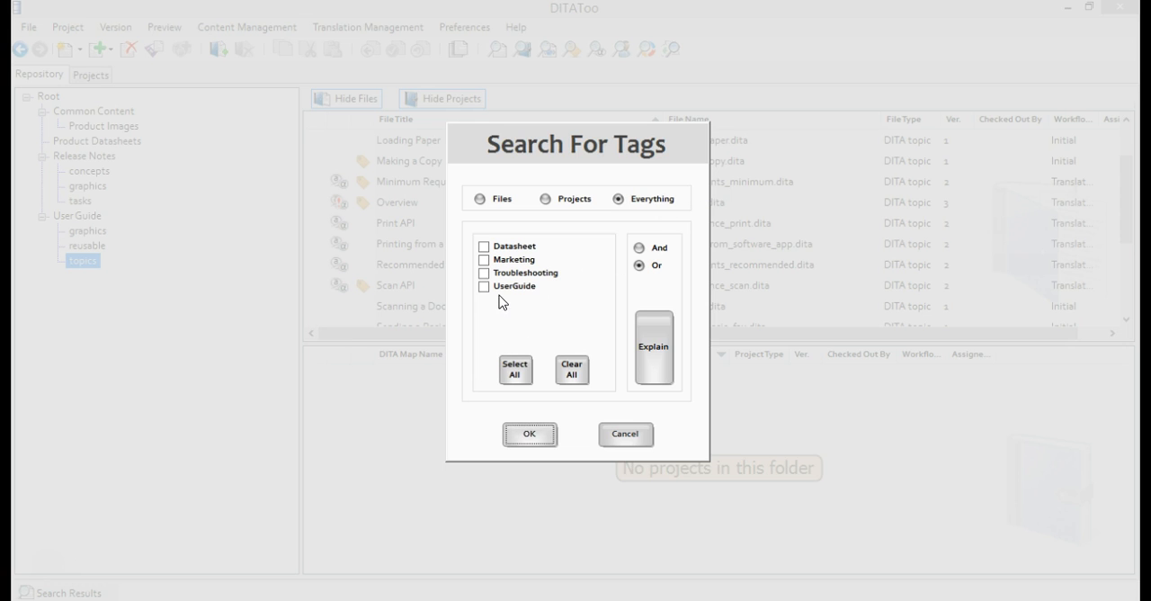
{"action": "left_click", "coordinate": [487, 287]}
{"action": "left_click", "coordinate": [521, 435]}
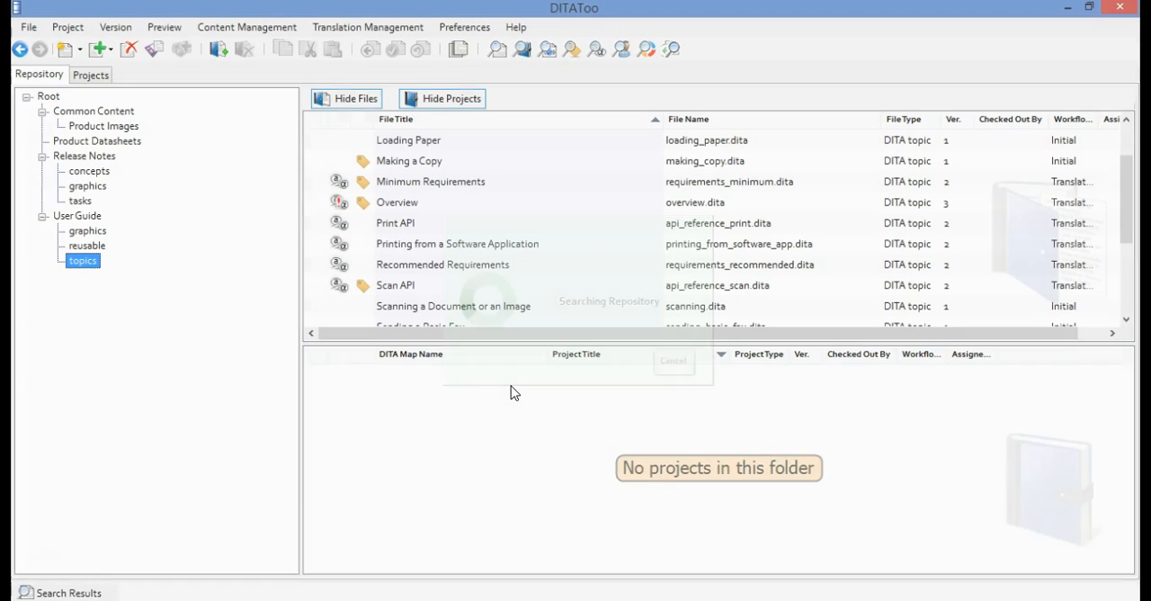
Review the tag search results, selecting Fax API, Installing Prerequisites and Minimum Requirements together, and close the results list
{"action": "left_click_drag", "start_coordinate": [1120, 501], "coordinate": [1117, 477]}
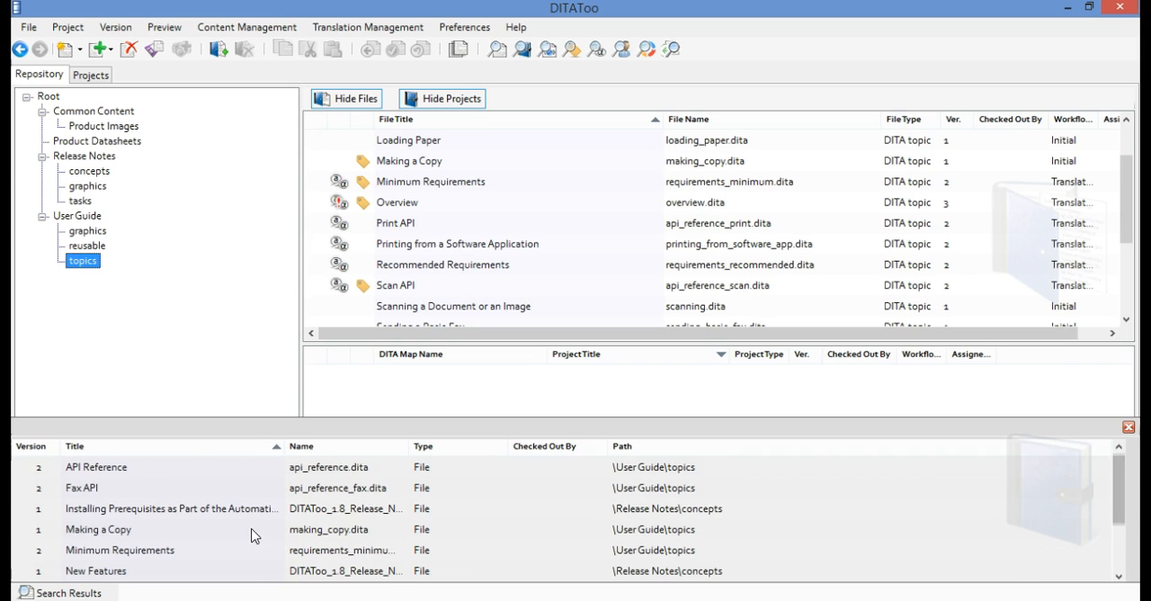
{"action": "left_click", "coordinate": [146, 472]}
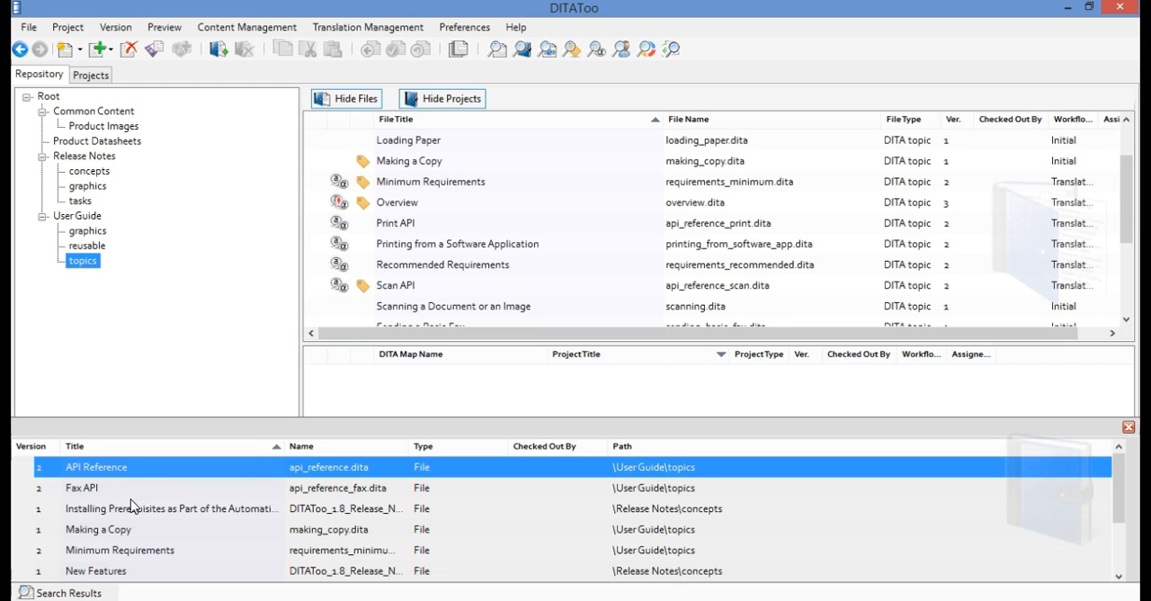
{"action": "left_click", "coordinate": [371, 497]}
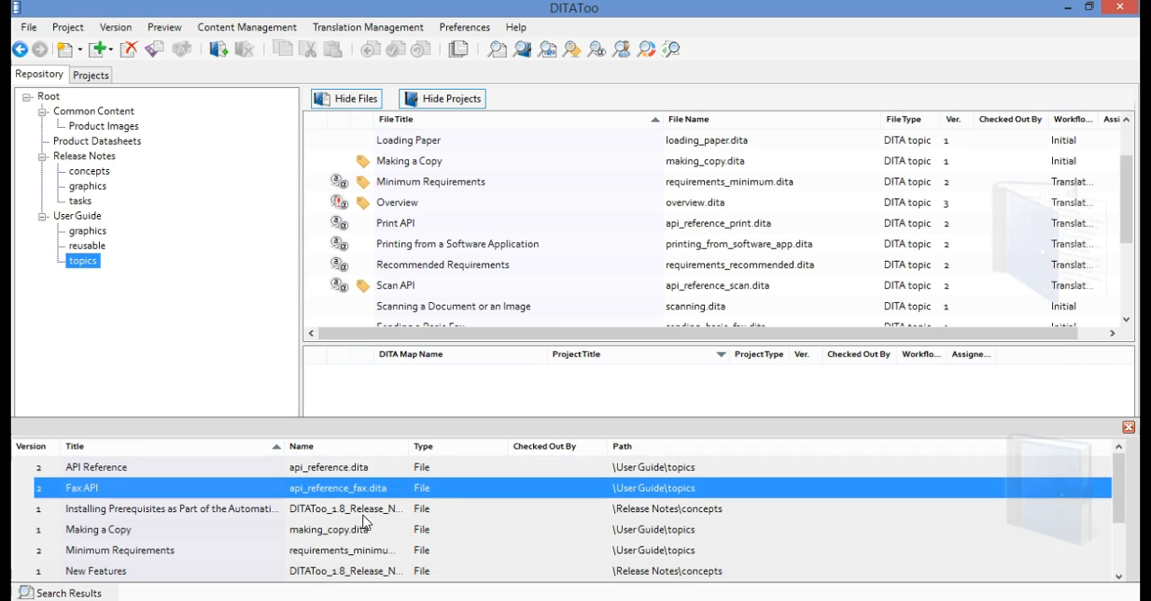
{"action": "left_click", "coordinate": [367, 513], "text": "ctrl"}
{"action": "left_click", "coordinate": [351, 552], "text": "ctrl"}
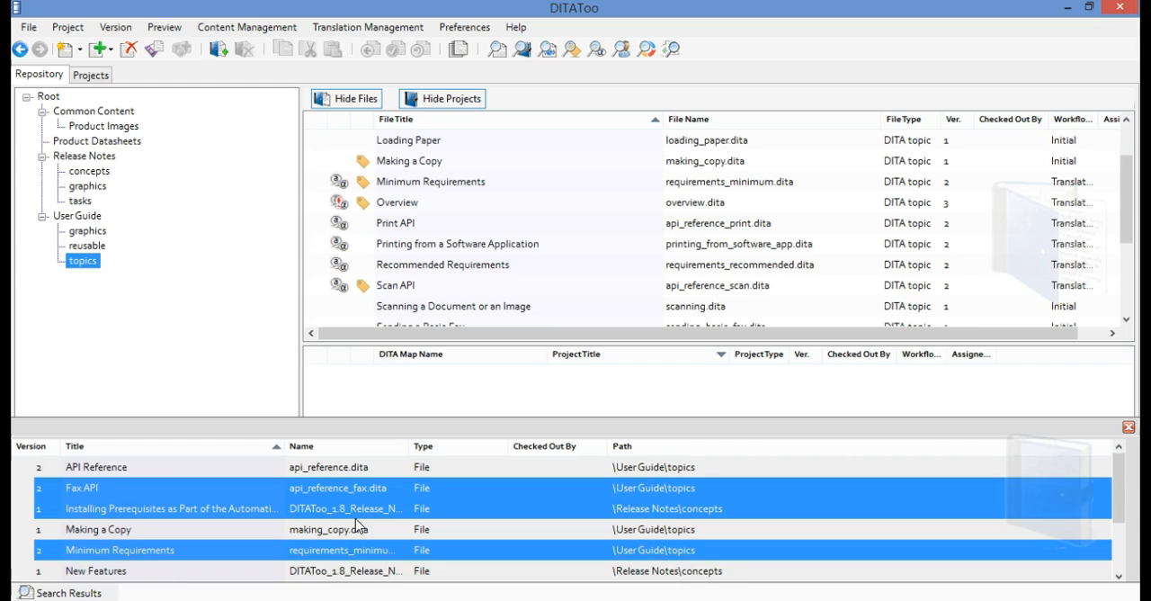
{"action": "left_click", "coordinate": [356, 518]}
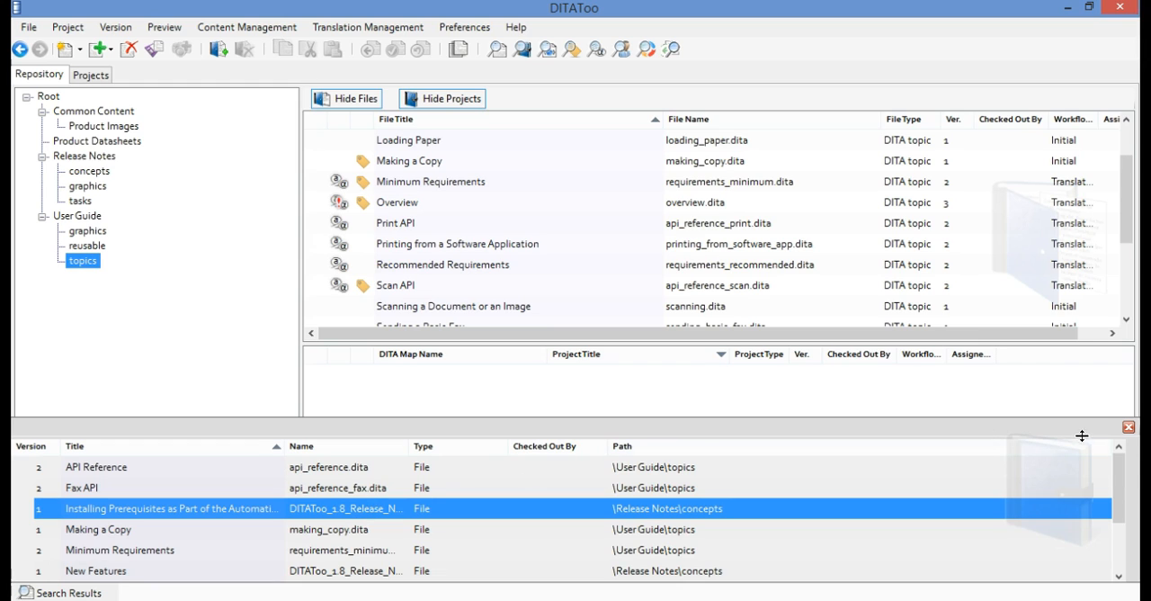
{"action": "left_click", "coordinate": [1129, 430]}
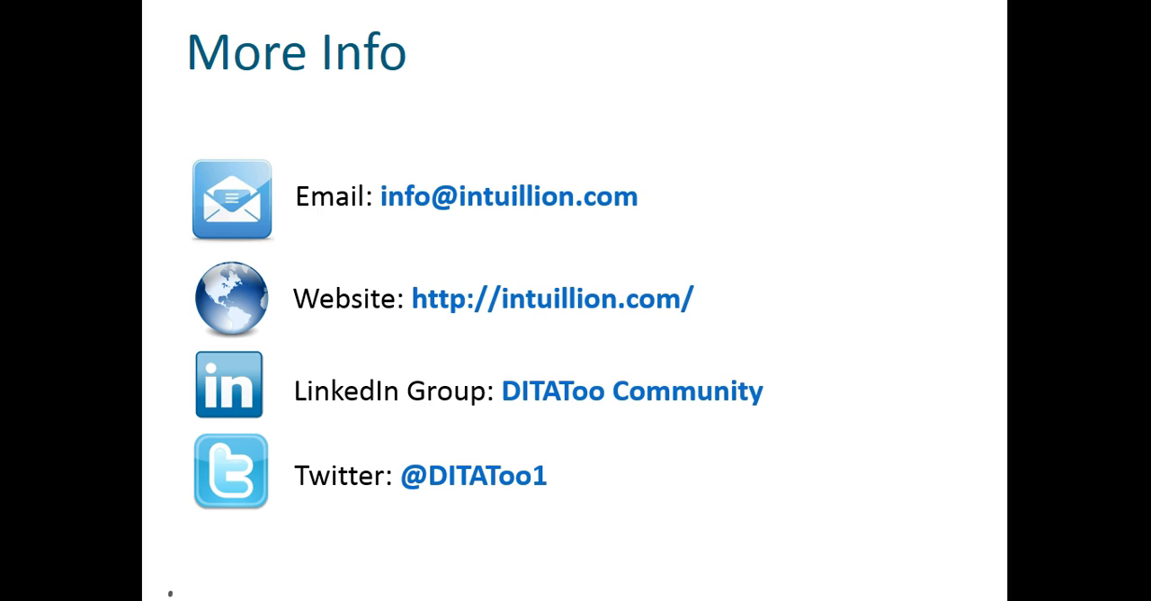